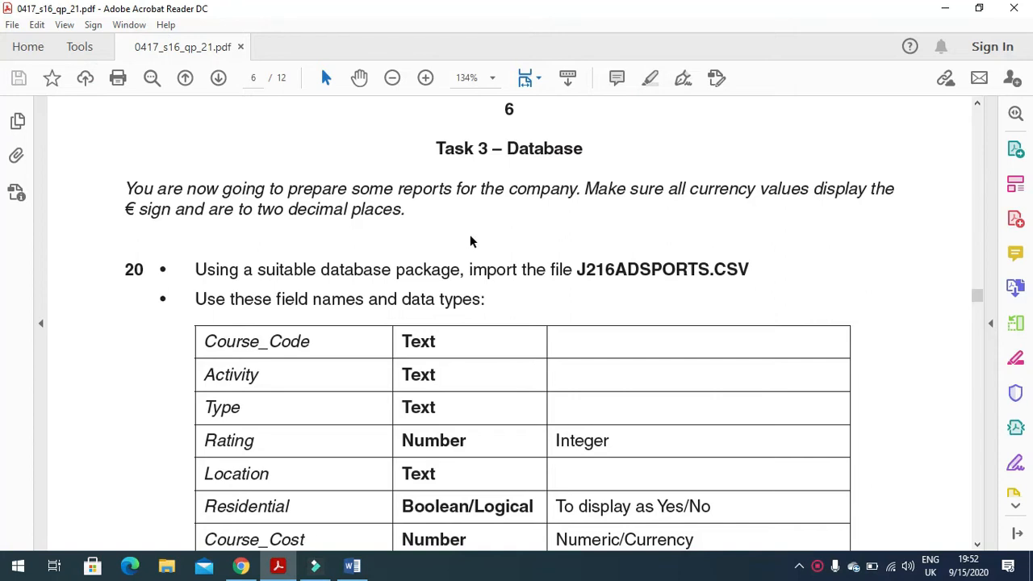
- Read the Task 3 database instructions in the exam paper on currency format and the file for import
left_click_drag(127, 190, 886, 200)
left_click_drag(117, 215, 410, 218)
scroll(182, 210, "down", 2)
left_click_drag(193, 199, 709, 208)
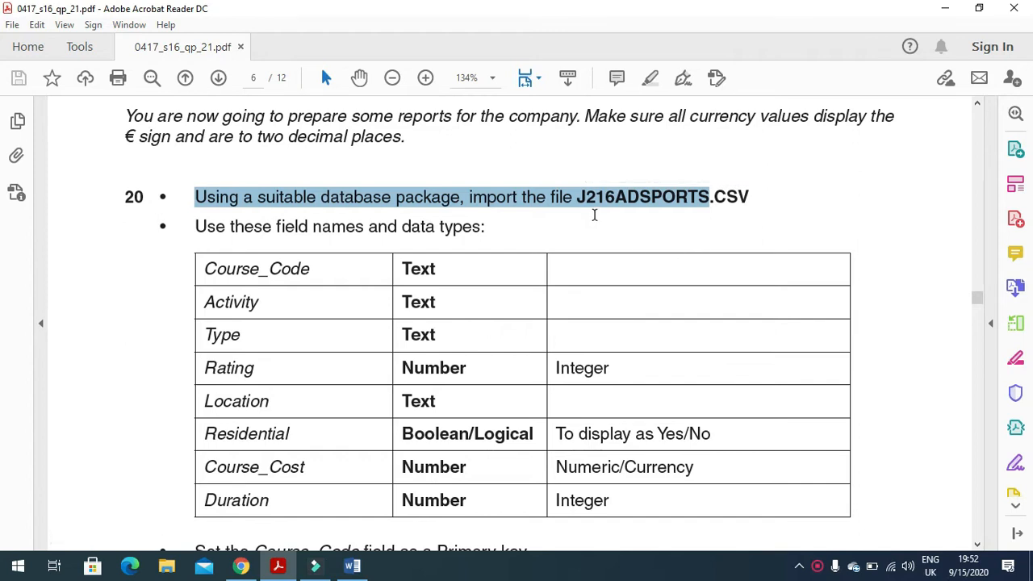
- Launch Access 2016
left_click(21, 570)
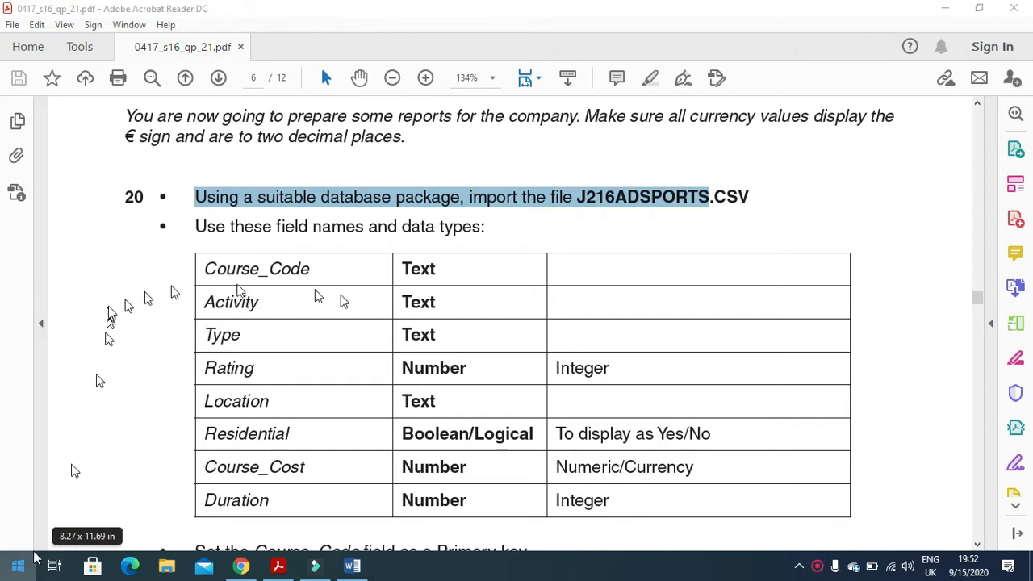
key("super")
type("a")
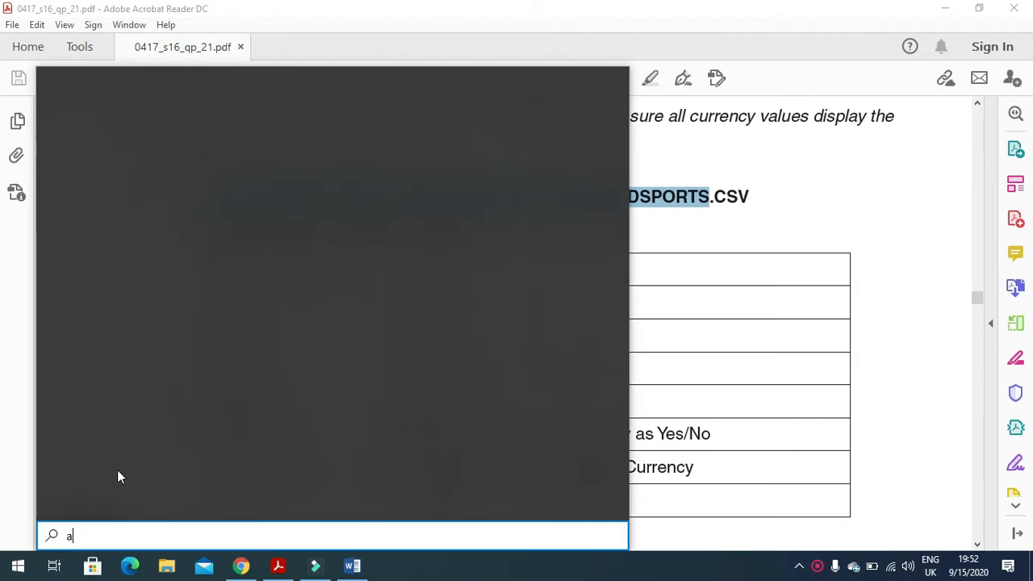
type("ccess")
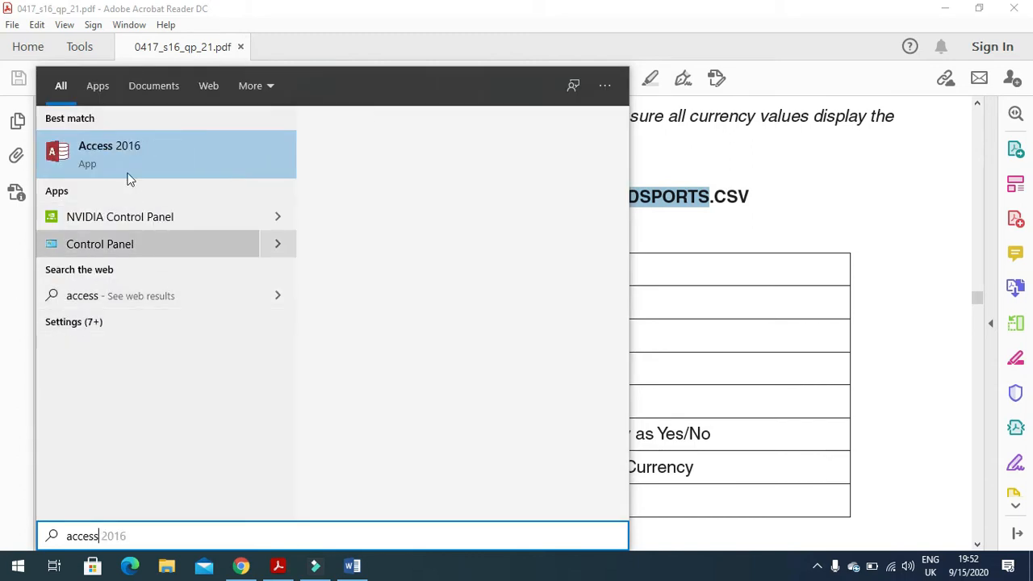
left_click(122, 145)
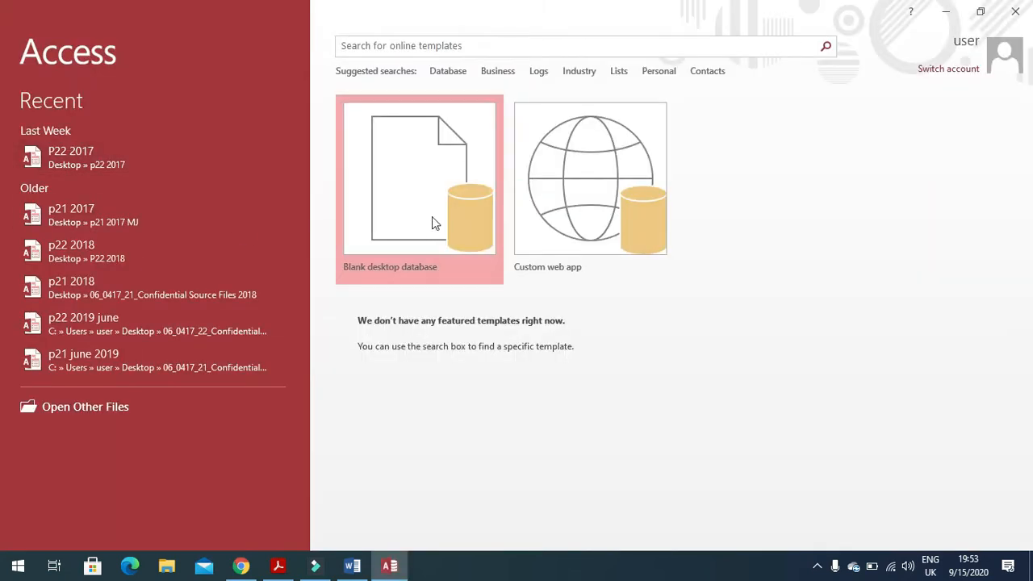
- Create a blank desktop database named p21 2016 in the Desktop folder 0417_s16_sf_21 and close its empty starting table
left_click(432, 220)
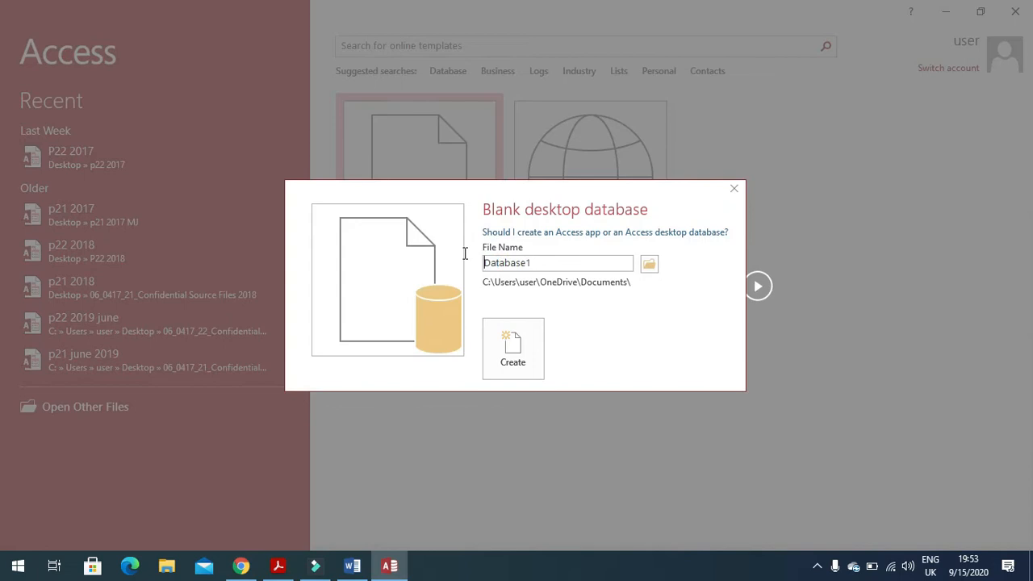
double_click(562, 270)
type("p2")
left_click(651, 273)
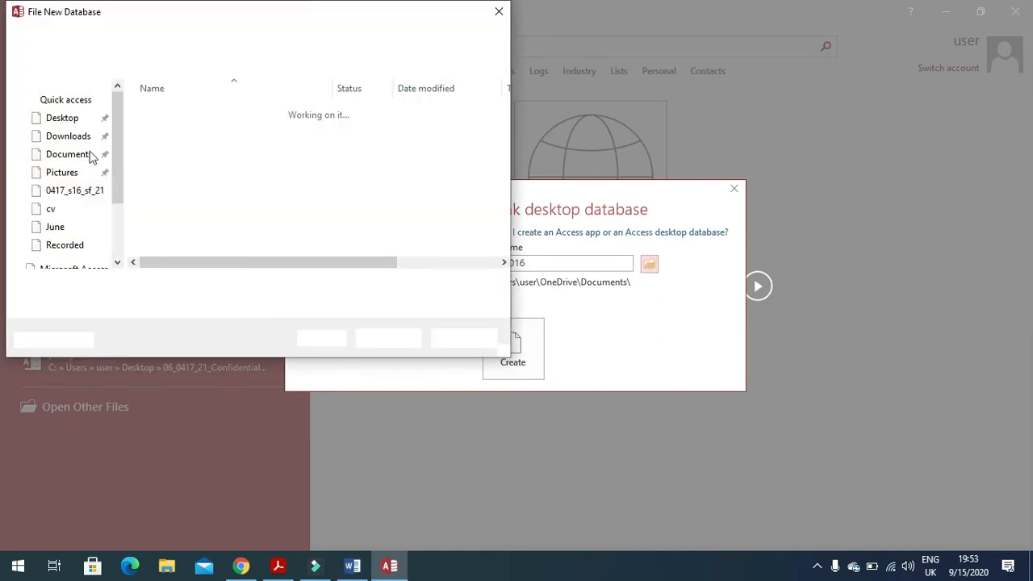
left_click(65, 132)
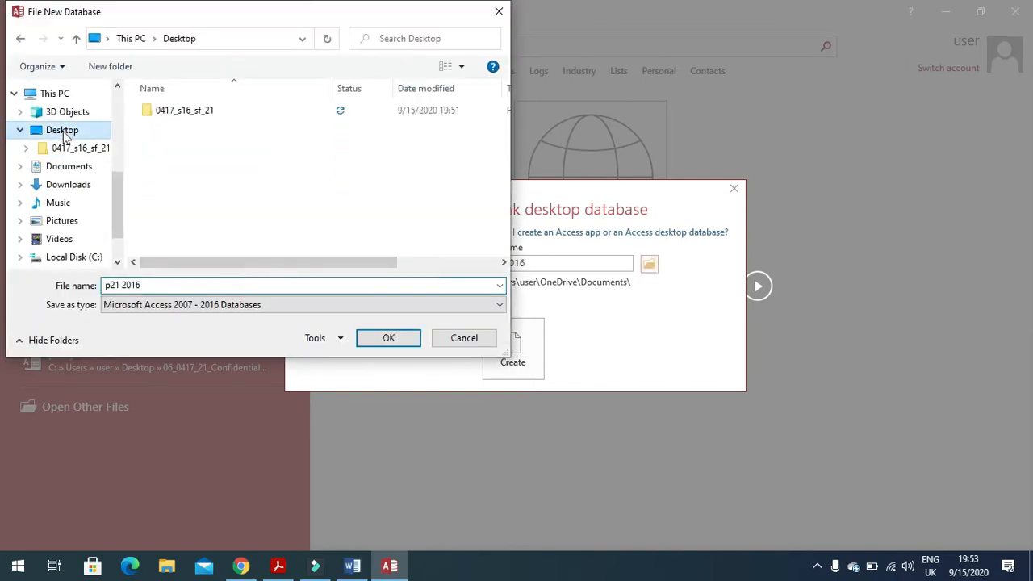
left_click(171, 115)
double_click(170, 113)
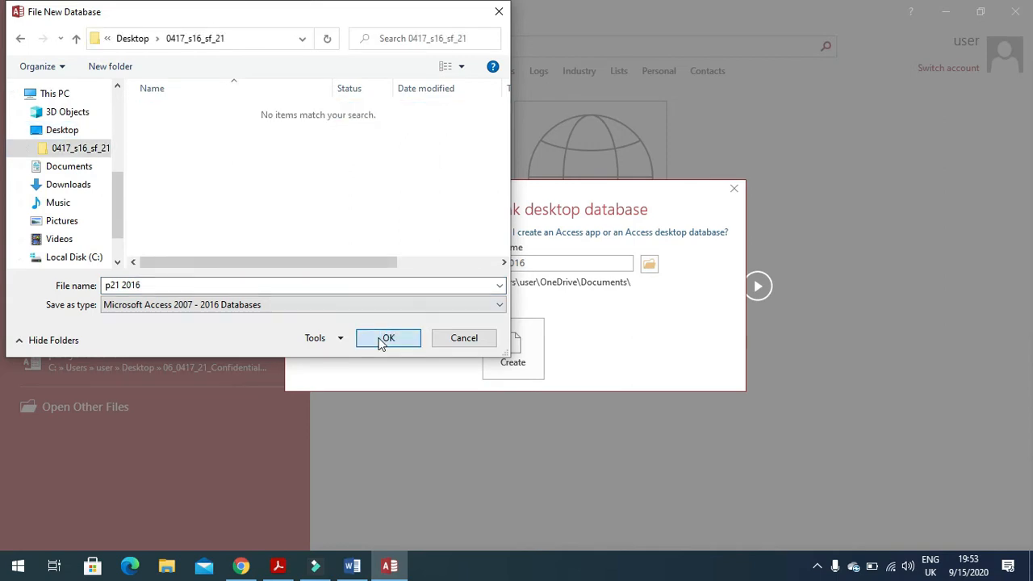
left_click(383, 339)
left_click(512, 347)
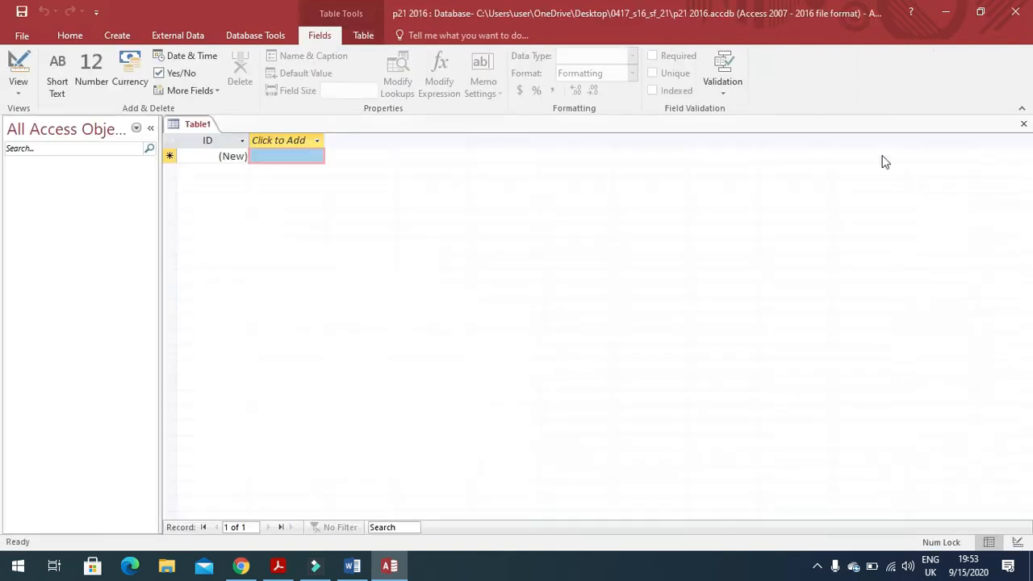
left_click(1024, 126)
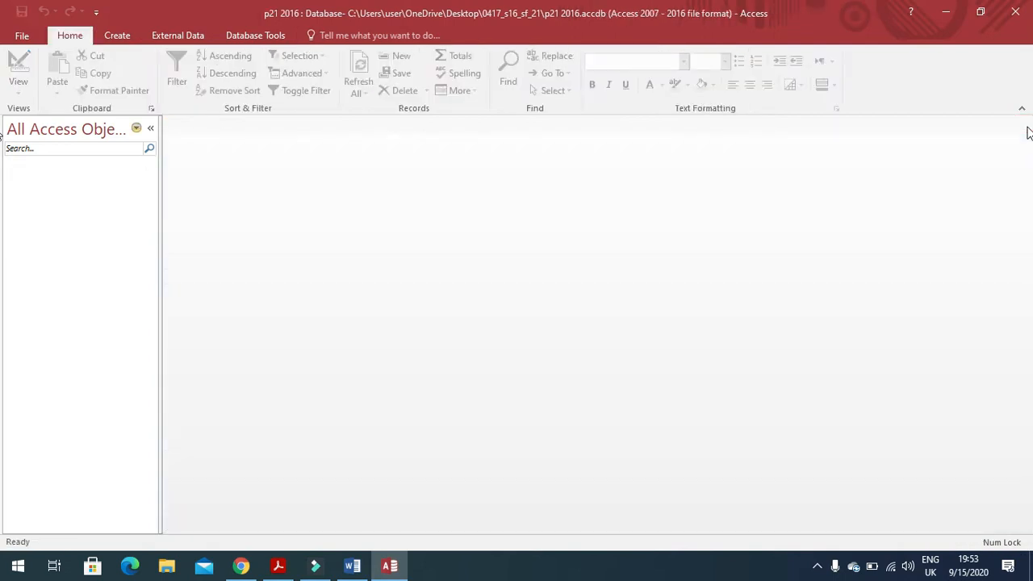
- Check the name and type of the import file in the exam paper, and return to Access
left_click(278, 565)
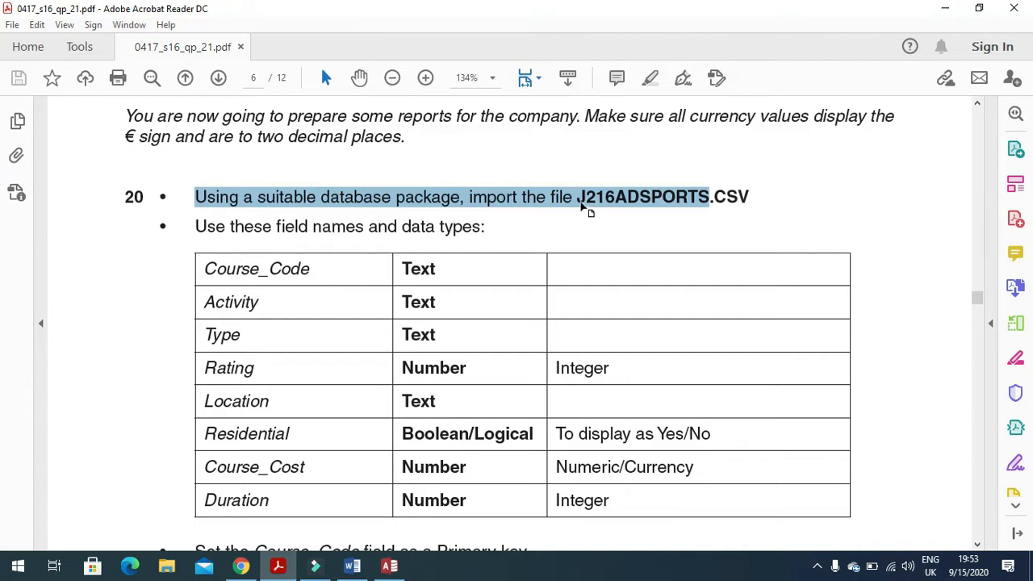
left_click(586, 207)
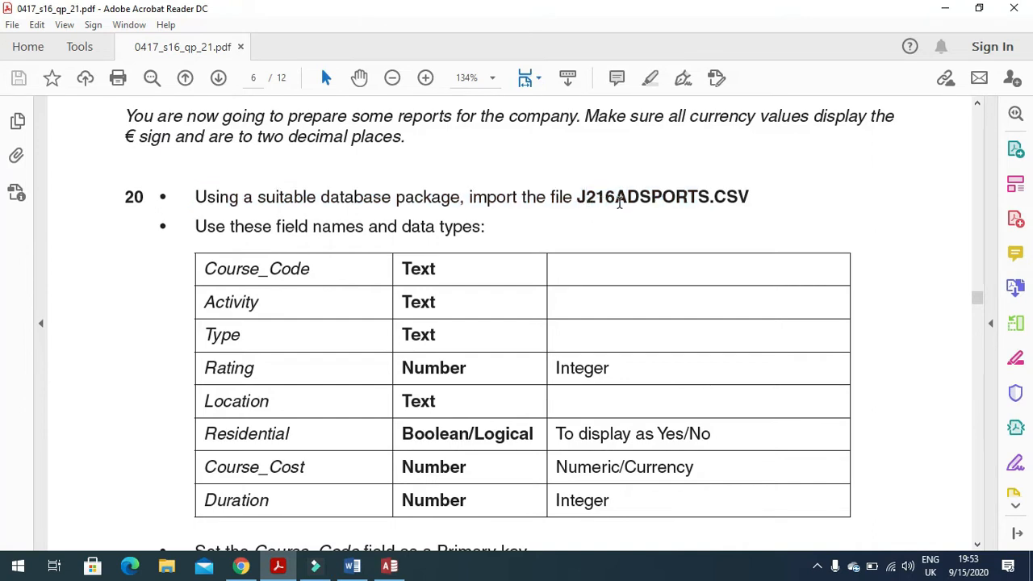
left_click_drag(619, 201, 748, 198)
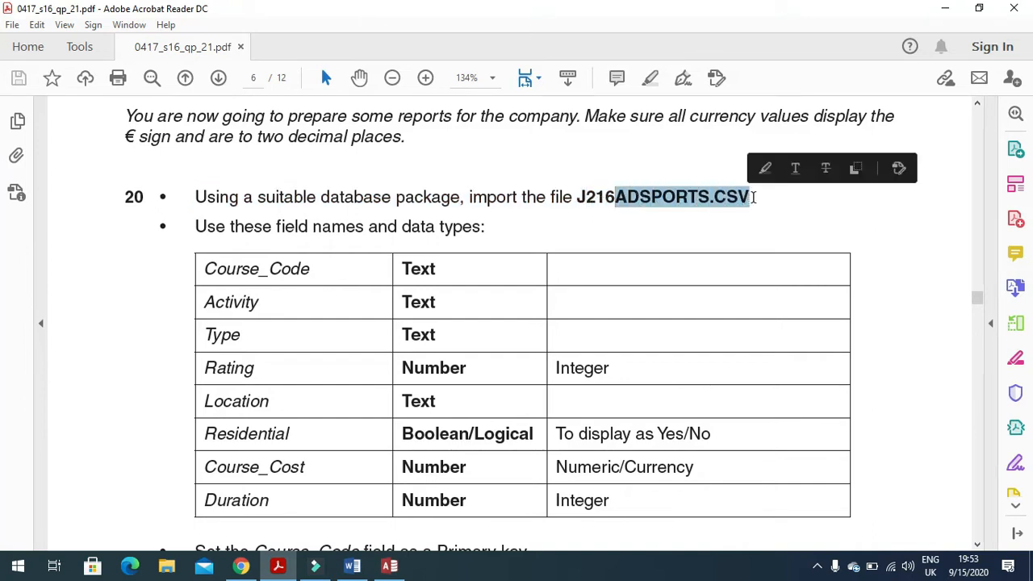
double_click(744, 197)
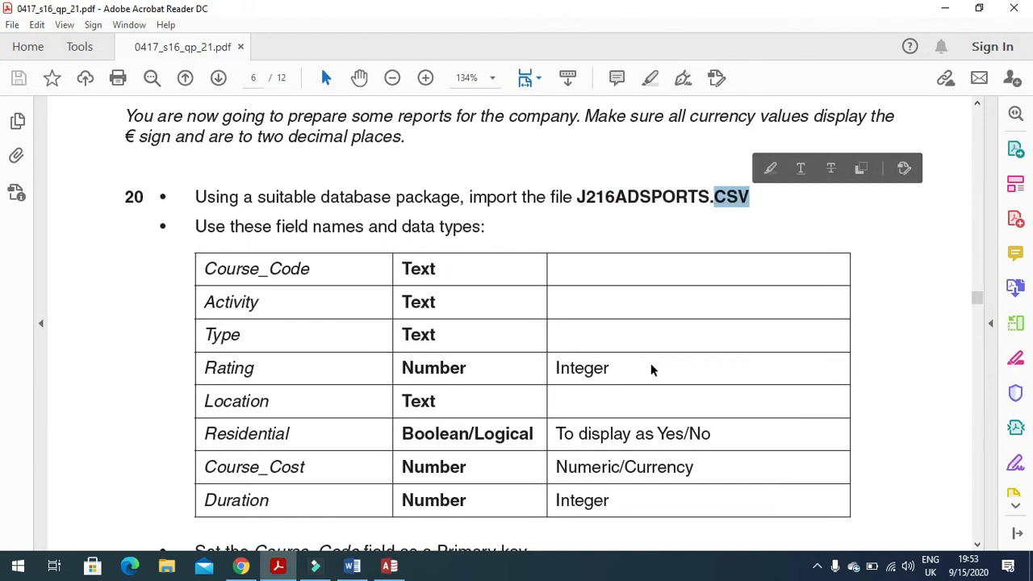
left_click(390, 565)
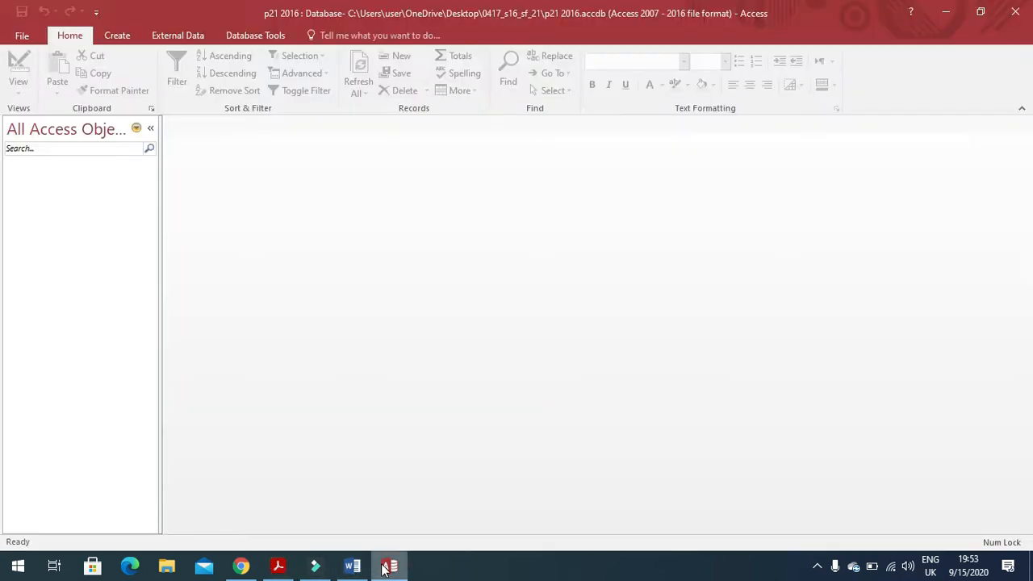
- Start a text file import of J216ADSPORTS from the Desktop folder 0417_s16_sf_21 into a new table
left_click(180, 36)
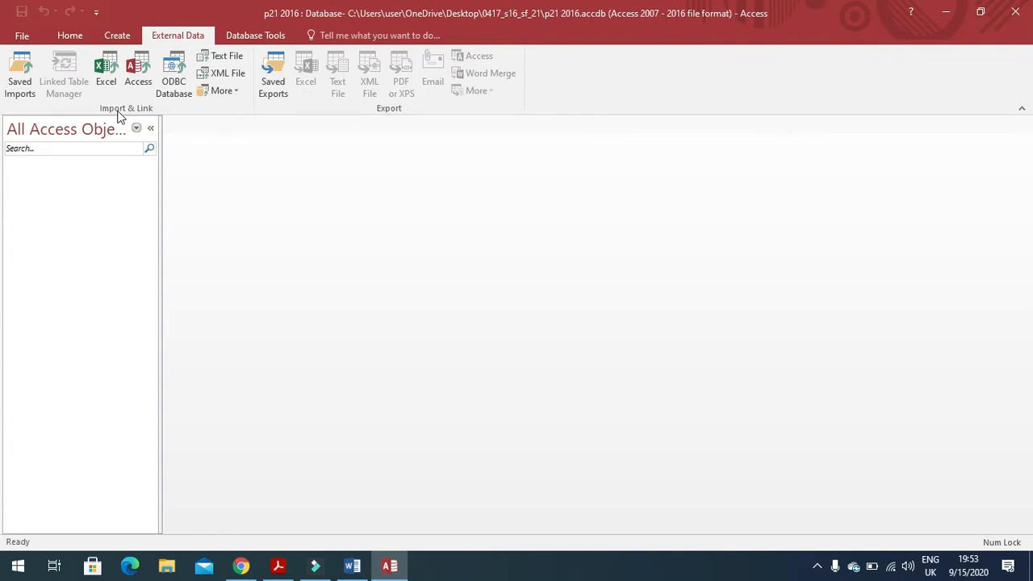
left_click(230, 59)
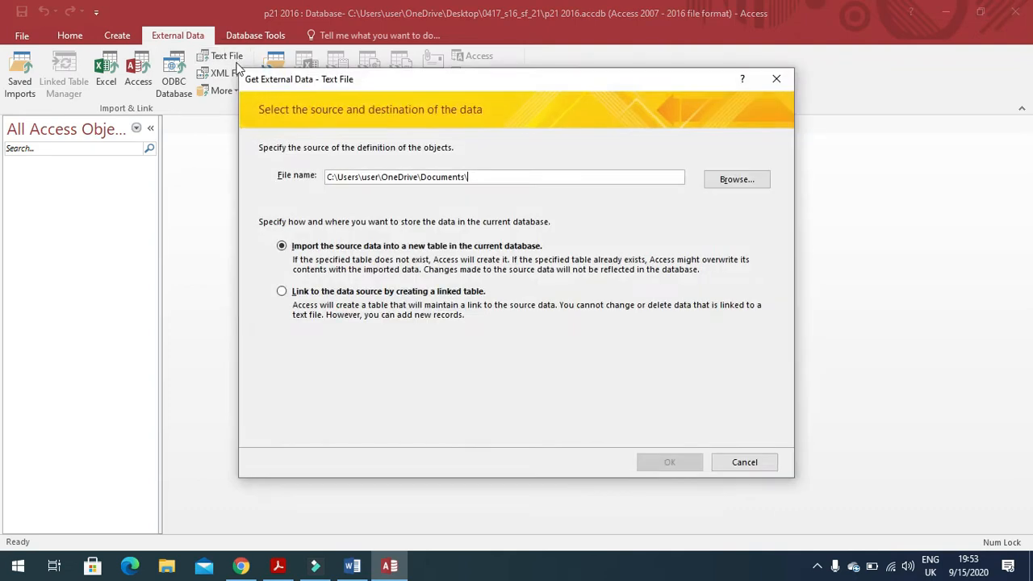
left_click(724, 183)
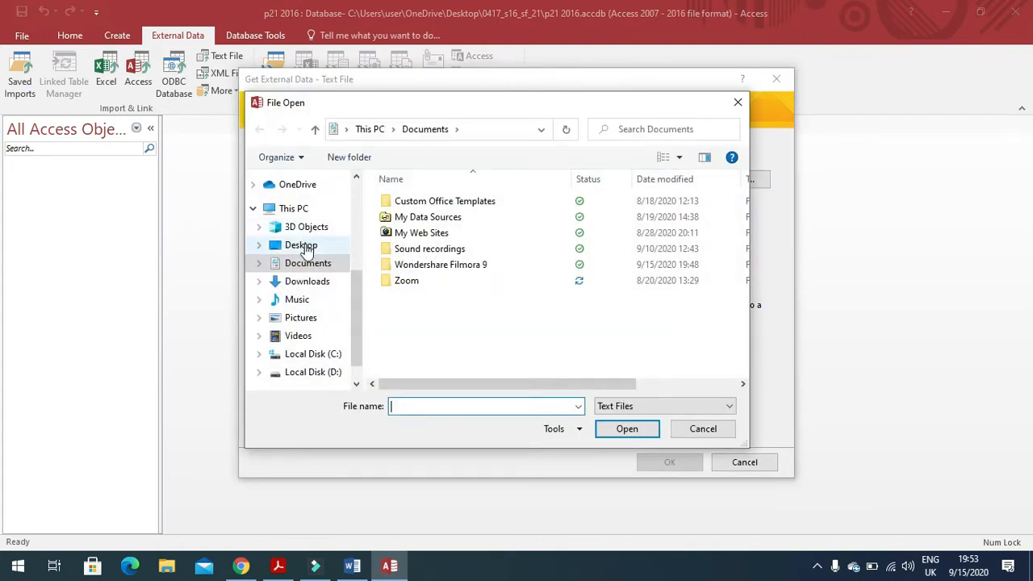
left_click(303, 246)
double_click(424, 205)
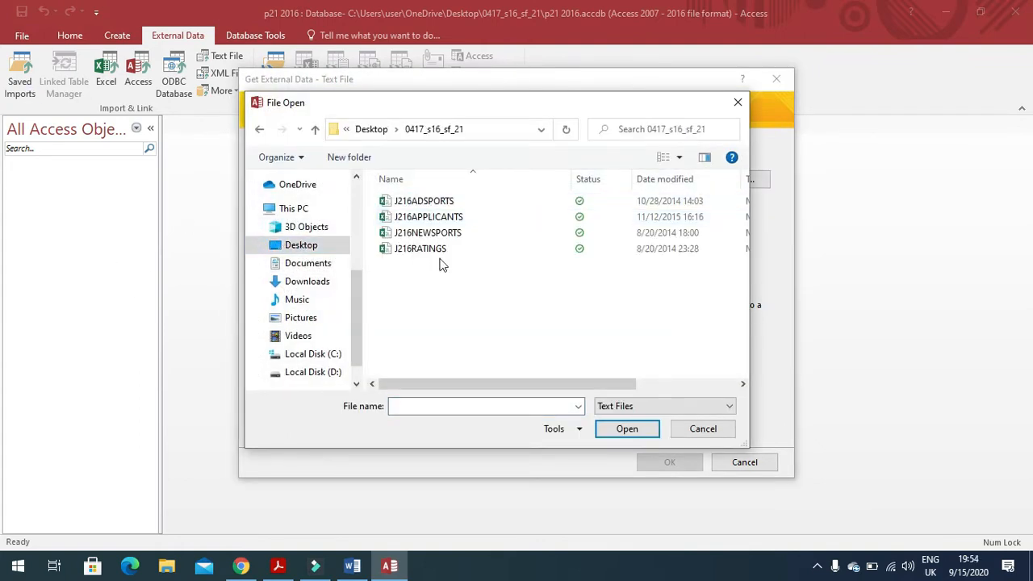
left_click(424, 201)
left_click(602, 428)
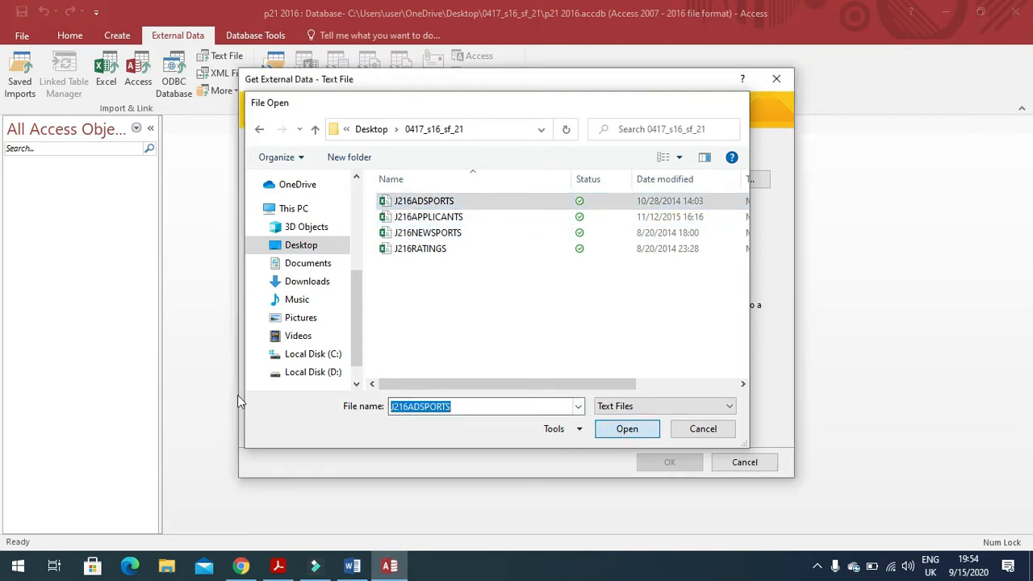
left_click(698, 471)
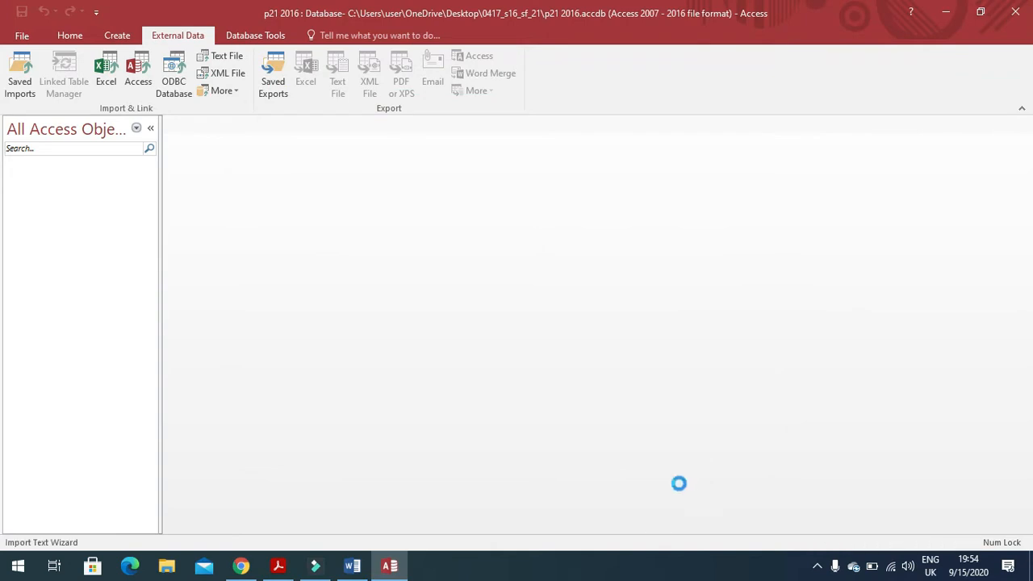
- Keep the import comma-delimited and use the first row as field names
left_click(669, 431)
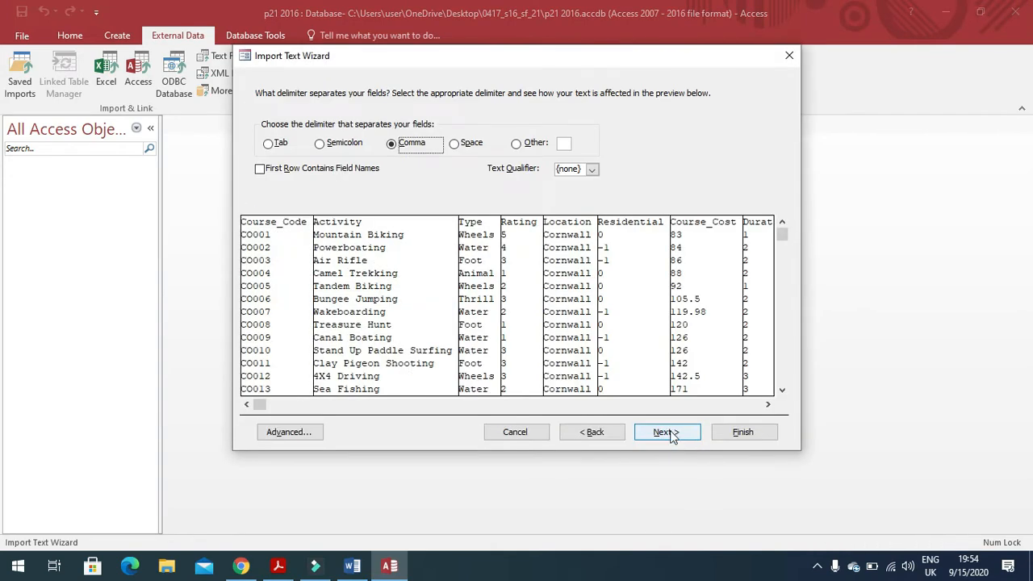
left_click(260, 168)
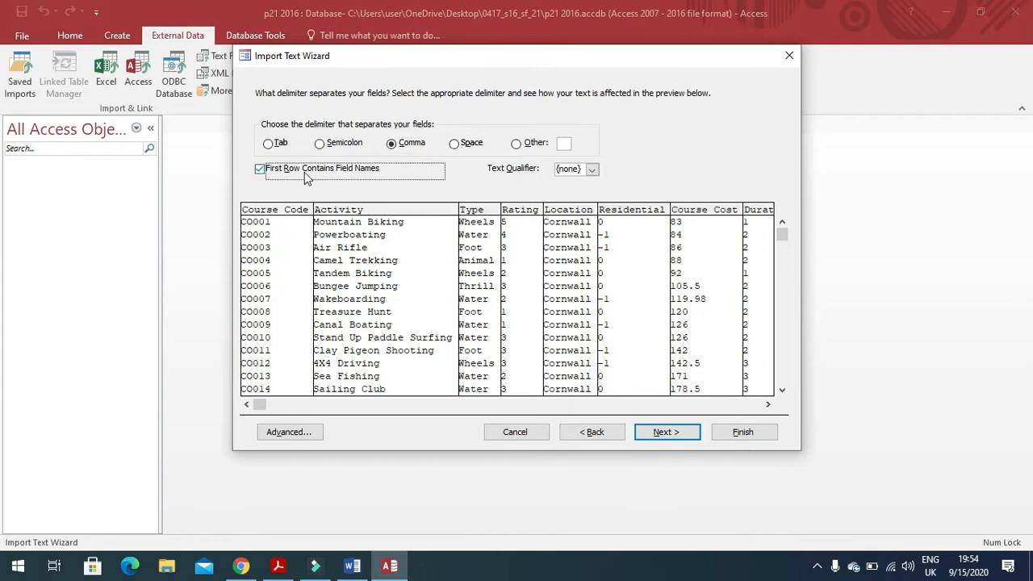
left_click(667, 434)
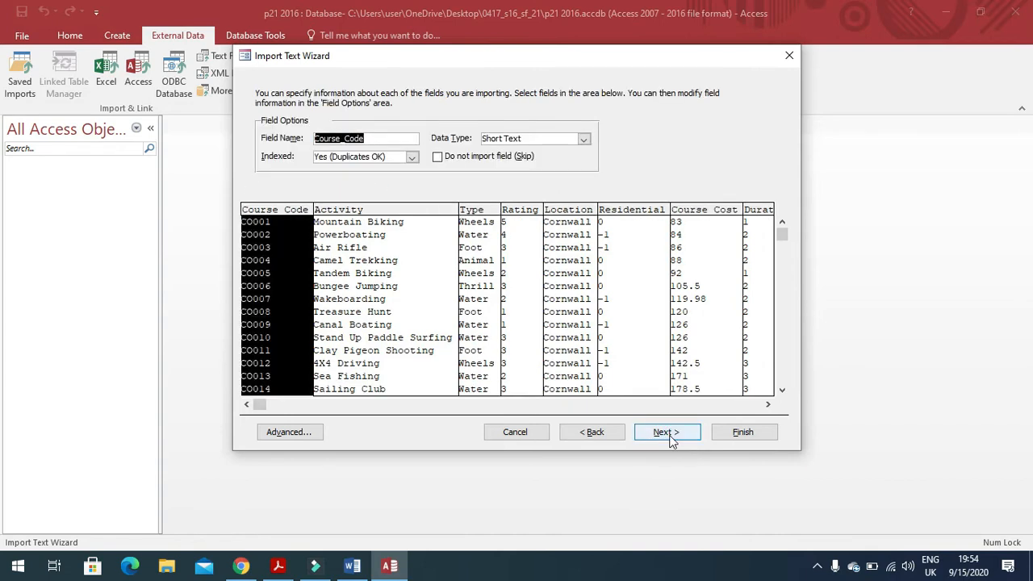
- Open the advanced import specification and compare the data types of Course_Code through Location with the exam paper's field table
left_click(314, 434)
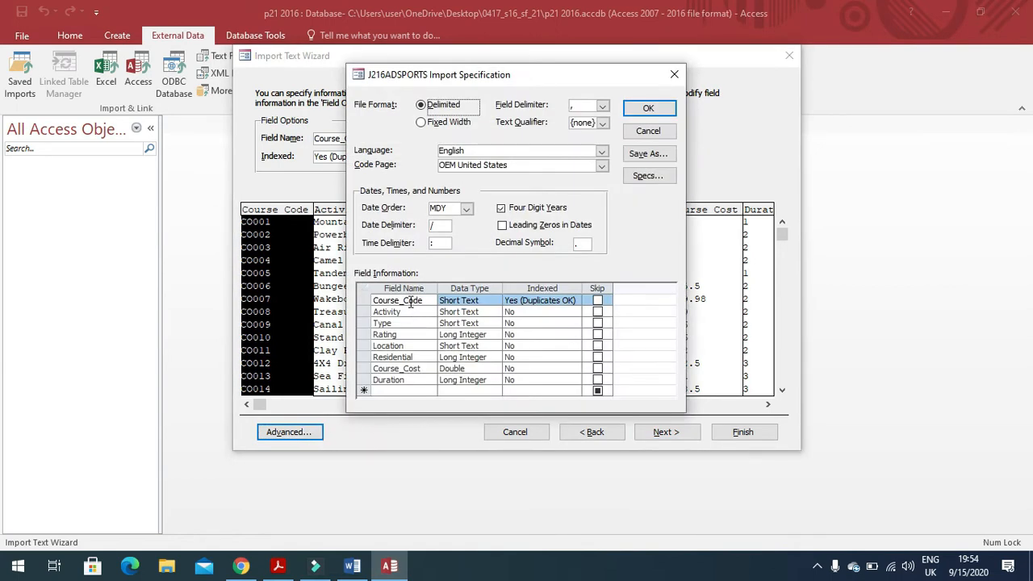
left_click(278, 566)
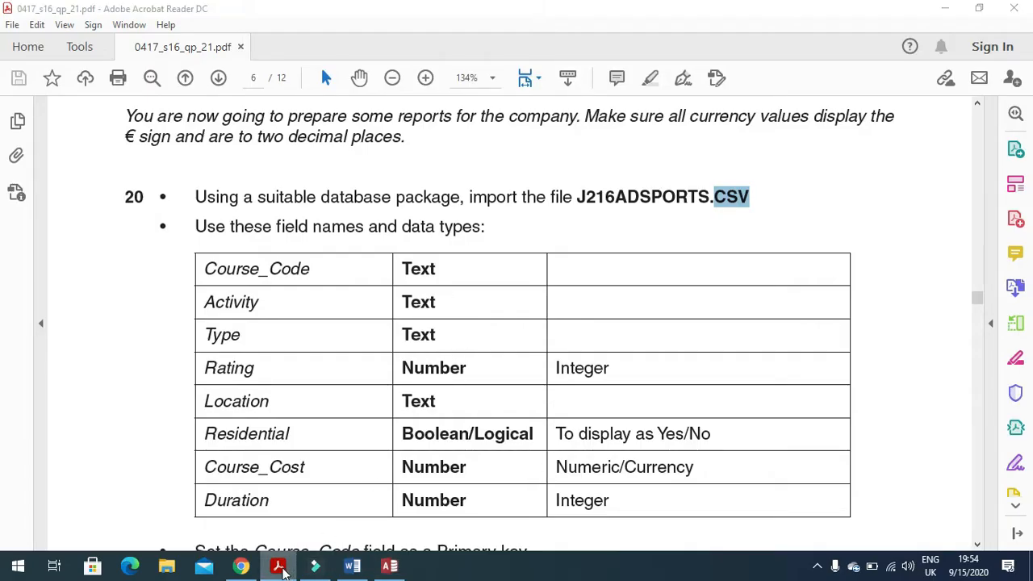
left_click(390, 566)
left_click(478, 322)
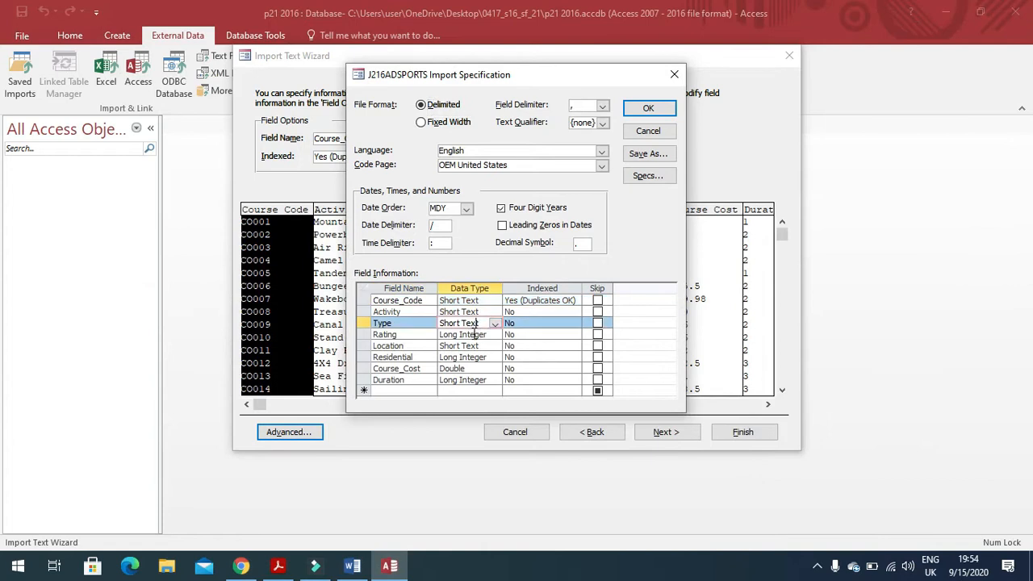
left_click(475, 334)
left_click(278, 566)
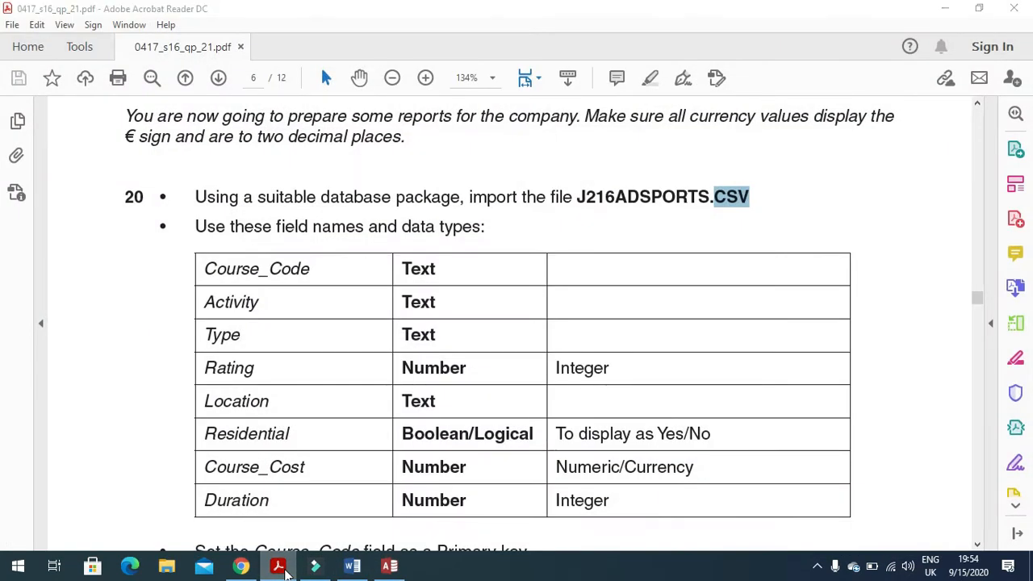
left_click(282, 570)
left_click(457, 346)
left_click(279, 566)
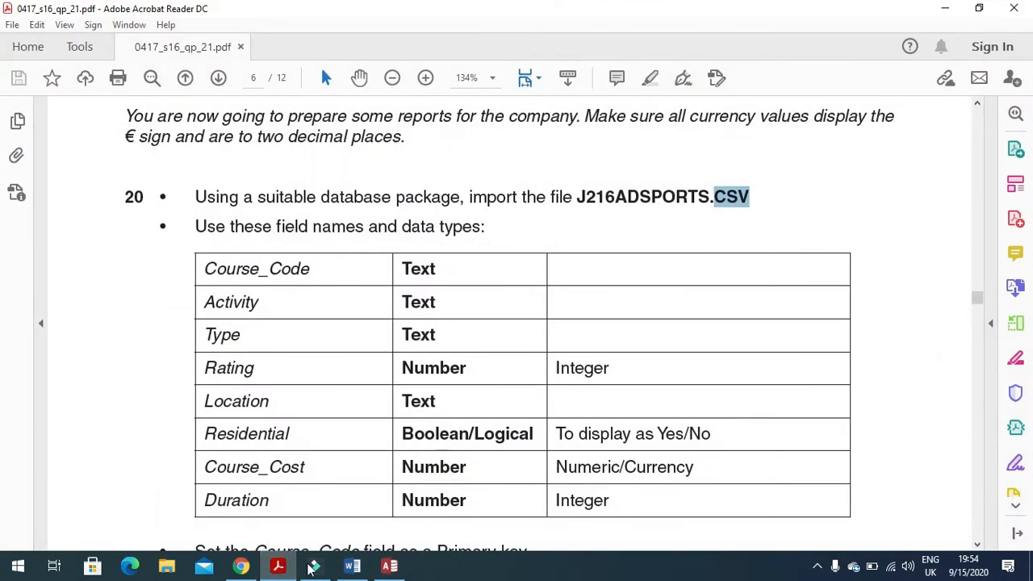
left_click(278, 566)
- Set the Residential field's data type to Yes/No, check Course_Cost against the exam paper, and accept the import specification
left_click(489, 357)
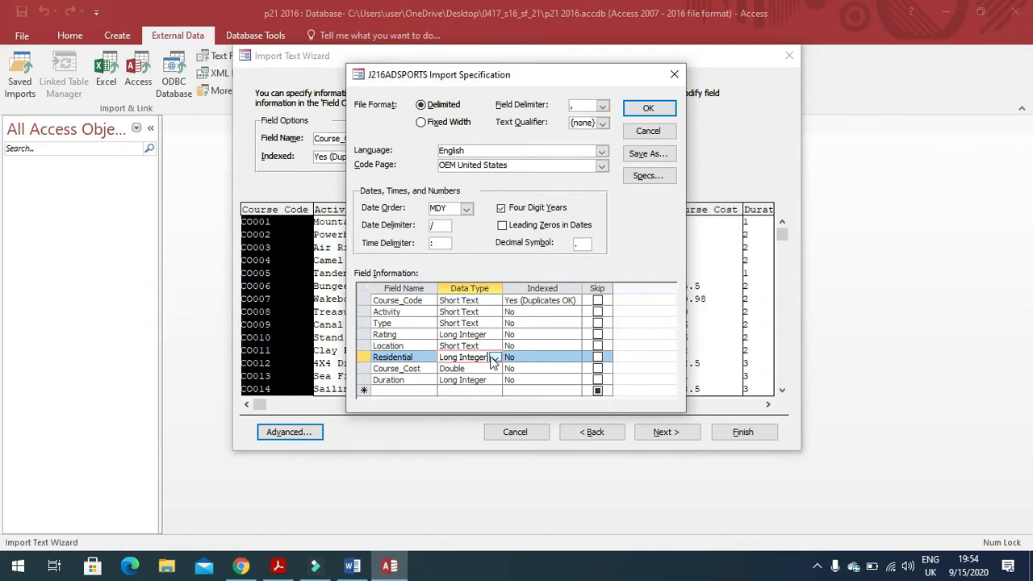
left_click(495, 356)
left_click(468, 368)
left_click(278, 566)
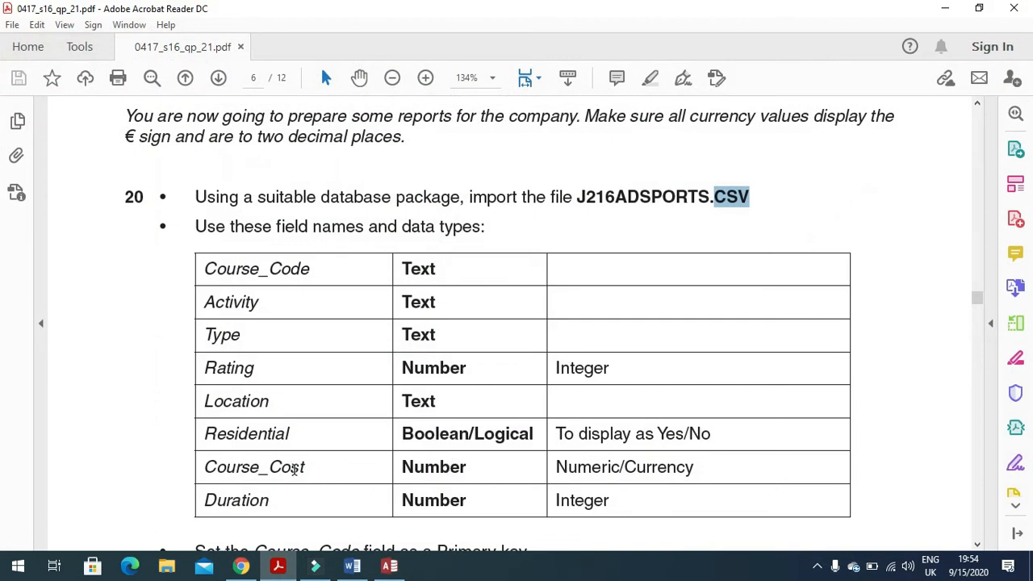
left_click(467, 472)
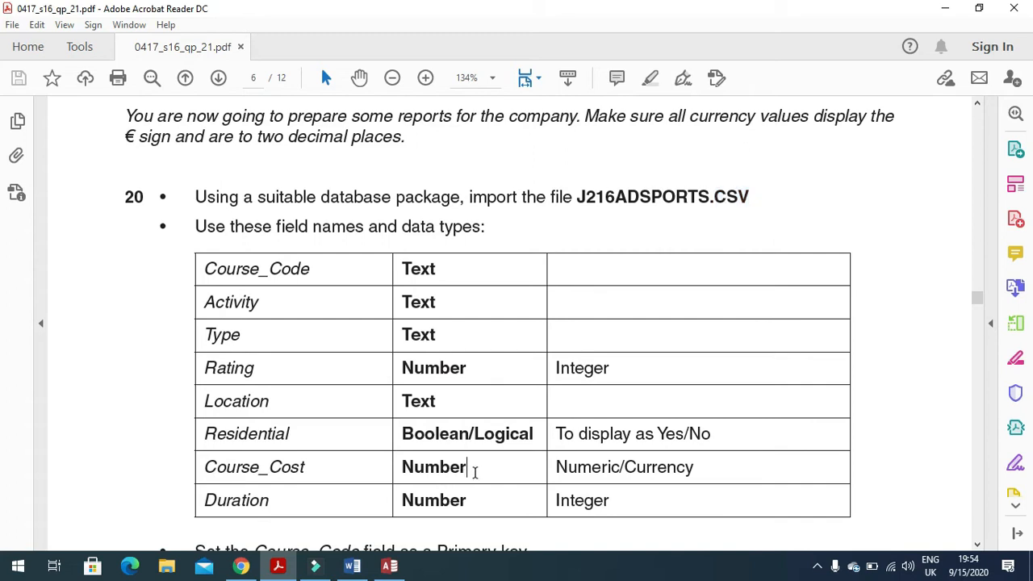
key("alt+Tab")
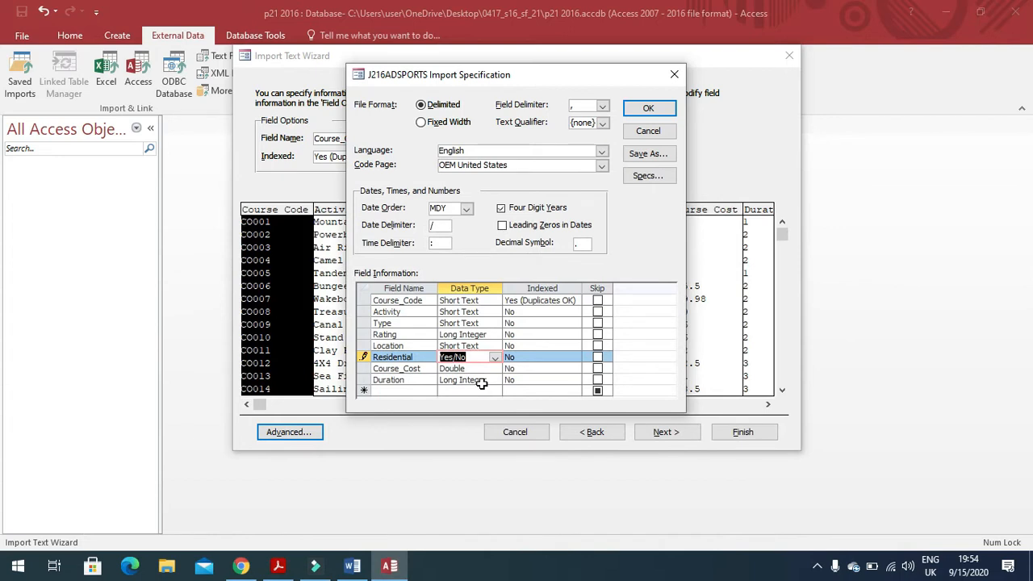
left_click(669, 112)
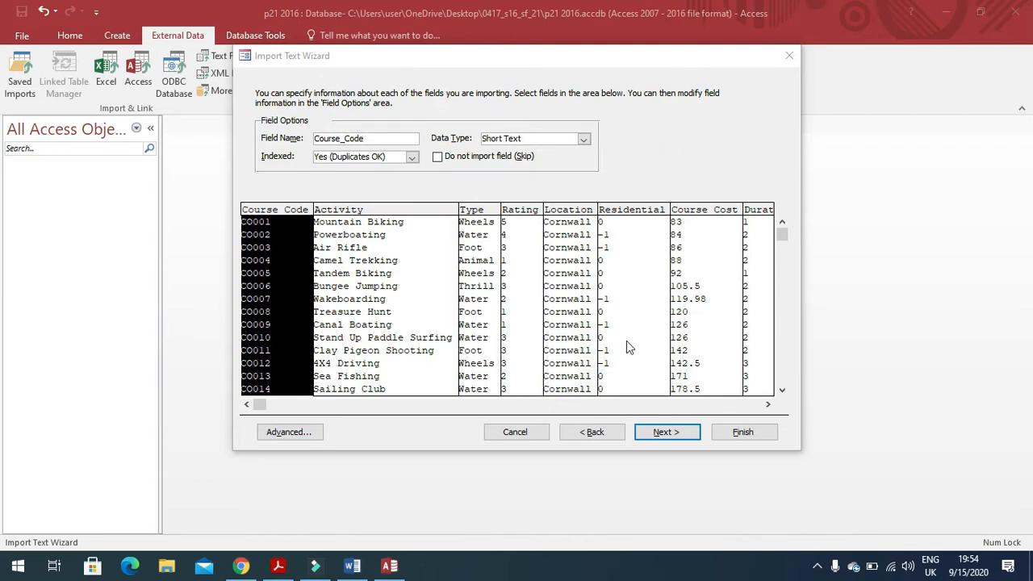
- Choose Course_Code as the imported table's own primary key and check this choice against the exam paper's primary key instruction
left_click(667, 433)
left_click(395, 150)
left_click(273, 568)
scroll(317, 399, "down", 3)
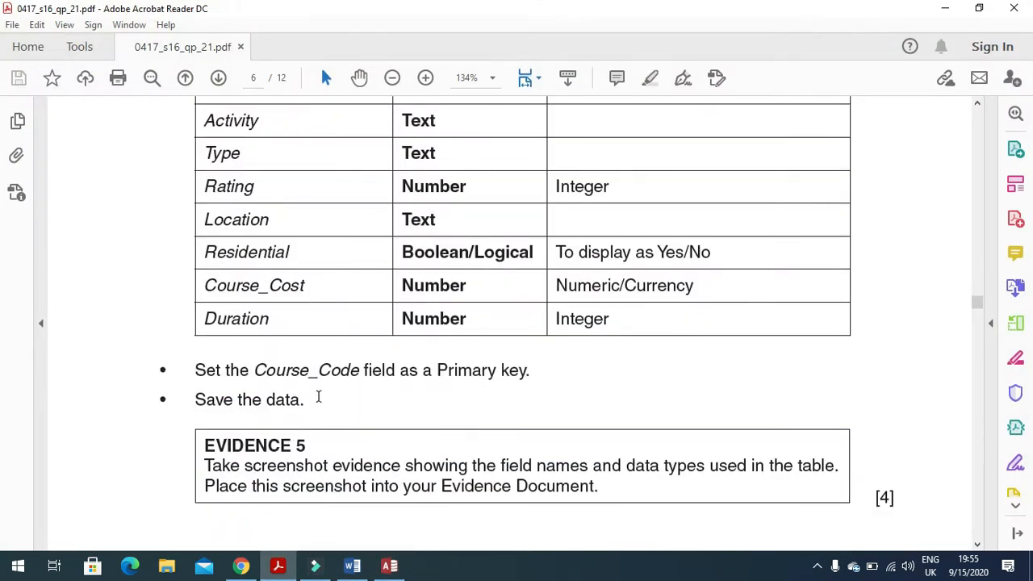
left_click_drag(254, 370, 365, 371)
left_click(296, 571)
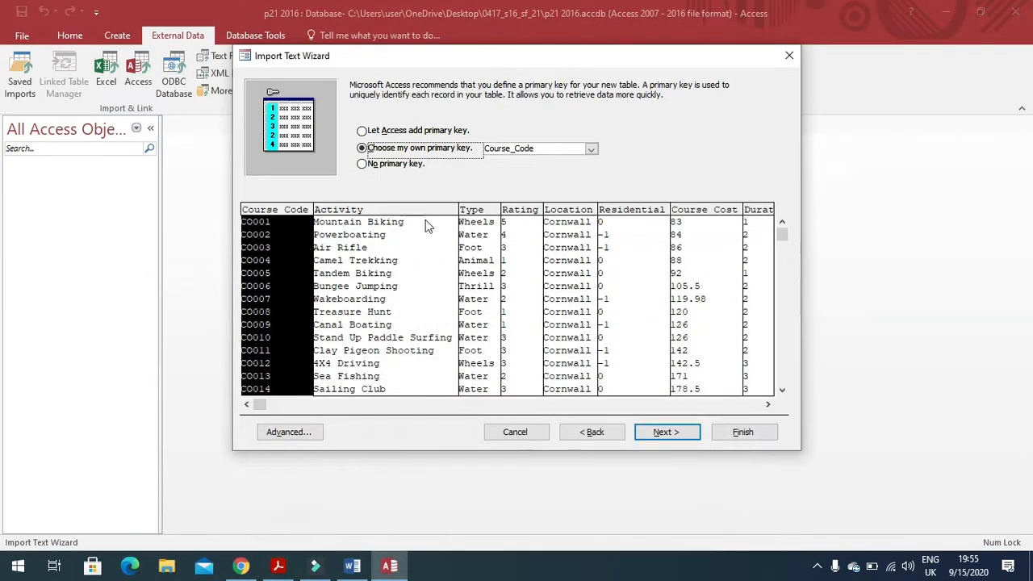
- Finish the import into a table named J216ADSPORTS without saving the import steps
left_click(683, 432)
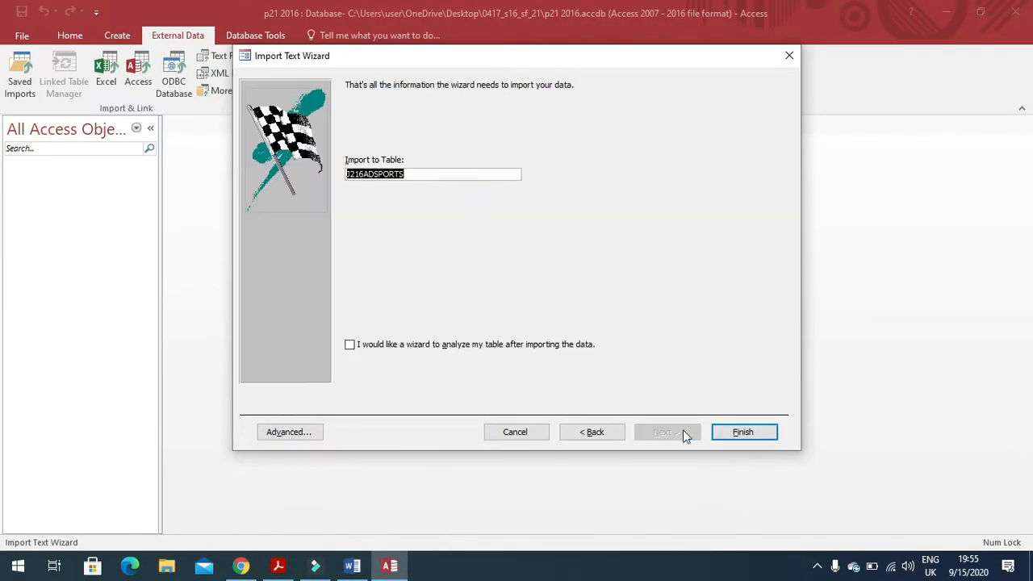
left_click(746, 432)
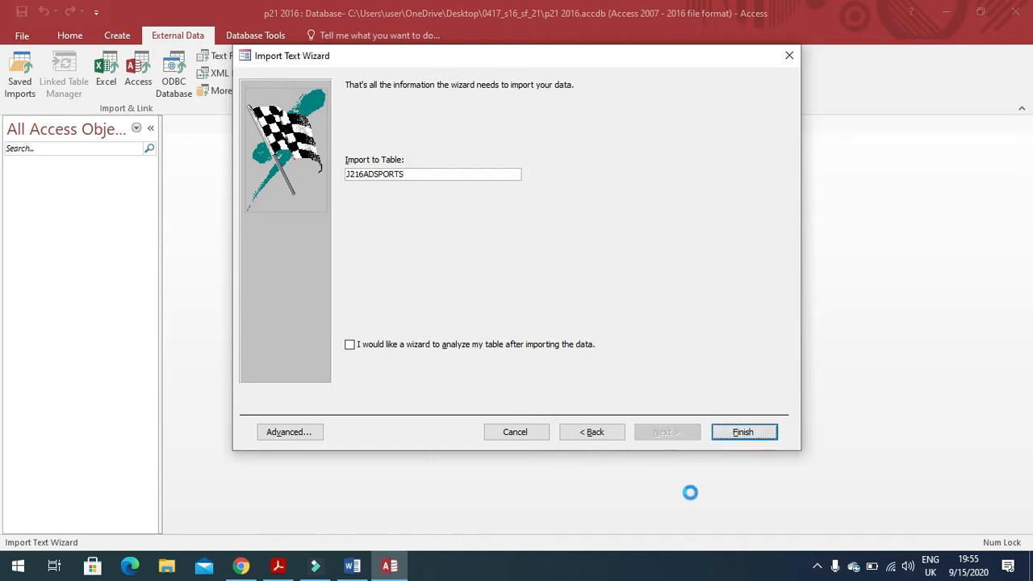
left_click(745, 476)
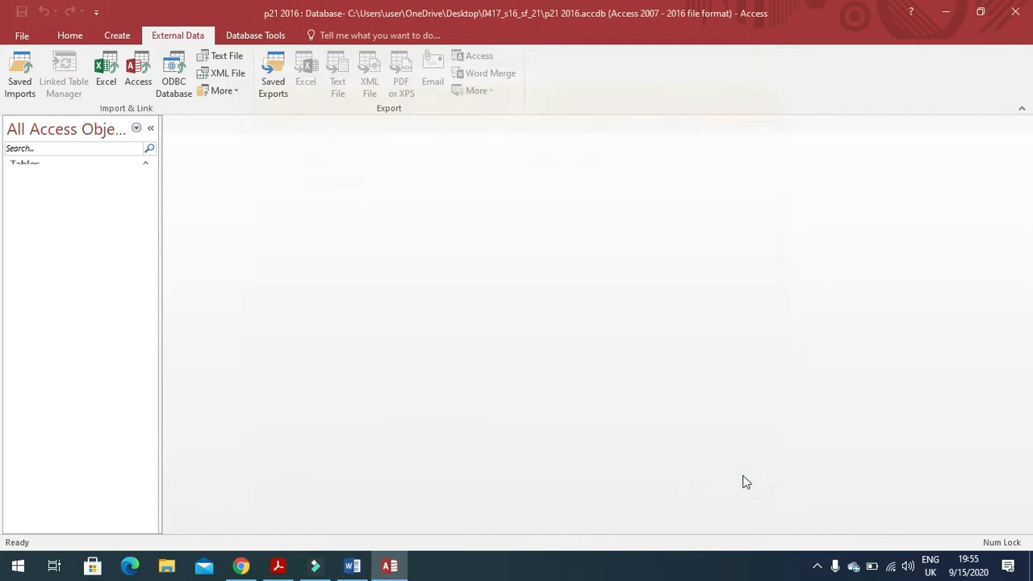
- Open the J216ADSPORTS table's design and set the Residential field's format to Yes/No
right_click(101, 180)
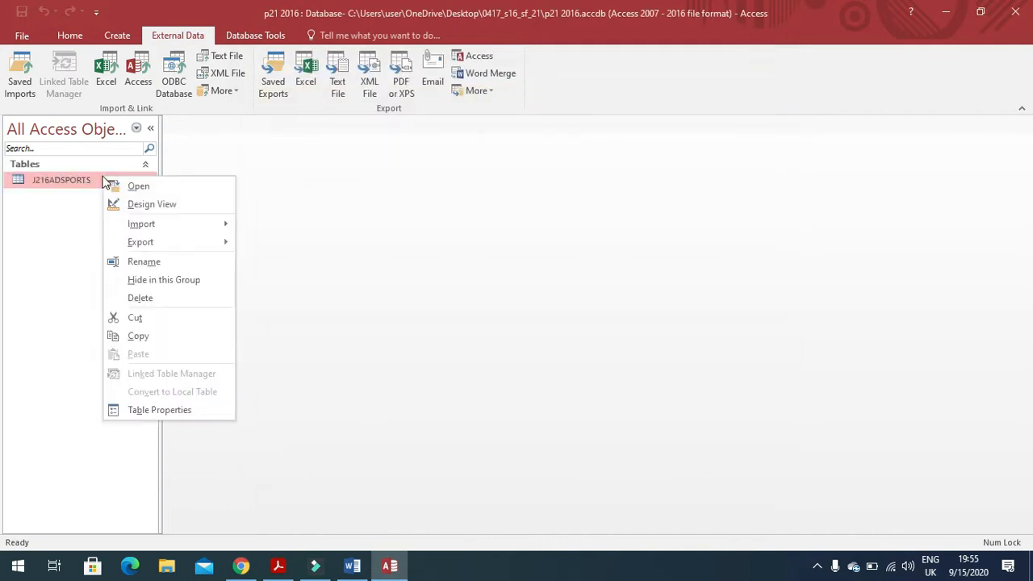
left_click(151, 204)
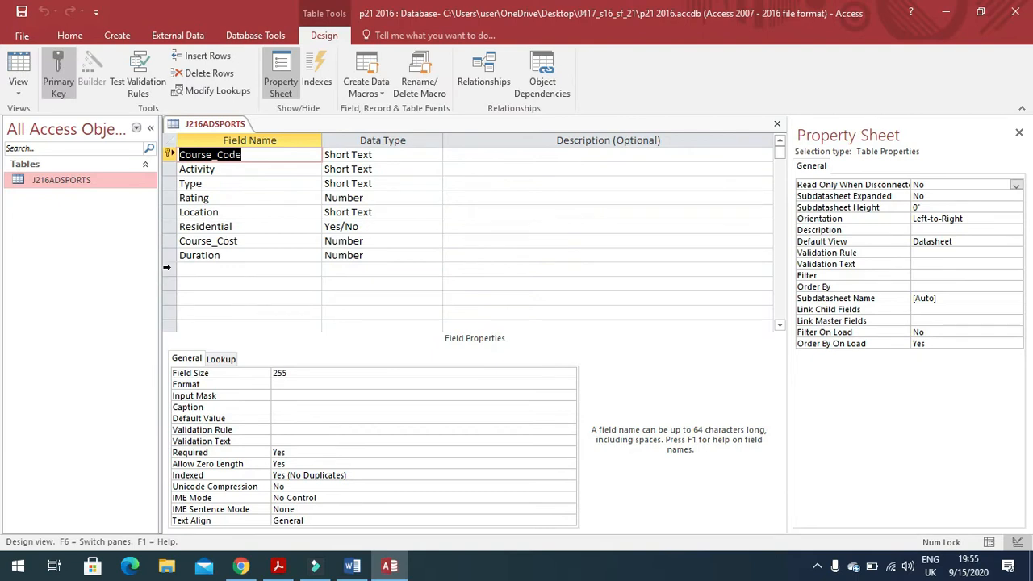
left_click(170, 227)
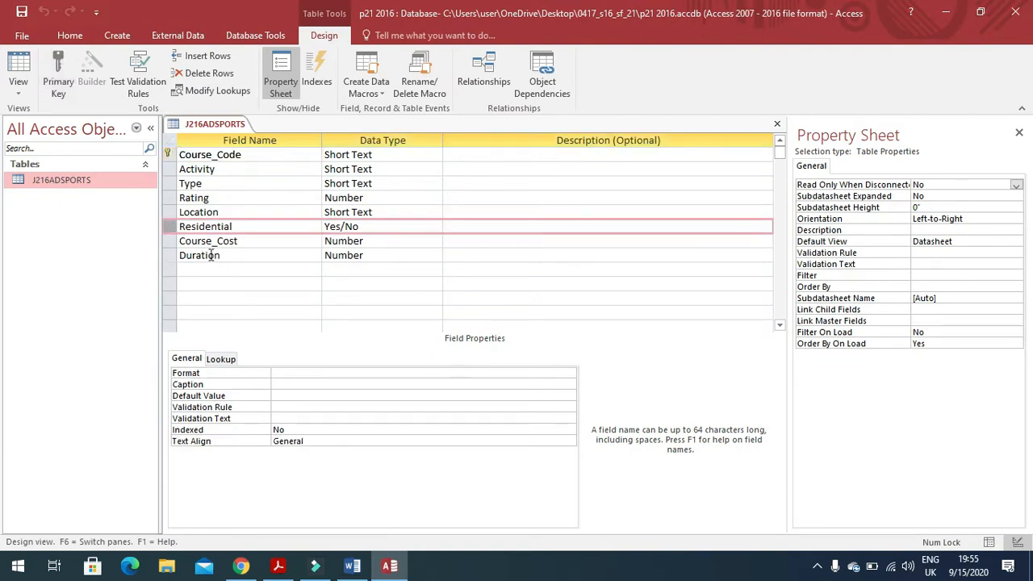
left_click(571, 374)
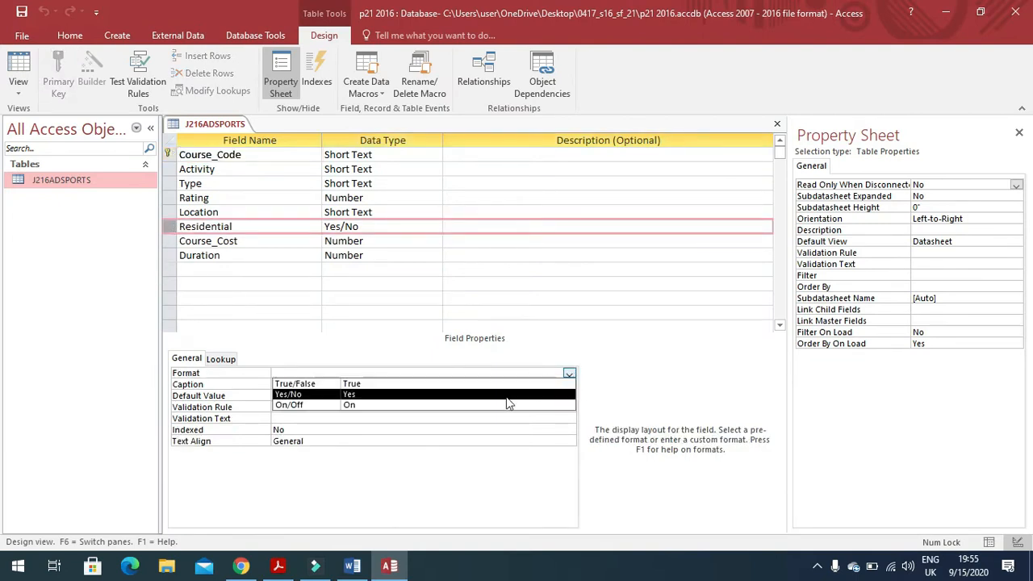
left_click(507, 395)
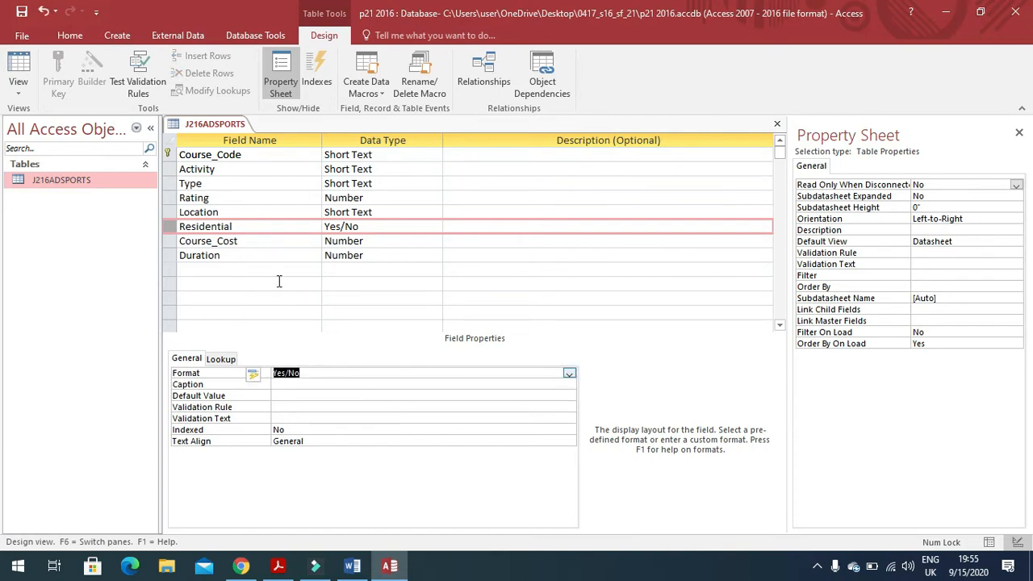
- Set the Course_Cost field's format to Euro with 2 decimal places
left_click(364, 241)
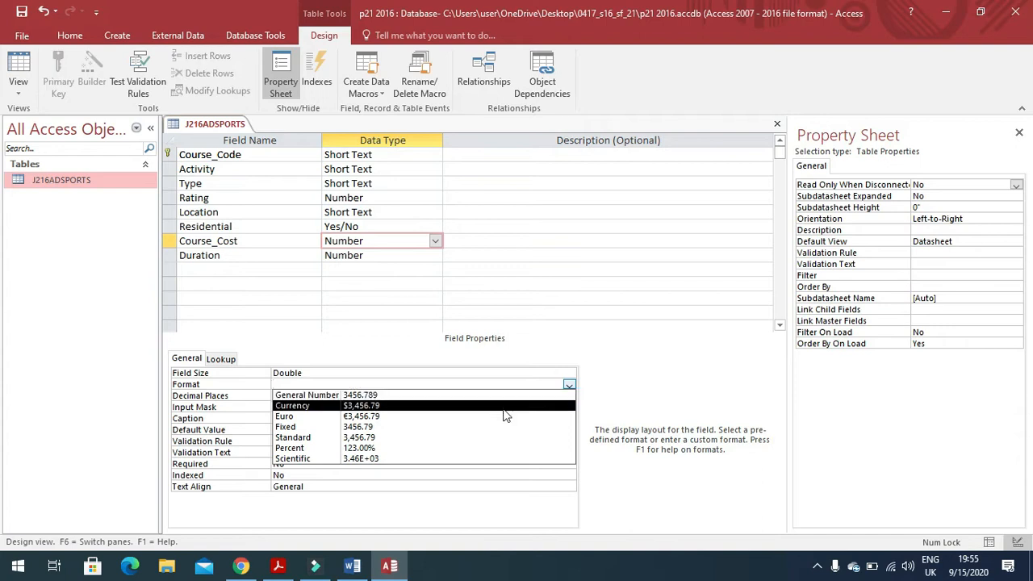
left_click(497, 417)
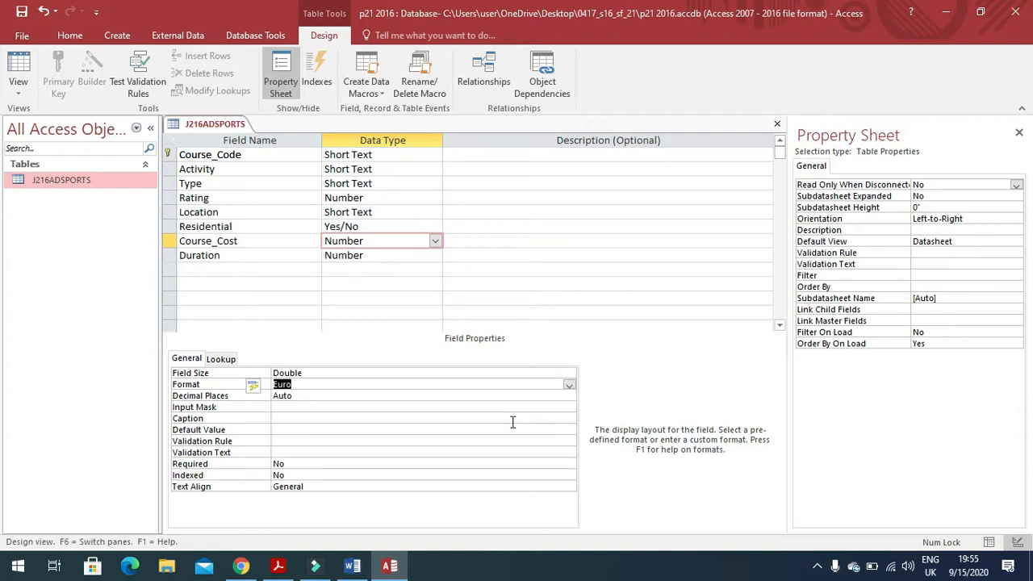
left_click(569, 395)
left_click(569, 395)
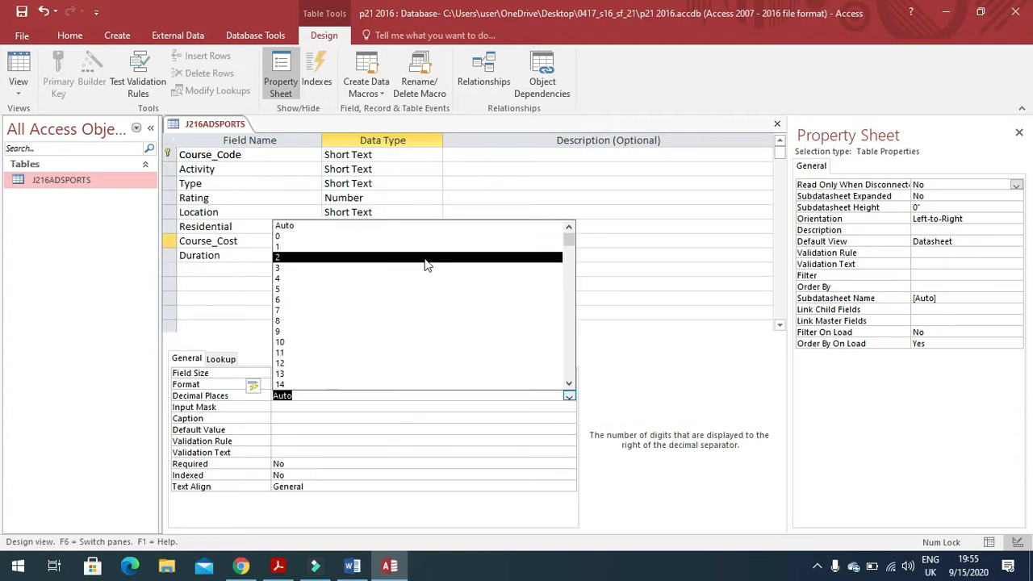
left_click(425, 258)
- Save the table, check the Residential and Course_Cost formatting in its datasheet, and return to the table design
left_click(22, 11)
left_click(18, 69)
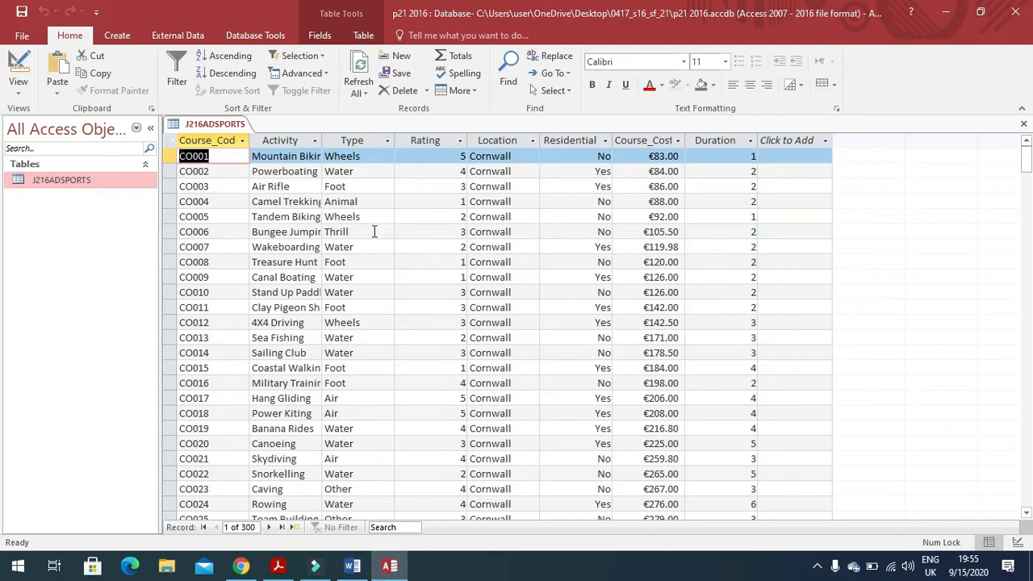
left_click(18, 69)
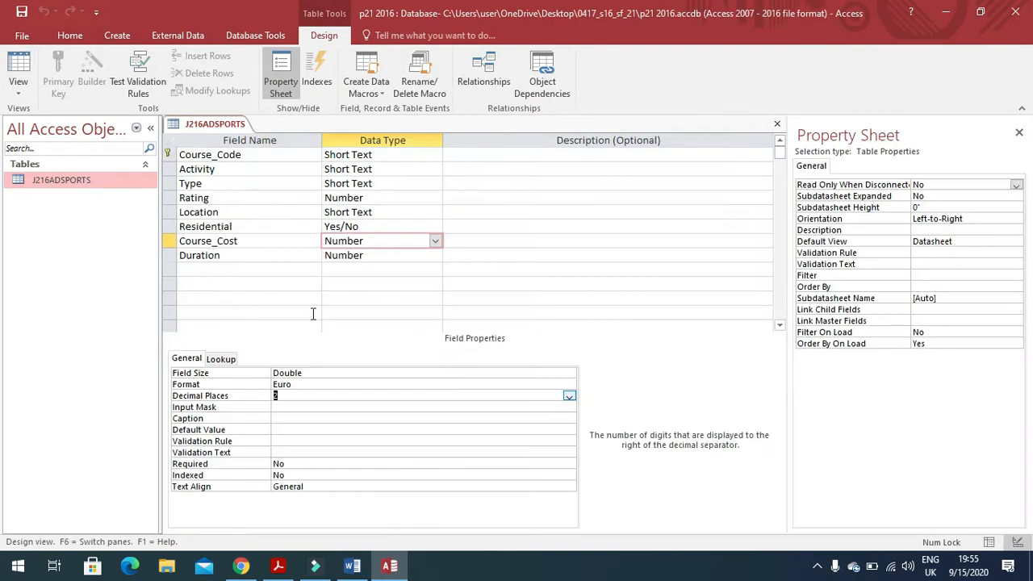
- Check the exam paper's Evidence 5 instruction and paste a screenshot of the table design under Step 20 in the Word evidence document
left_click(277, 566)
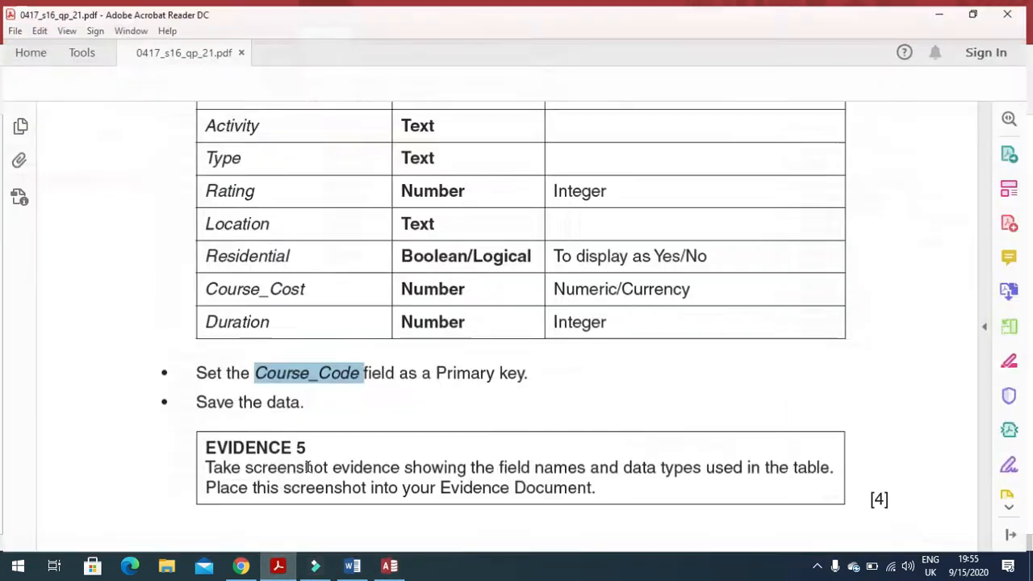
left_click_drag(201, 427, 699, 434)
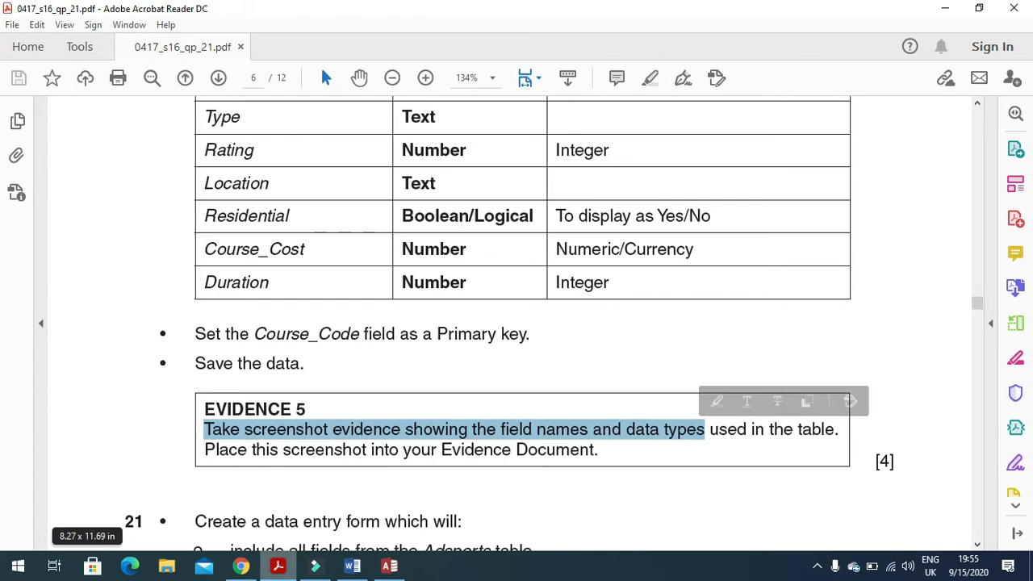
left_click(389, 566)
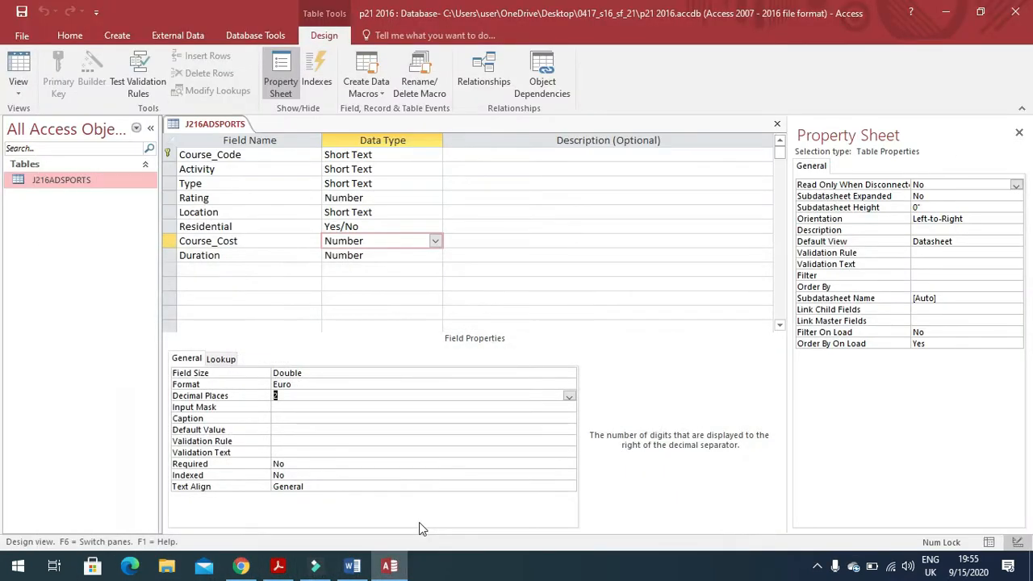
left_click(352, 566)
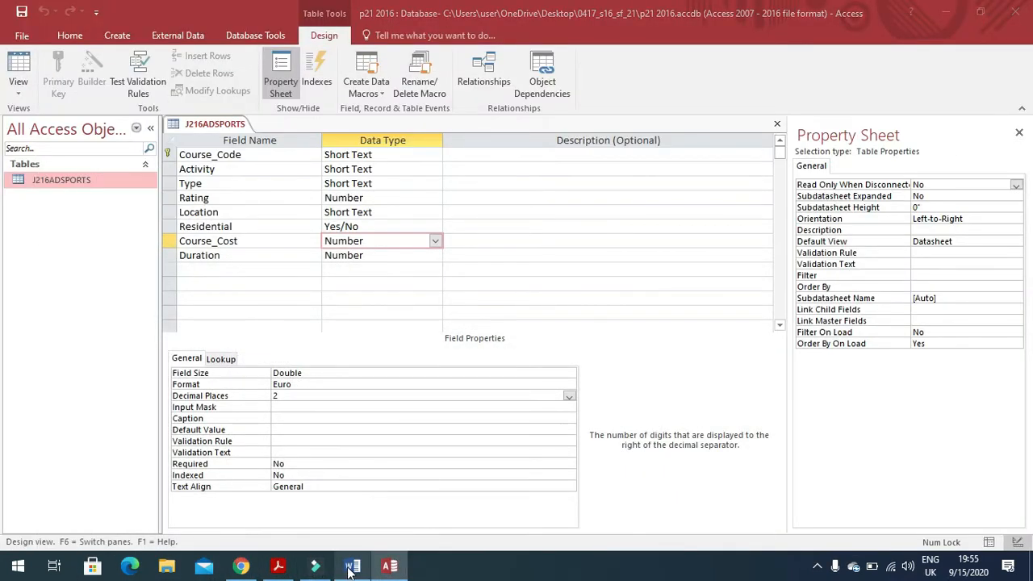
left_click(370, 206)
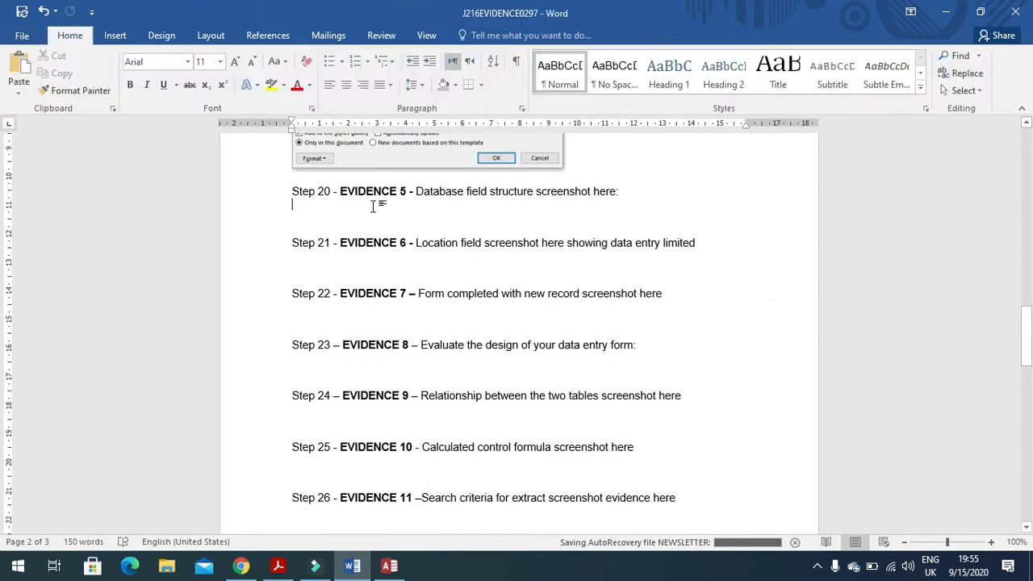
key("ctrl+v")
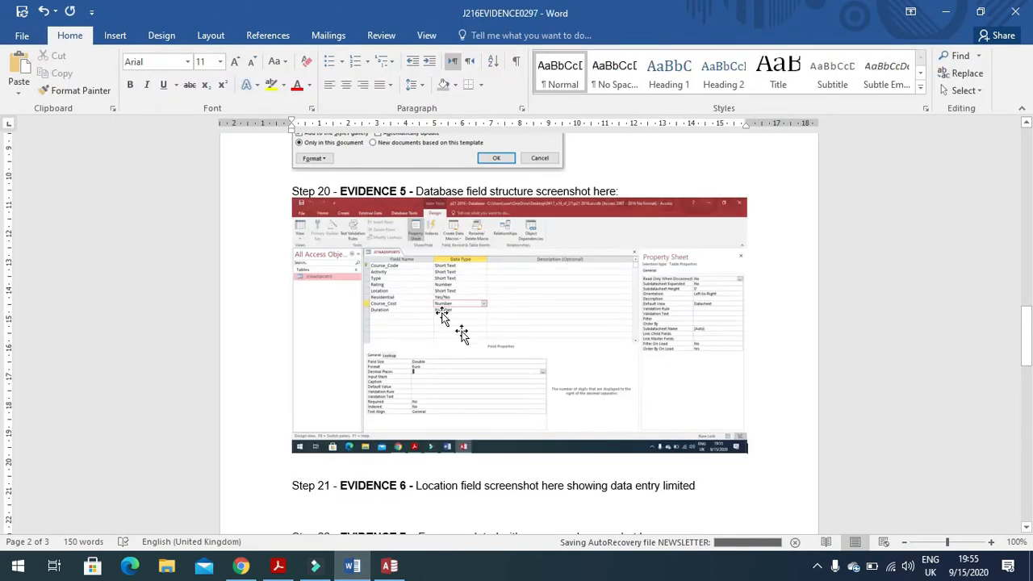
- Crop the Evidence 5 screenshot to the field names and data types, and enlarge it to about 5.34 by 9.71 cm
left_click(478, 35)
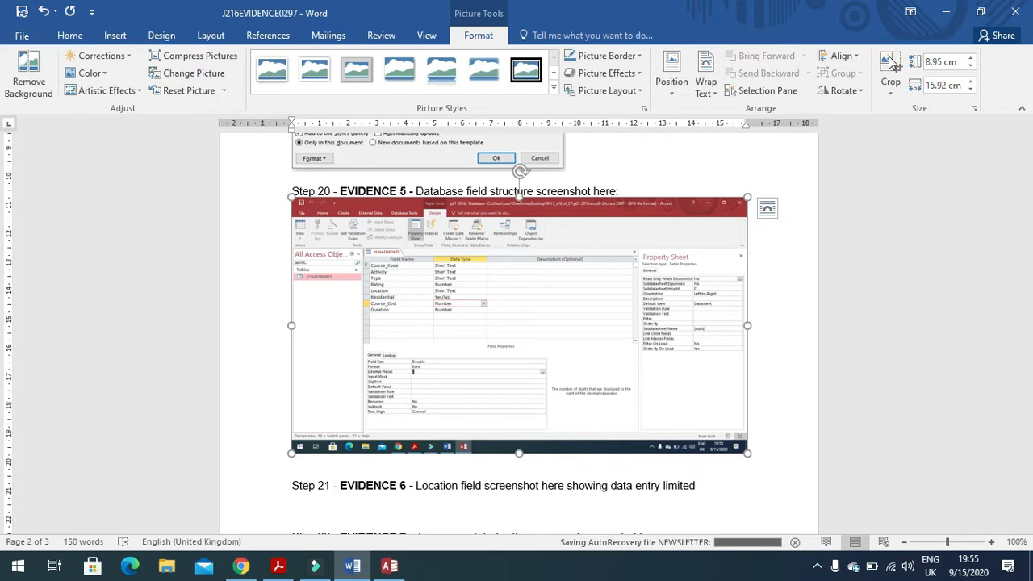
left_click_drag(633, 404, 492, 318)
left_click_drag(293, 199, 364, 247)
left_click(760, 251)
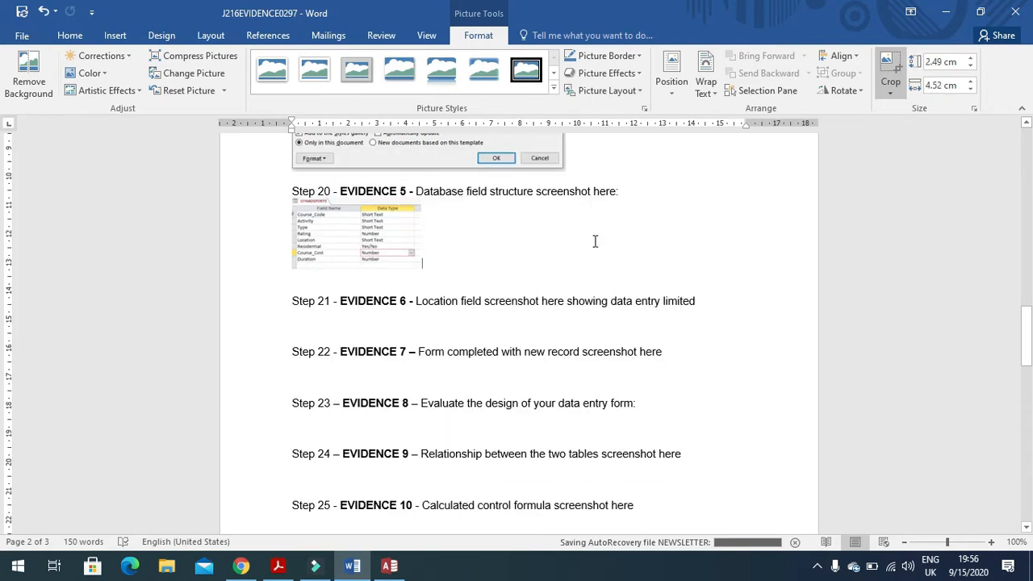
left_click(404, 247)
left_click_drag(447, 280, 562, 340)
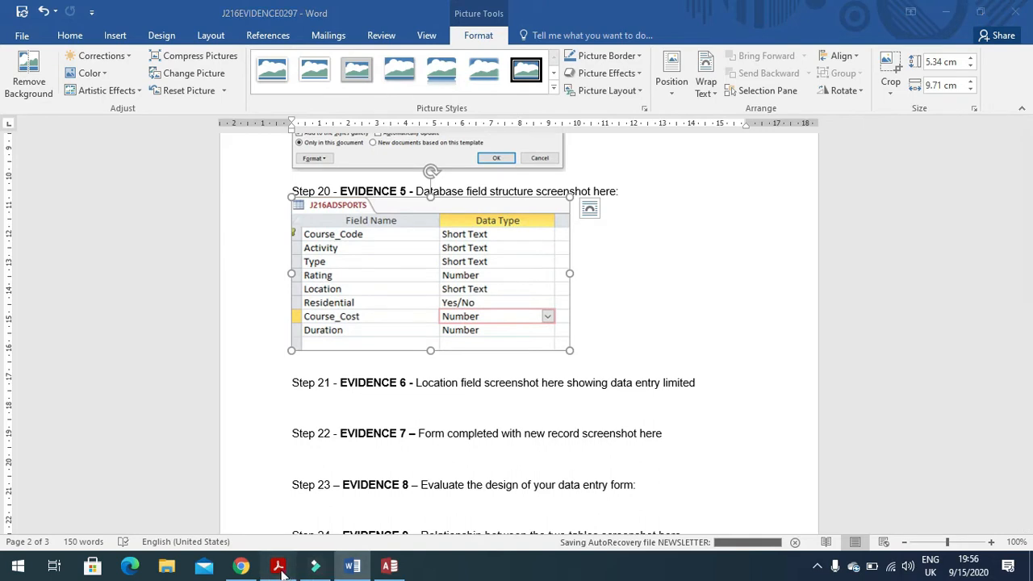
- Read the exam paper's step 21 requirements for the data entry form
left_click(277, 566)
scroll(321, 440, "down", 5)
left_click_drag(197, 275, 461, 277)
scroll(415, 282, "down", 2)
left_click(234, 225)
left_click_drag(234, 226, 532, 229)
left_click(352, 566)
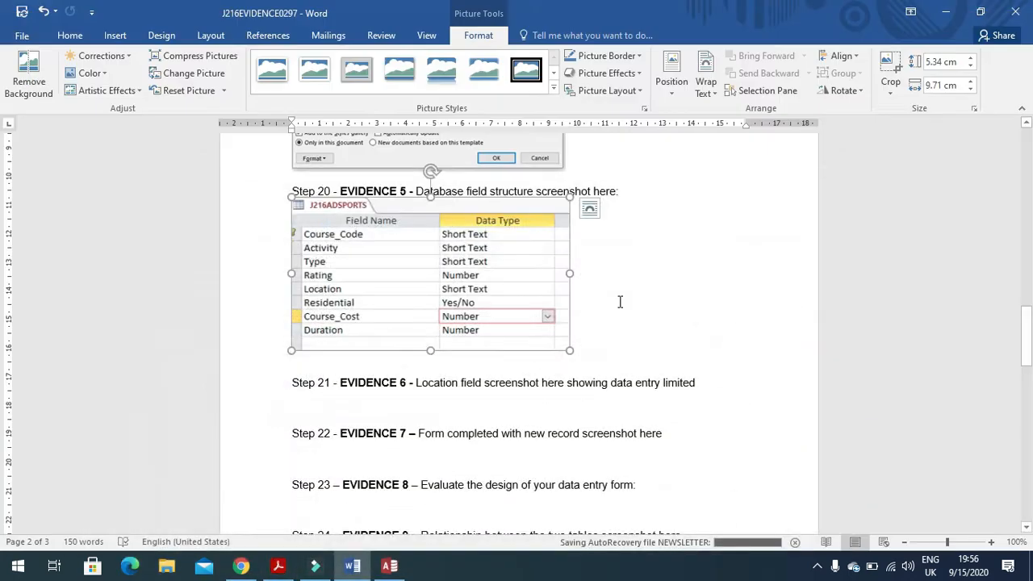
- Close the table design in Access and set up a Form Wizard form with all J216ADSPORTS fields in a Columnar layout
left_click(390, 566)
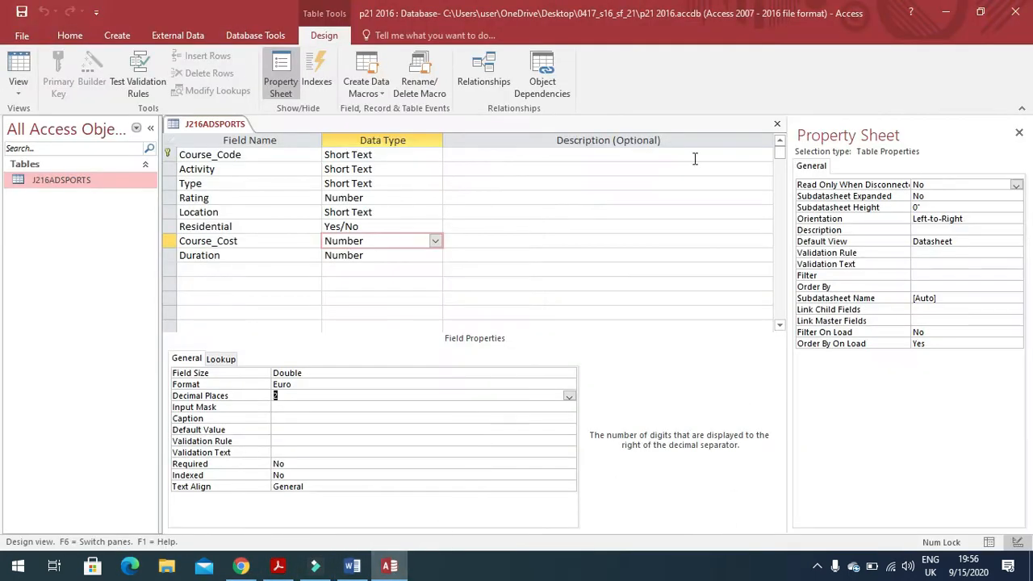
left_click(773, 123)
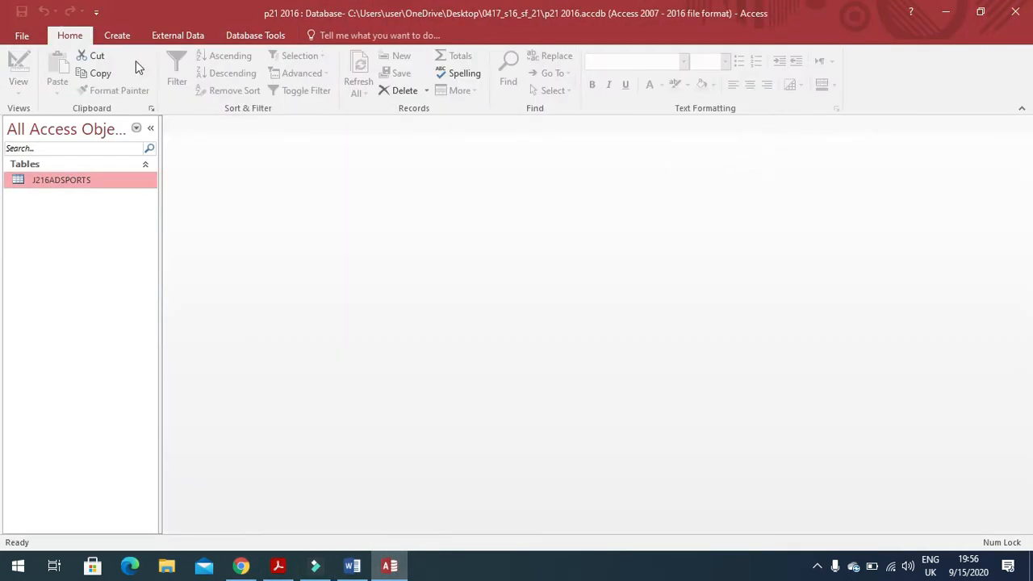
left_click(120, 35)
left_click(376, 58)
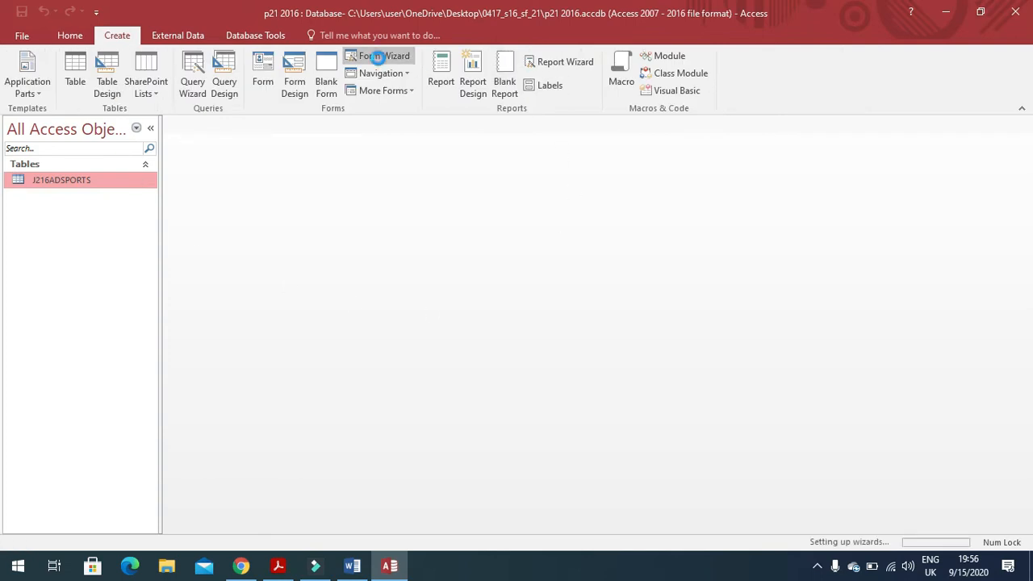
left_click(491, 263)
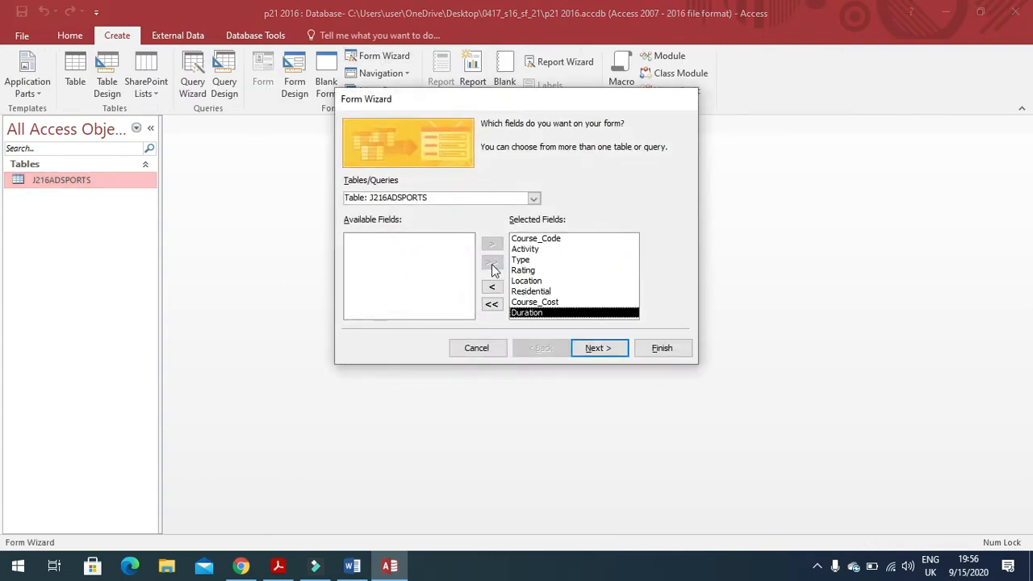
left_click(610, 353)
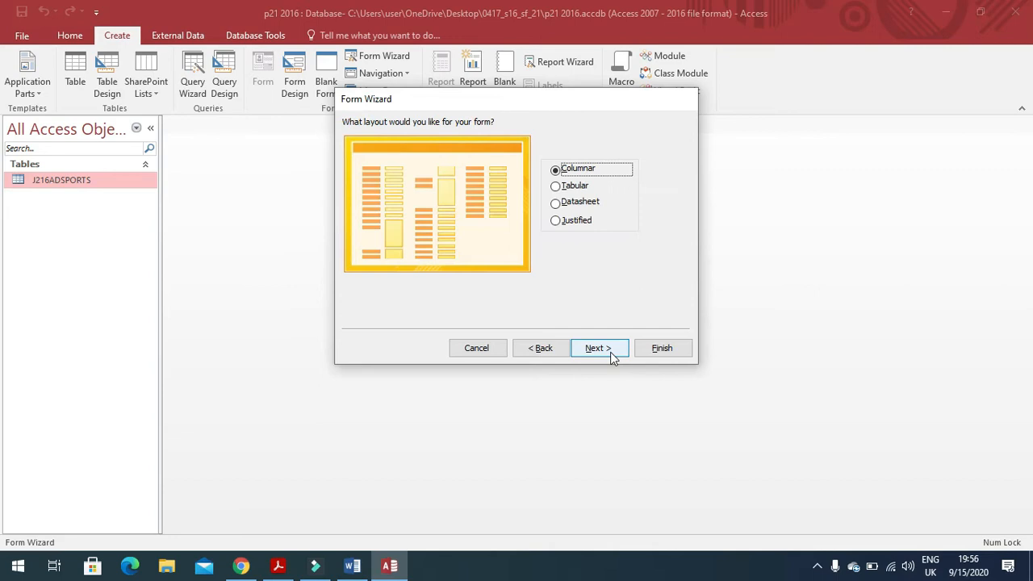
left_click(605, 350)
- Title the form Sports Activities and finish the wizard with the option to modify the form's design
left_click(494, 269)
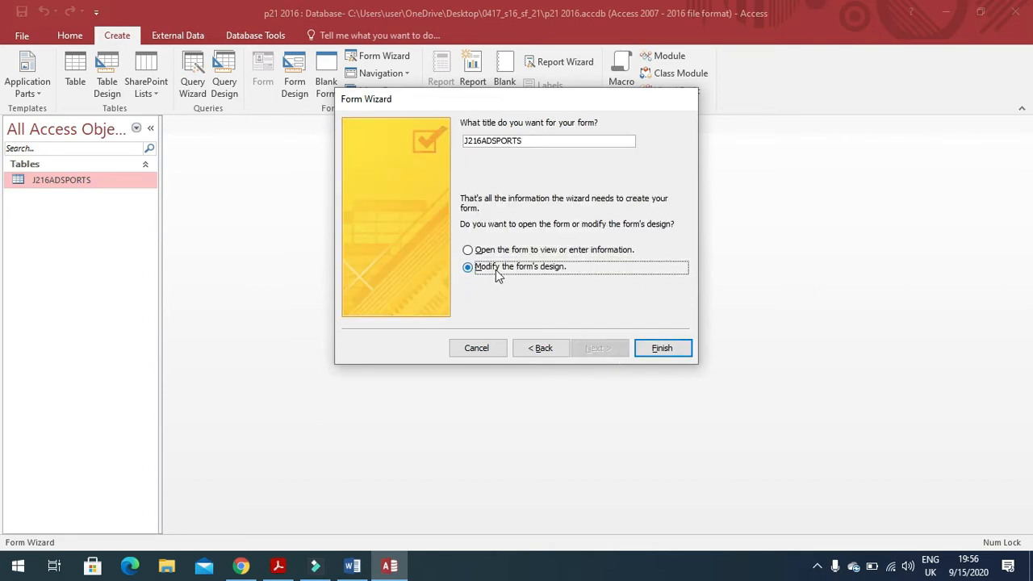
left_click_drag(534, 140, 419, 142)
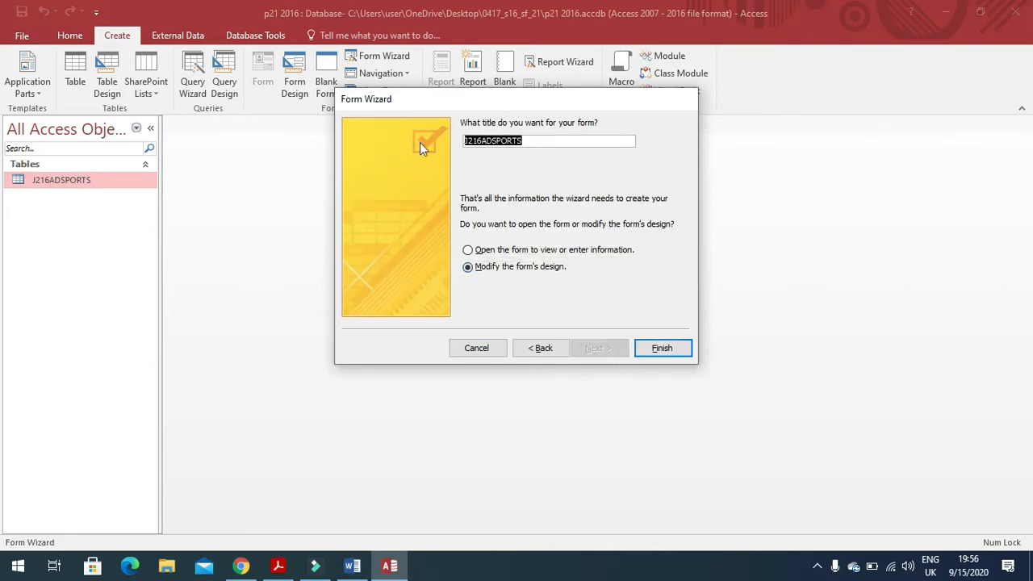
key("Caps_Lock")
type("Sports Activities")
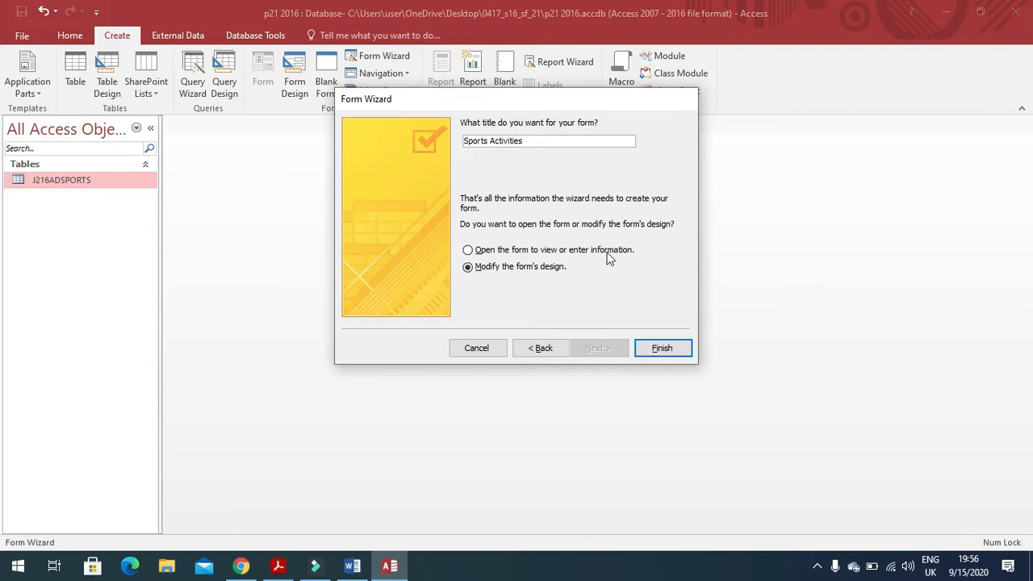
left_click(654, 350)
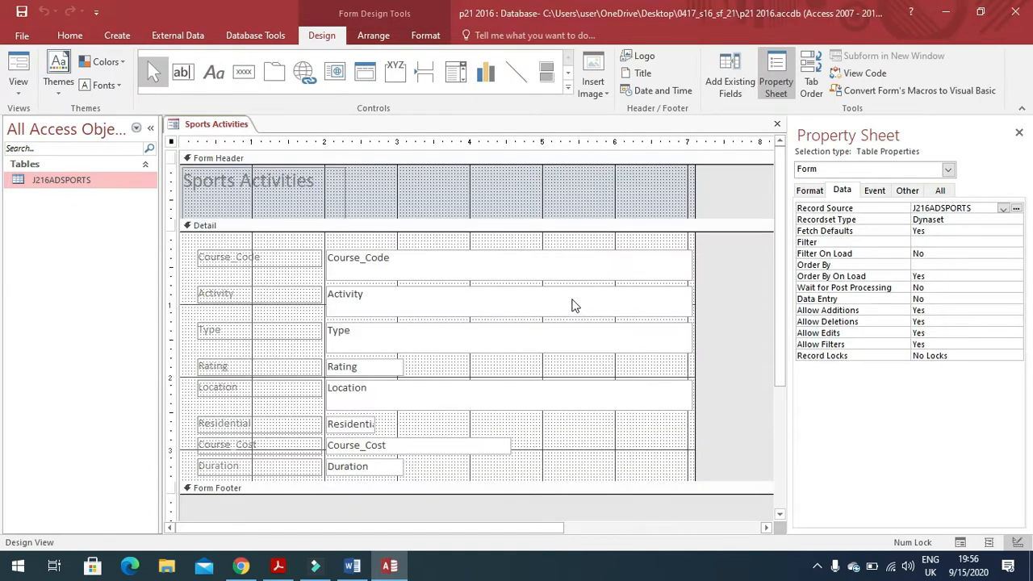
key("alt+Tab")
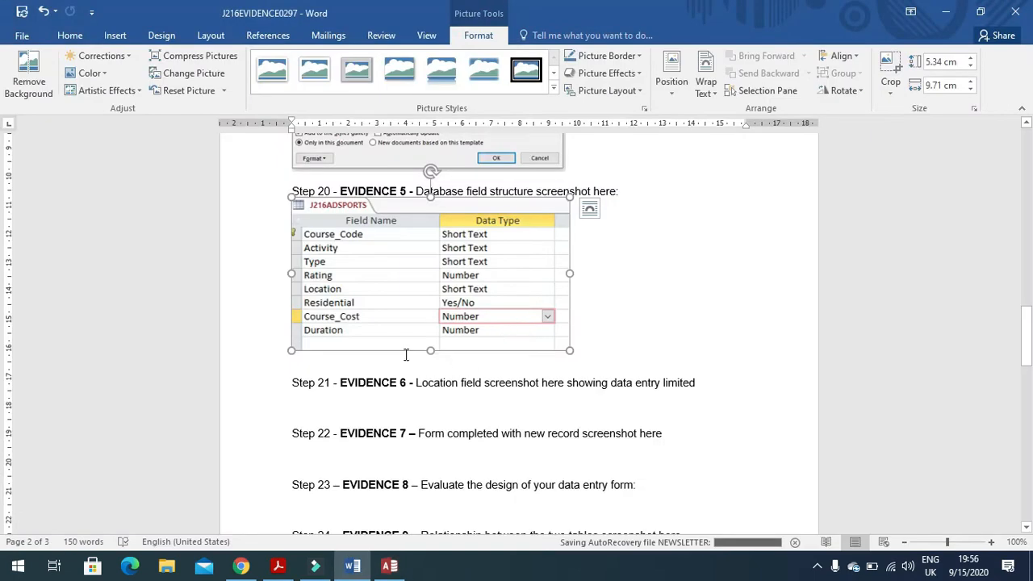
- Copy the five permitted Location values, Cornwall, Ireland, Scotland, Wales and France, from step 21 of the exam paper PDF
scroll(404, 356, "down", 1)
key("alt+Tab")
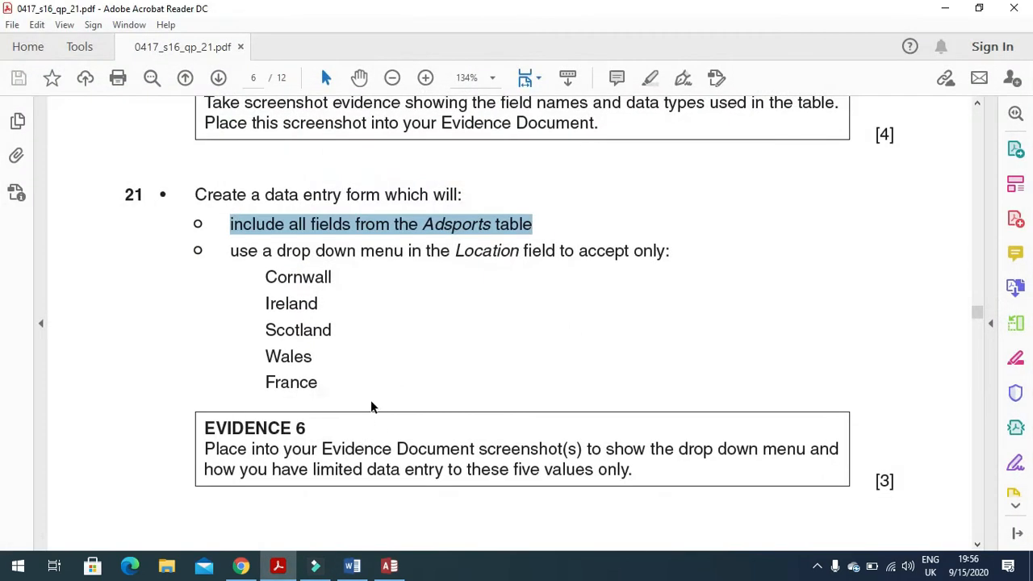
left_click_drag(227, 252, 670, 263)
left_click_drag(318, 382, 264, 277)
key("ctrl+c")
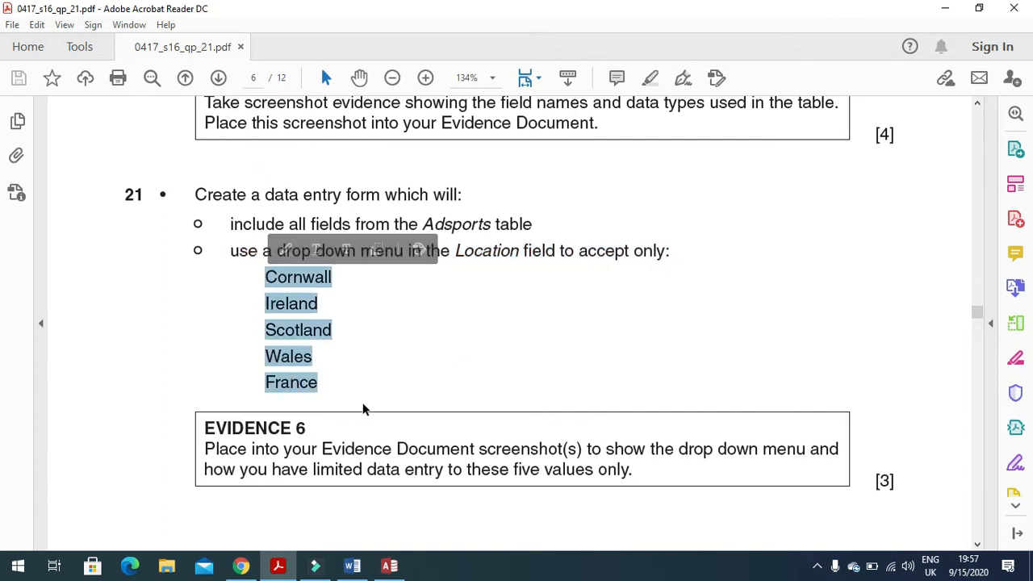
scroll(374, 428, "down", 2)
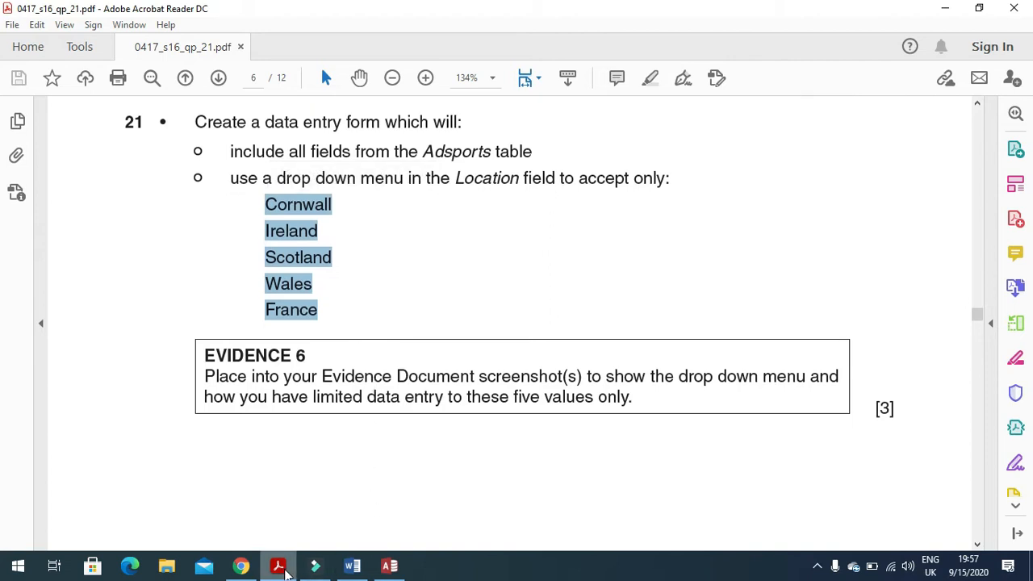
- Switch to Access and change the Location text box on the Sports Activities form into a combo box
mouse_move(352, 566)
left_click(370, 494)
left_click(389, 566)
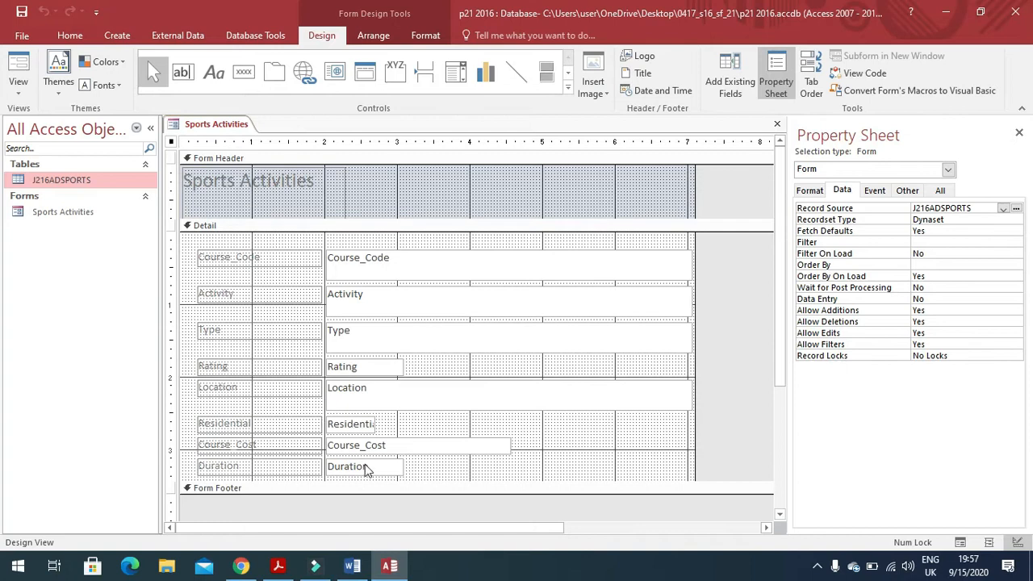
left_click(440, 397)
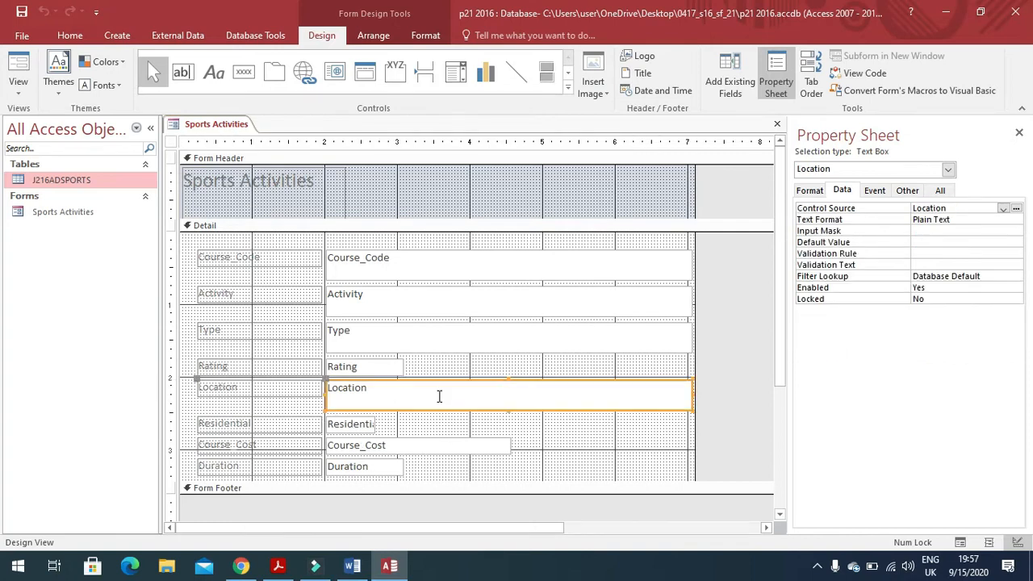
right_click(466, 389)
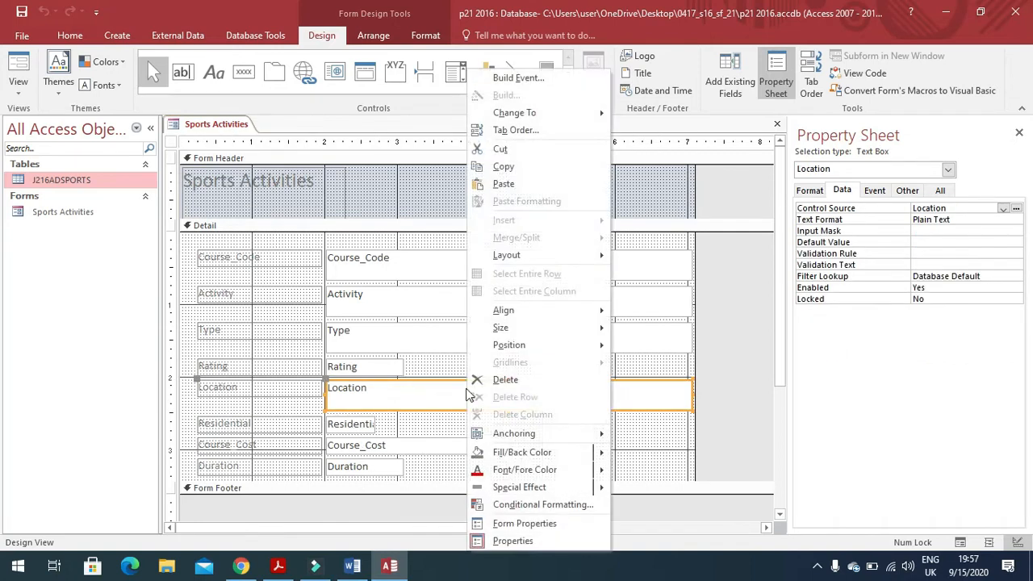
mouse_move(588, 120)
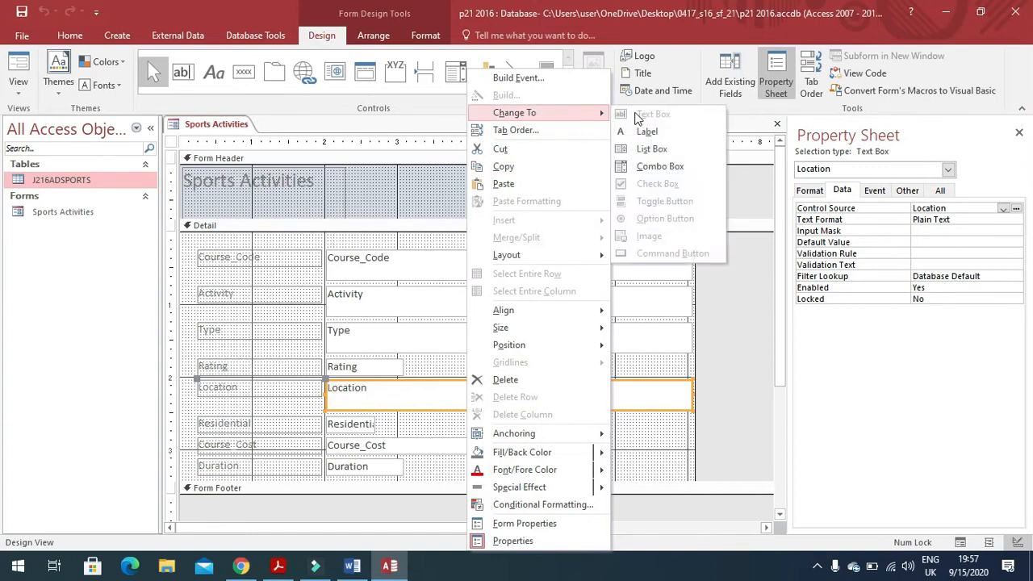
left_click(667, 168)
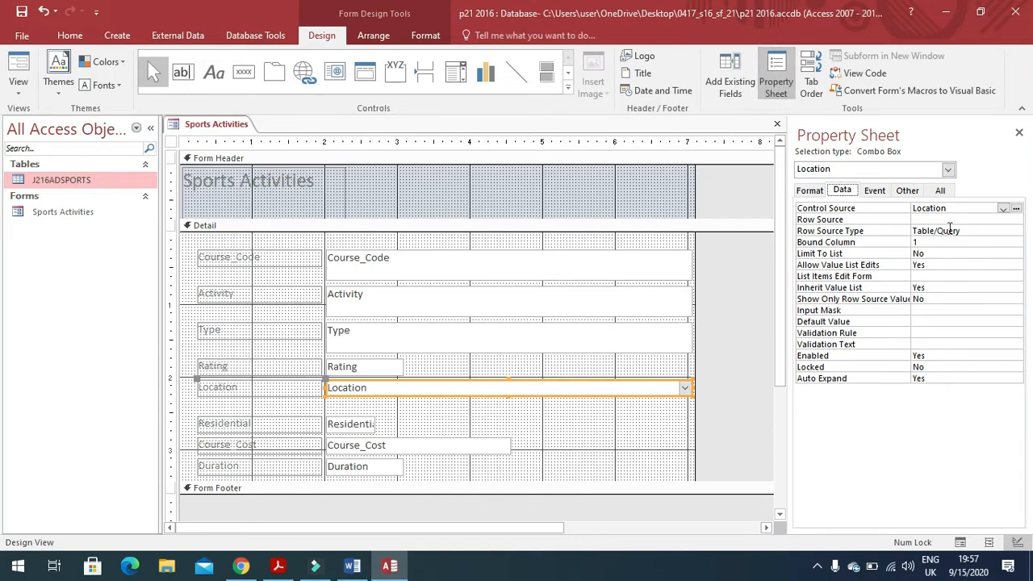
- Make the Location combo box a Value List of Cornwall, Ireland, Scotland, Wales and France from the copied text, and save the form
left_click(1001, 231)
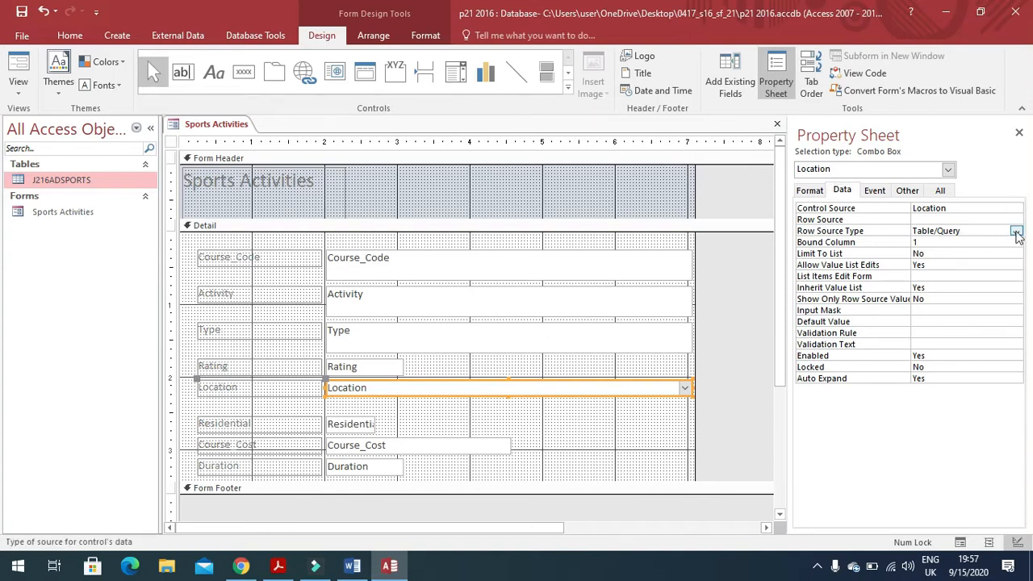
left_click(1017, 233)
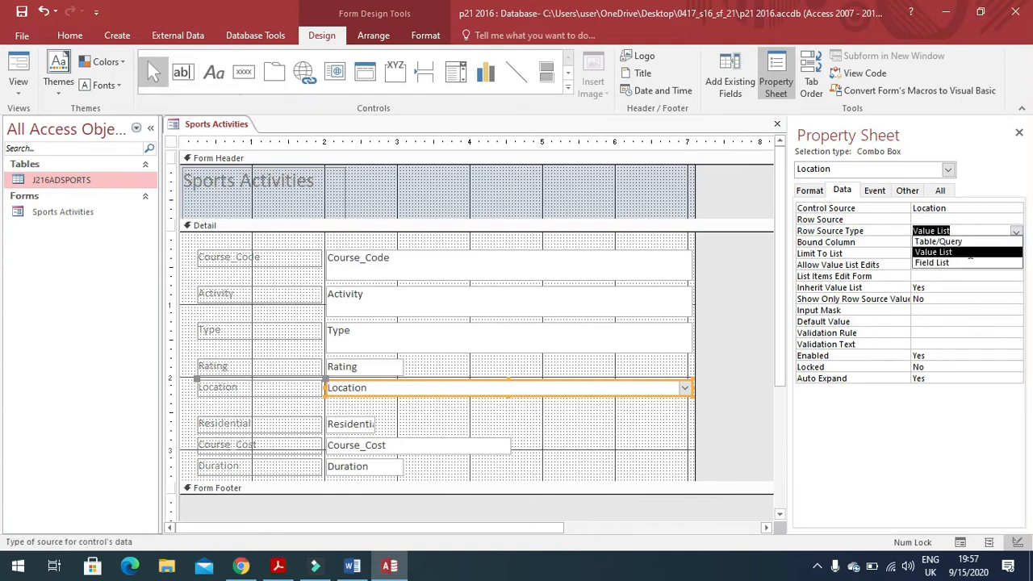
left_click(952, 253)
left_click(1015, 220)
left_click(1016, 220)
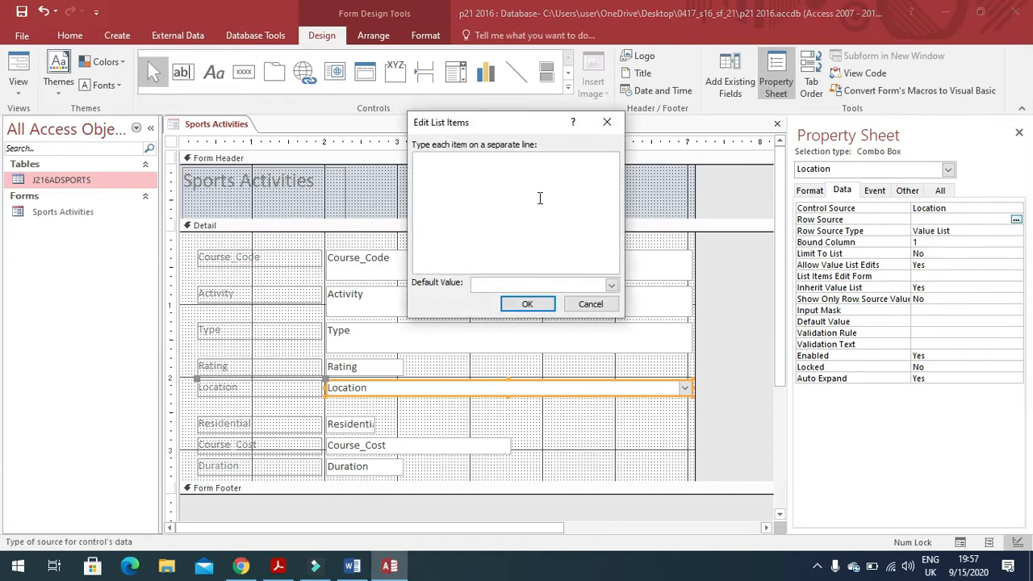
key("ctrl+v")
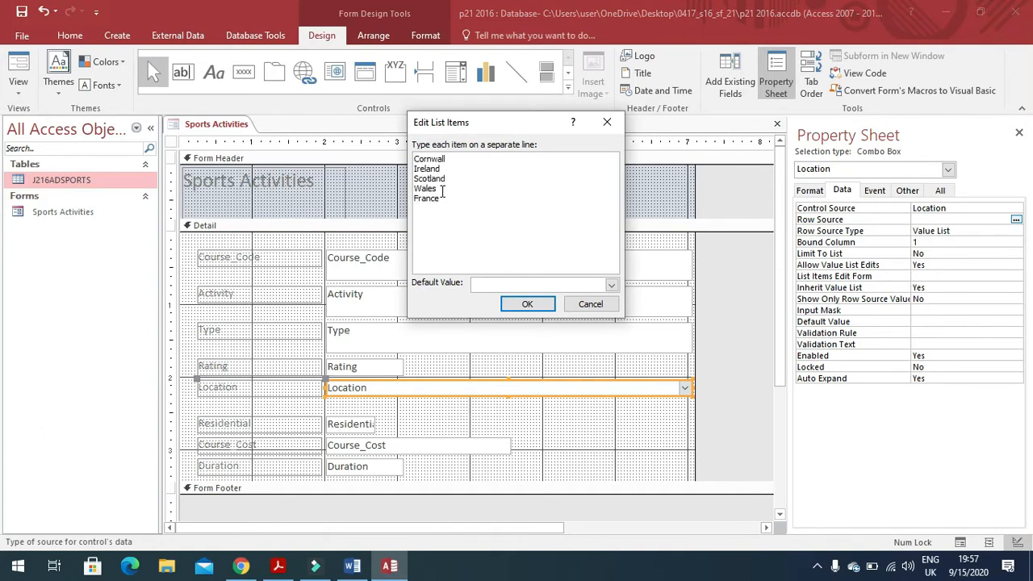
left_click(529, 305)
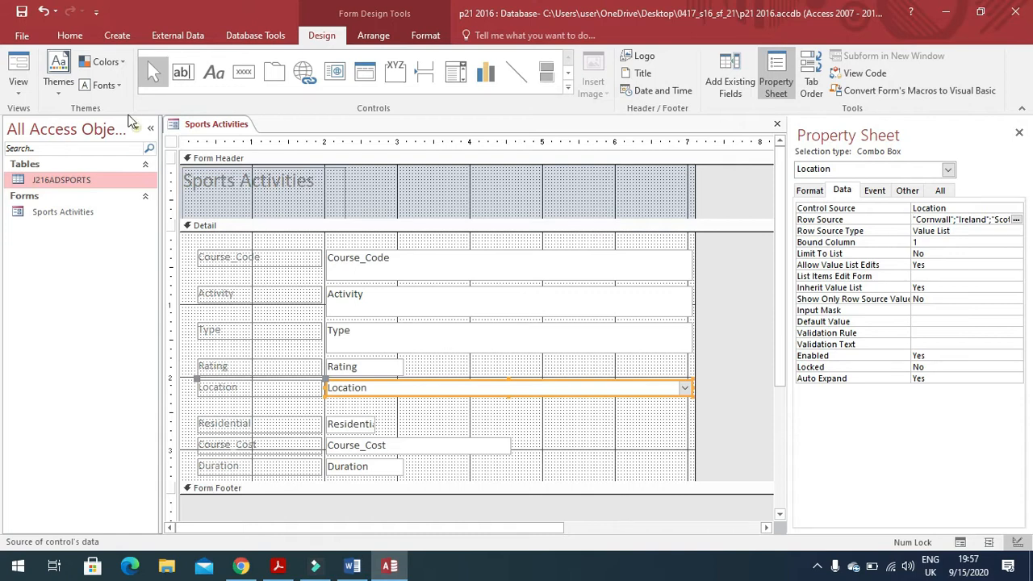
left_click(22, 11)
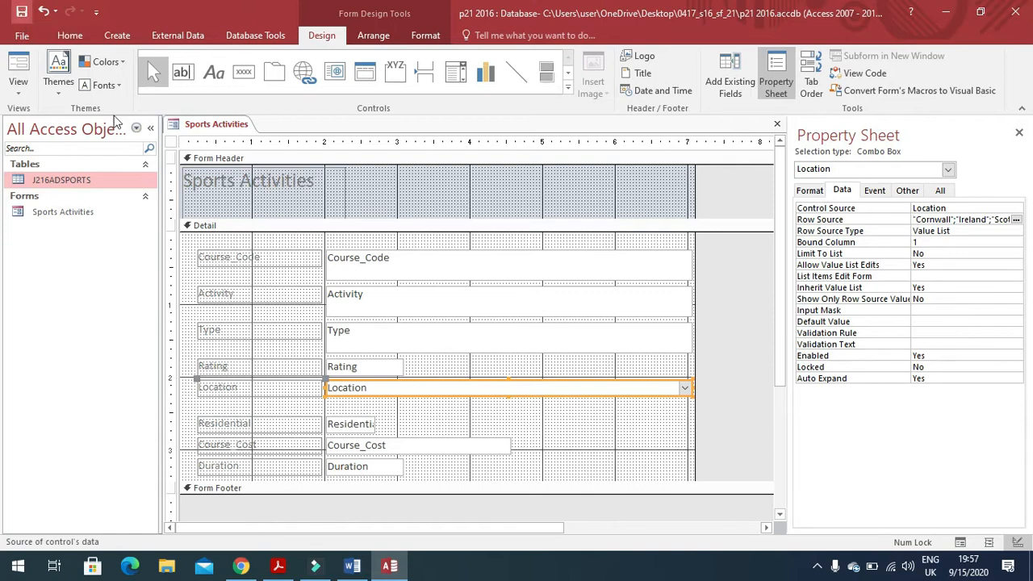
- Check the Evidence 6 requirement in the exam paper, and widen the Property Sheet in Access until the full Row Source list is readable
left_click(278, 566)
scroll(308, 438, "down", 1)
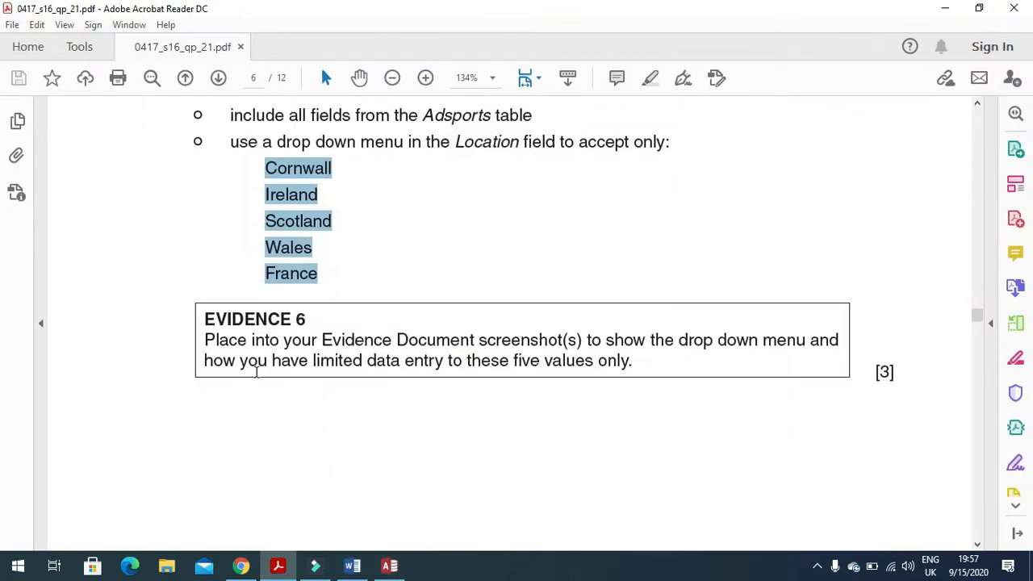
left_click_drag(203, 340, 835, 350)
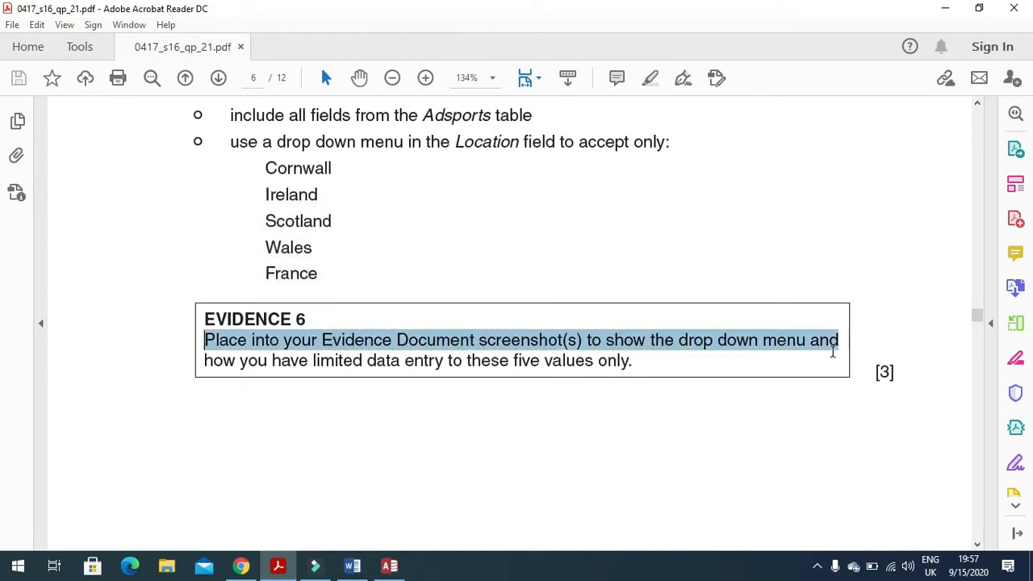
left_click_drag(206, 363, 638, 368)
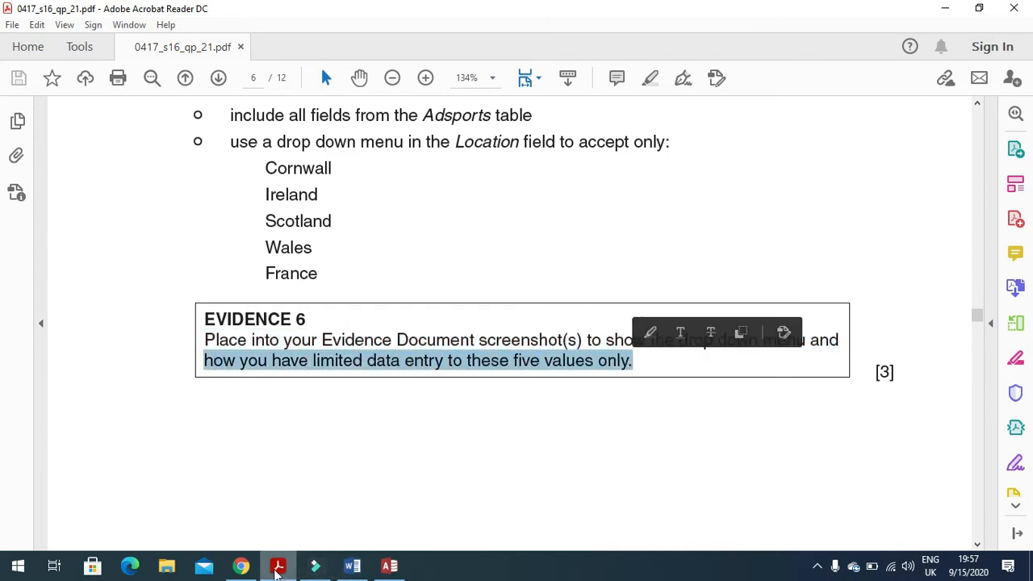
left_click(389, 566)
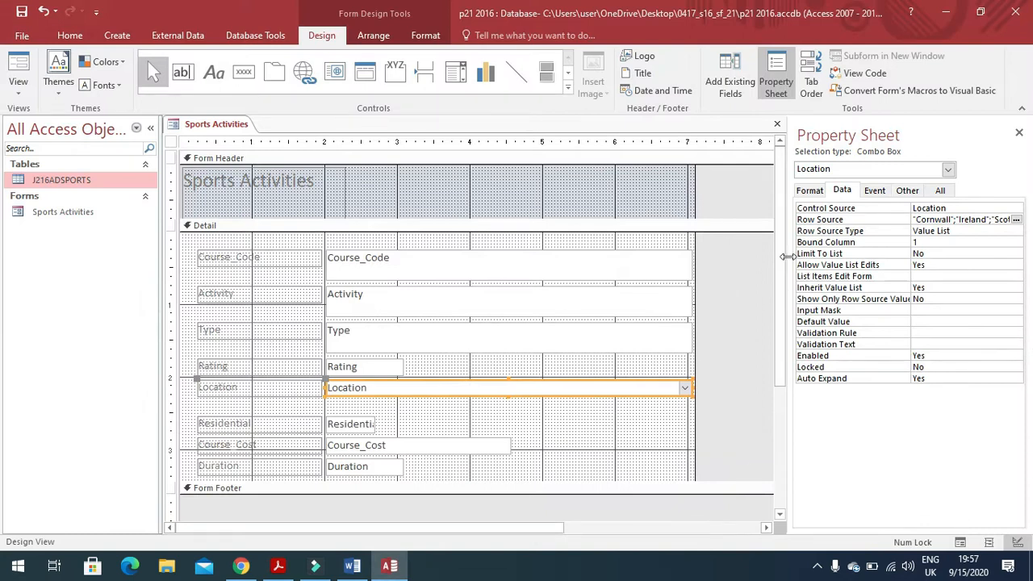
left_click_drag(783, 257, 722, 266)
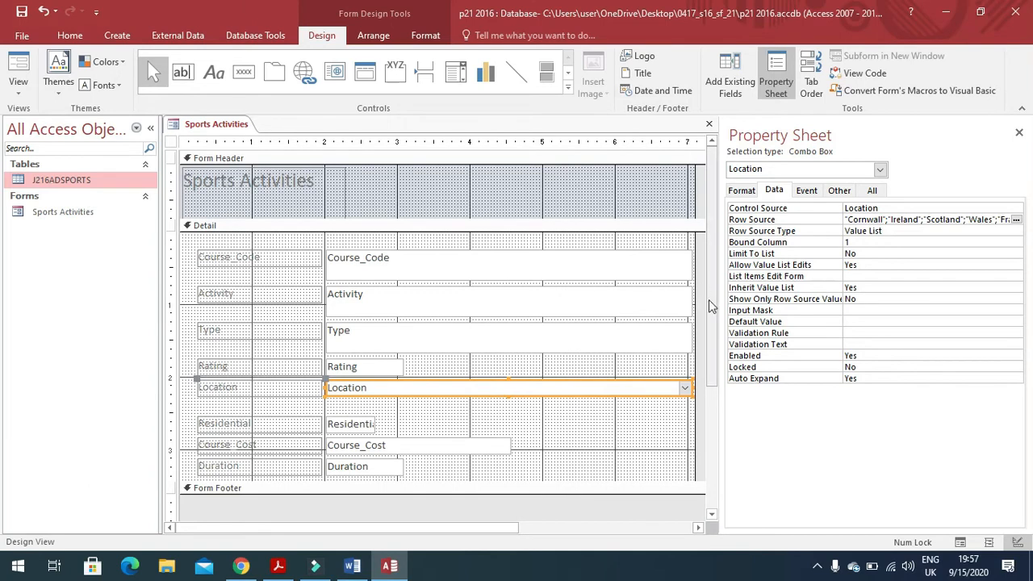
left_click_drag(718, 298, 770, 298)
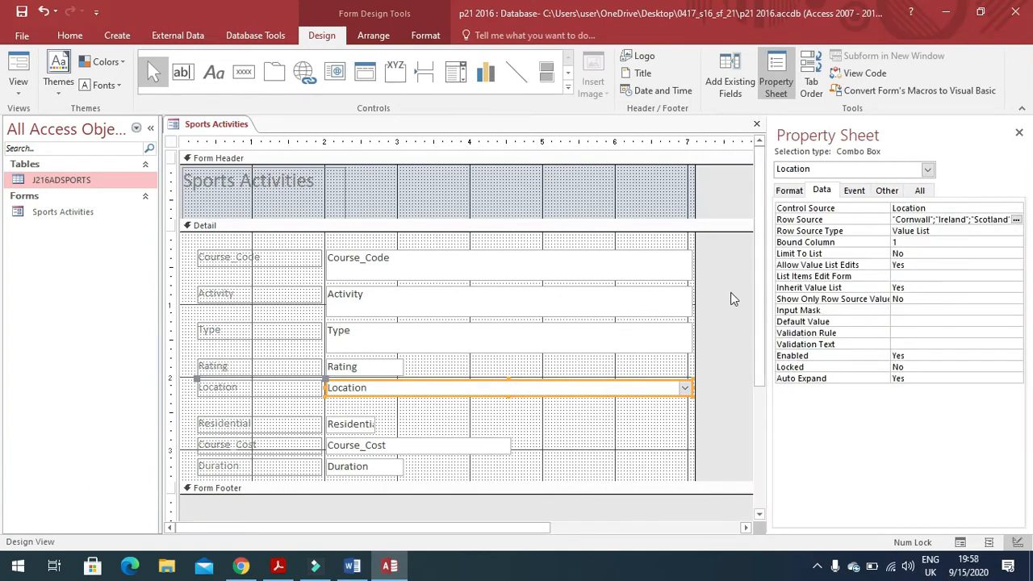
left_click(150, 128)
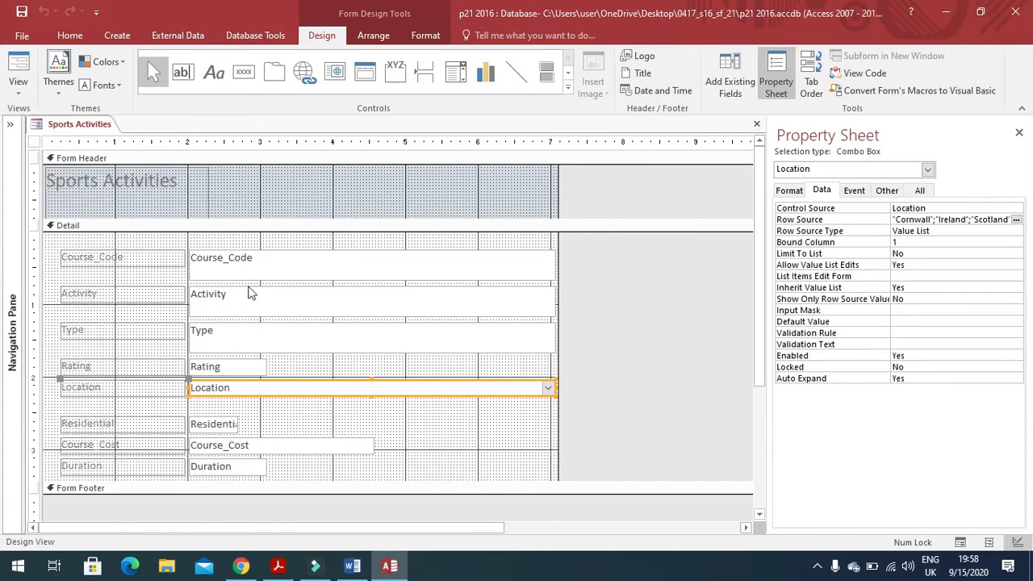
left_click_drag(763, 258, 583, 256)
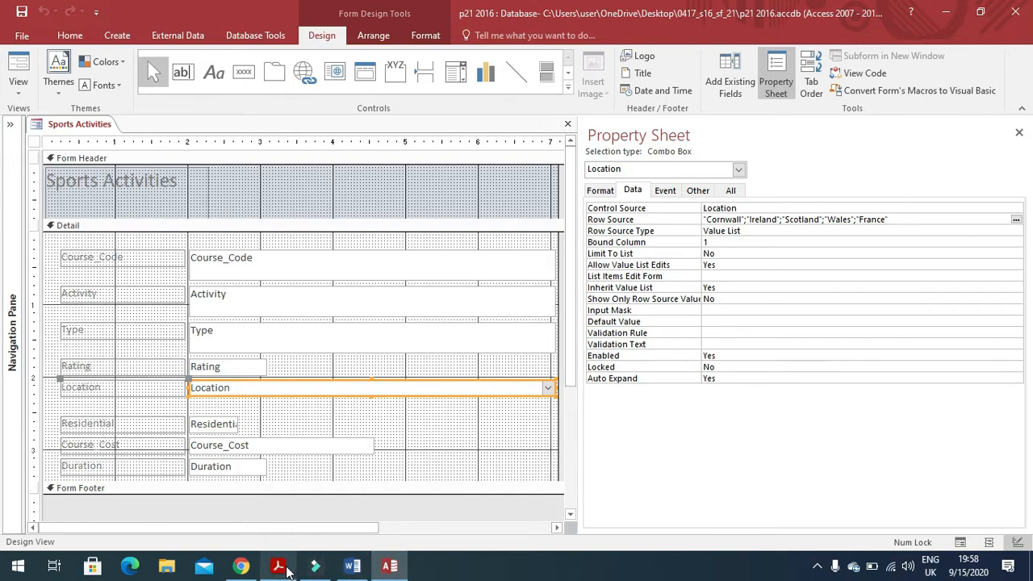
- Paste the screenshot of the Location combo box properties below the Step 21 Evidence 6 heading in the Word evidence document
left_click(352, 566)
left_click(396, 367)
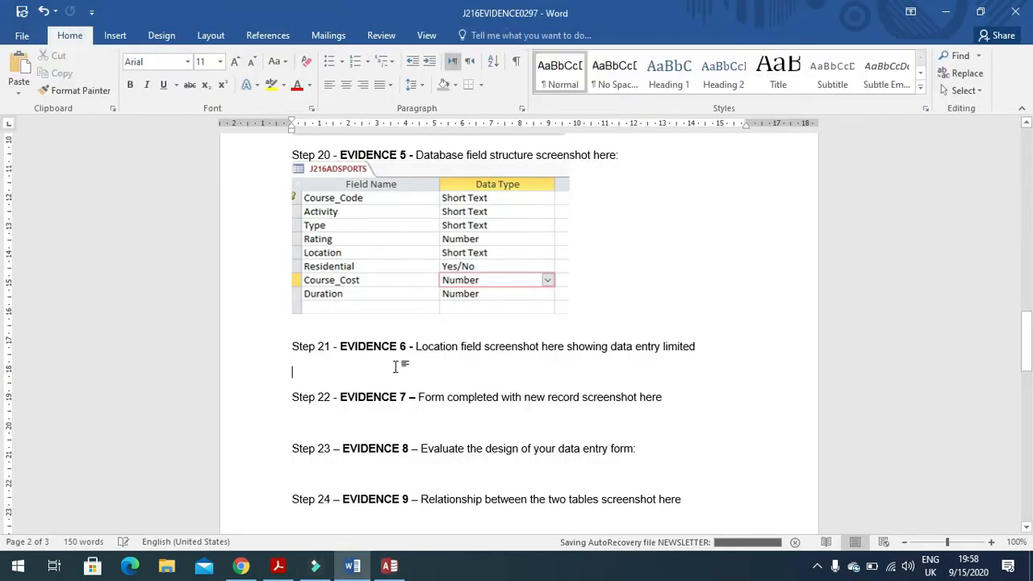
key("ctrl+v")
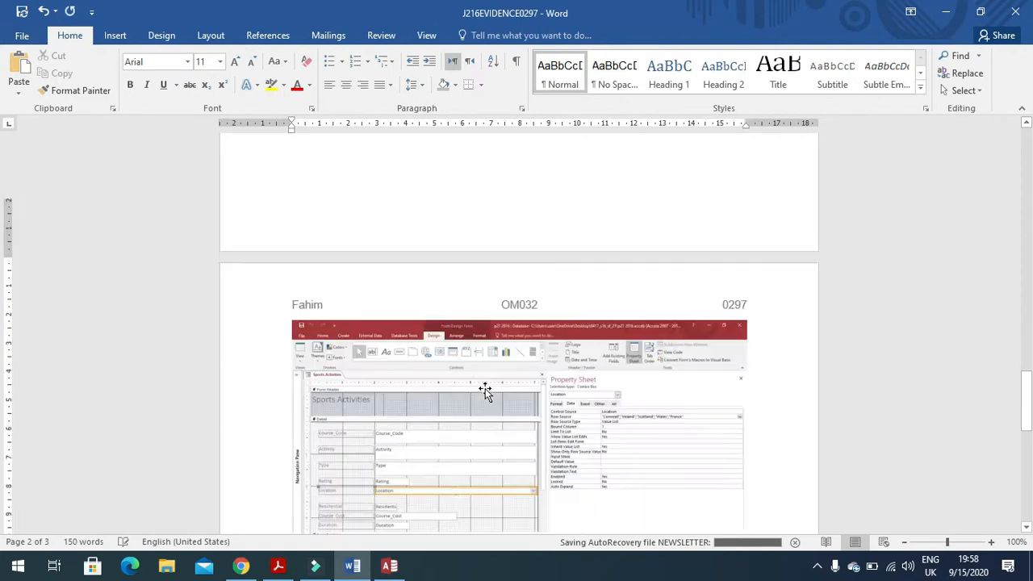
- Crop the Evidence 6 screenshot to the form design and Property Sheet, and enlarge it to about 5.53 by 16.36 cm
left_click(527, 386)
left_click(478, 35)
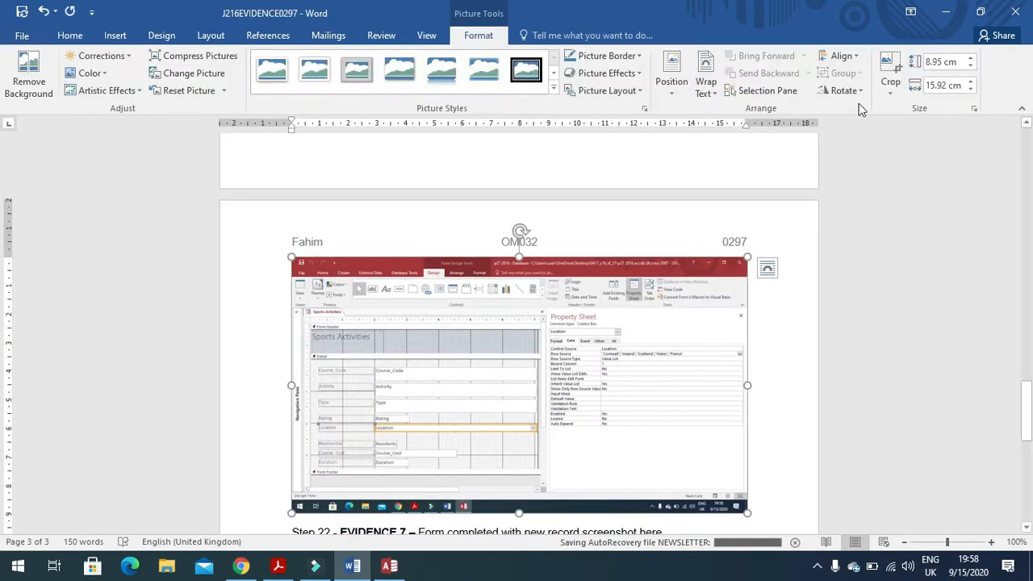
left_click(896, 66)
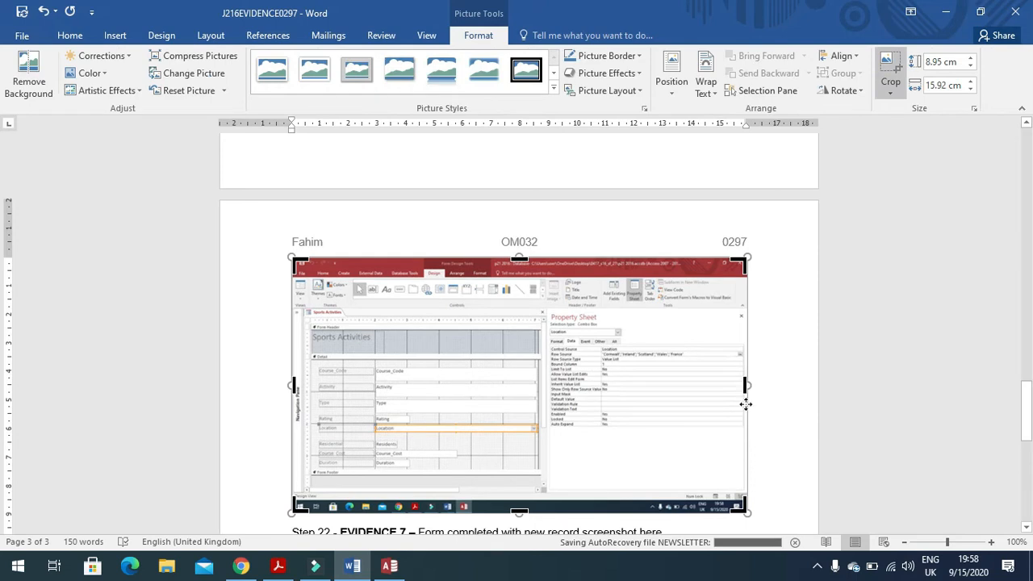
left_click_drag(739, 509, 683, 434)
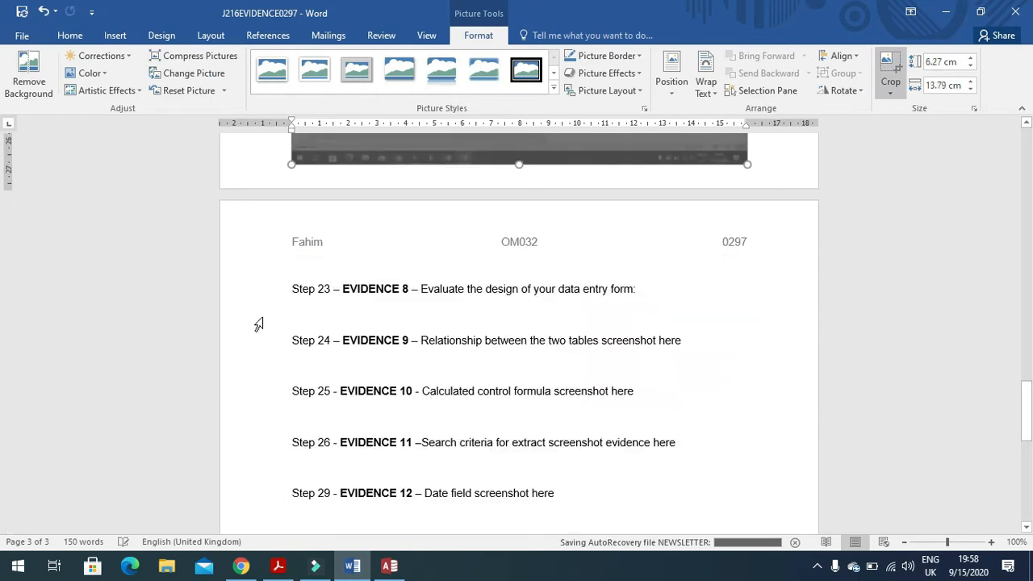
scroll(433, 363, "up", 2)
scroll(433, 363, "up", 3)
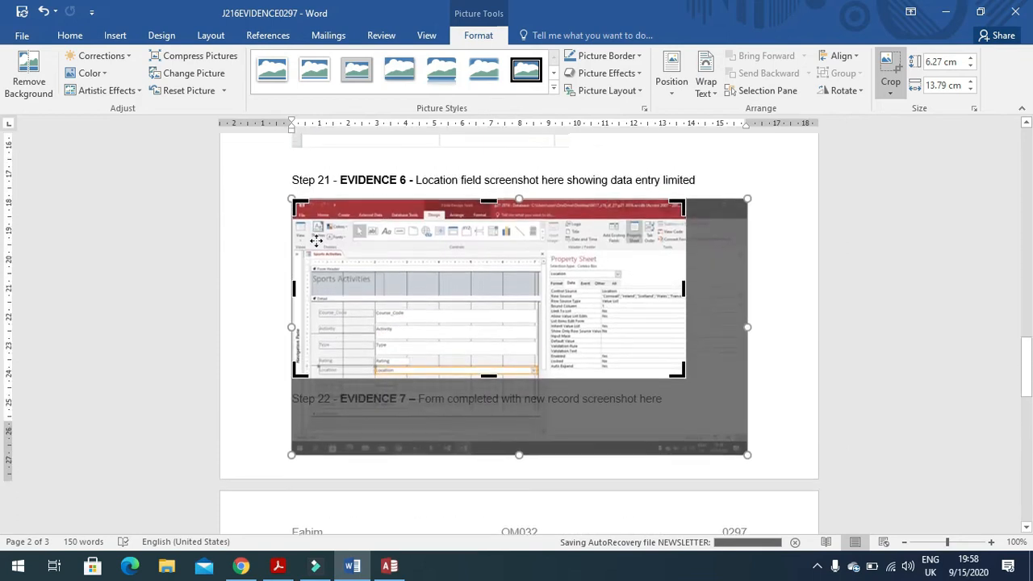
left_click_drag(296, 202, 302, 249)
left_click(783, 263)
left_click(633, 311)
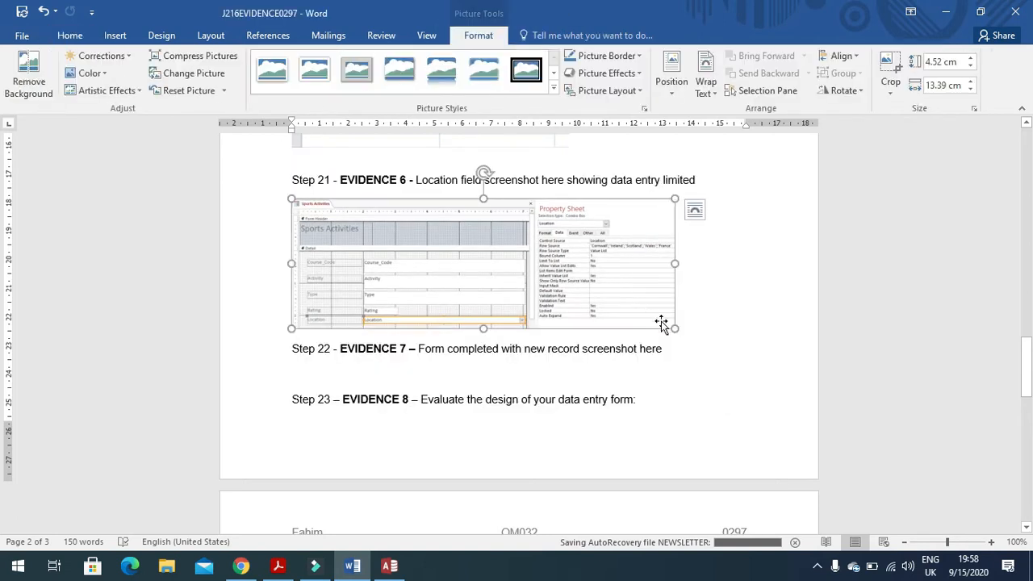
left_click_drag(673, 328, 676, 354)
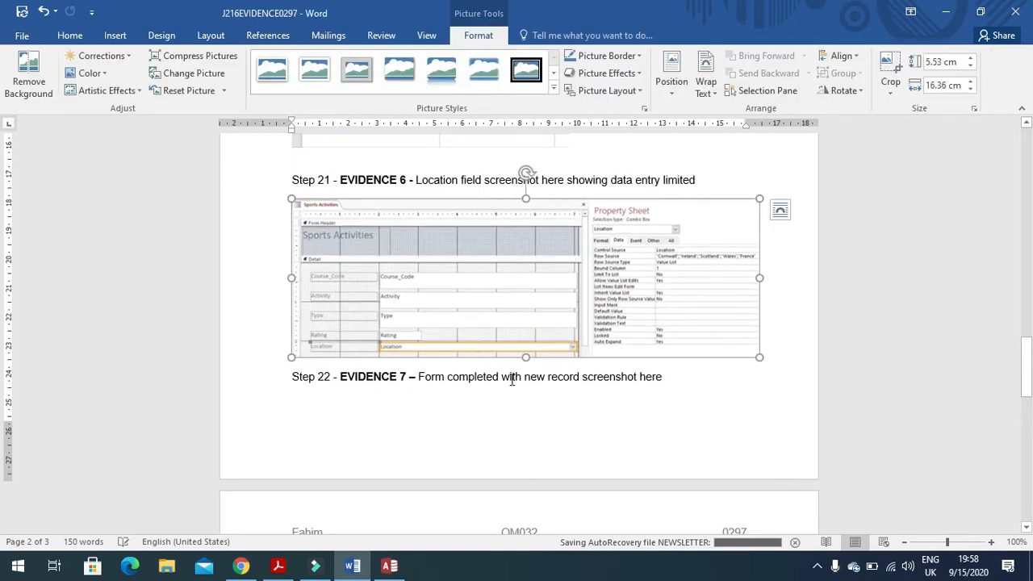
- Check the Step 22 record requirement in the exam PDF, and start a new record in Form View of the Sports Activities form
key("alt+Tab")
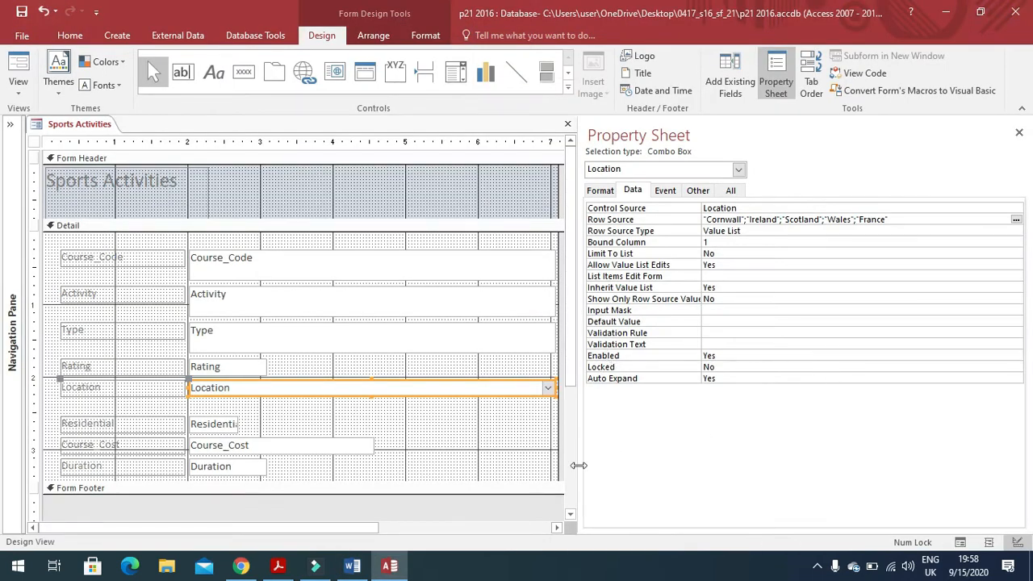
left_click(278, 566)
scroll(443, 414, "down", 10)
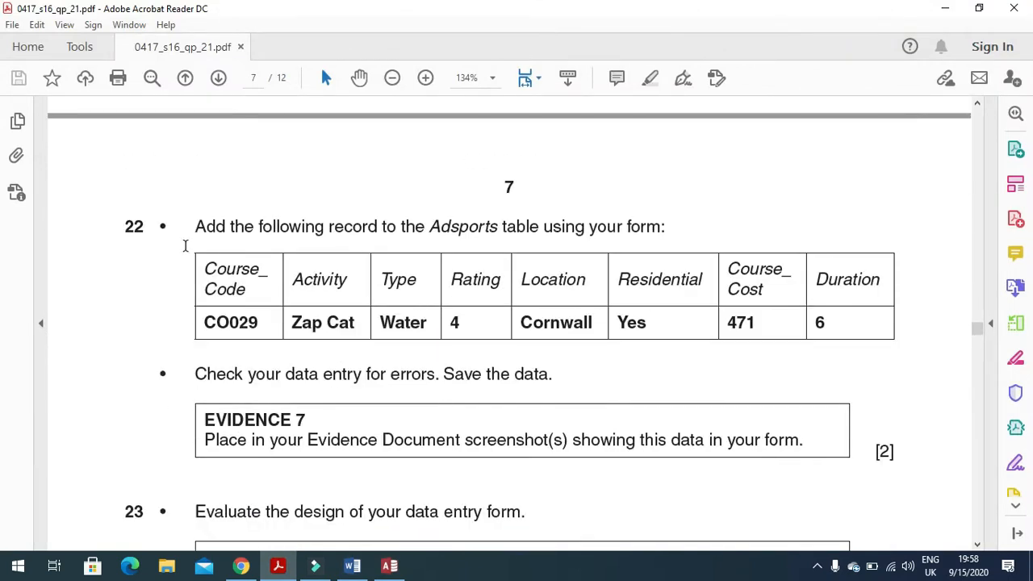
left_click_drag(191, 230, 667, 230)
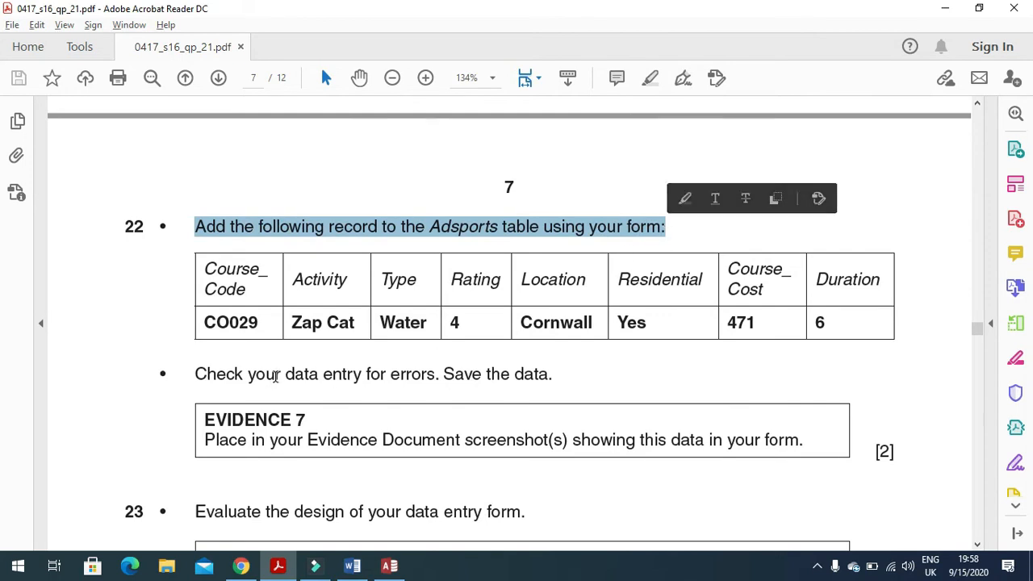
key("alt+Tab")
left_click(18, 65)
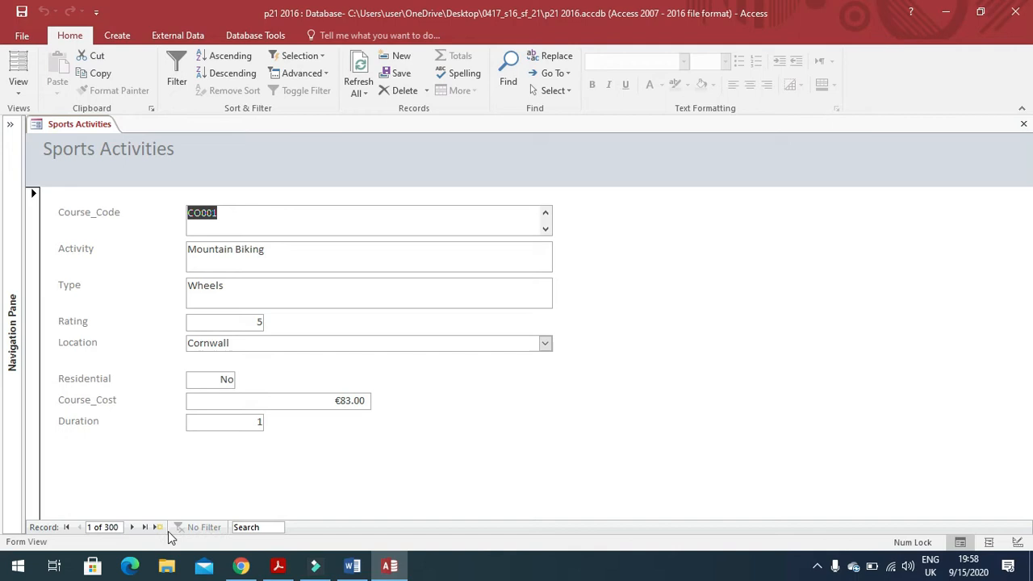
left_click(157, 527)
- Enter CO029 as the new record's Course_Code, as listed in the exam paper
key("alt+Tab")
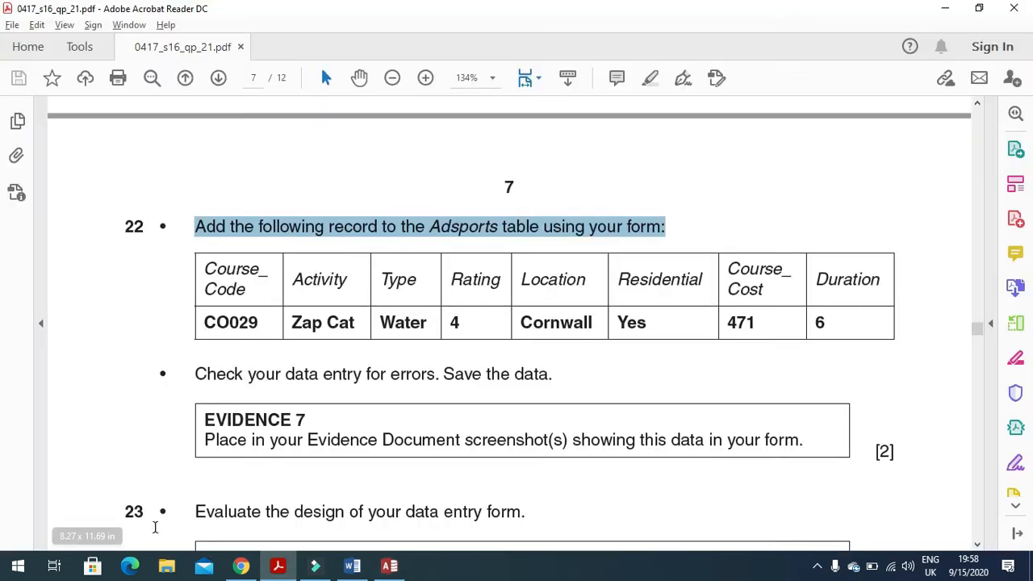
key("alt+Tab")
type("CO0")
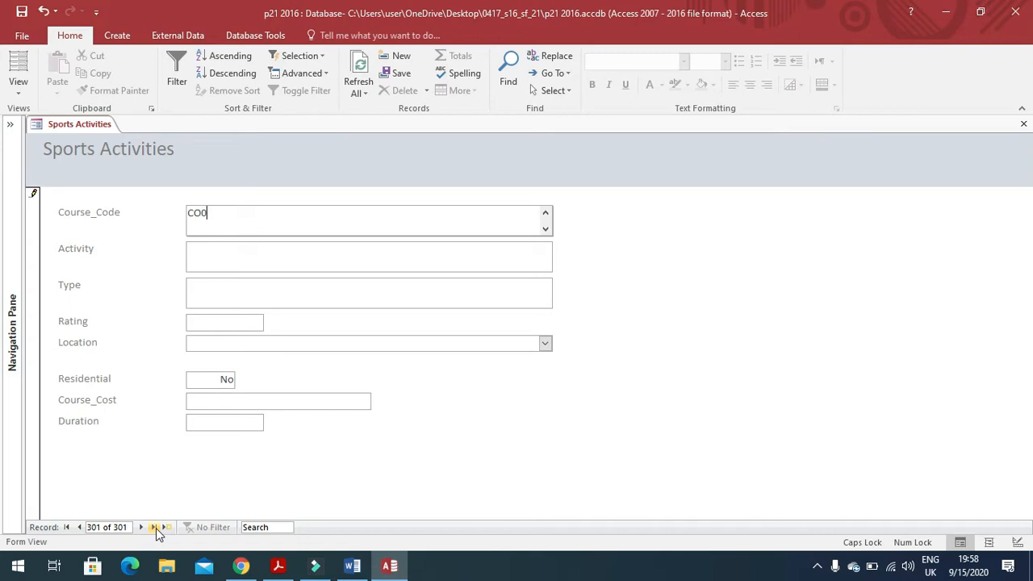
type("29")
key("Tab")
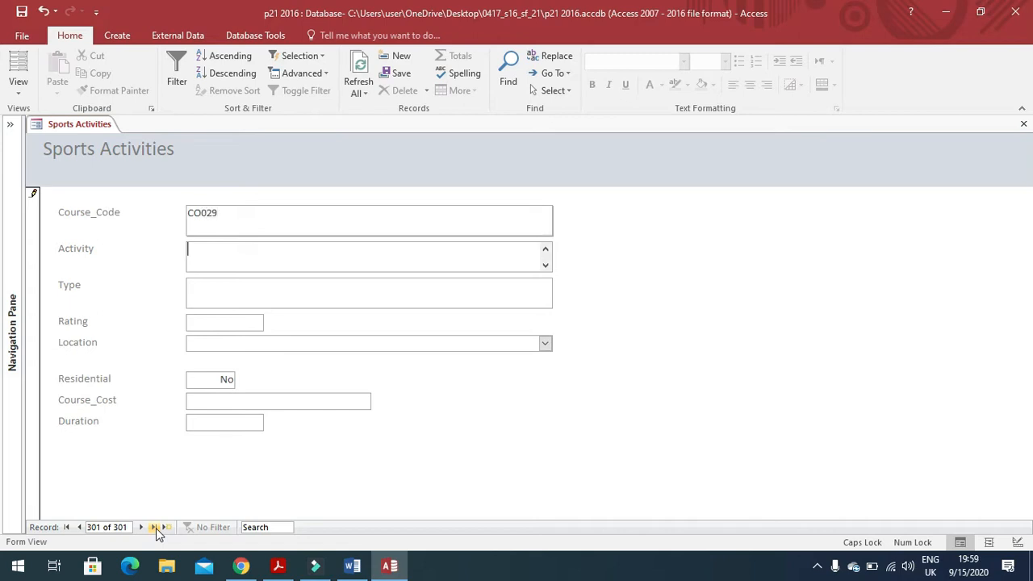
- Enter Zap Cat as the new record's Activity, following the exam paper
key("alt+Tab")
key("alt+Tab")
type("Z")
key("Caps_Lock")
type("ap")
key("Caps_Lock")
type("C")
key("Caps_Lock")
type("at")
- Check the spelling of the activity against the exam paper, and enter Water as the new record's Type
key("alt+Tab")
key("alt+Tab")
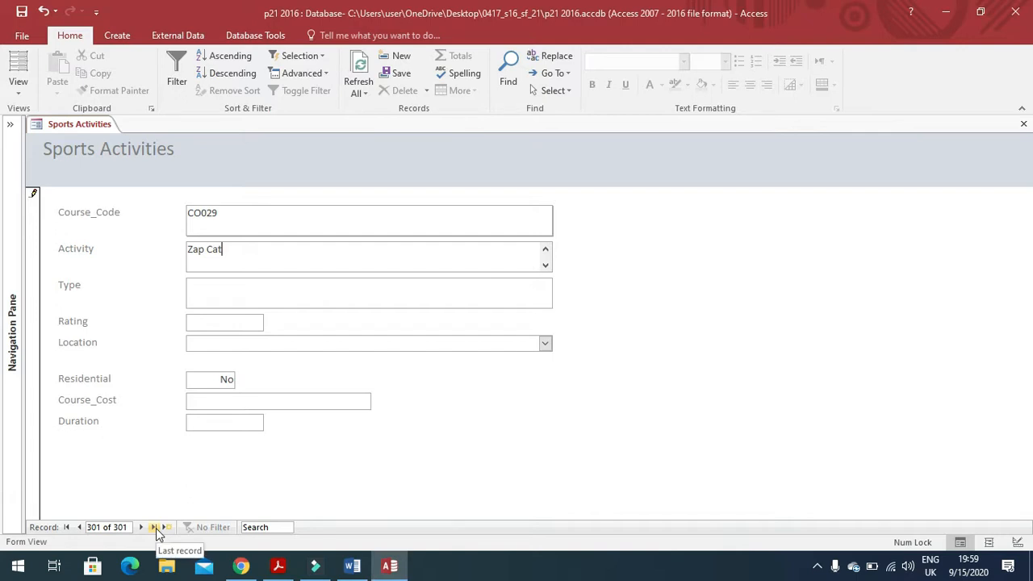
key("Tab")
key("Caps_Lock")
type("W")
key("Caps_Lock")
type("ater")
key("Tab")
- Give the new record a Rating of 4 and choose Cornwall from the Location list
key("alt")
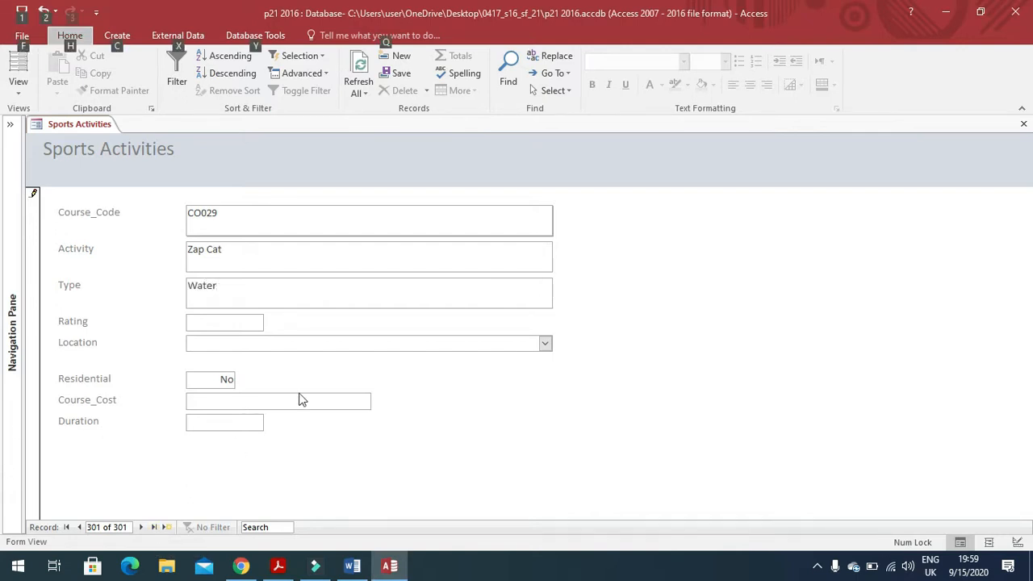
key("alt")
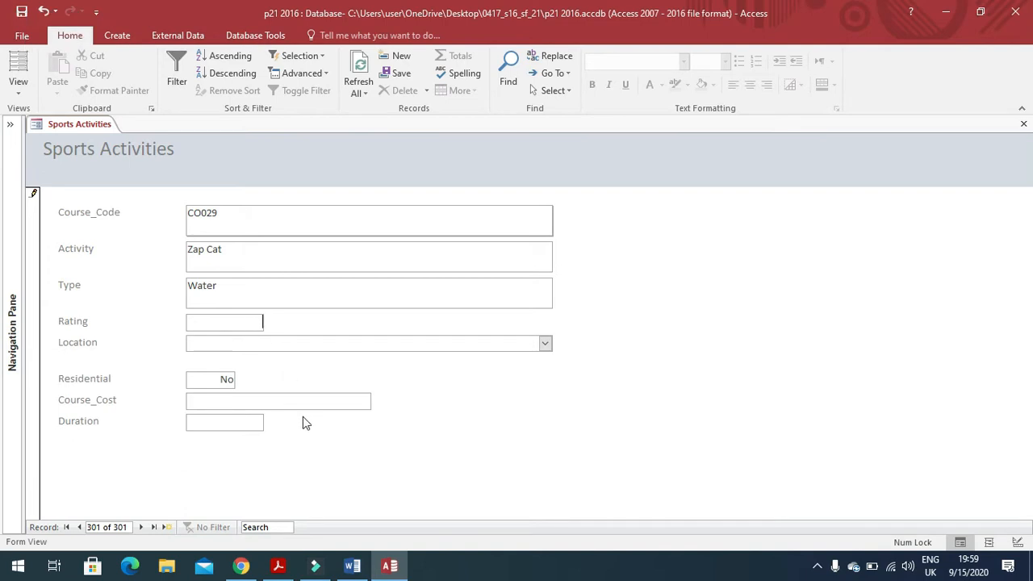
key("alt+Tab")
key("alt+Tab")
key("Tab")
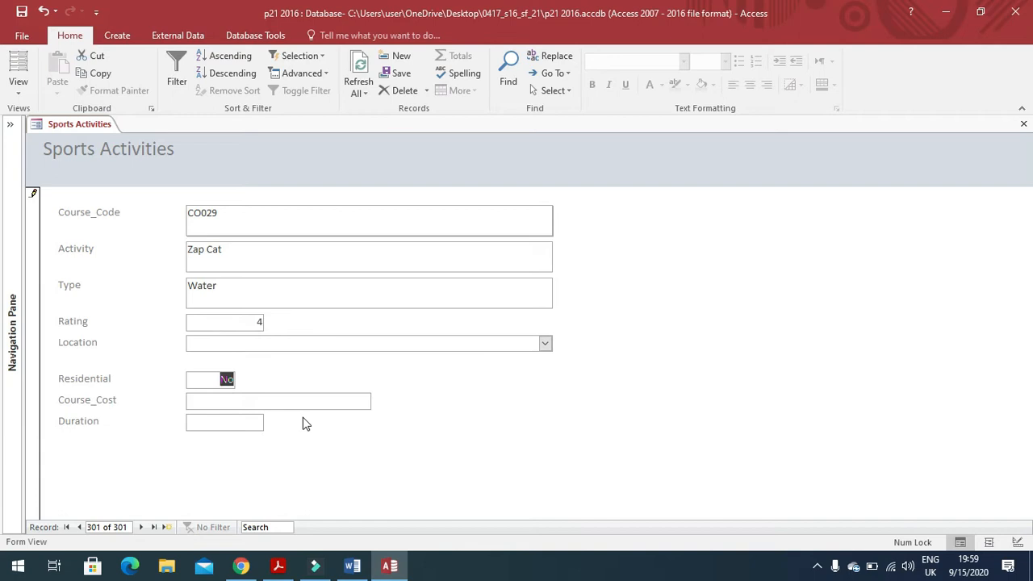
key("alt+Tab")
key("alt+Tab")
left_click(546, 344)
left_click(480, 361)
left_click(211, 382)
- Set the new record's Residential value to Yes
key("alt+Tab")
key("alt+Tab")
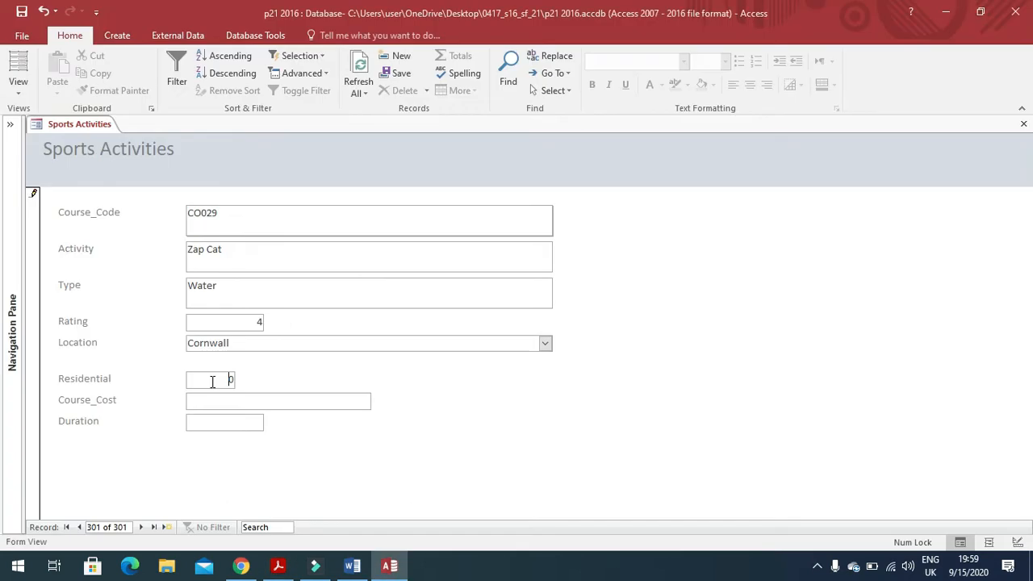
type("yes")
left_click(213, 404)
- Enter a Course_Cost of 471 and a Duration of 6 for the new record, checking both against the exam paper
key("alt+Tab")
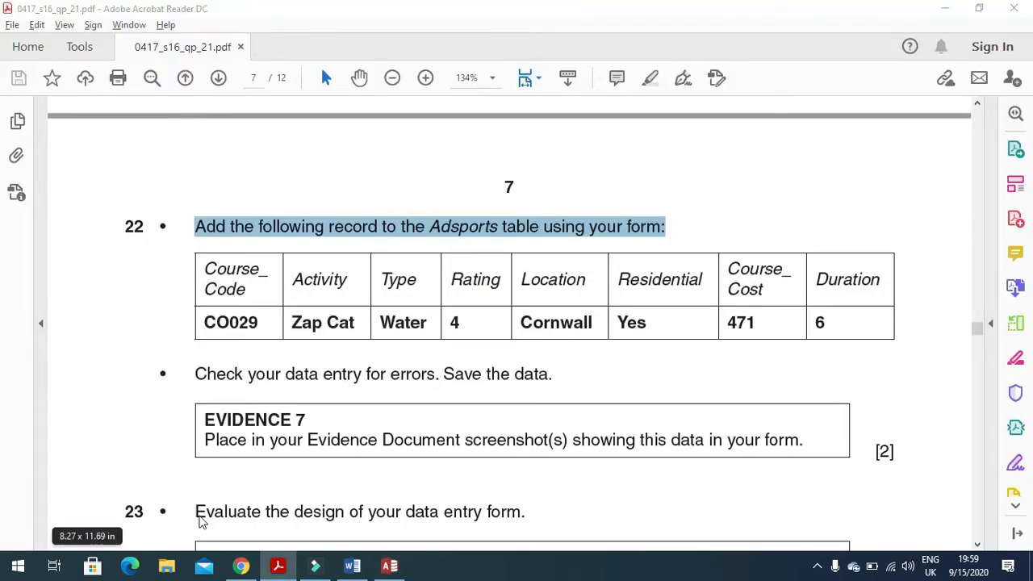
key("alt+Tab")
type("471")
key("alt+Tab")
key("alt+Tab")
key("Tab")
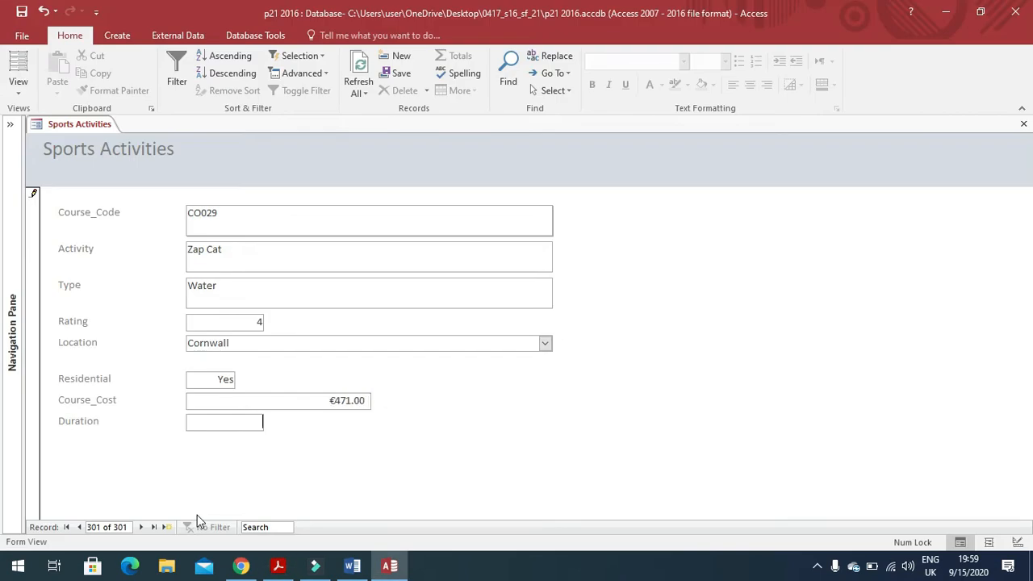
type("6")
- Read the data checking and Evidence 7 screenshot instructions in the exam paper, and return to the completed form
key("alt+Tab")
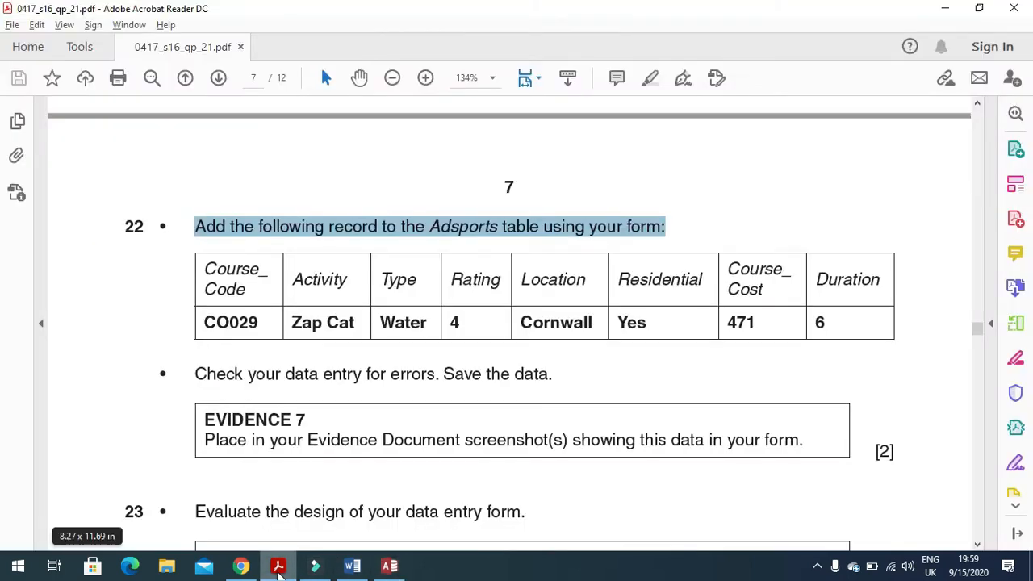
left_click_drag(191, 378, 534, 389)
left_click_drag(206, 440, 814, 449)
key("alt+Tab")
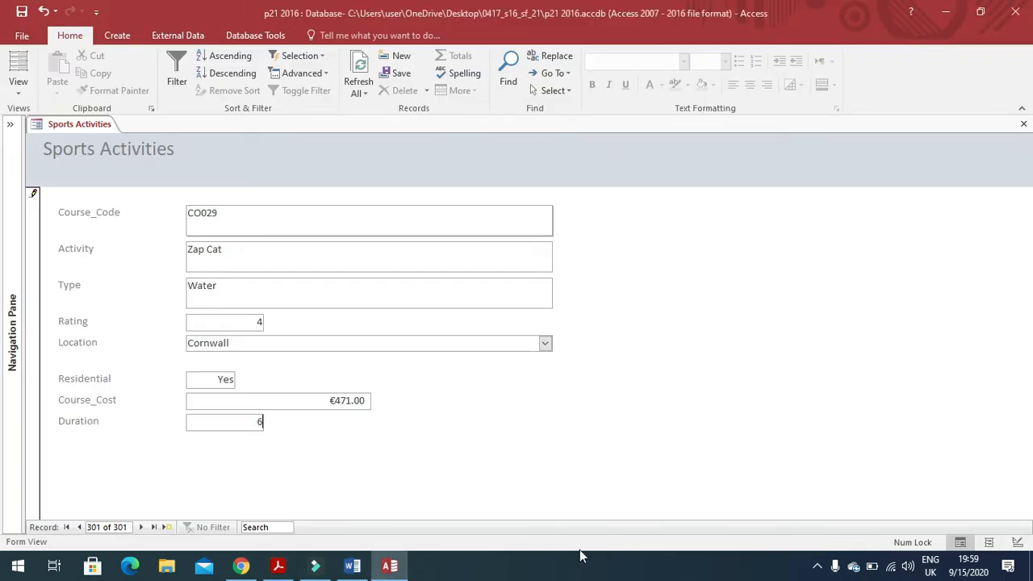
- Capture a screenshot of the completed CO029 record, save the record, and close the Sports Activities form
left_click(143, 529)
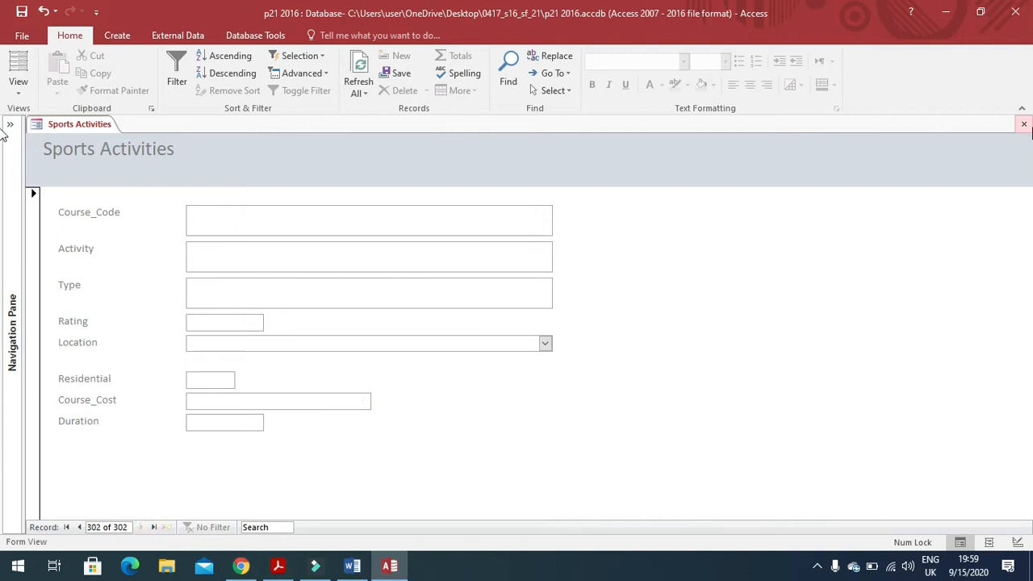
left_click(1025, 123)
left_click(10, 124)
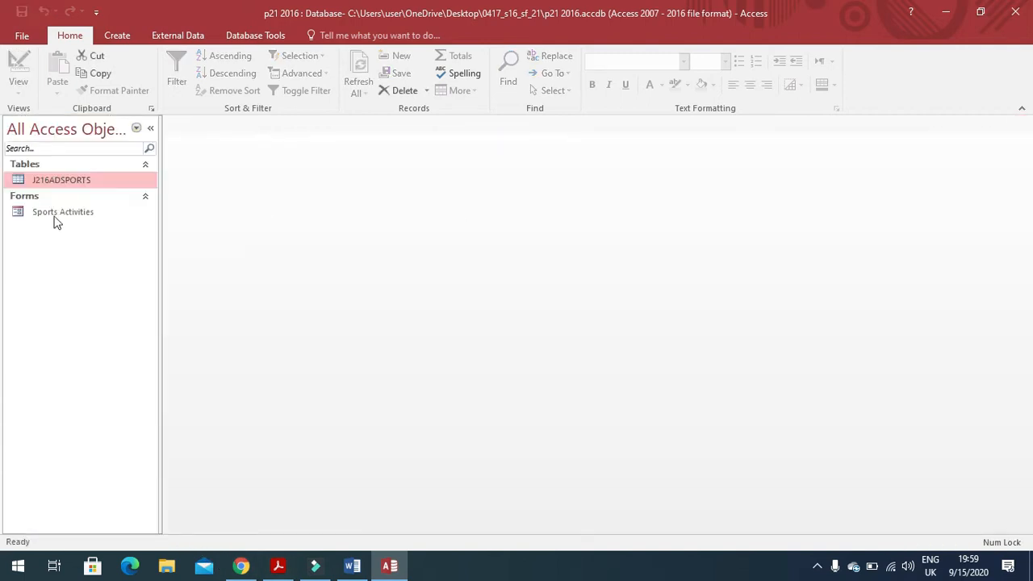
- Paste the screenshot of the completed form below the Step 22 Evidence 7 heading in the Word evidence document
left_click(351, 565)
left_click(369, 410)
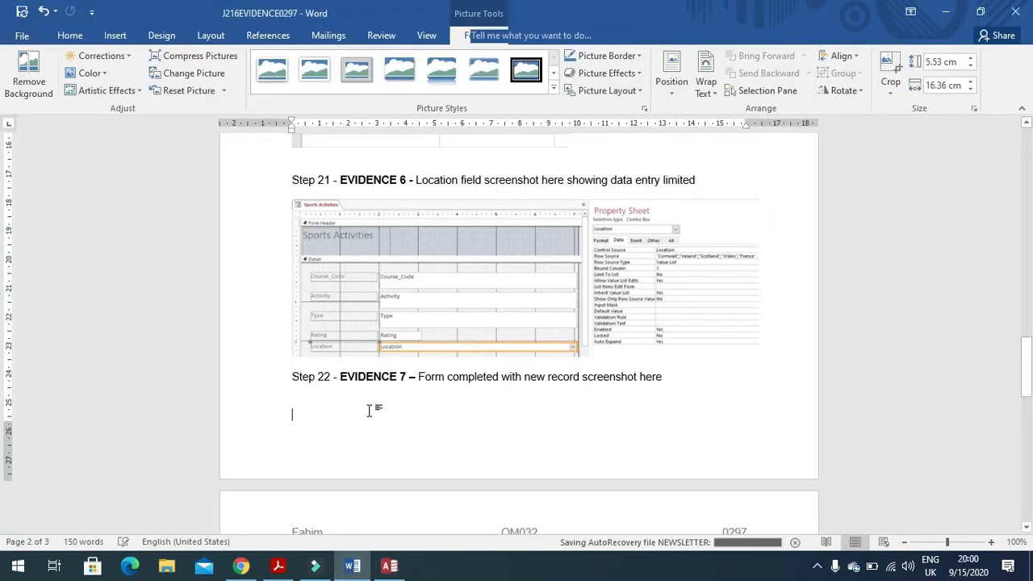
key("ctrl+v")
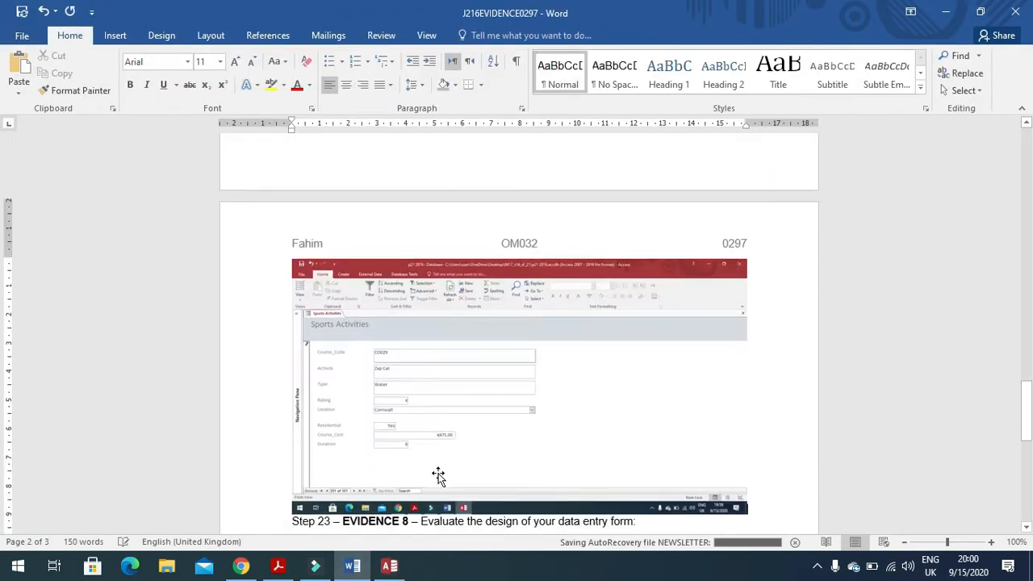
- Crop the Evidence 7 screenshot to the Sports Activities form, about 6.56 by 8.33 cm
left_click(479, 35)
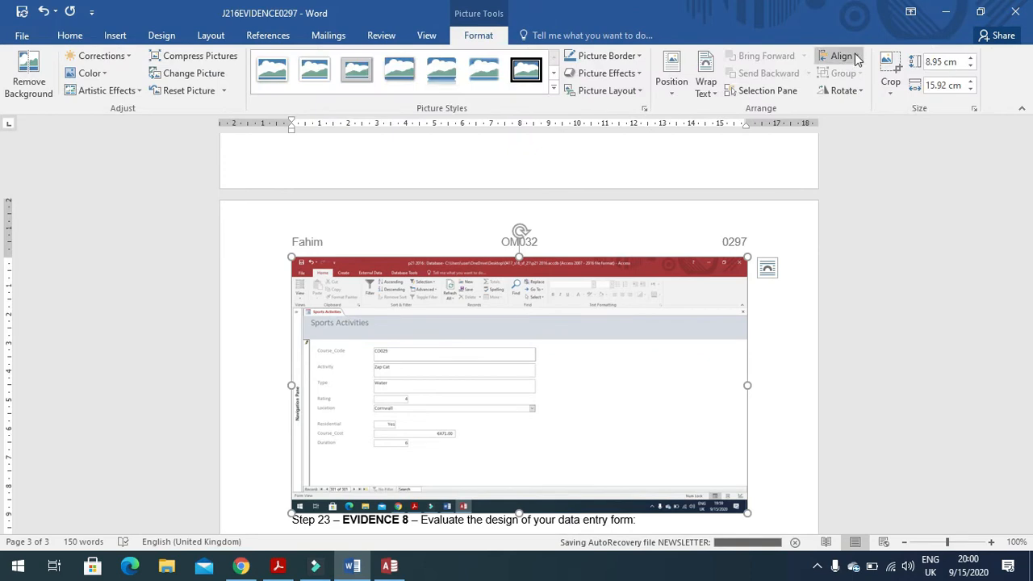
left_click(896, 64)
left_click_drag(746, 511, 540, 493)
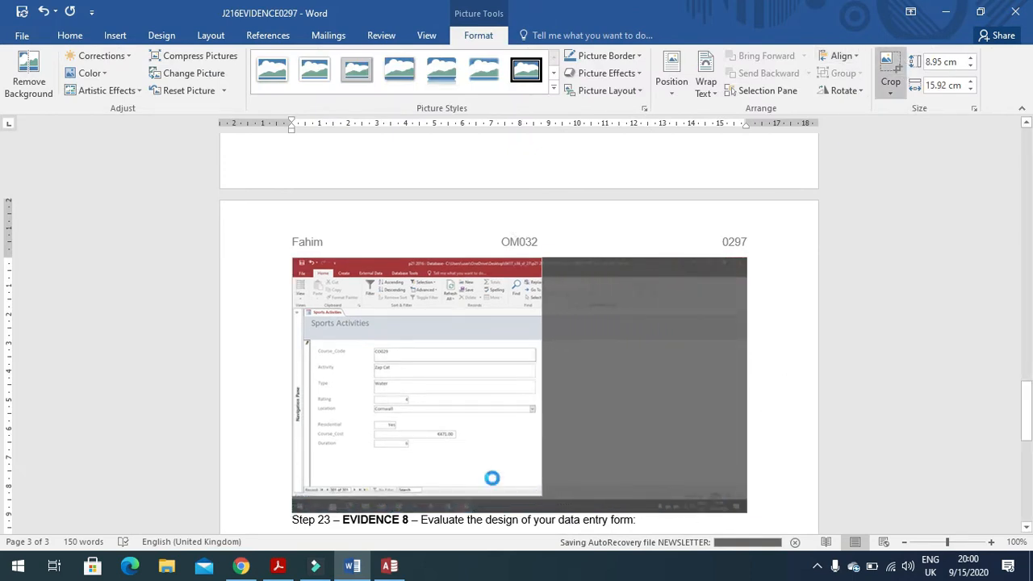
left_click_drag(301, 257, 300, 303)
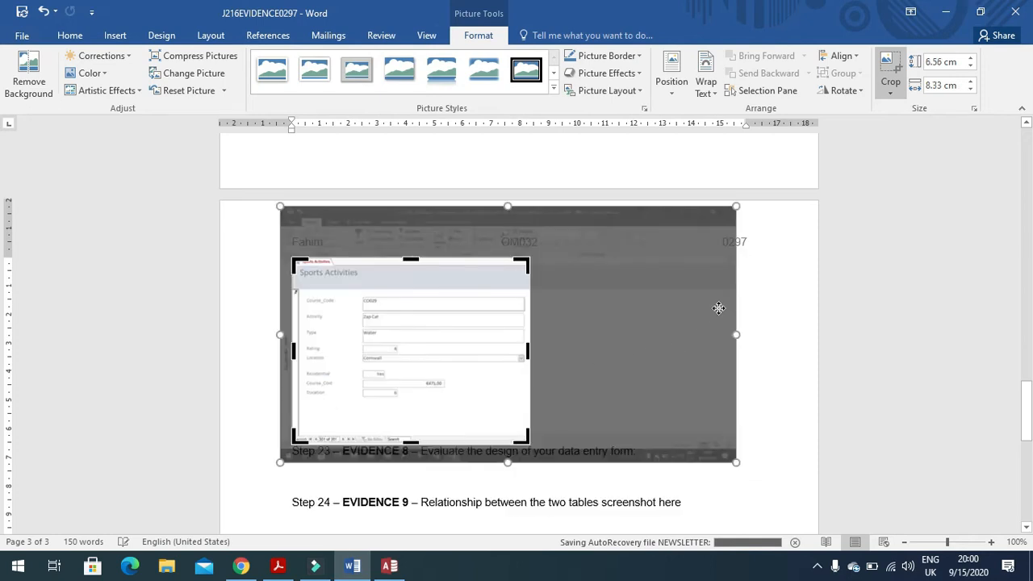
left_click(796, 279)
- Trim the empty area below Duration from the Evidence 7 screenshot, and enlarge it to about 8.15 by 13.03 cm
left_click(384, 380)
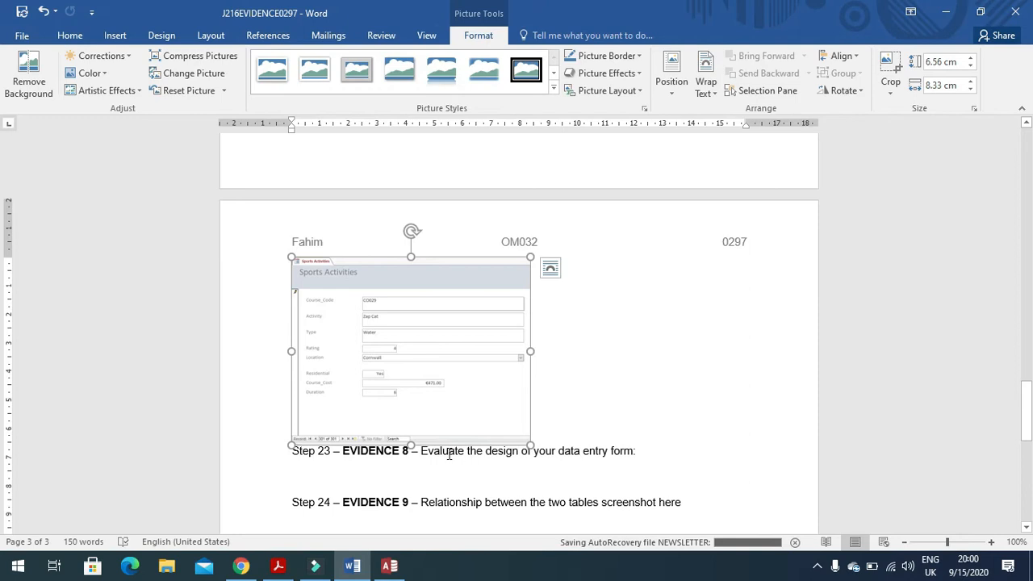
left_click(891, 71)
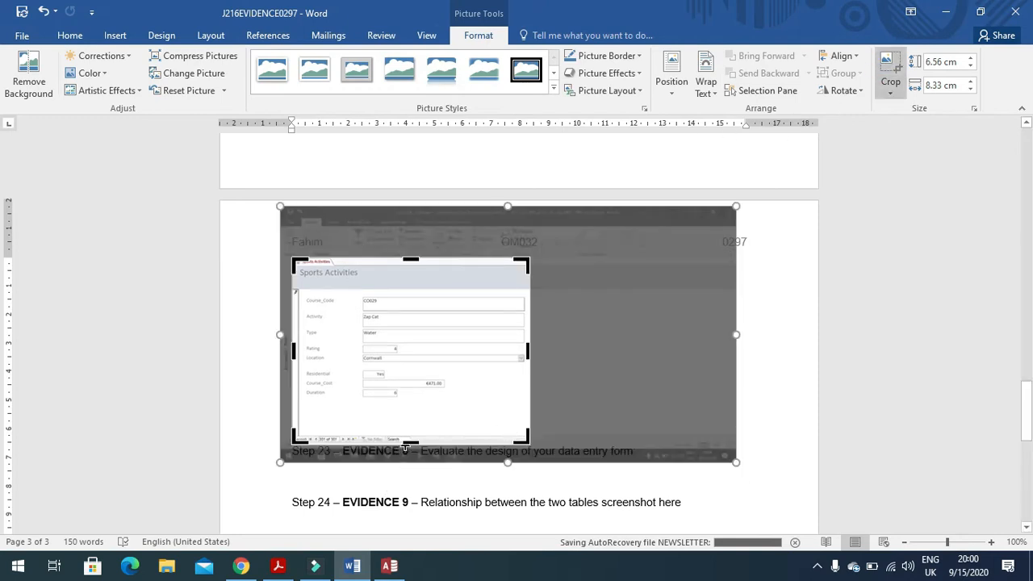
left_click_drag(410, 444, 410, 404)
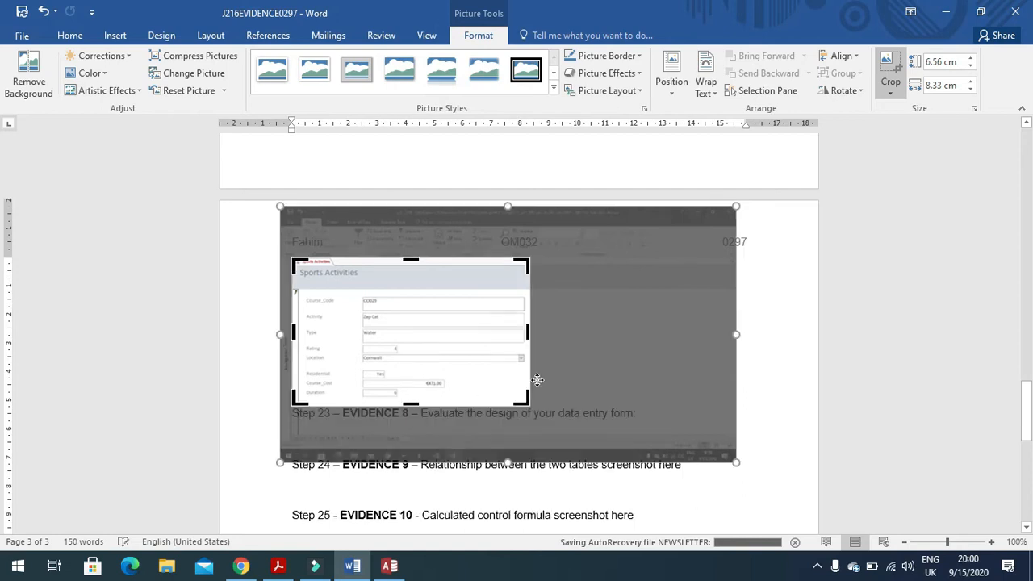
left_click(762, 294)
left_click(523, 406)
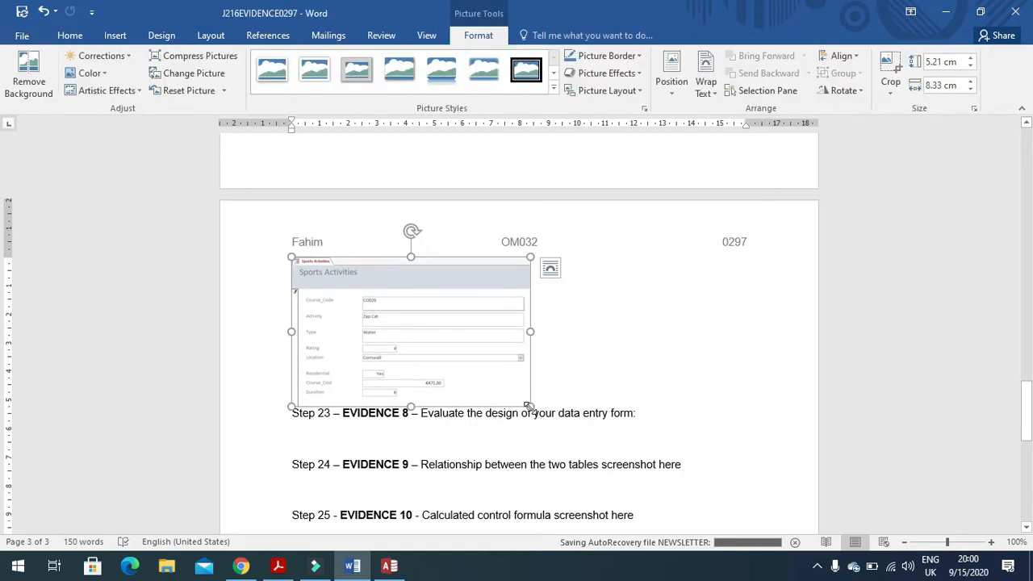
left_click_drag(543, 436, 662, 490)
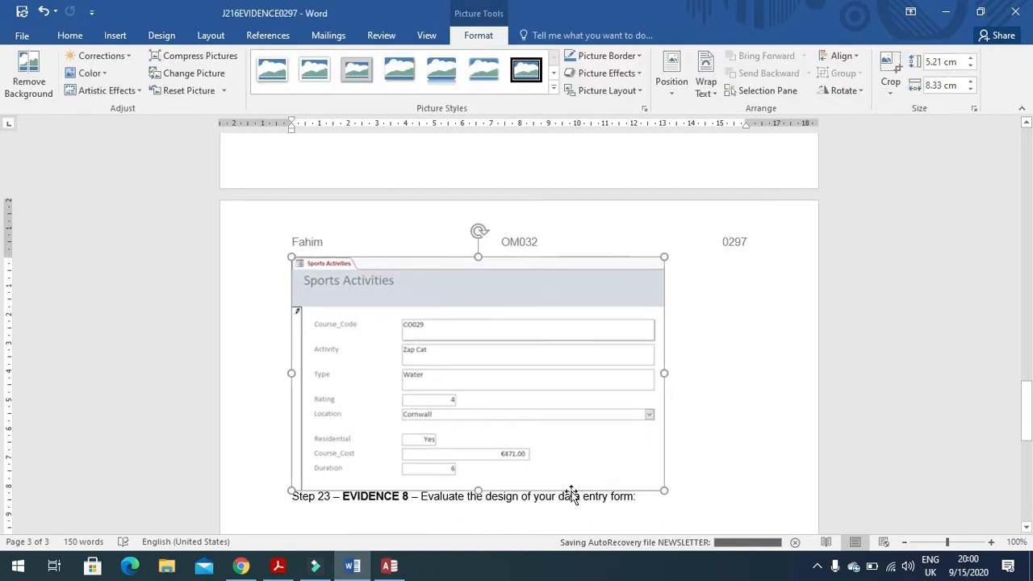
- Read the Step 23 and Evidence 8 requirement for evaluating the data entry form in the exam PDF
left_click(277, 565)
scroll(343, 370, "down", 1)
scroll(343, 374, "down", 3)
left_click_drag(193, 256, 524, 262)
scroll(487, 335, "down", 1)
left_click_drag(201, 288, 719, 307)
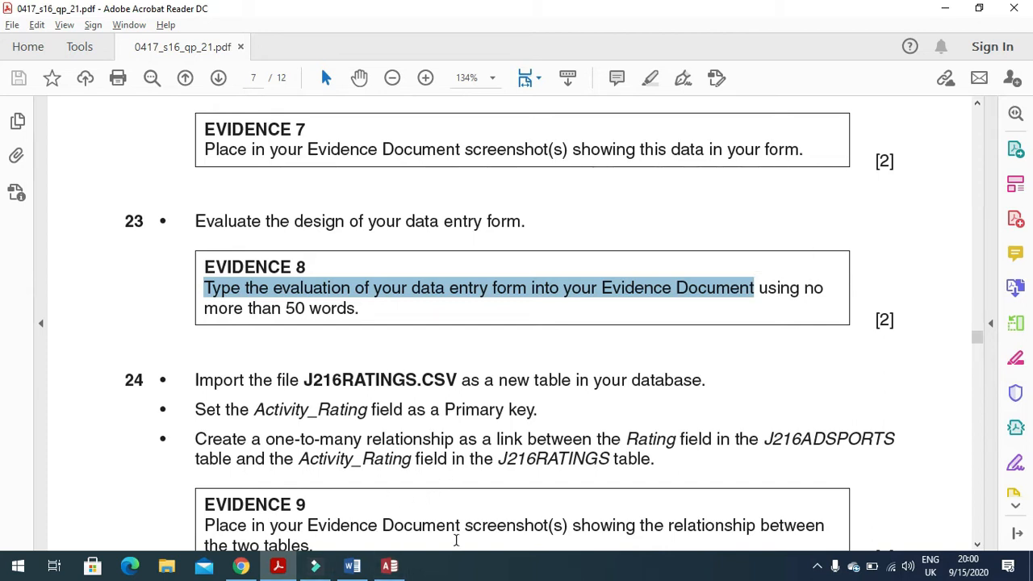
- Write "Consistent layout or formatting" below the Step 23 Evidence 8 heading in the Word evidence document
left_click(352, 566)
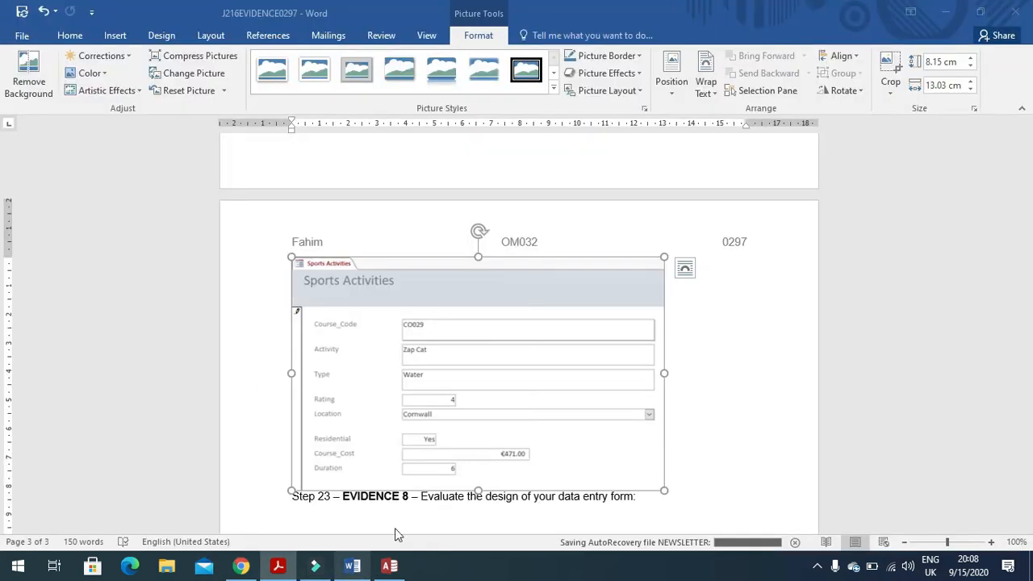
scroll(454, 459, "down", 3)
left_click(344, 371)
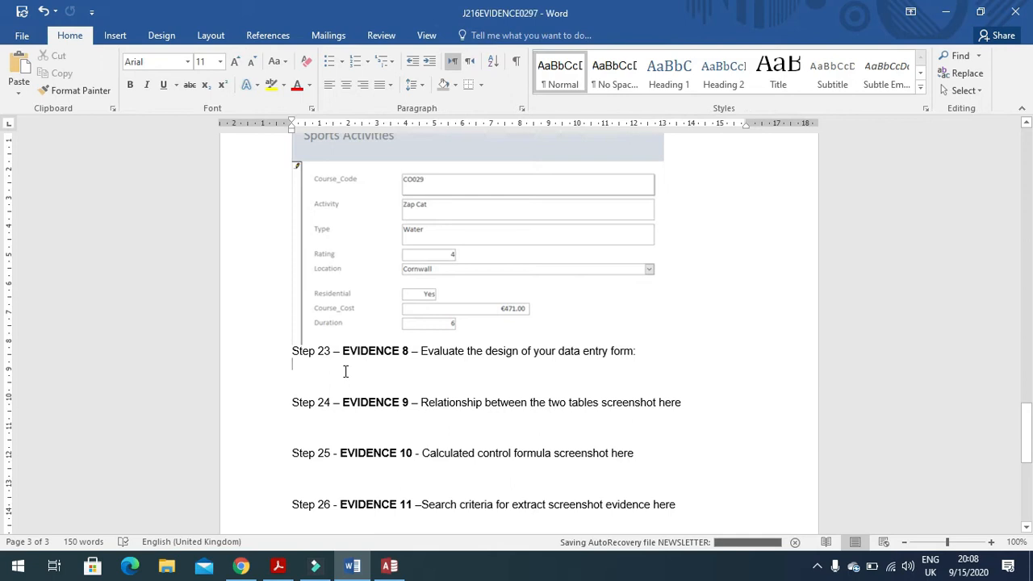
key("Return")
type("Consistent")
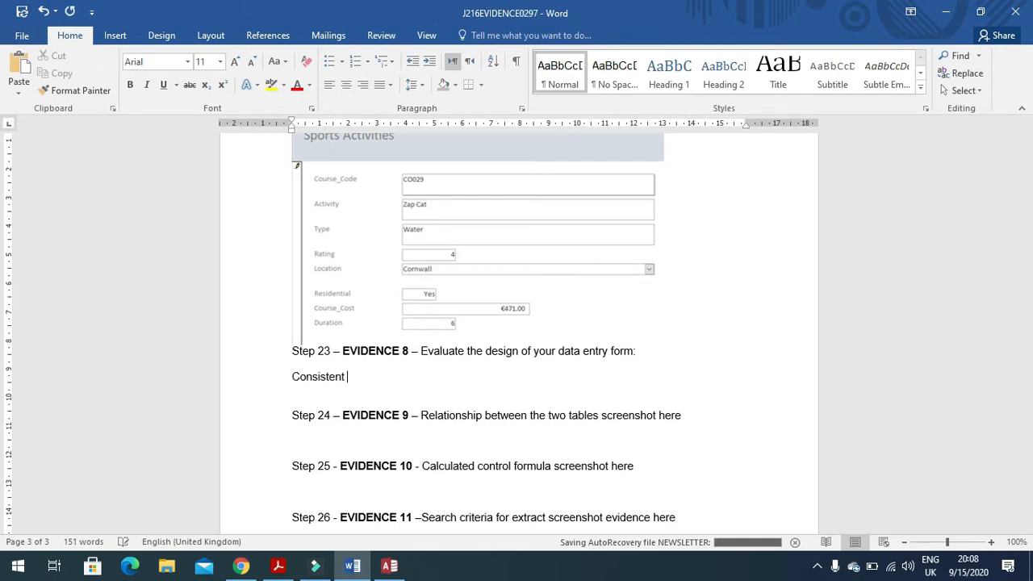
type(" layout or formattin")
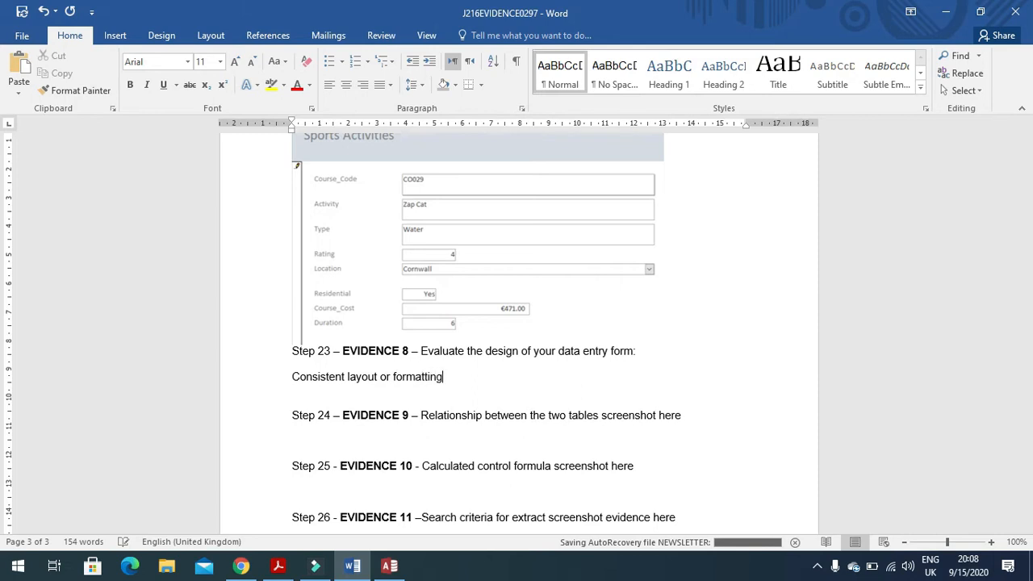
type("g")
- Add the line "Appropriate use of title" to the Evidence 8 form evaluation
key("Return")
type("appropriate ")
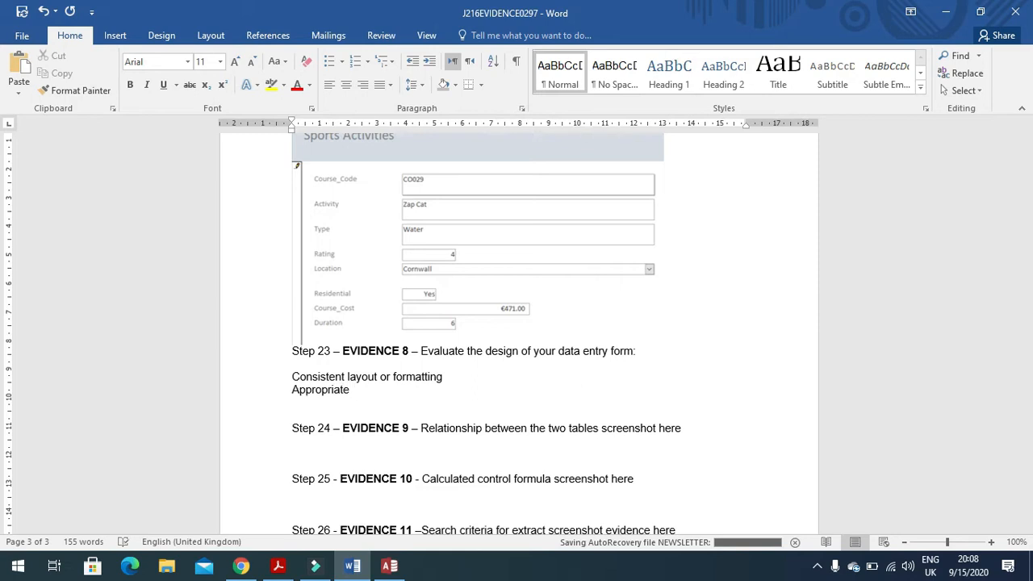
type("use of t")
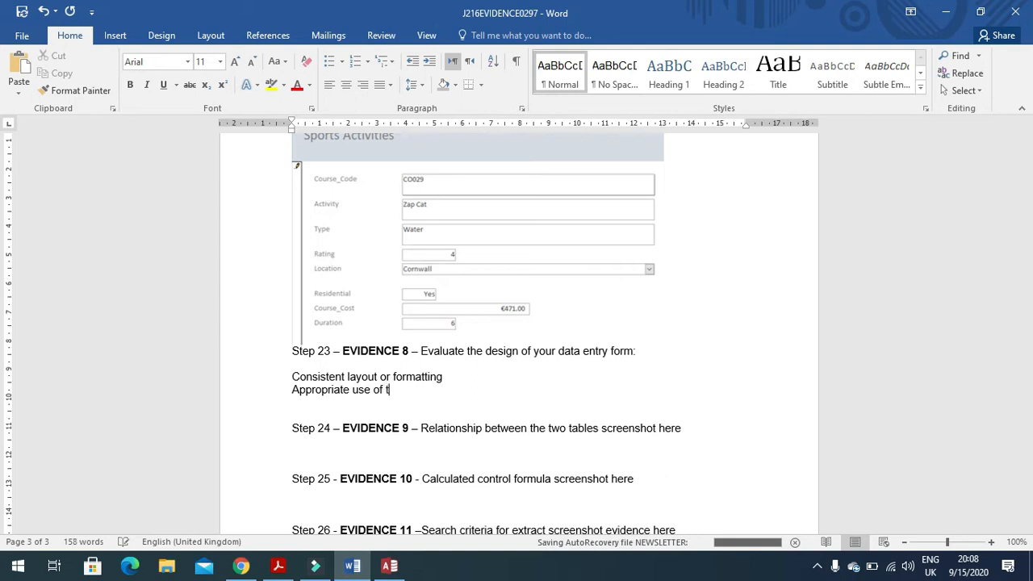
type("itle")
- Add the evaluation lines "Lack of instruction filling in form" and "No navigation buttons" under Evidence 8
key("Return")
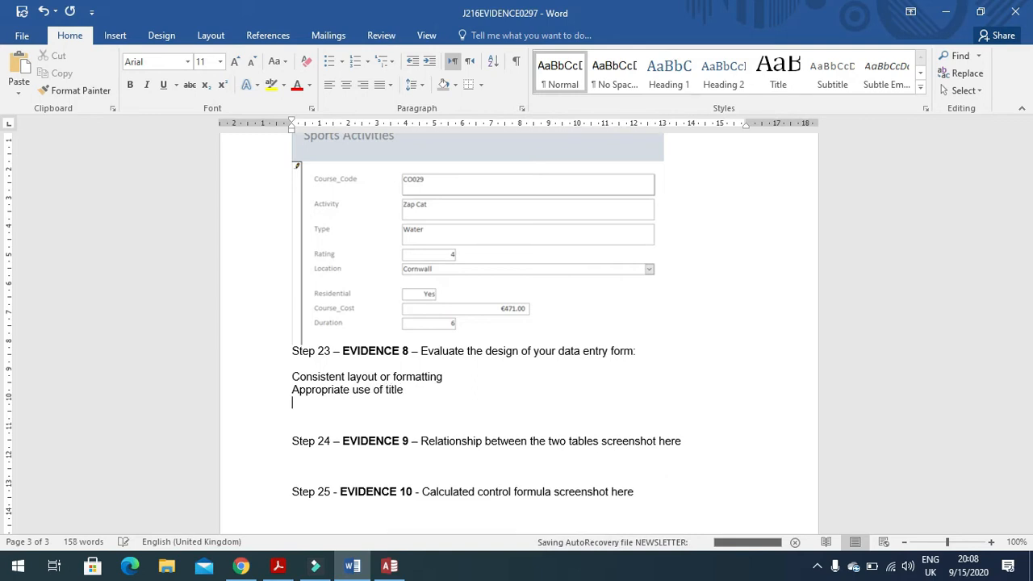
type("lack of instruction filling in ")
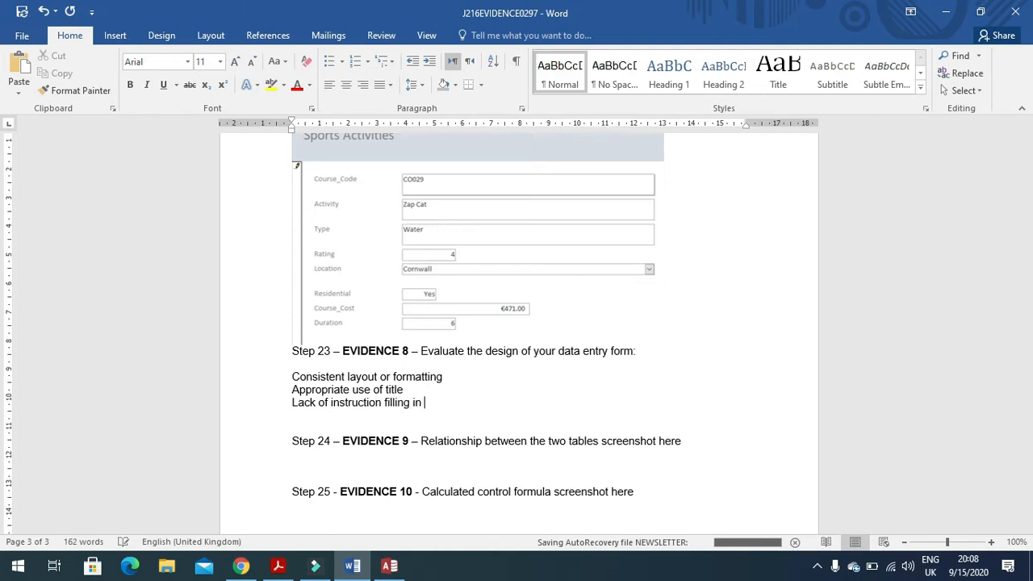
type("form")
key("Return")
type("No ")
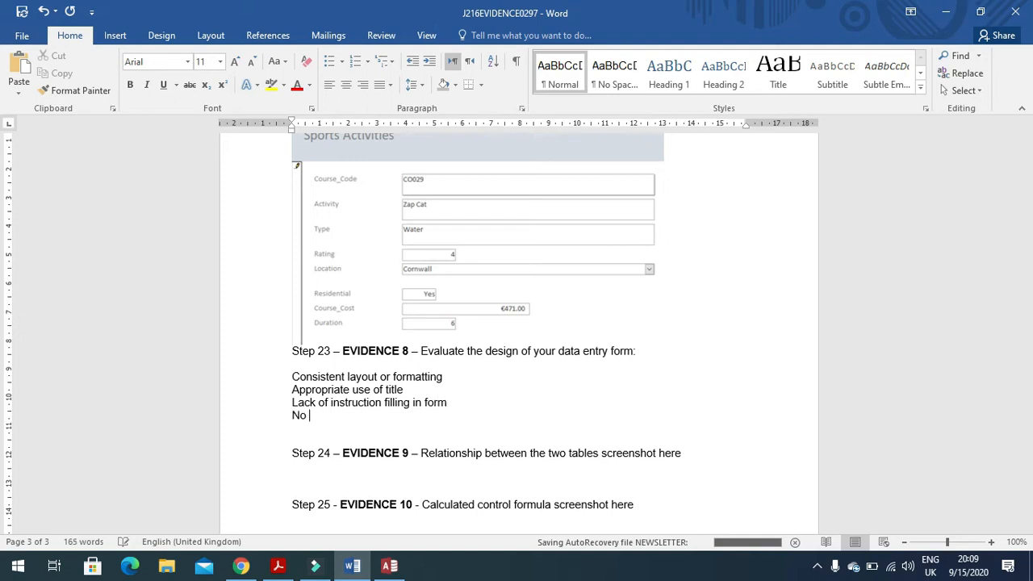
type("navigation buttons")
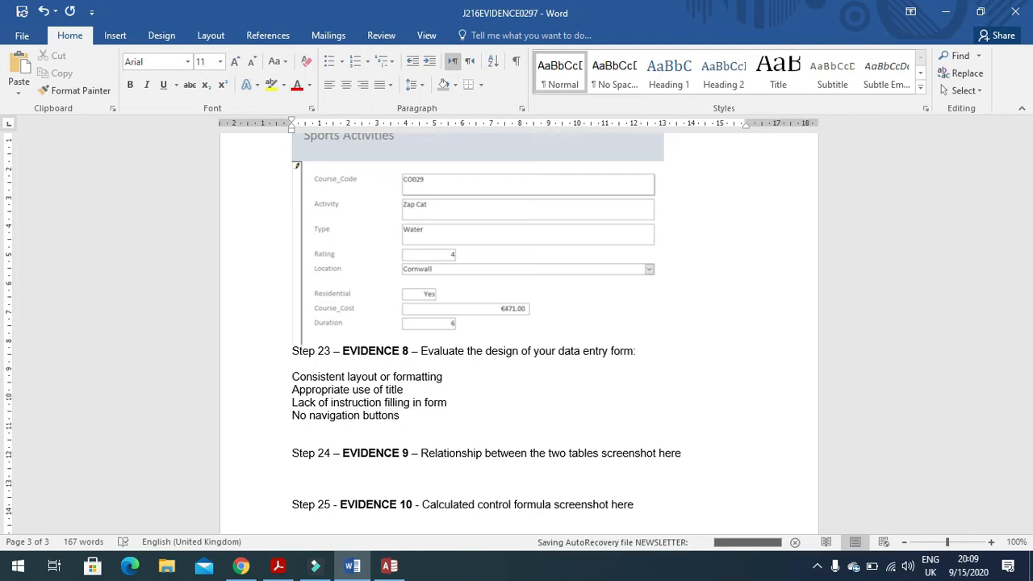
- Add "Drop down list used to reduce data entry errors" and "Form fills available space/window." as the last two Evidence 8 evaluation lines
key("Return")
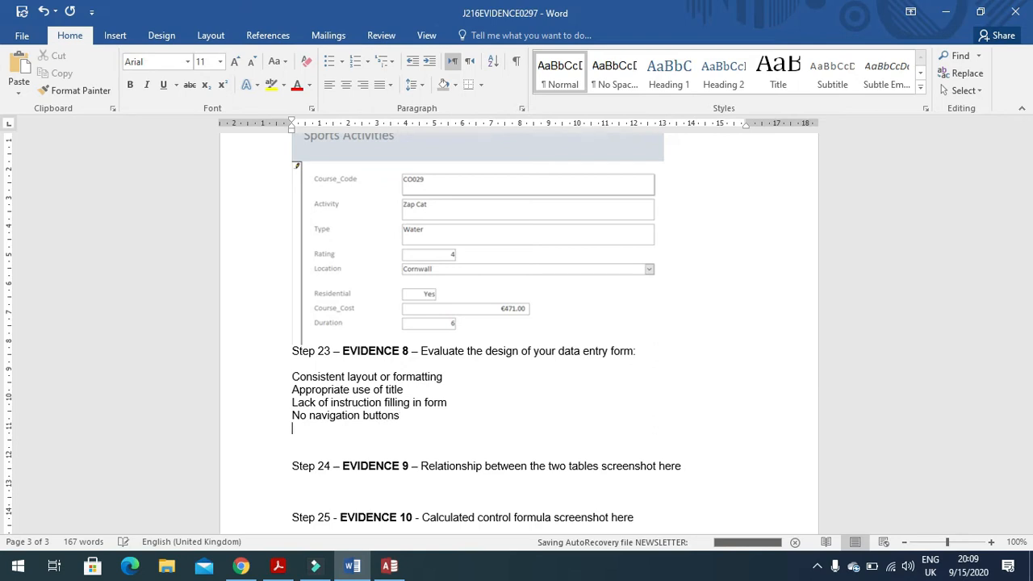
type("drop down list used to reduce data")
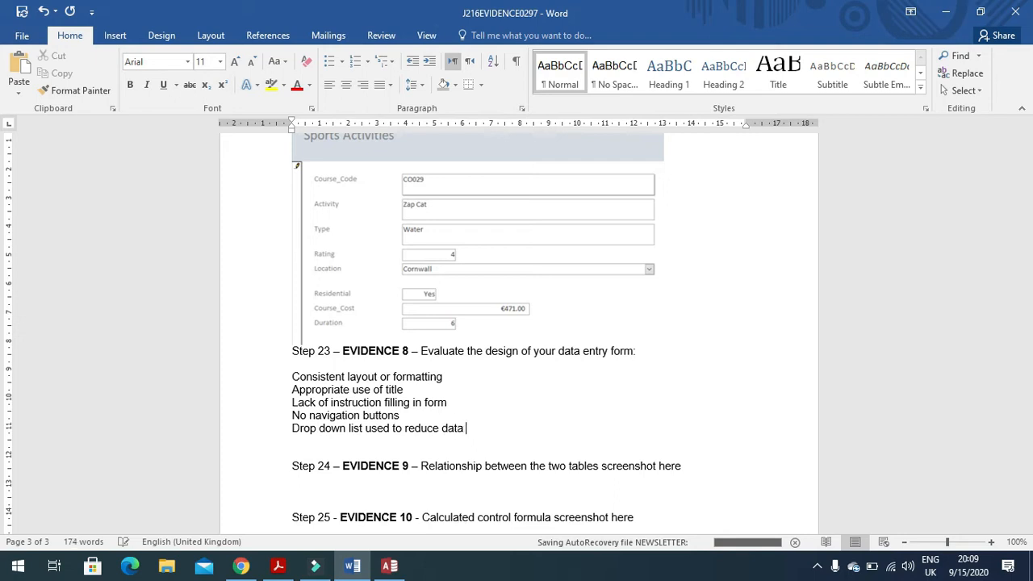
type(" entry errors")
key("Return")
type("form")
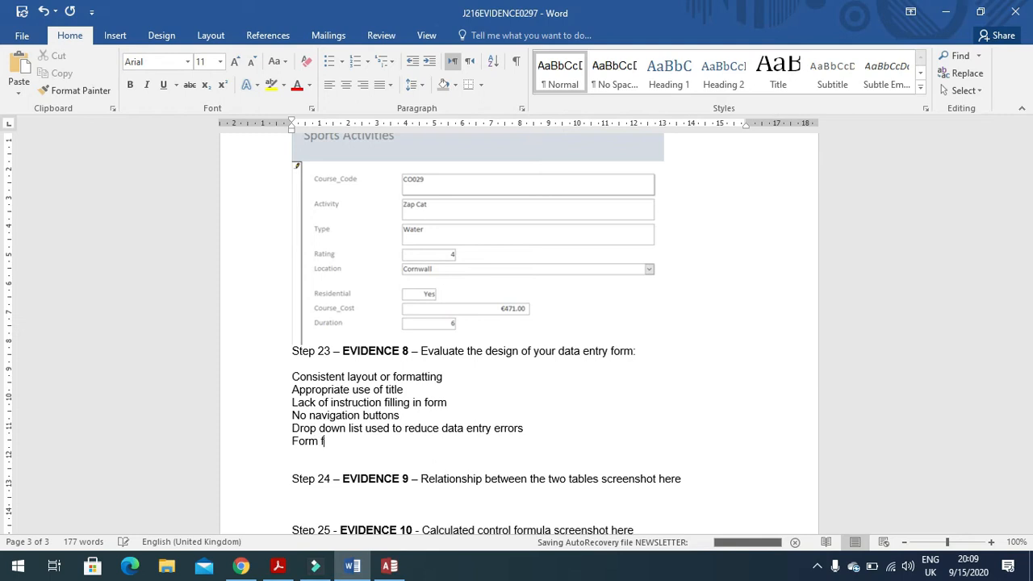
type(" fills ab")
key("BackSpace")
type("vailable space/window.")
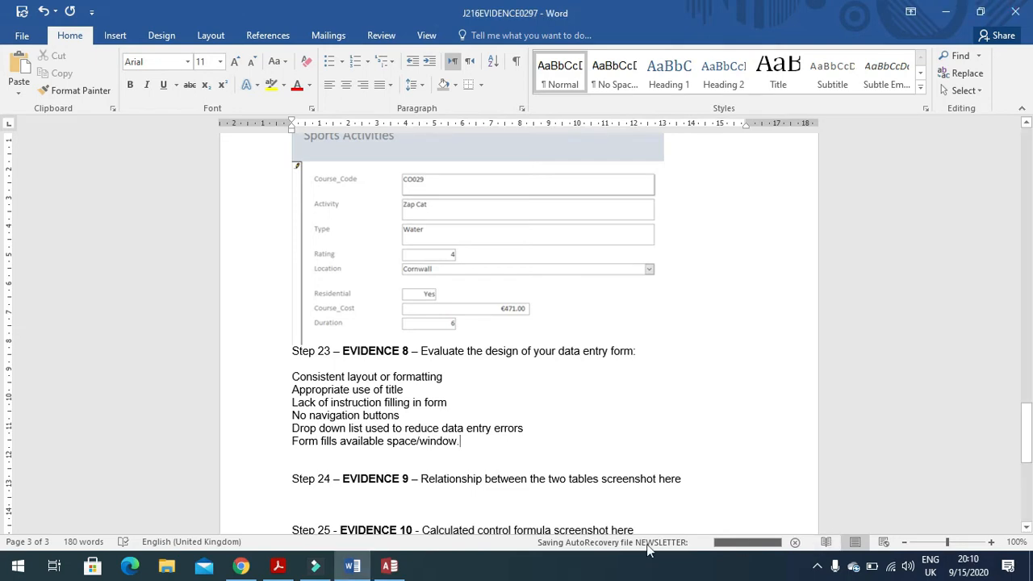
- Check the Step 24 import task in the exam PDF and choose J216RATINGS as the text file to import into a new Access table
left_click(278, 566)
scroll(390, 448, "down", 4)
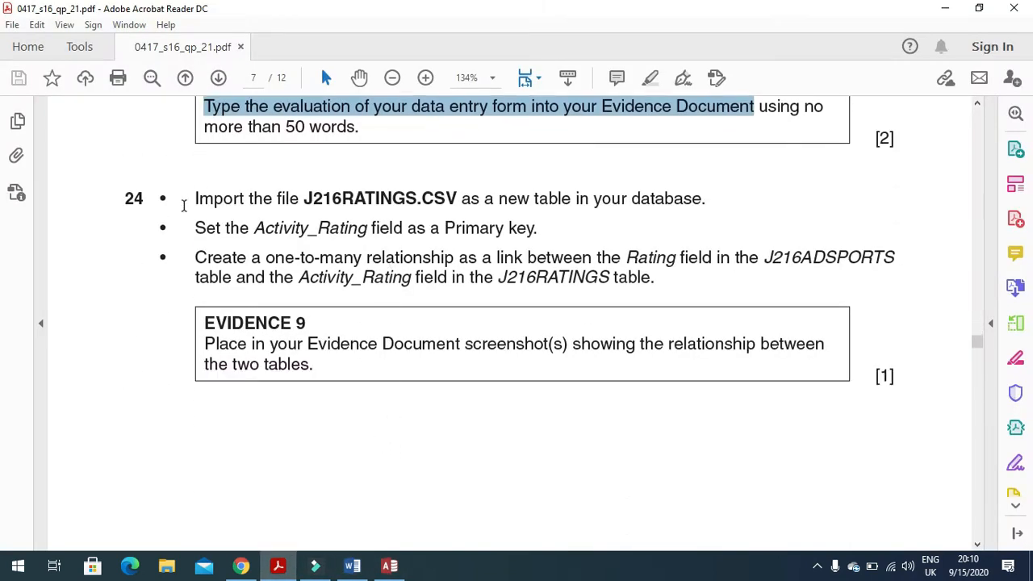
left_click_drag(193, 199, 720, 220)
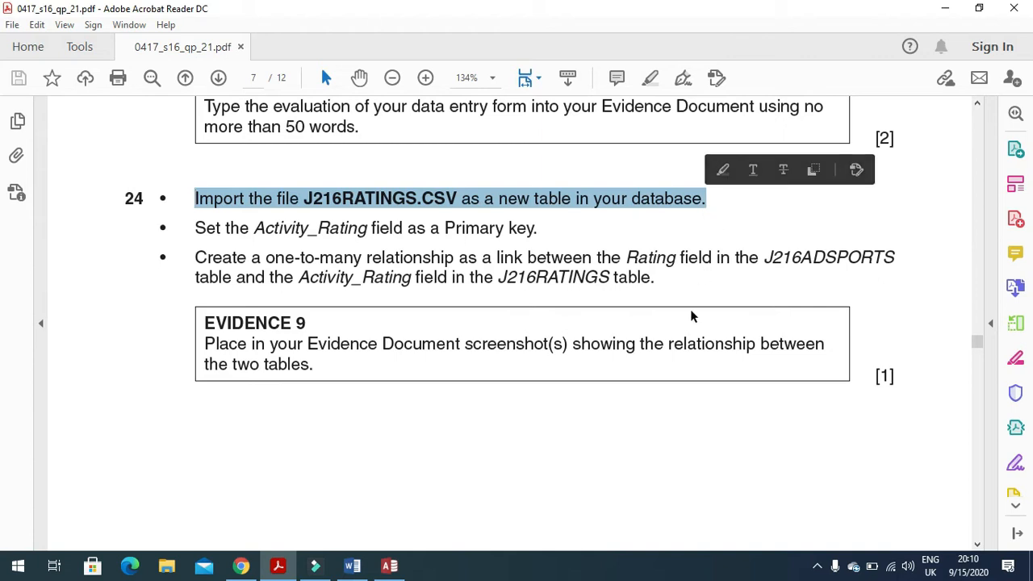
left_click(400, 568)
left_click(180, 38)
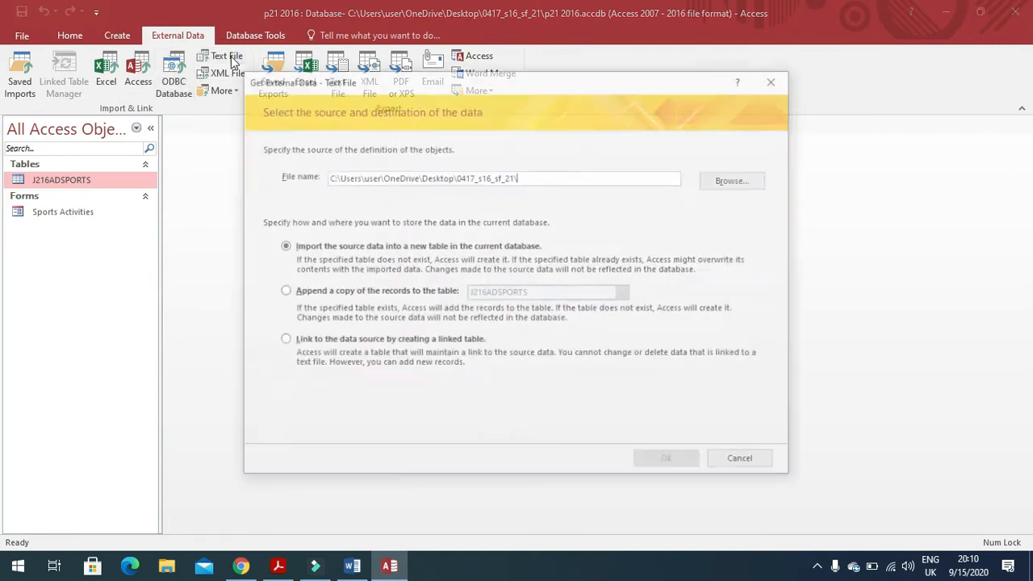
left_click(721, 181)
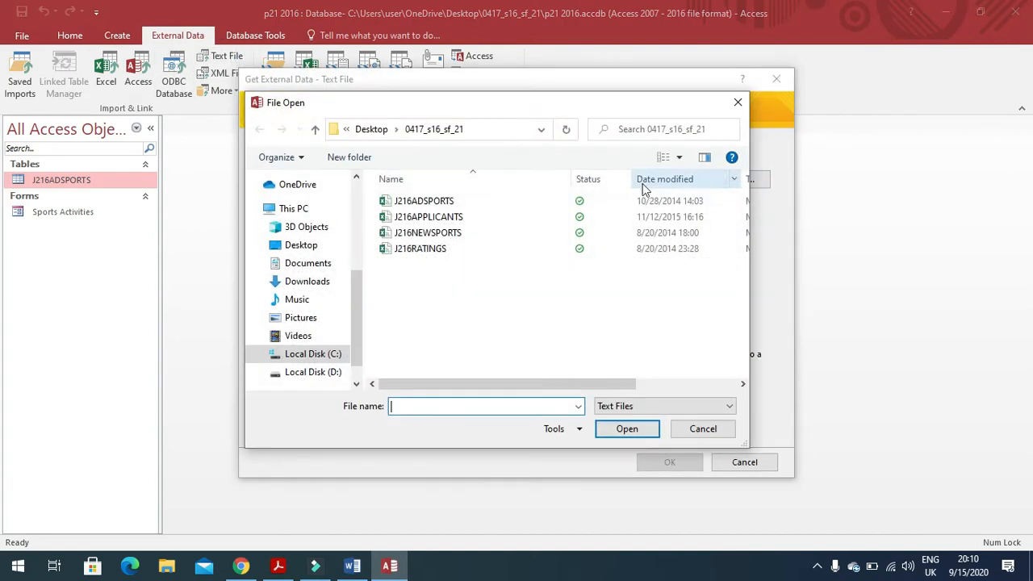
left_click(436, 248)
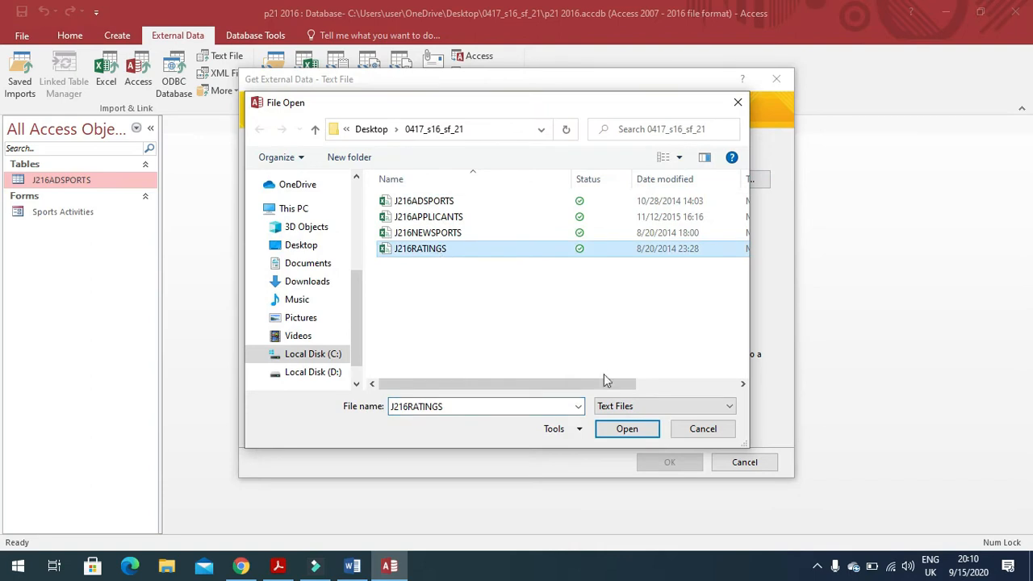
left_click(627, 429)
left_click(676, 465)
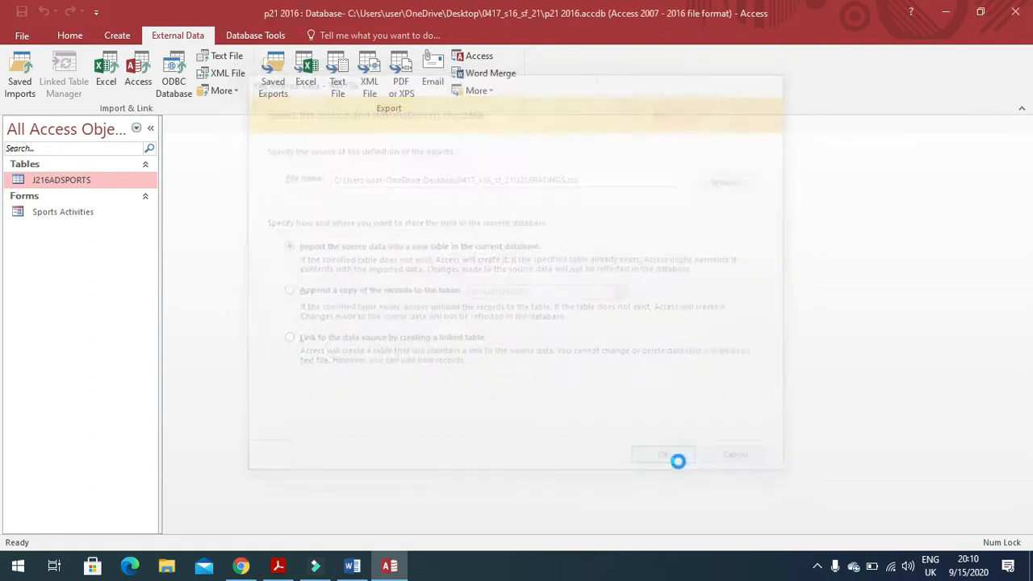
- Treat the first row of the comma-delimited file as field names and review the import specification's data types
left_click(677, 434)
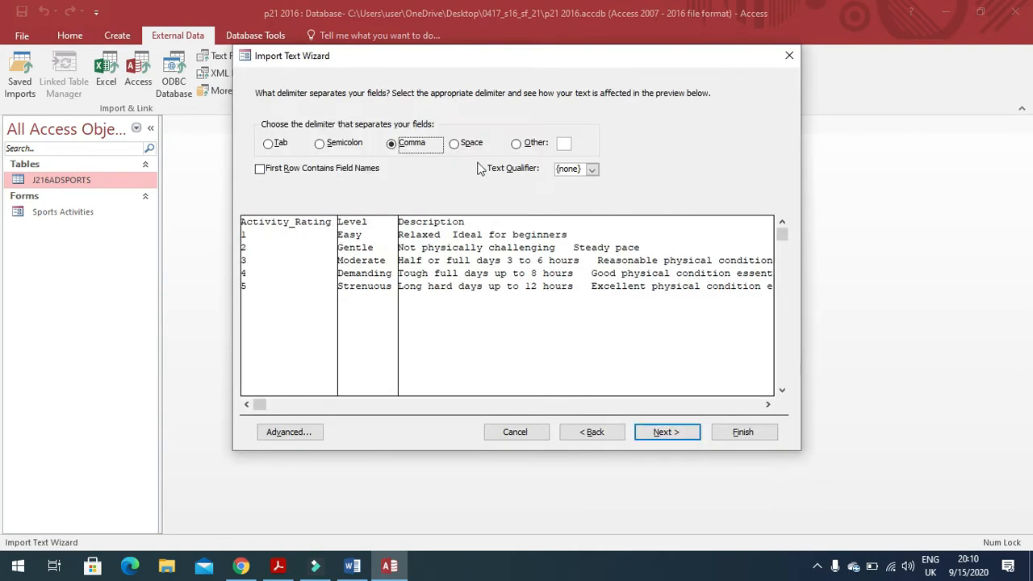
left_click(260, 169)
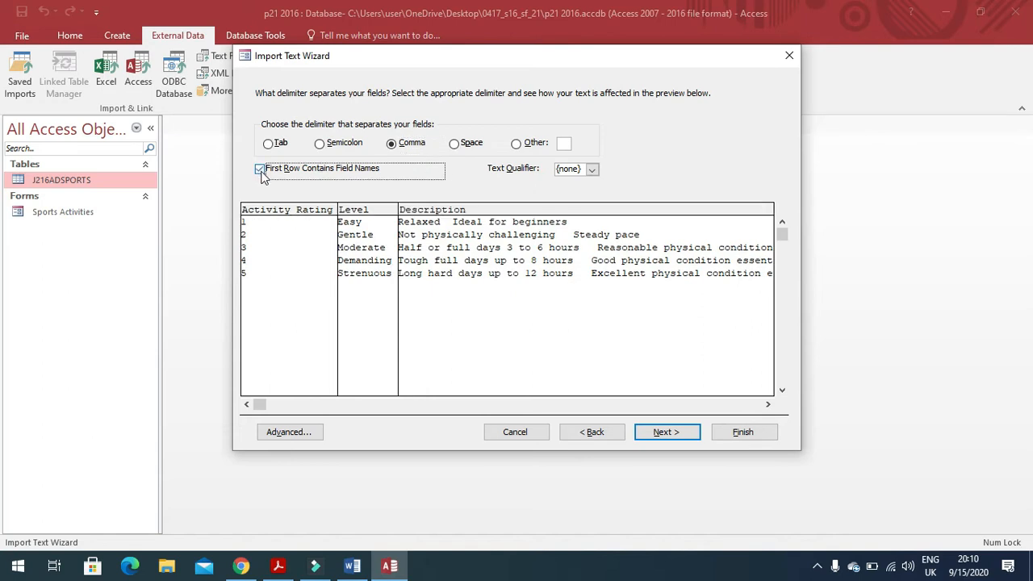
left_click(664, 433)
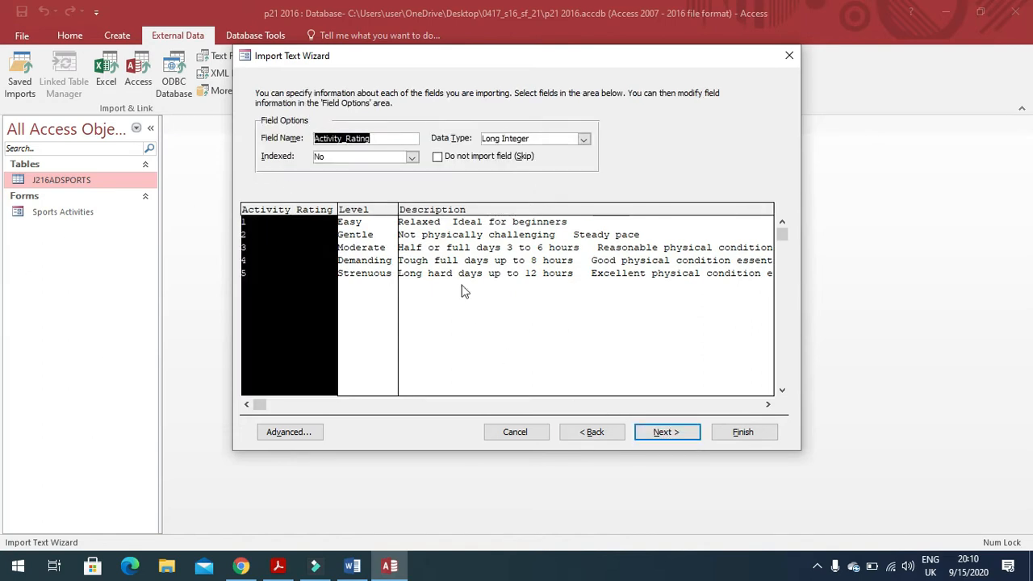
left_click(295, 431)
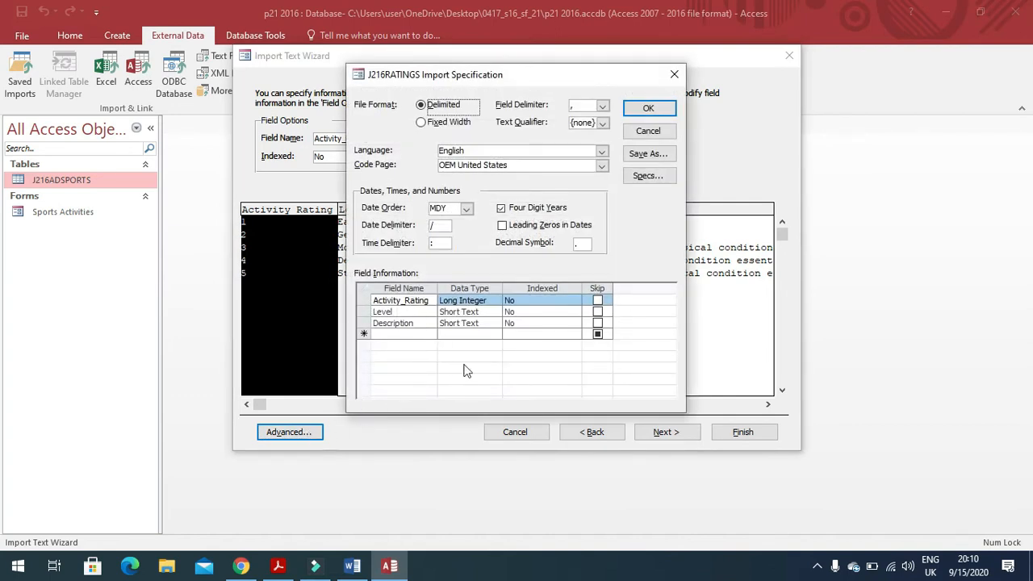
left_click(658, 111)
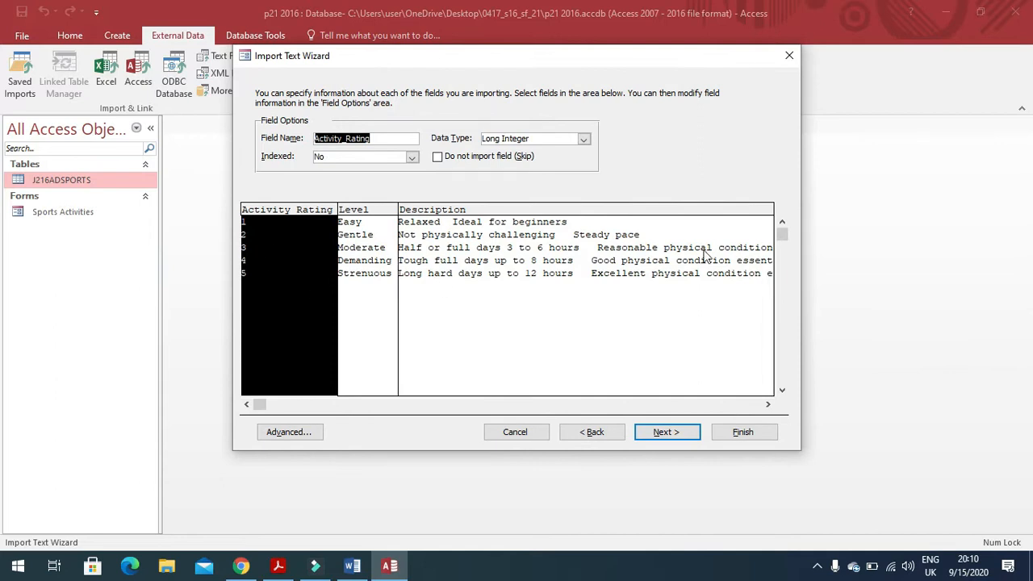
- Choose Activity_Rating as the primary key, as Step 24 requires, and finish importing the J216RATINGS table without saving the import steps
left_click(675, 434)
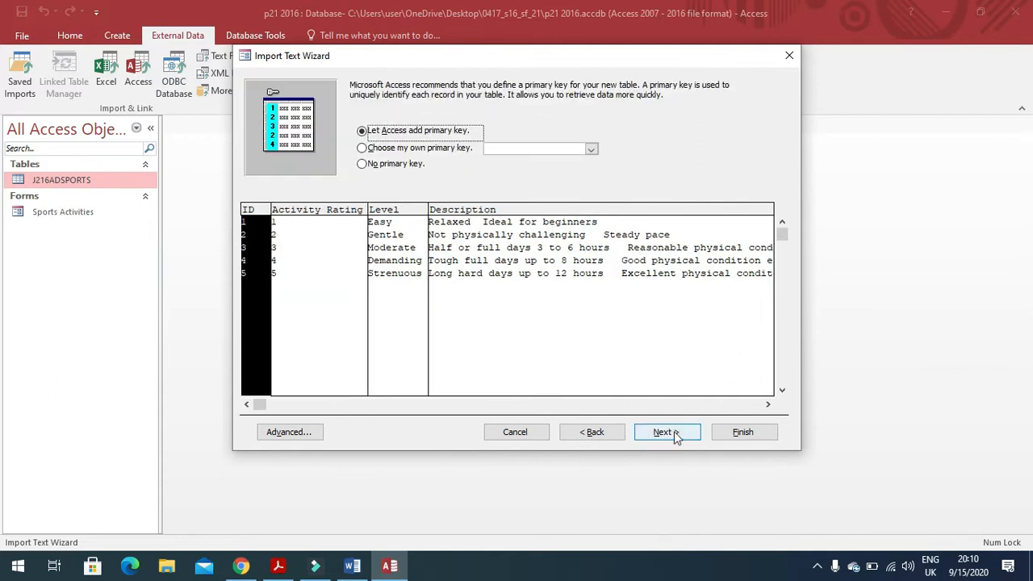
left_click(445, 150)
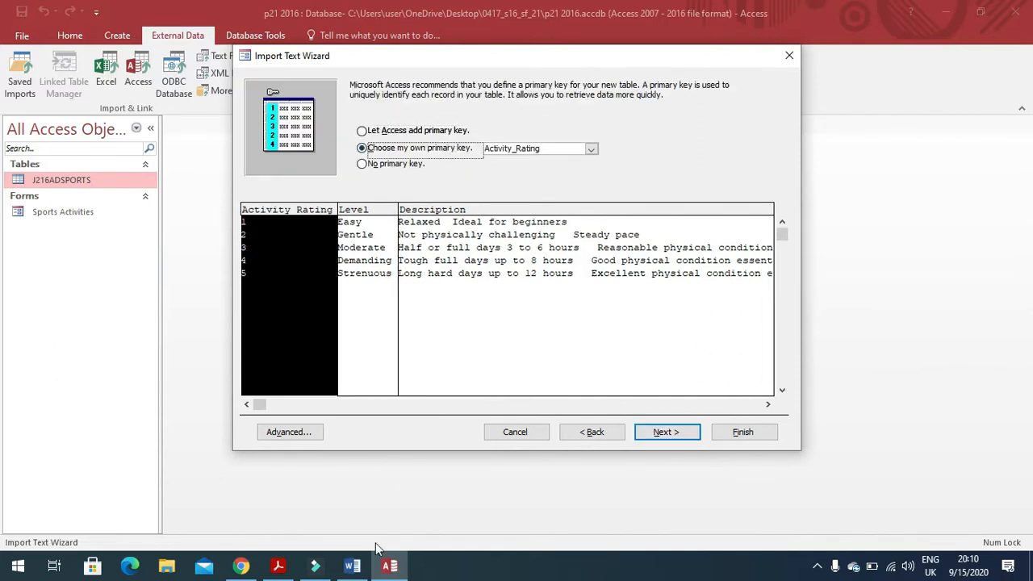
left_click(277, 565)
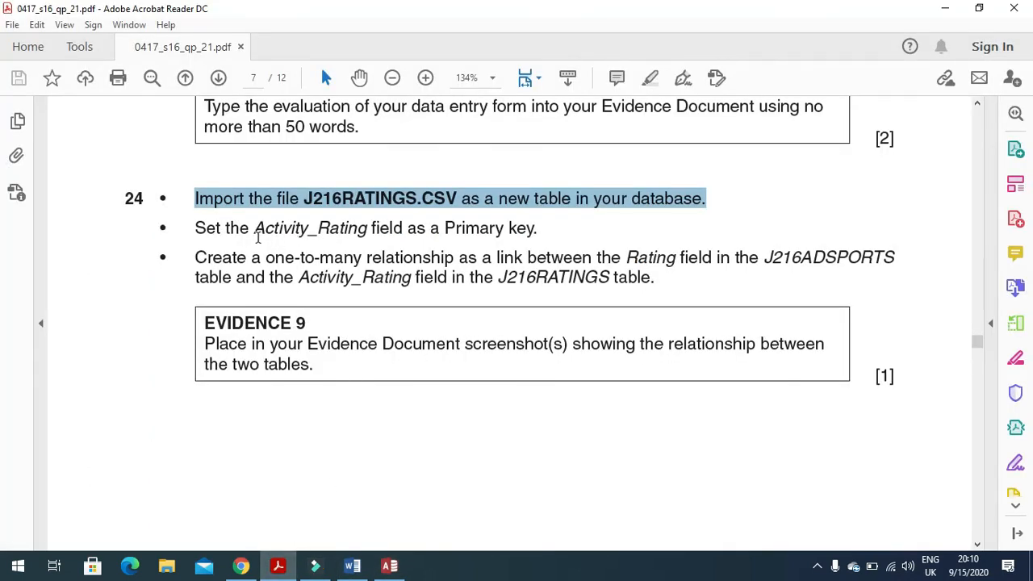
left_click(278, 566)
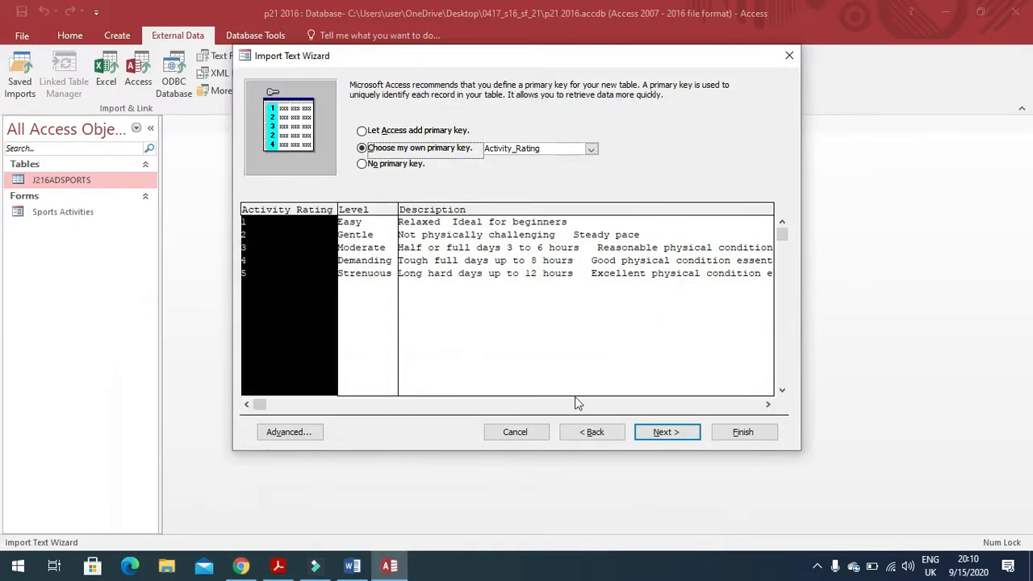
left_click(685, 433)
left_click(731, 434)
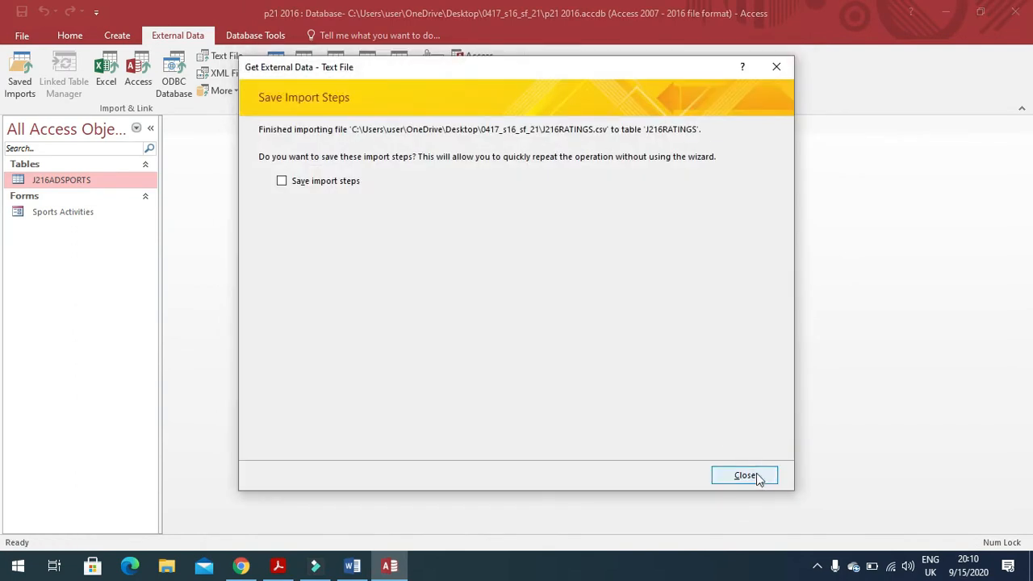
left_click(752, 475)
- Check the Step 24 relationship requirement in the exam PDF and add J216ADSPORTS and J216RATINGS to the Access relationships layout
left_click(278, 566)
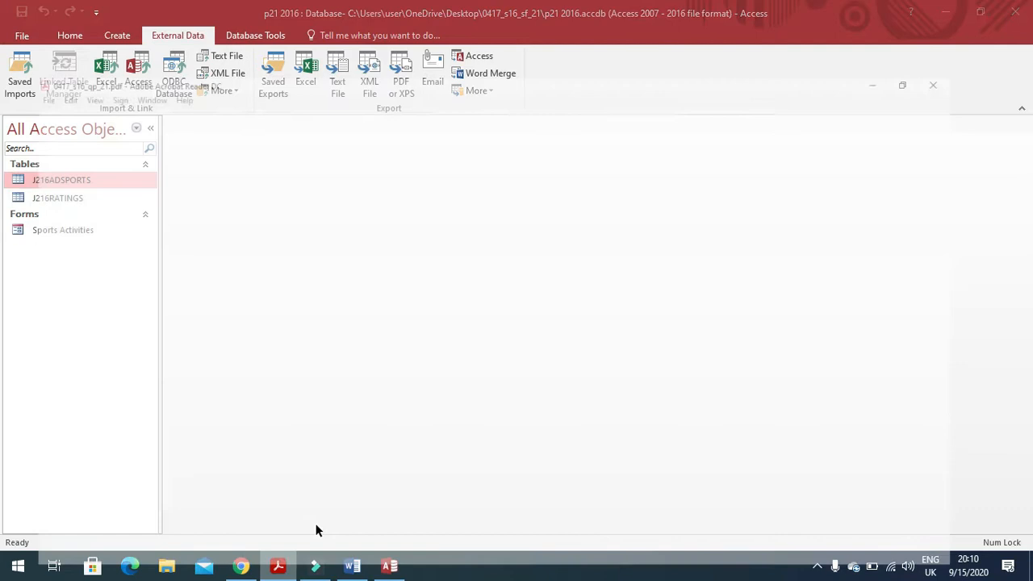
left_click(192, 257)
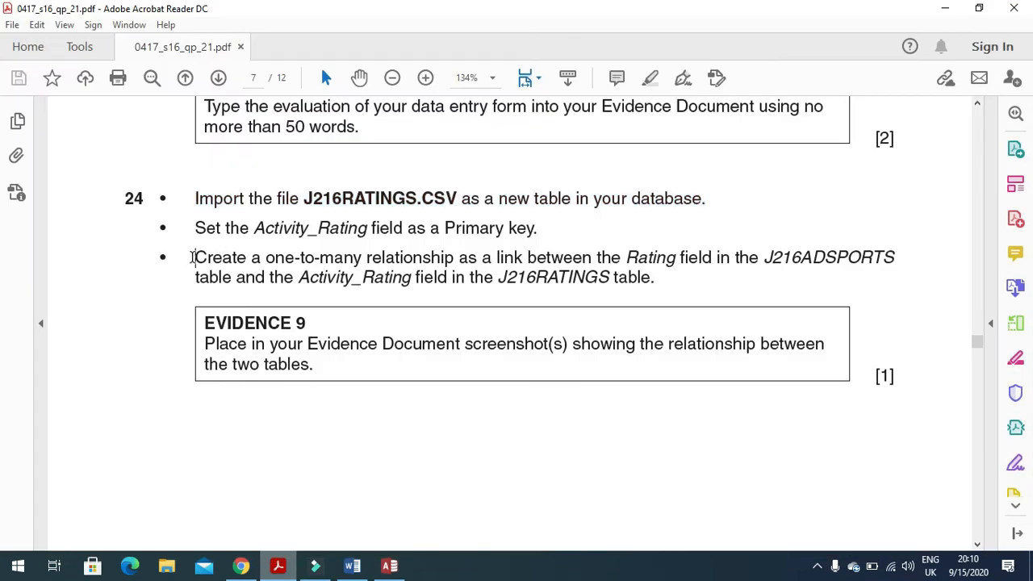
left_click_drag(196, 257, 787, 266)
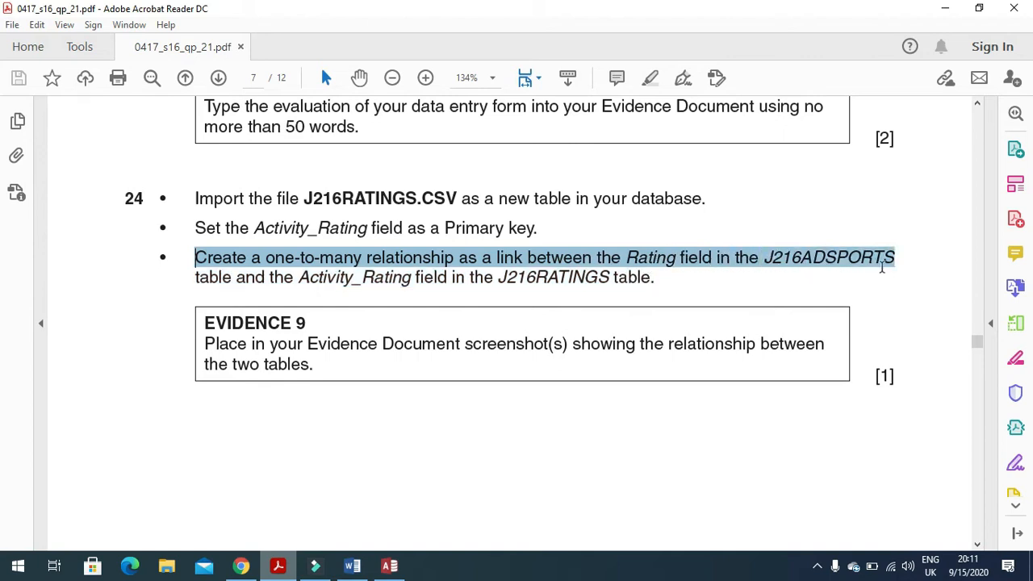
left_click_drag(902, 268, 902, 268)
left_click(389, 566)
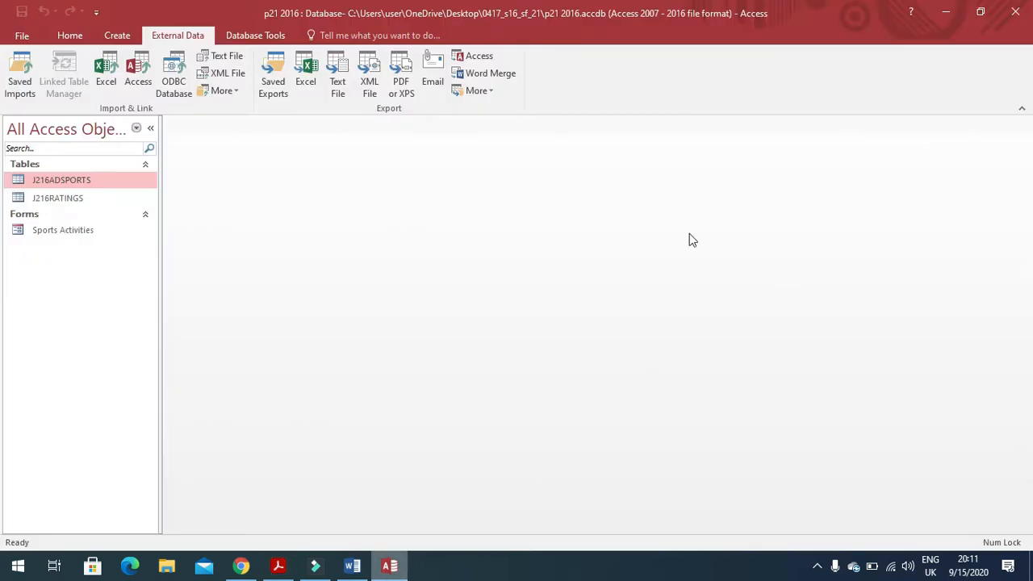
left_click(258, 37)
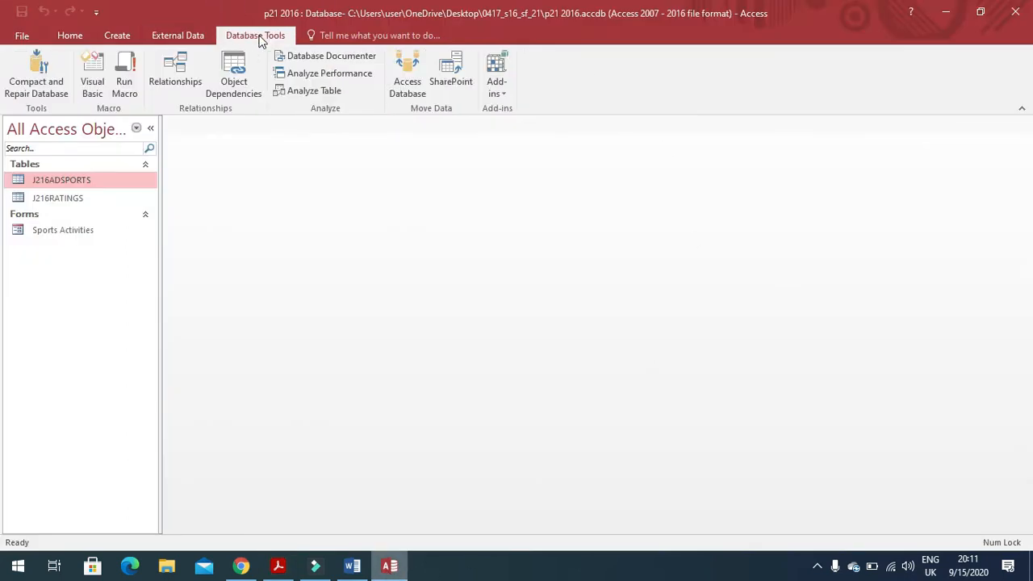
left_click(174, 76)
left_click_drag(415, 165, 411, 112)
left_click(555, 425)
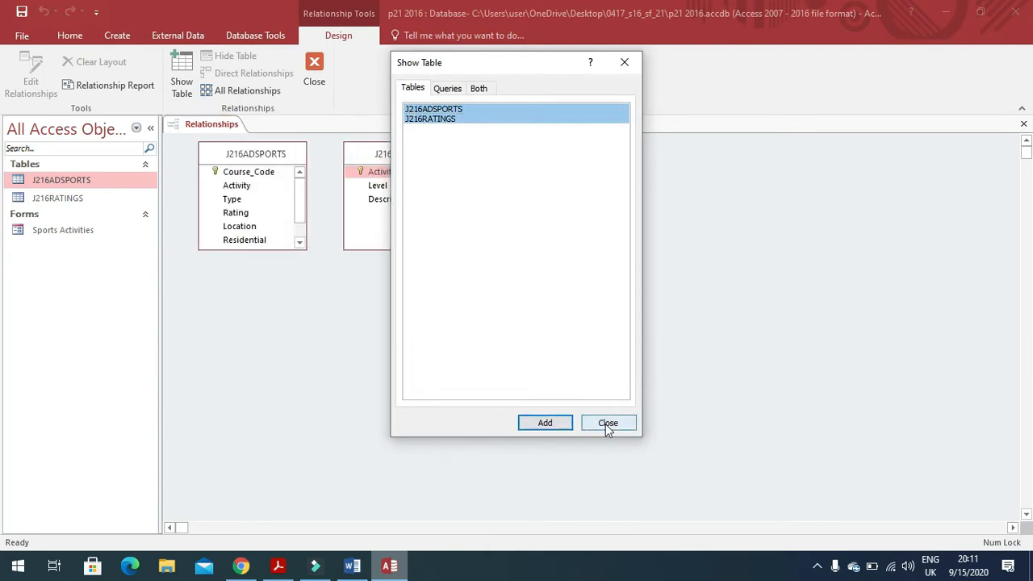
left_click(607, 424)
- Create a one-to-many relationship from Activity_Rating in J216RATINGS to Rating in J216ADSPORTS with referential integrity enforced
left_click_drag(407, 176, 255, 214)
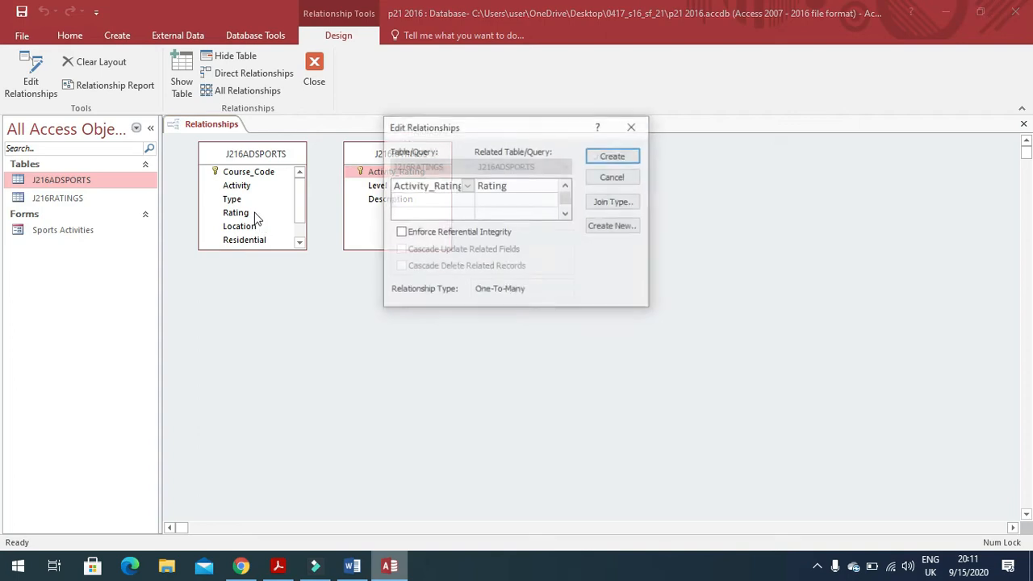
left_click(400, 233)
left_click_drag(487, 127, 312, 269)
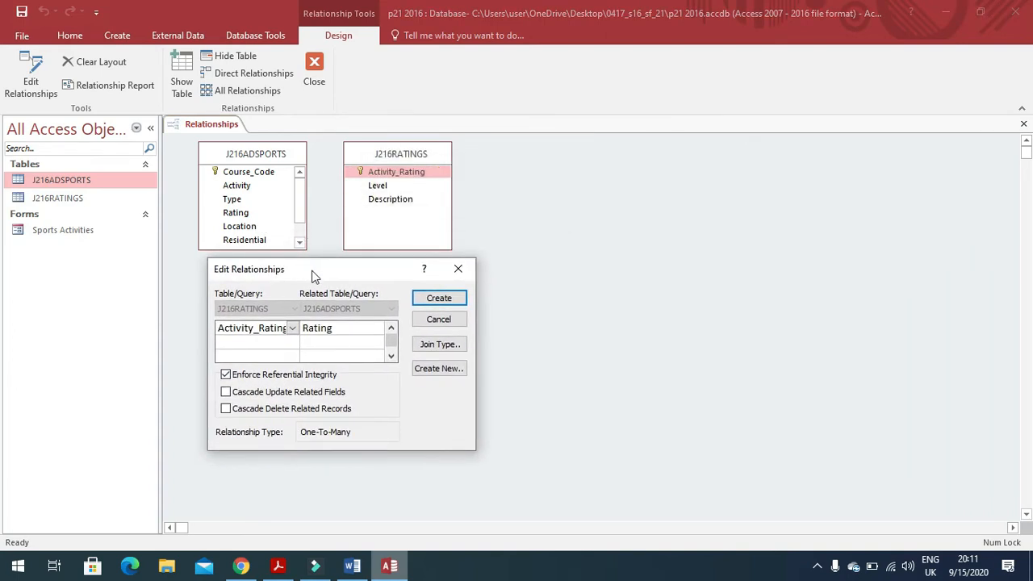
left_click(439, 298)
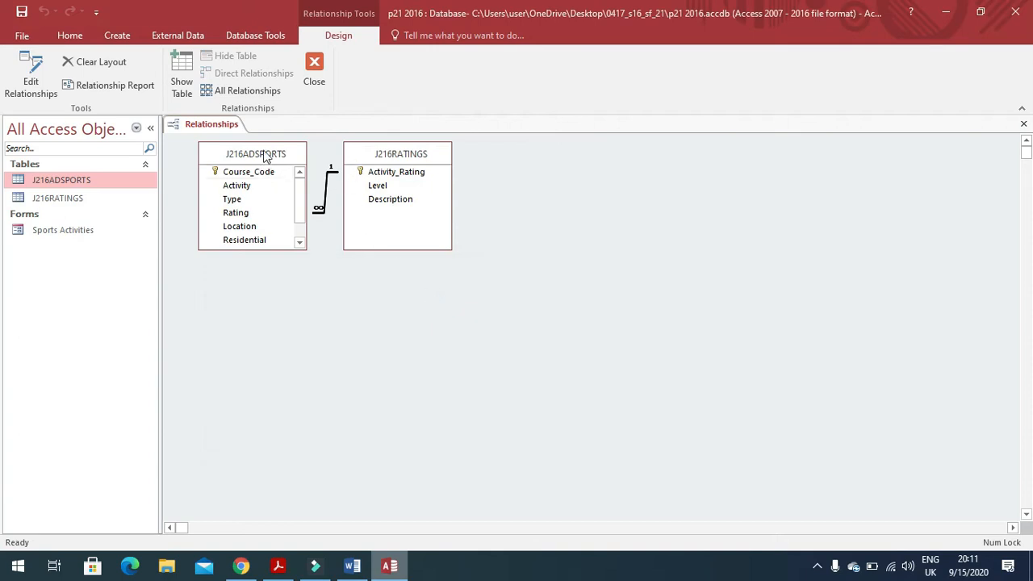
- Offset the J216ADSPORTS table in the relationships layout, close it, and paste the layout screenshot under EVIDENCE 9 in the Word evidence document
left_click_drag(264, 153, 240, 181)
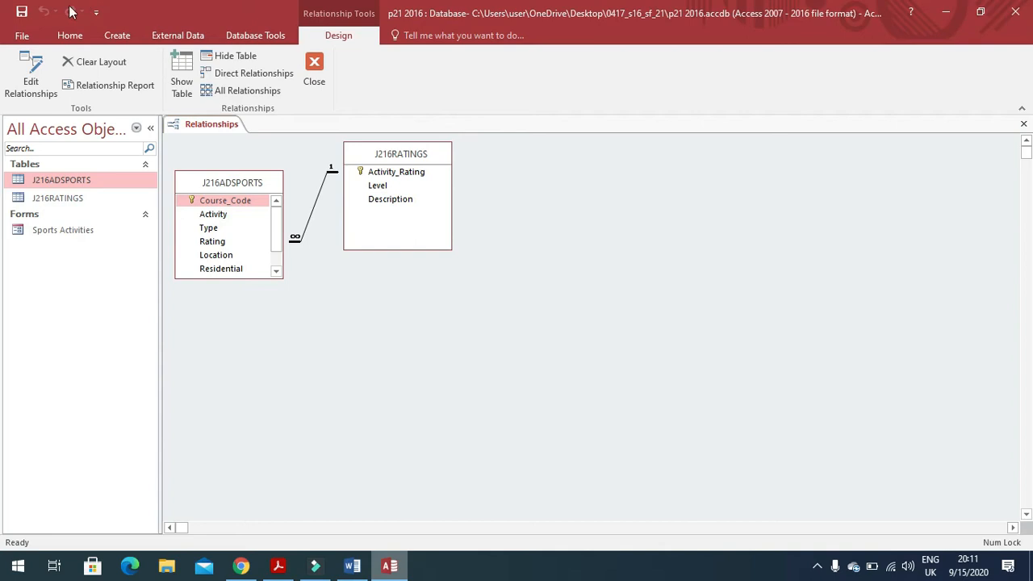
left_click(314, 71)
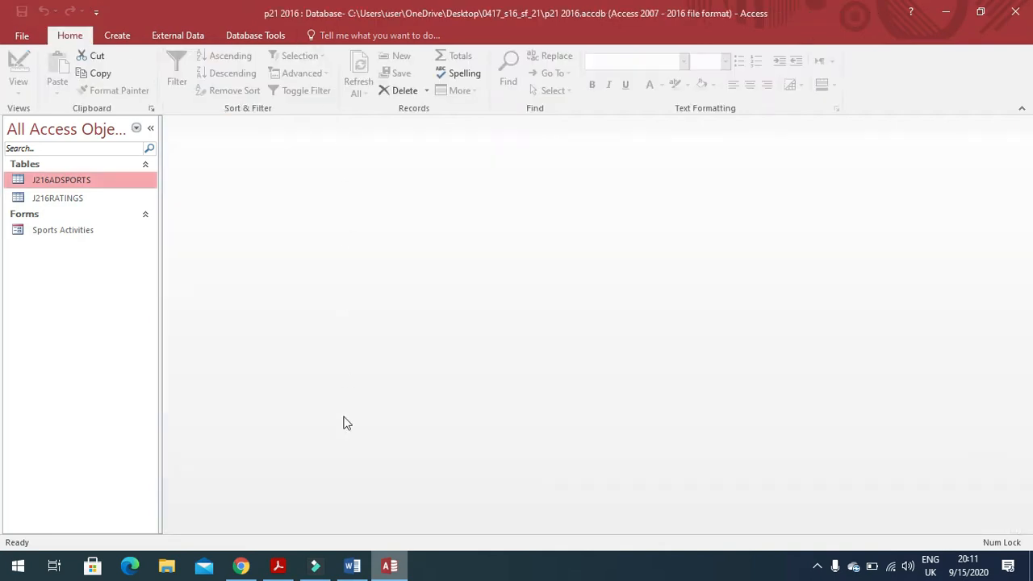
left_click(352, 566)
scroll(344, 399, "down", 3)
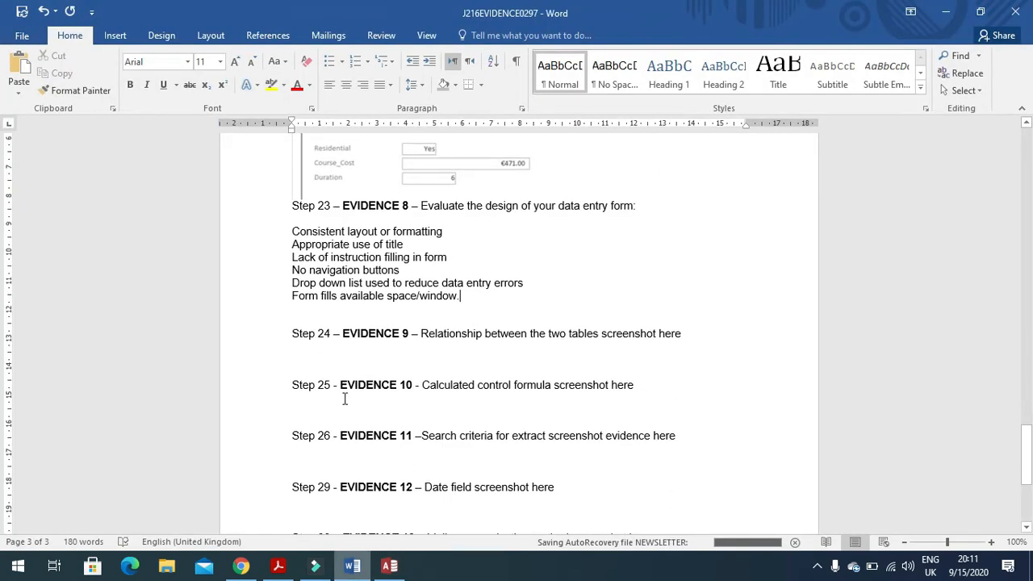
left_click(334, 357)
key("ctrl+v")
left_click(478, 360)
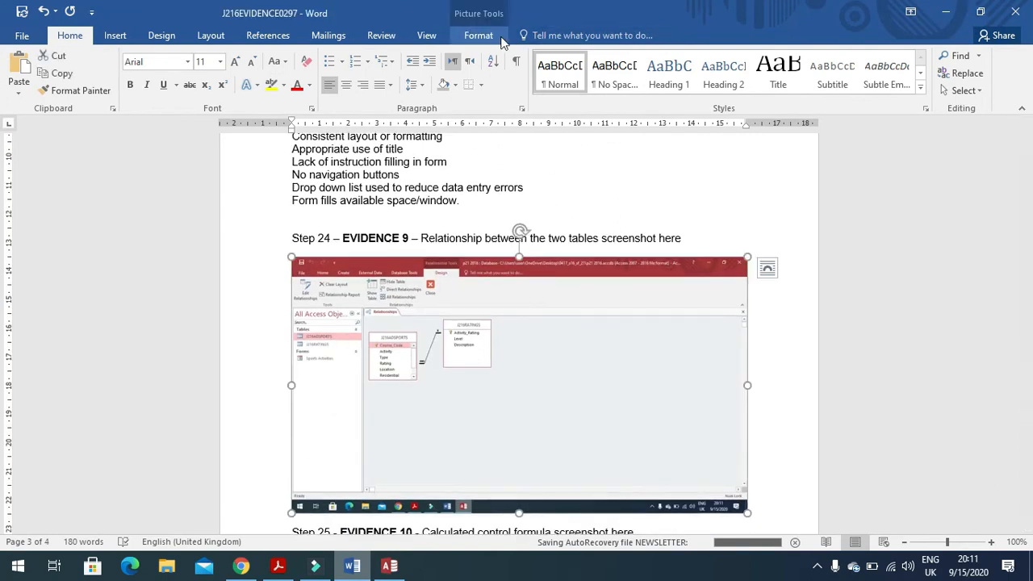
- Crop the EVIDENCE 9 screenshot to the two related tables and enlarge it to about 6.17 cm high by 10.13 cm wide
left_click(488, 35)
left_click(890, 68)
left_click_drag(740, 505, 498, 389)
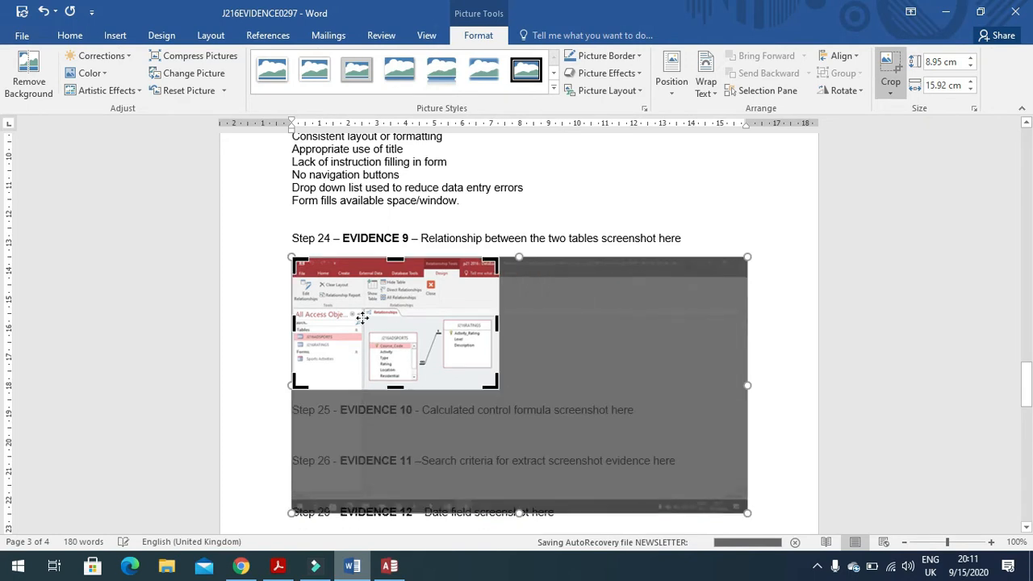
left_click_drag(295, 262, 366, 309)
left_click(598, 303)
left_click(429, 332)
left_click_drag(427, 339, 581, 417)
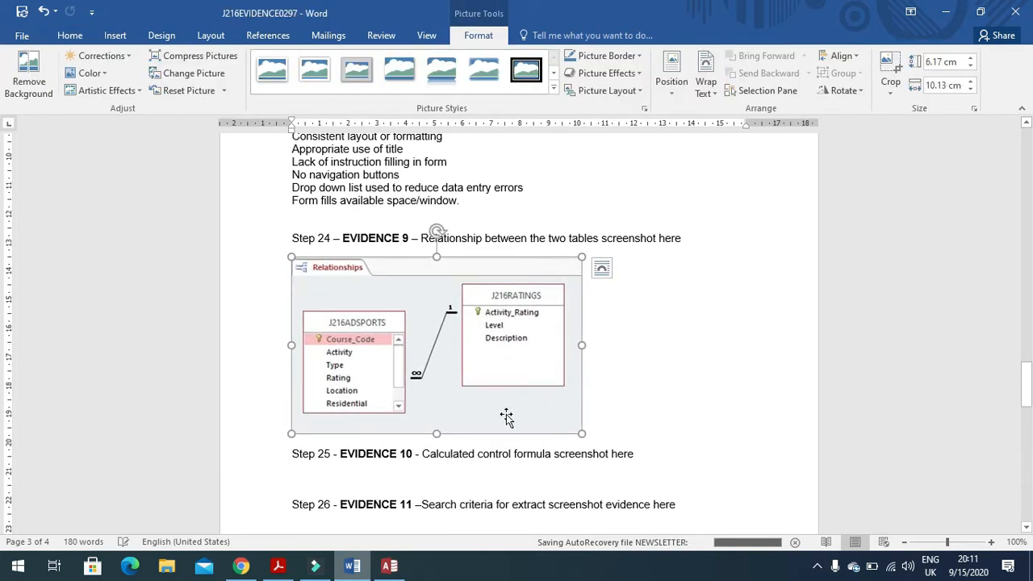
- Switch to the exam PDF and read the Step 25 requirements for a report using fields from both tables
left_click(278, 566)
scroll(337, 433, "down", 5)
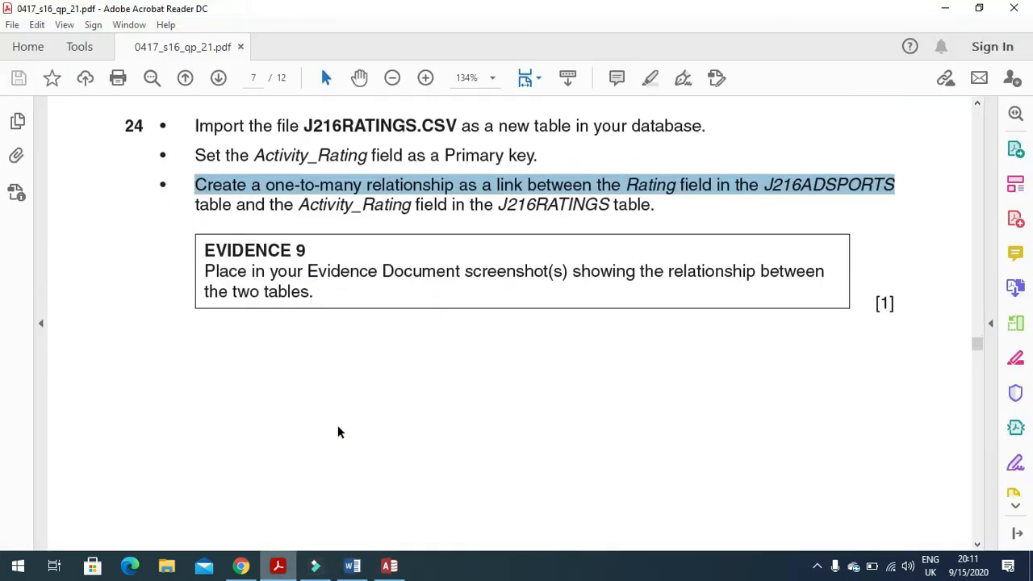
scroll(337, 432, "down", 9)
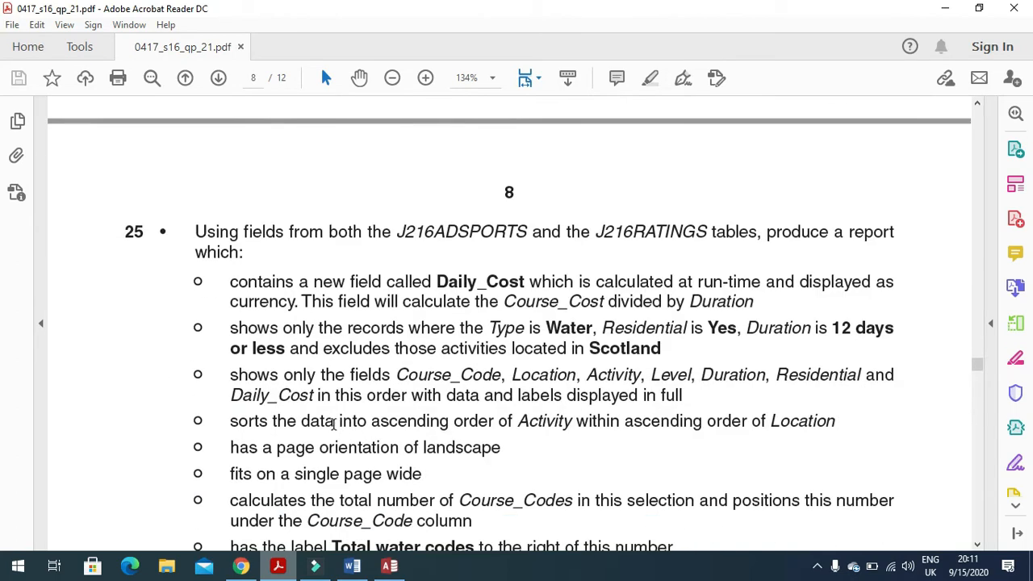
left_click_drag(195, 166, 387, 172)
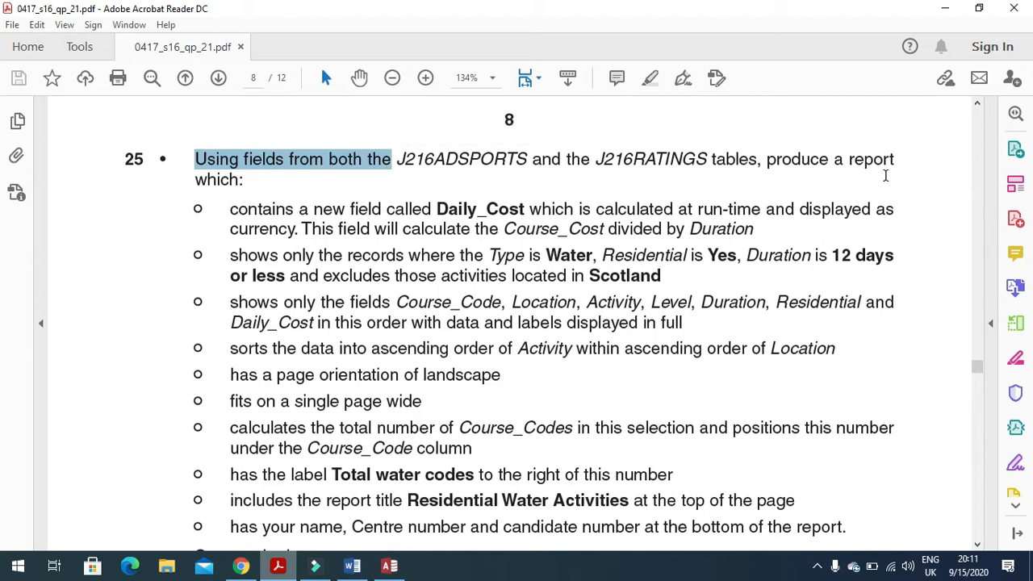
left_click_drag(807, 165, 865, 165)
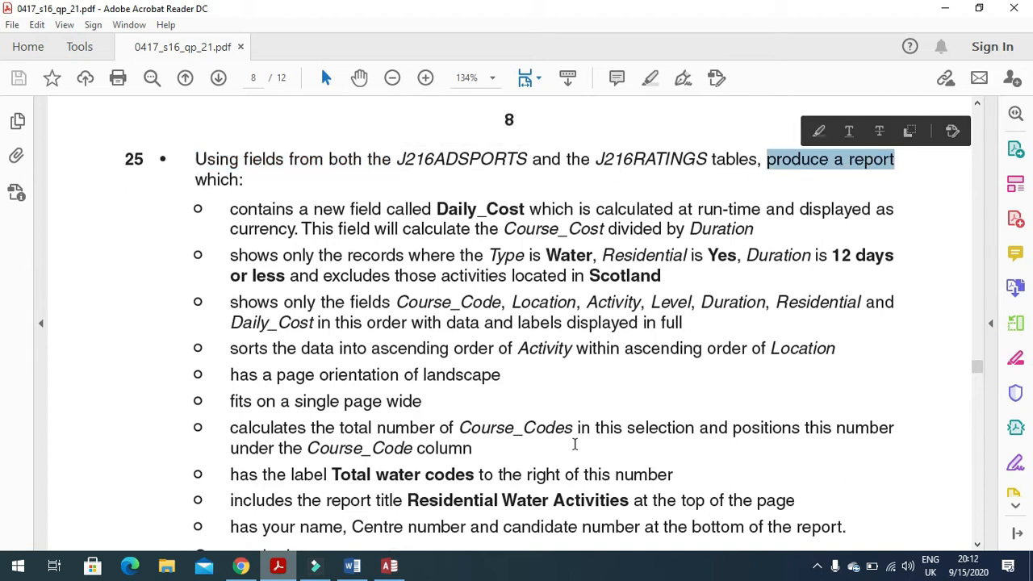
- Start a simple query in Access that includes all fields from both the J216ADSPORTS and J216RATINGS tables
left_click(397, 567)
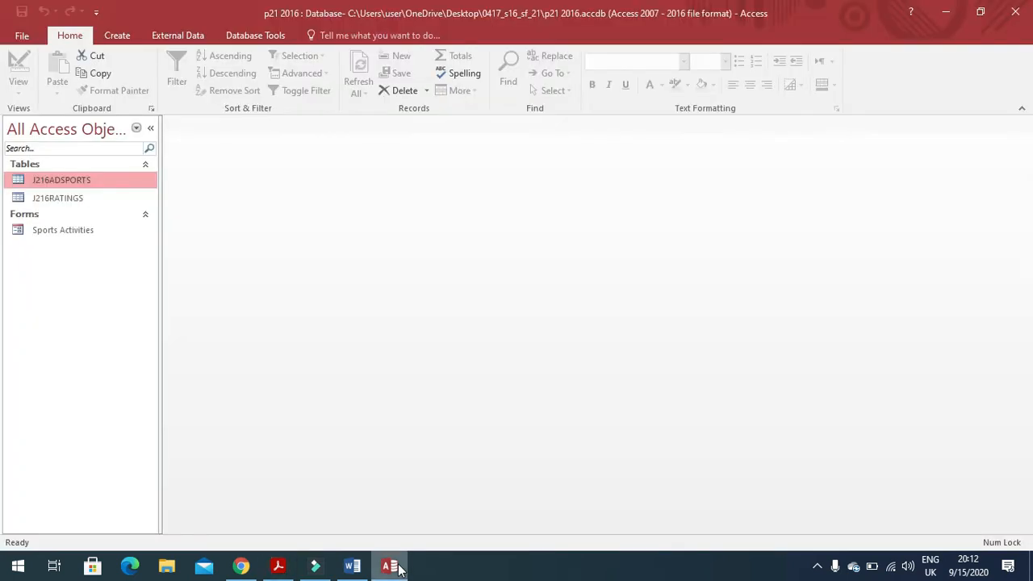
left_click(121, 35)
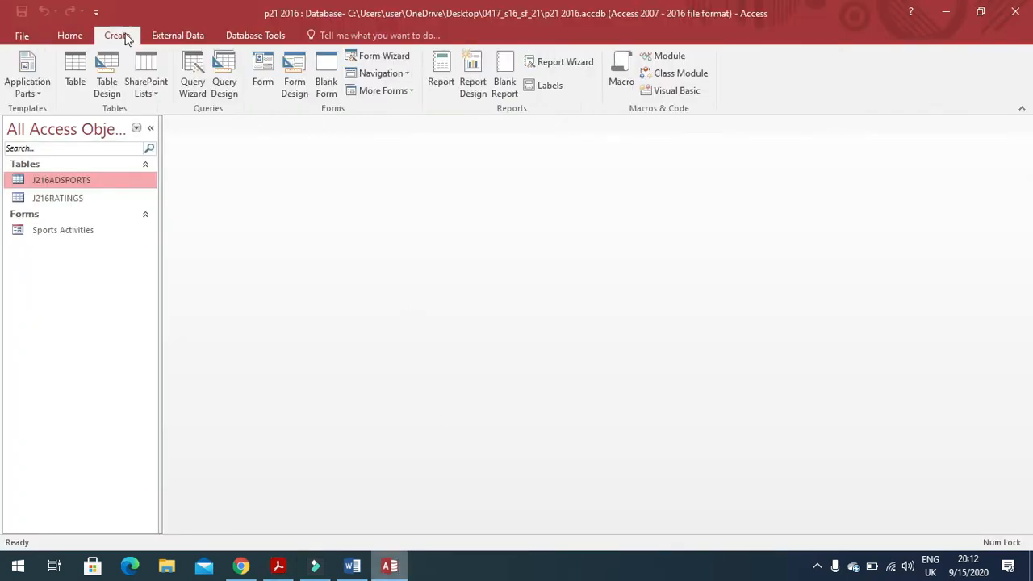
left_click(191, 81)
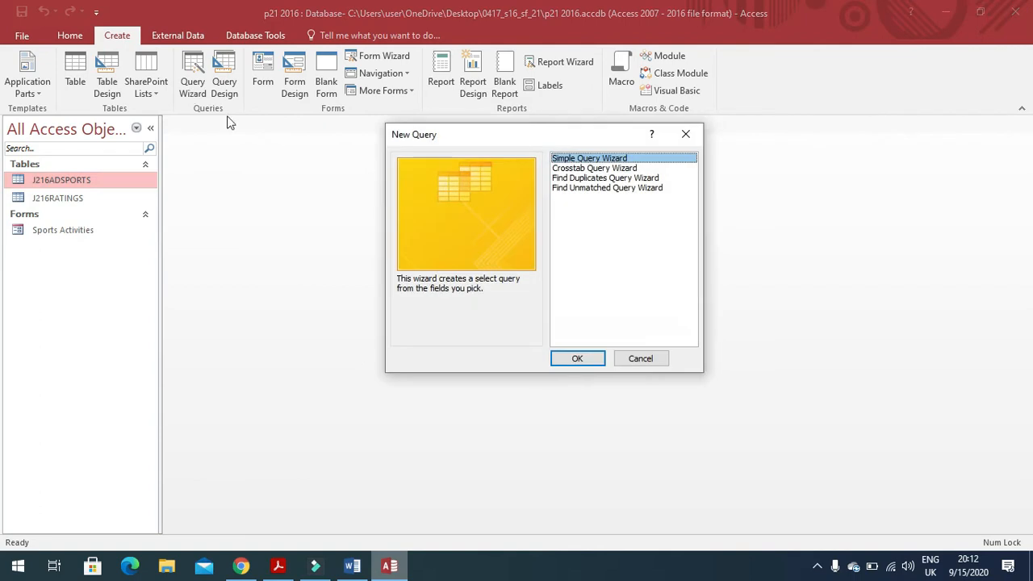
left_click(590, 365)
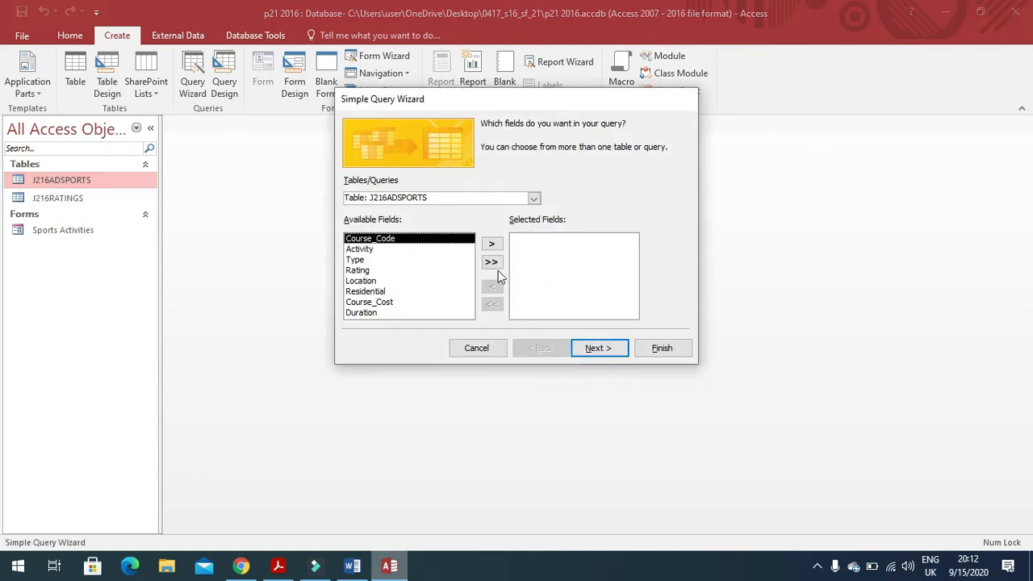
left_click(493, 264)
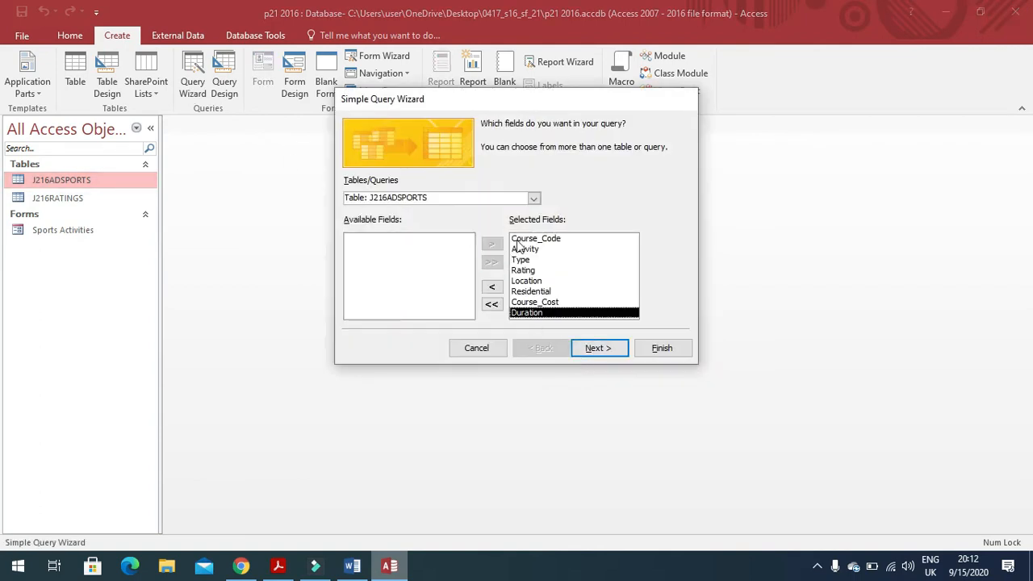
left_click(534, 199)
left_click(427, 223)
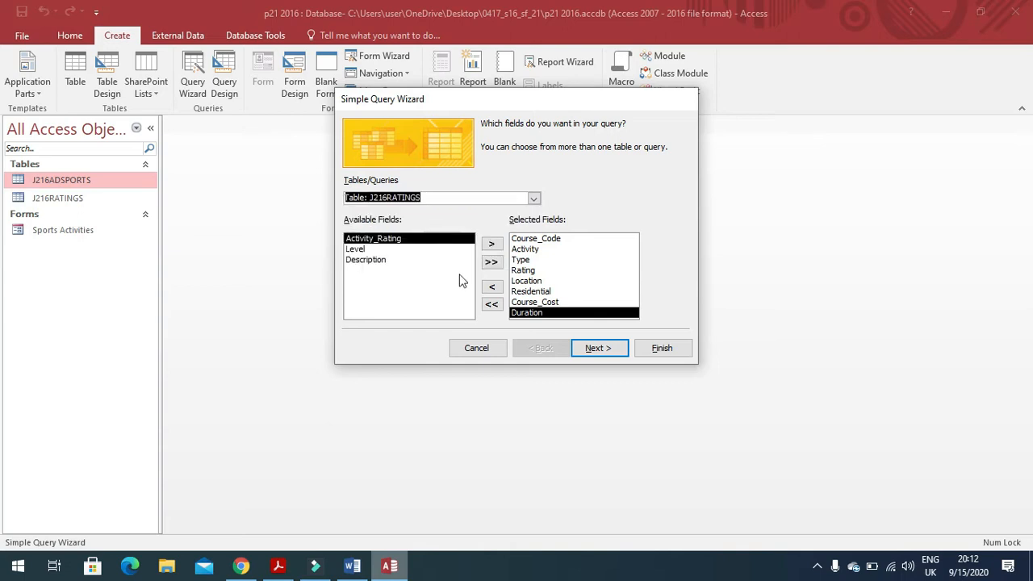
left_click(490, 265)
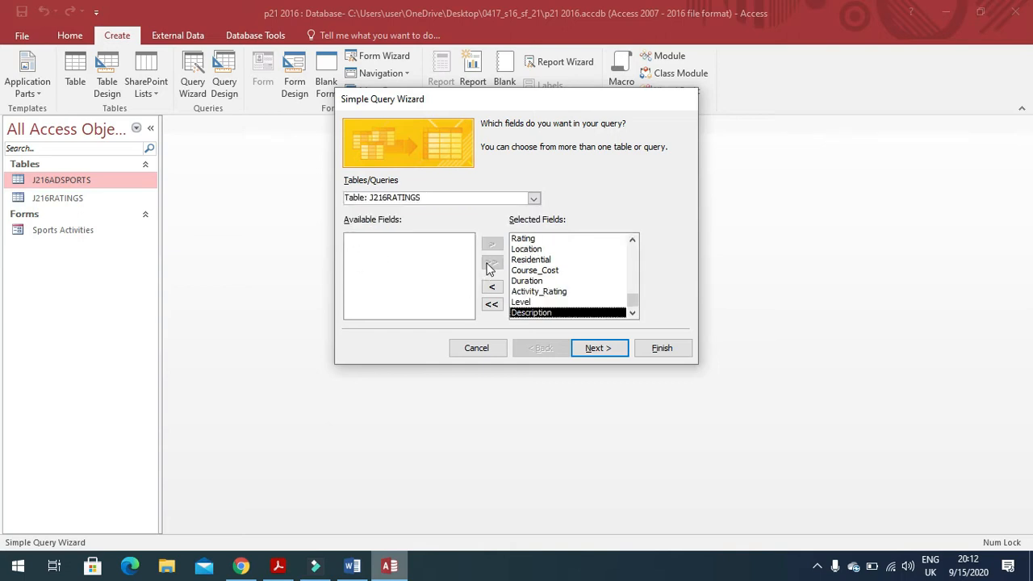
- Title the query 25 after the exam's step number and finish the wizard with the option to modify the query design
left_click(594, 350)
left_click(593, 350)
left_click(493, 272)
left_click_drag(565, 142, 445, 142)
left_click(278, 566)
left_click_drag(143, 161, 120, 159)
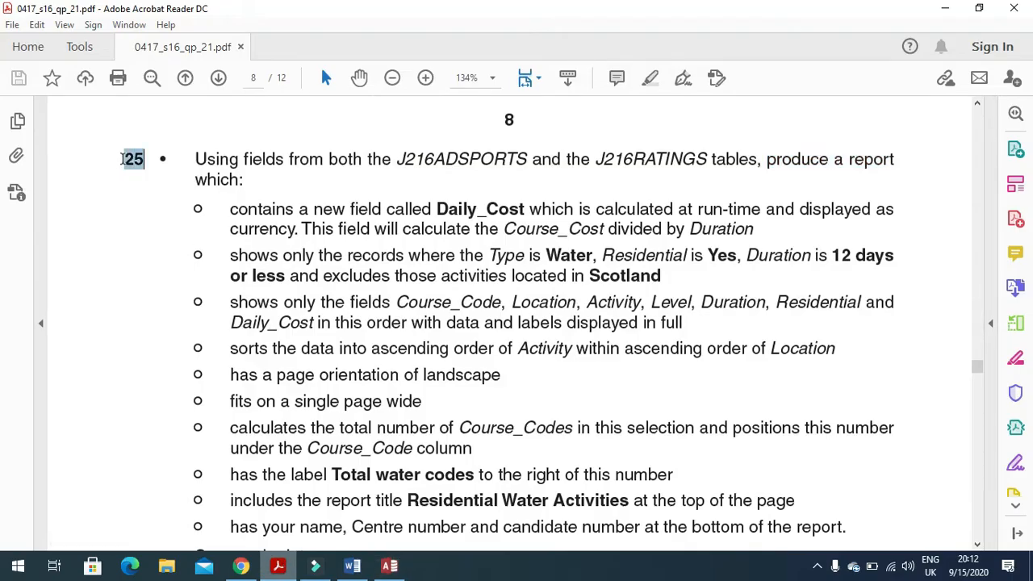
left_click(389, 566)
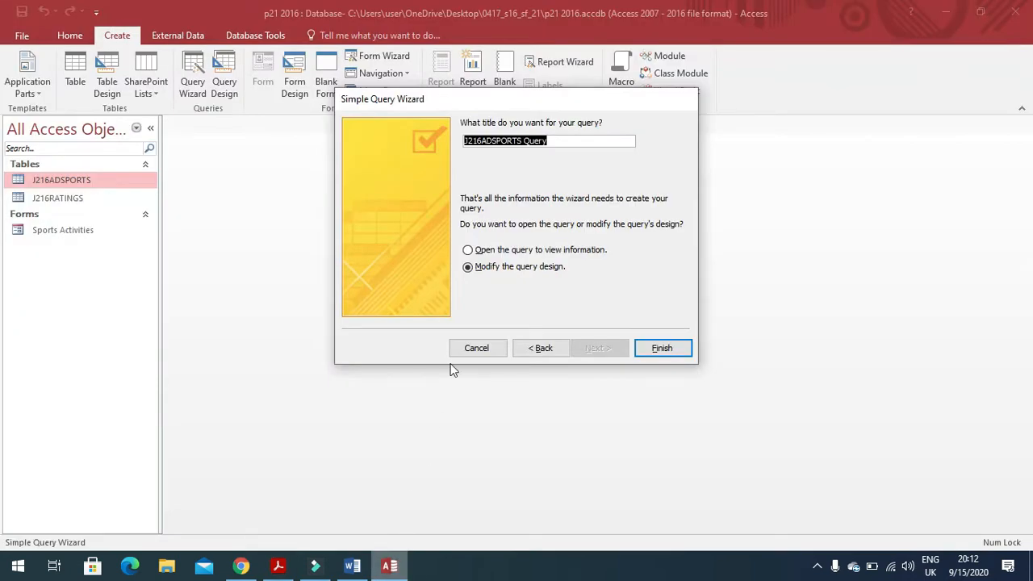
type("25")
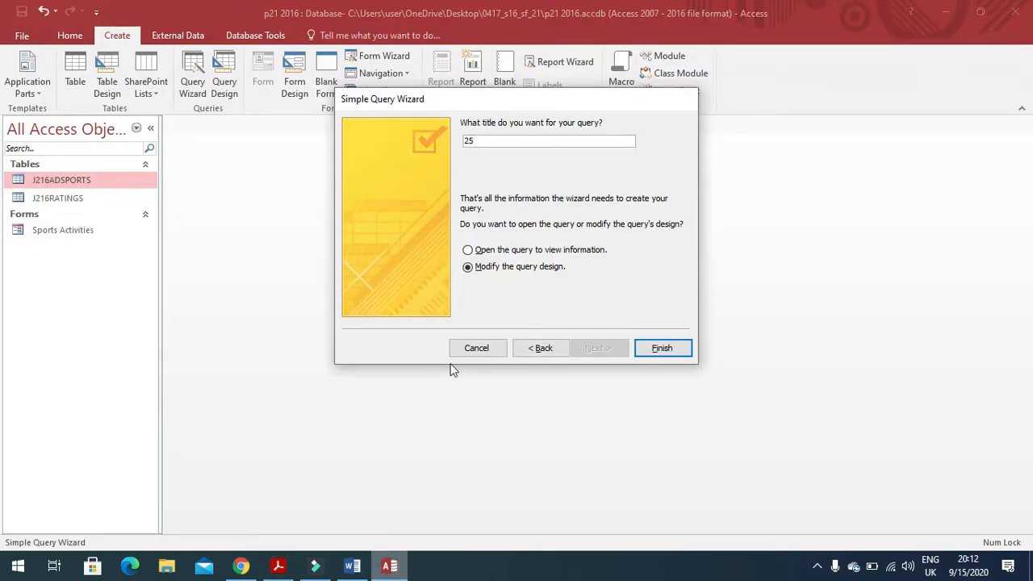
left_click(659, 352)
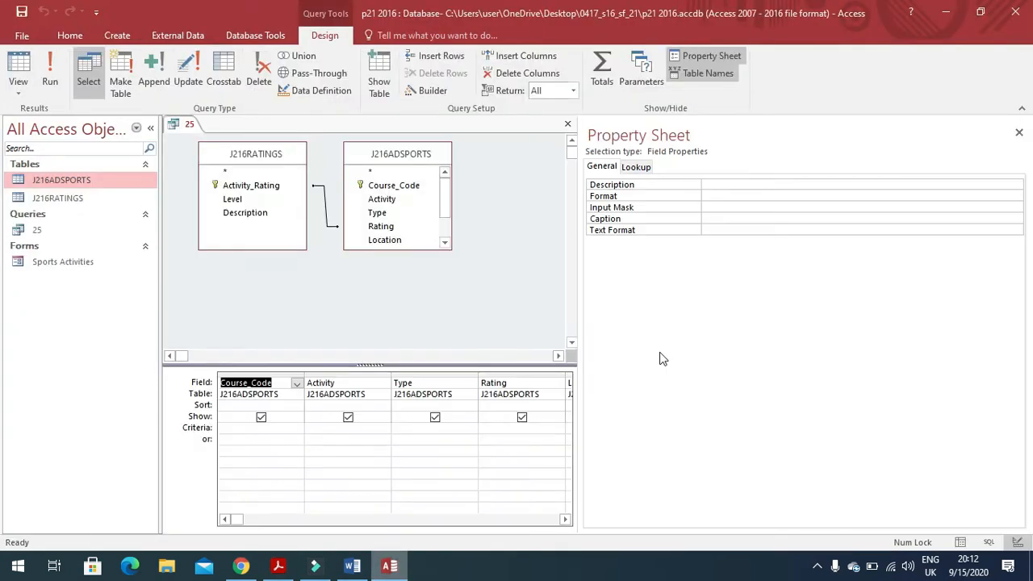
- Widen the query design area and check the exam PDF's Step 25 requirement for the calculated Daily_Cost field
left_click_drag(581, 245, 964, 282)
key("alt+Tab")
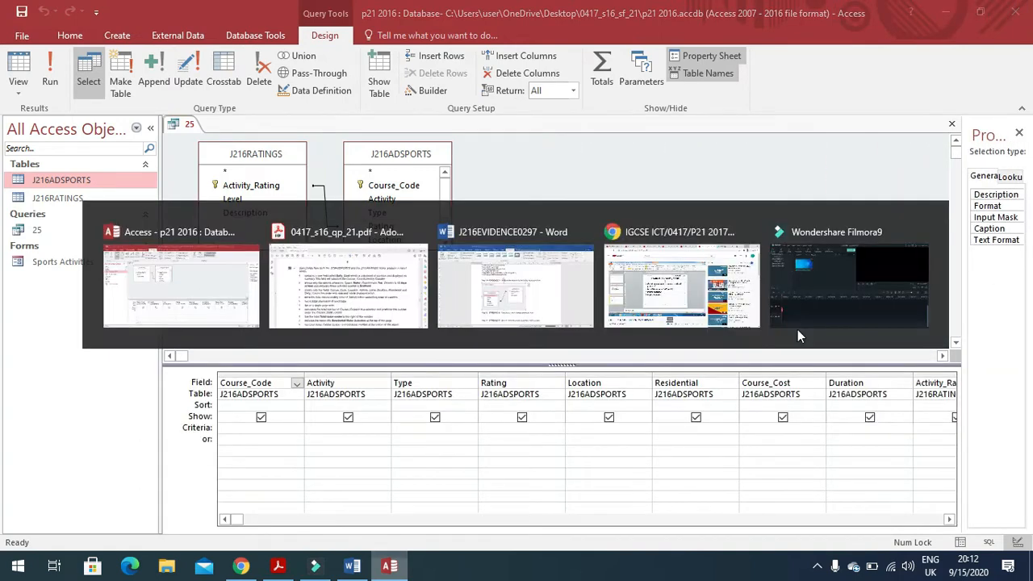
left_click_drag(230, 209, 888, 212)
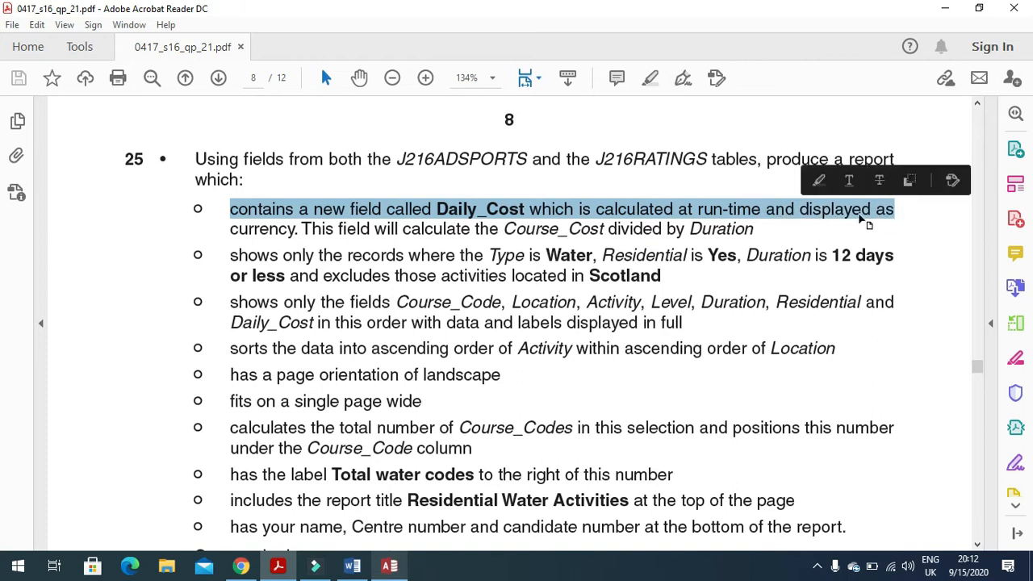
left_click_drag(231, 229, 736, 231)
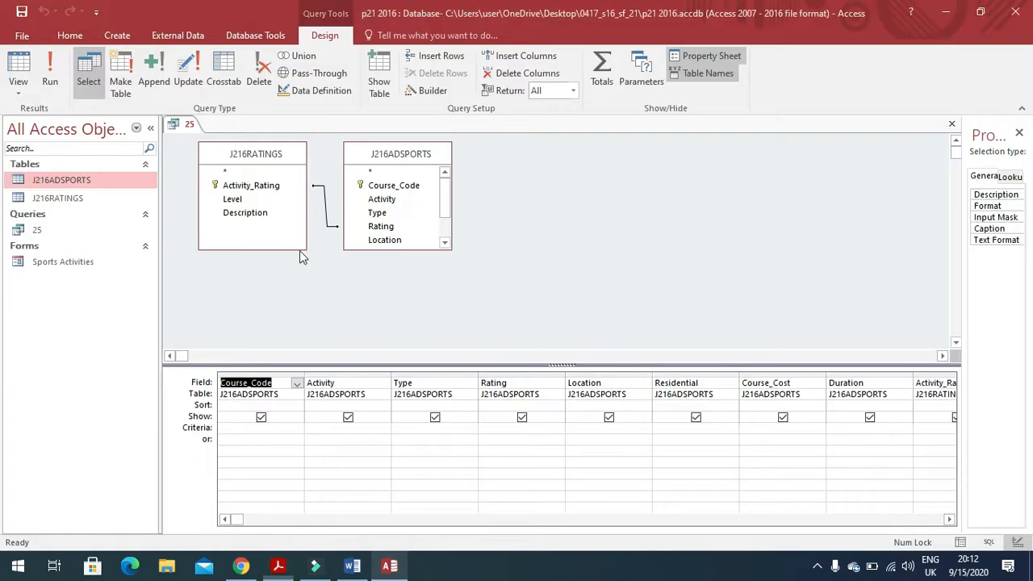
key("alt+Tab")
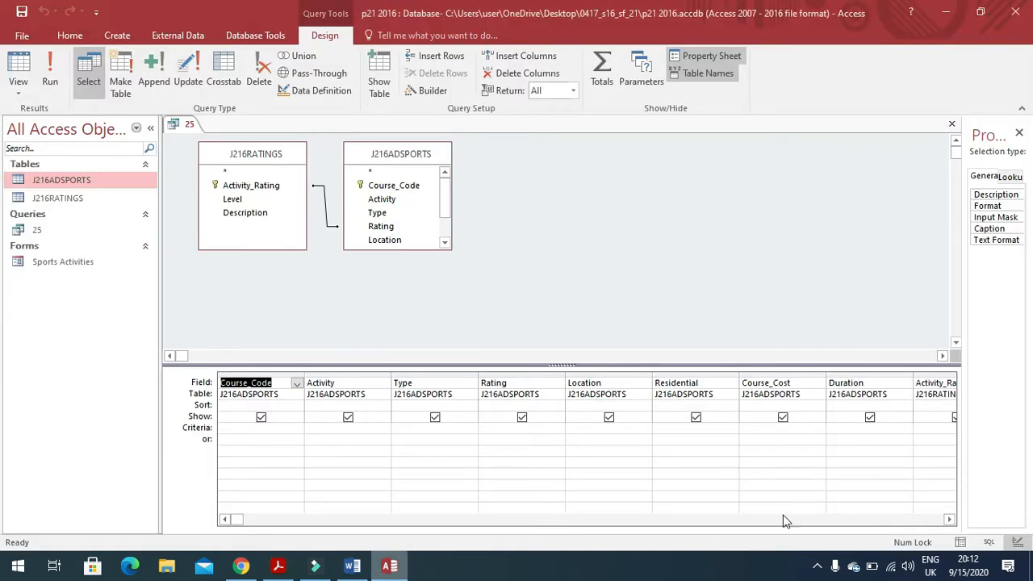
- Build the expression [Course_Cost] / [Duration] in the first empty query column after Description, checking the formula against the exam PDF
left_click(950, 519)
left_click(950, 520)
left_click(950, 520)
left_click(950, 520)
left_click(950, 520)
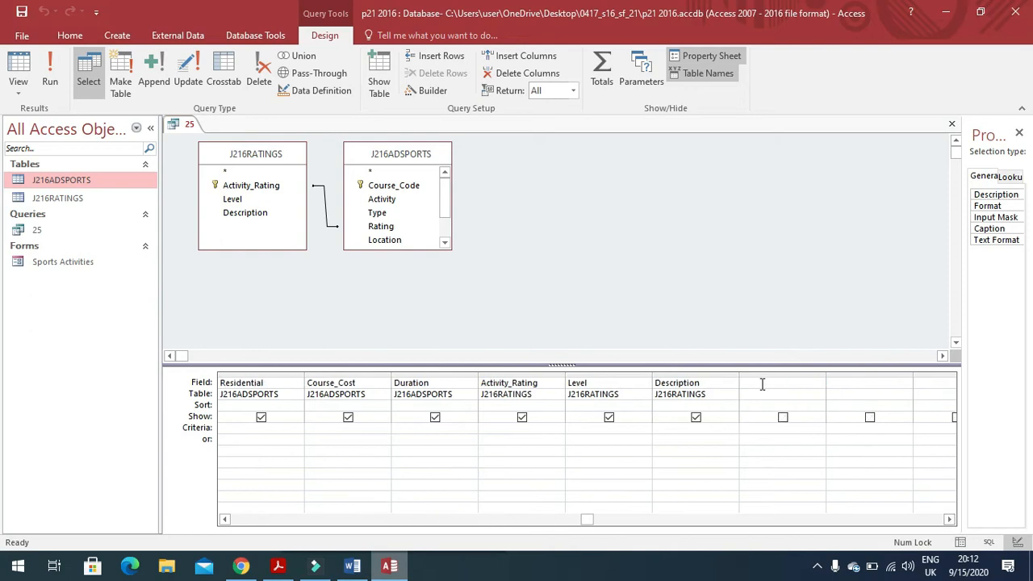
left_click(762, 385)
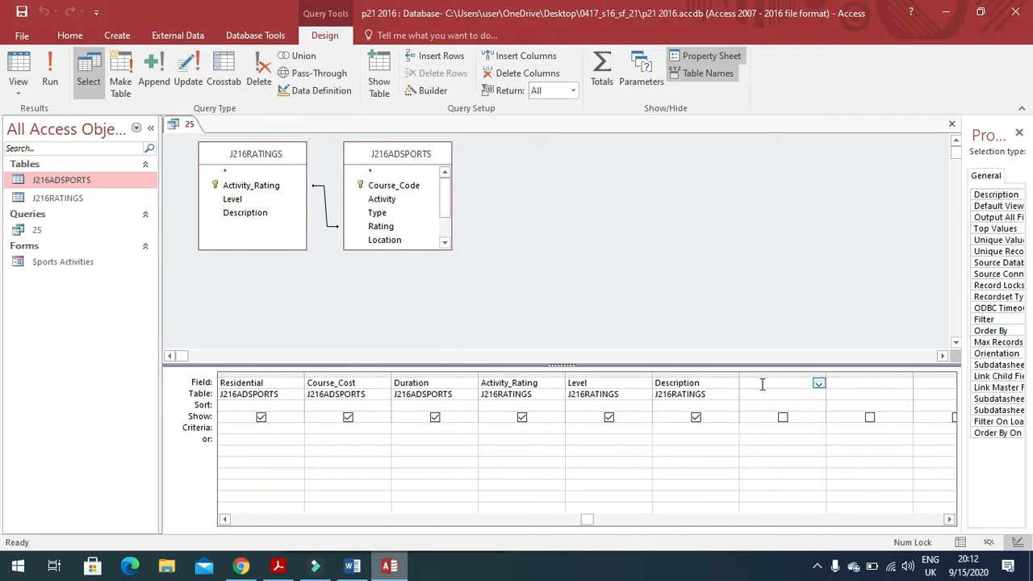
left_click(428, 94)
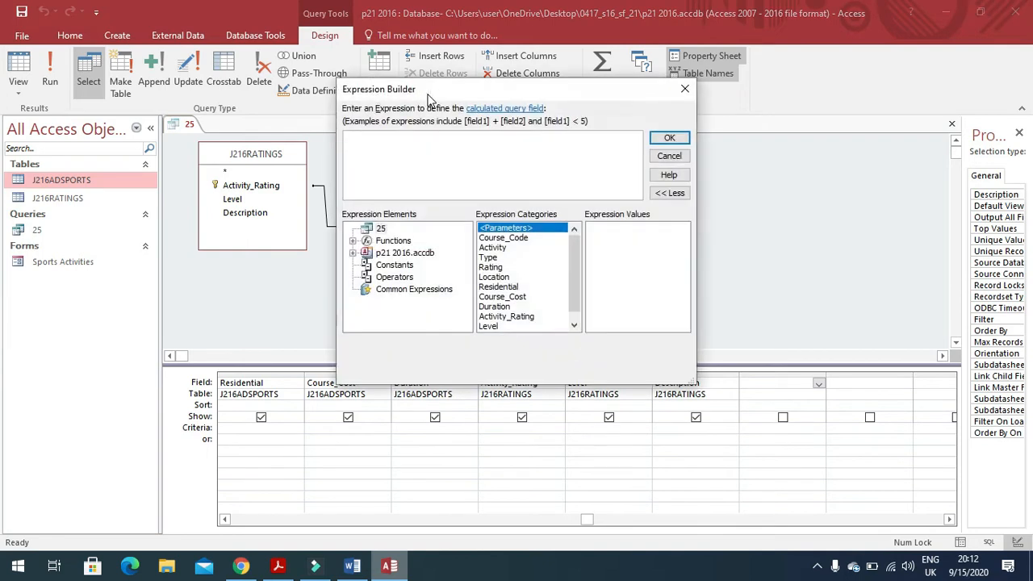
double_click(526, 297)
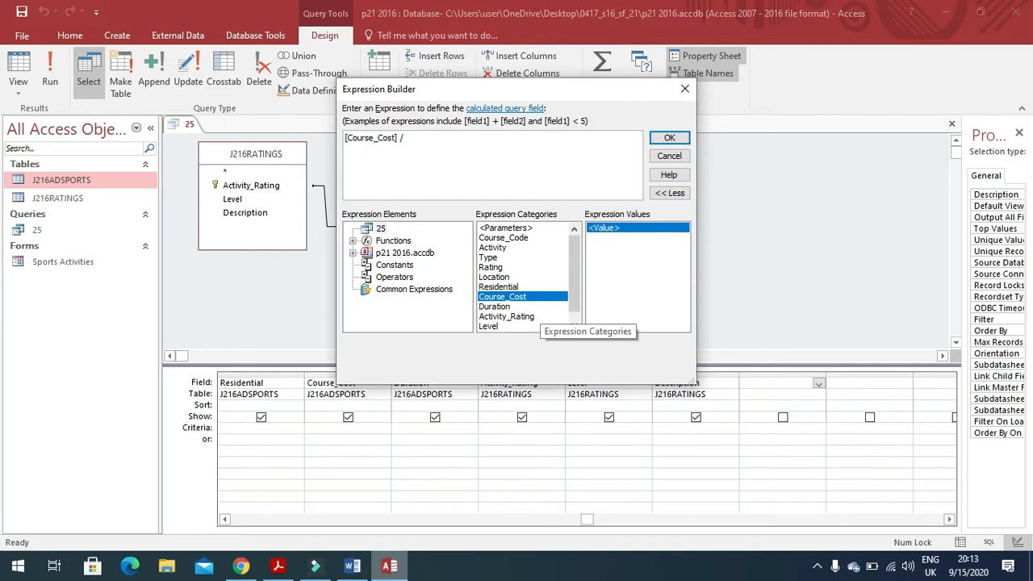
double_click(494, 307)
key("alt+Tab")
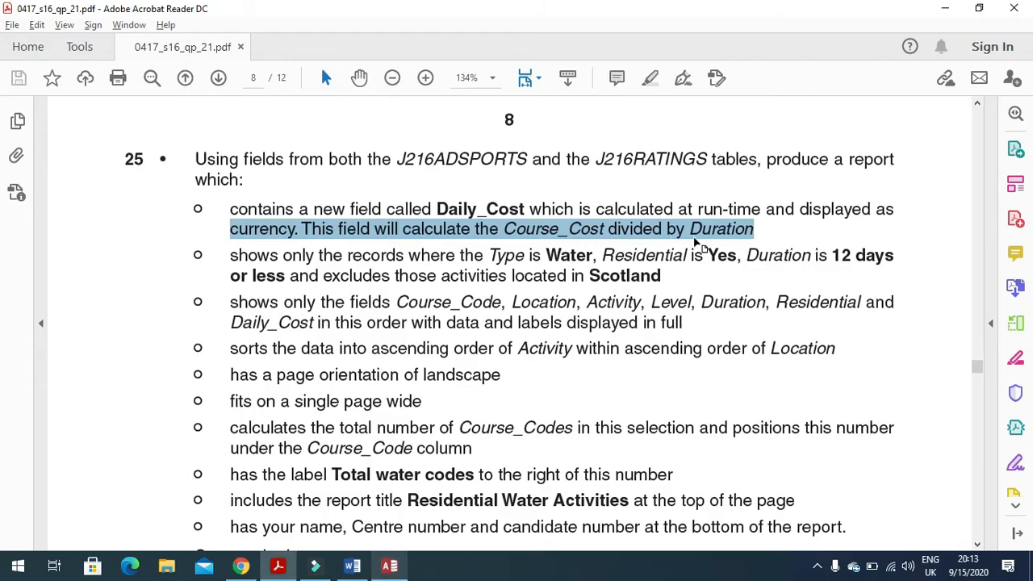
key("alt+Tab")
left_click(667, 139)
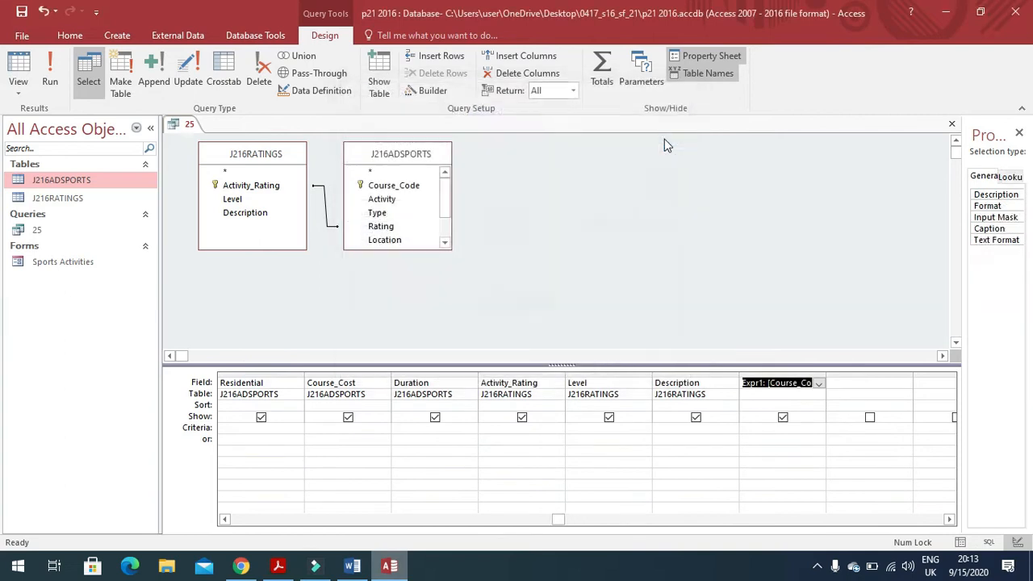
- Select the default name Expr1 of the calculated query field for editing
left_click_drag(765, 385, 741, 382)
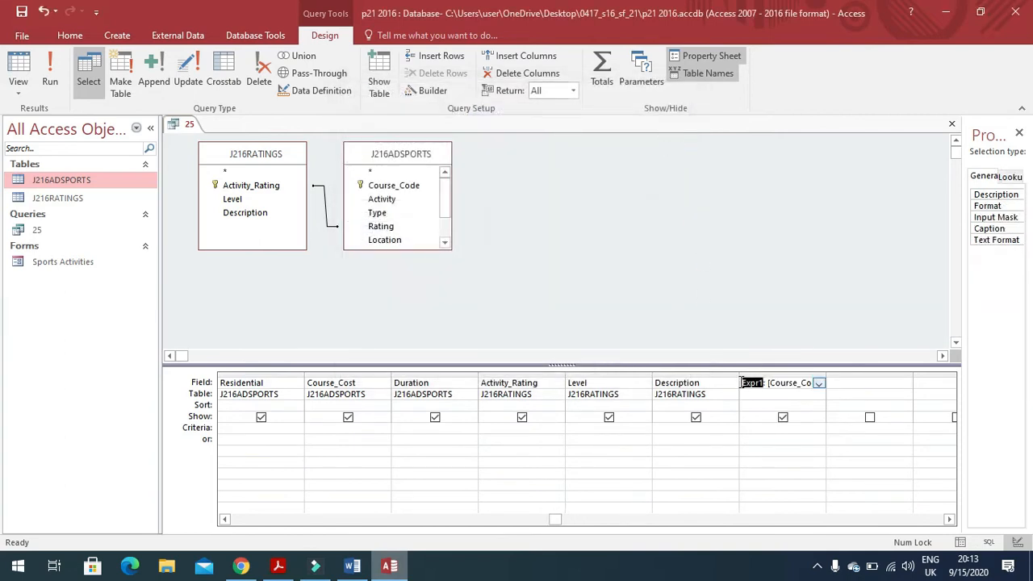
- Rename the calculated field in the query to Daily_Cost and save query 25
key("Caps_Lock")
key("alt+Tab")
key("alt+Tab")
type("D")
type("aily")
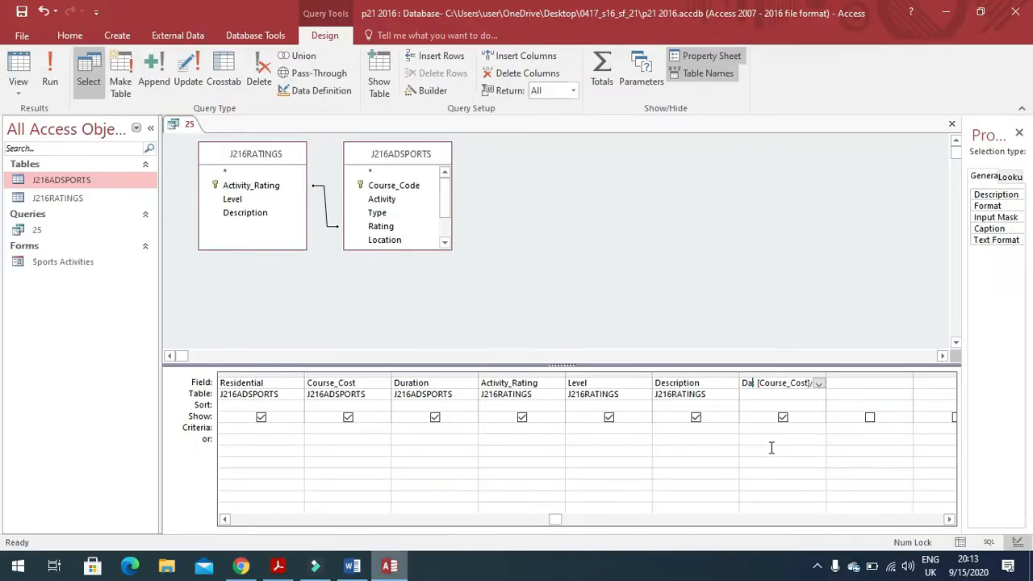
type("_Cost")
left_click(20, 14)
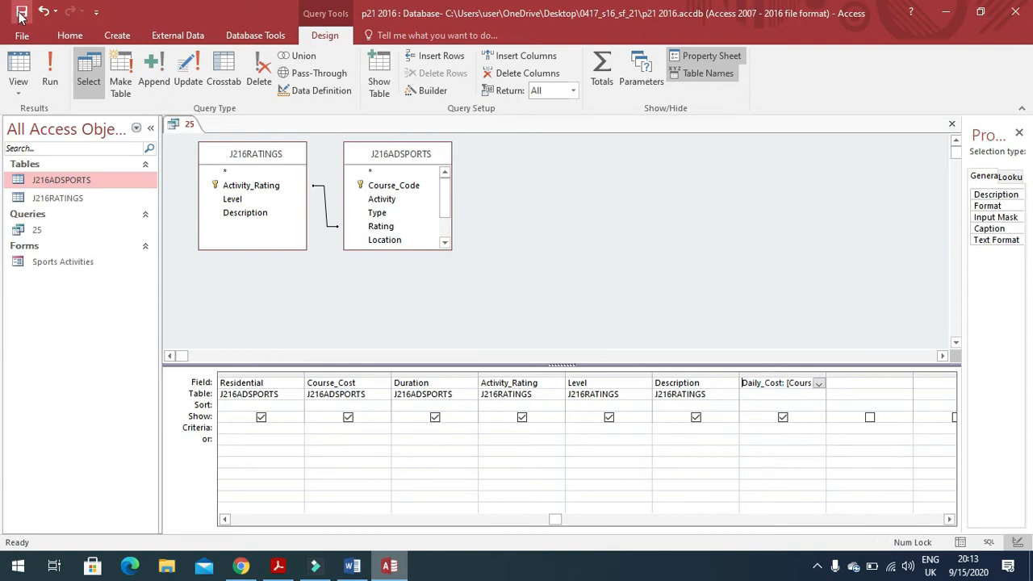
- Set the Daily_Cost field's format to Euro and run the query to check that column
left_click_drag(963, 239, 817, 242)
left_click(1016, 197)
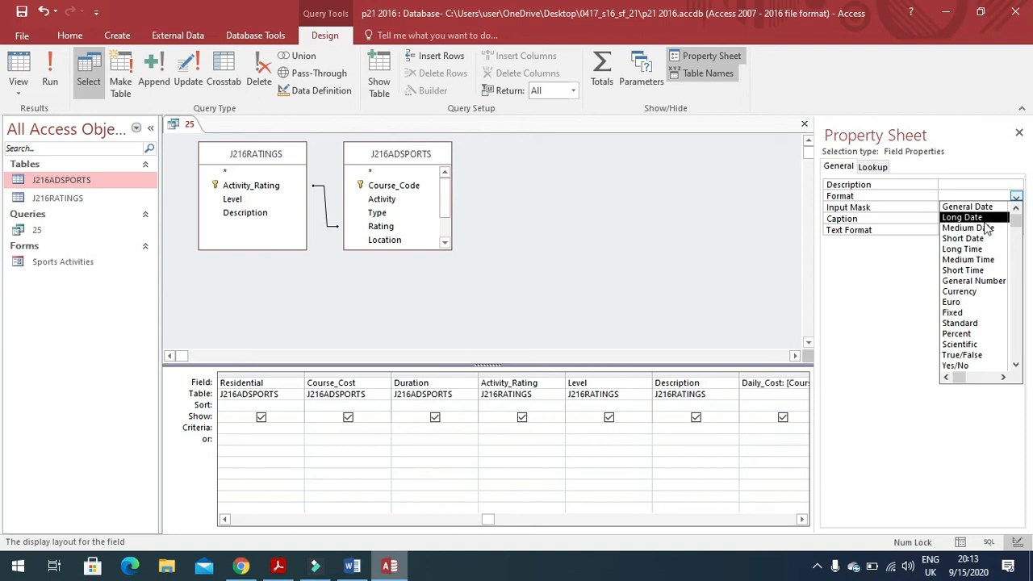
left_click(960, 302)
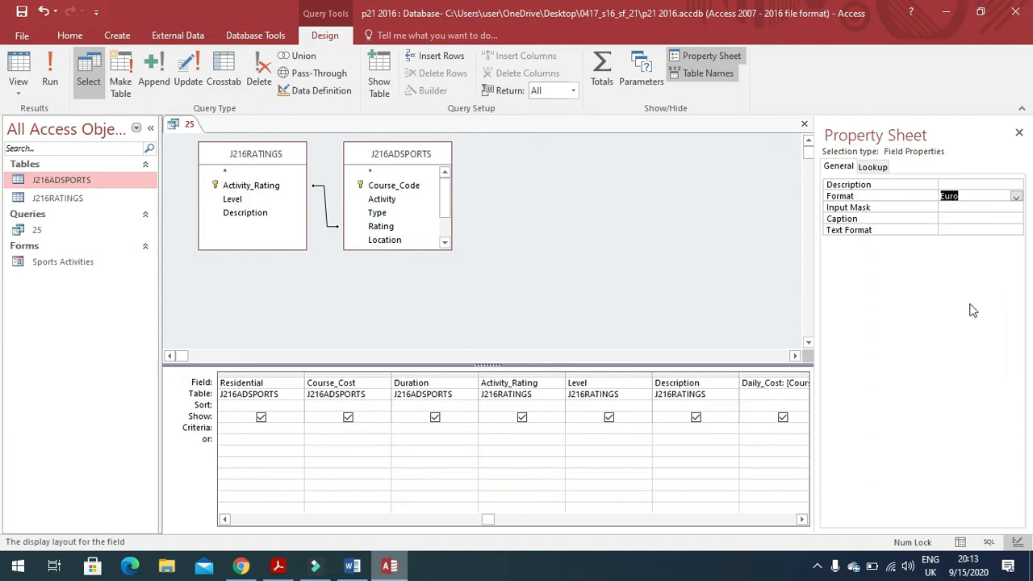
left_click(46, 78)
left_click_drag(466, 545, 697, 548)
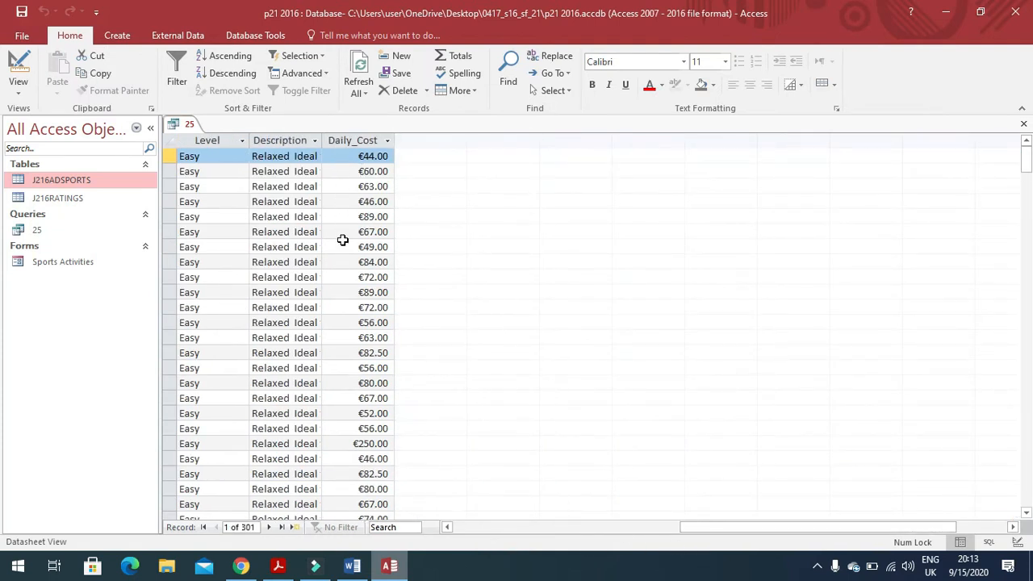
- Check the record-selection criteria in the question paper PDF and return query 25 to Design View
key("alt+Tab")
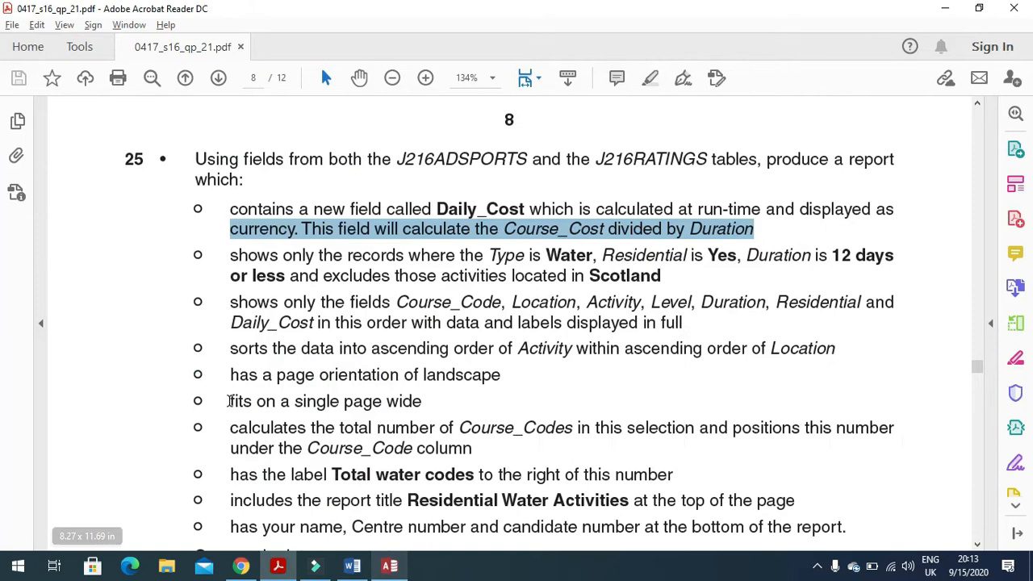
left_click_drag(232, 267, 546, 257)
key("alt+Tab")
left_click(18, 69)
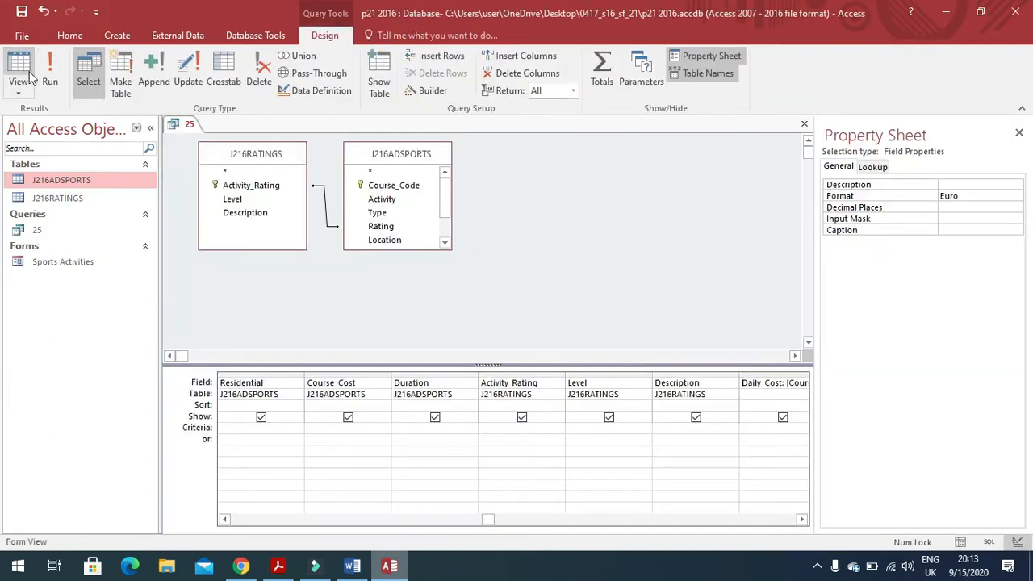
- Set the criterion of the query's Type field to water
left_click(225, 519)
left_click(225, 520)
left_click(225, 519)
left_click(225, 520)
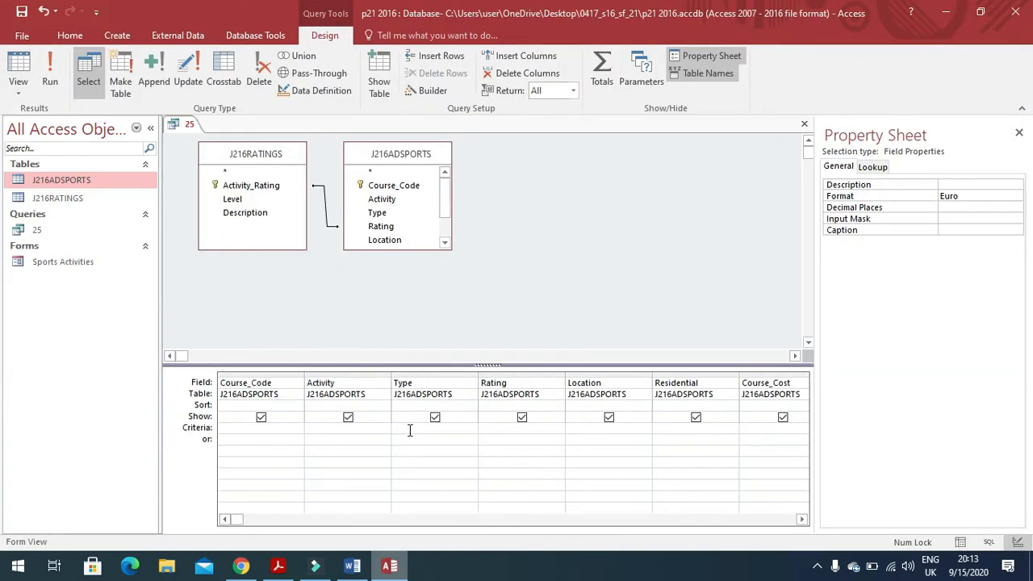
left_click(410, 431)
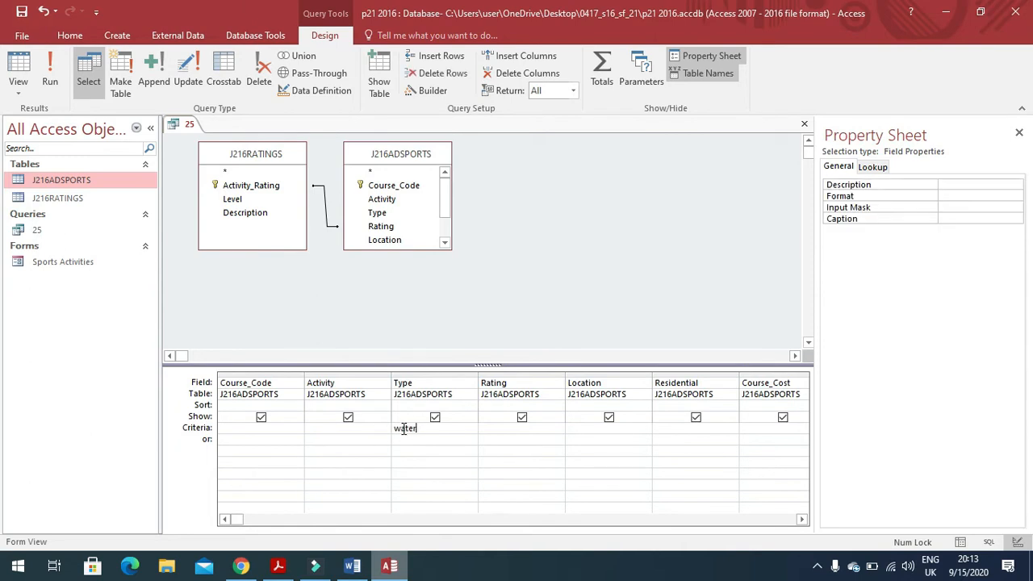
key("alt+Tab")
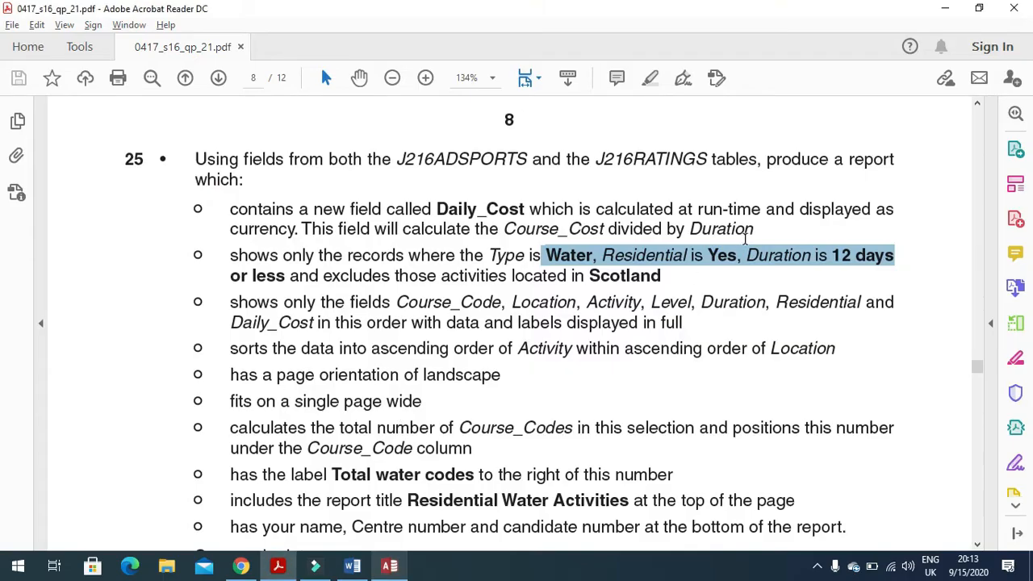
key("alt+Tab")
type("water")
- Set the criterion of the Residential field to Yes, checking it against the question paper
left_click(662, 428)
type("yes")
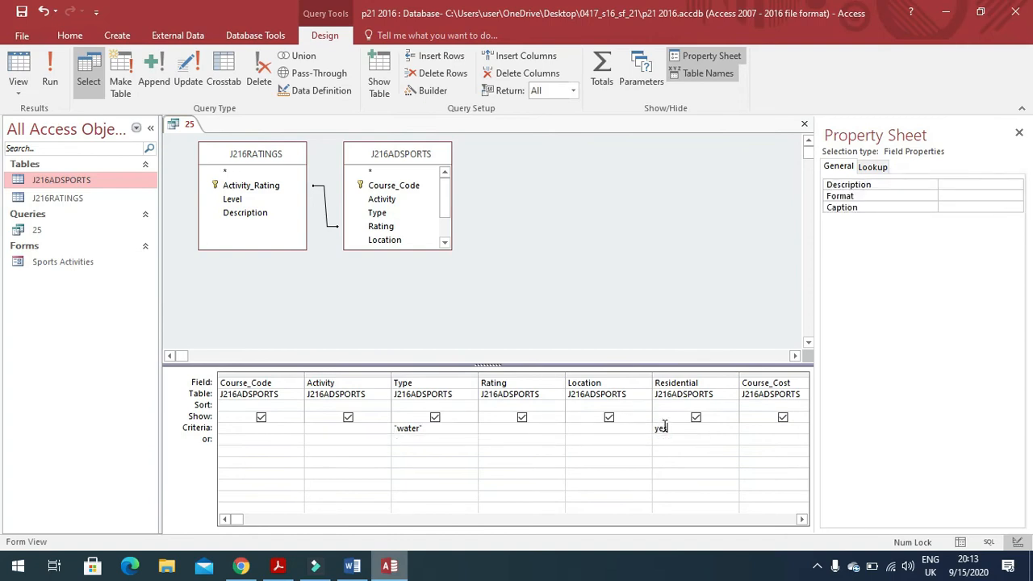
key("alt+Tab")
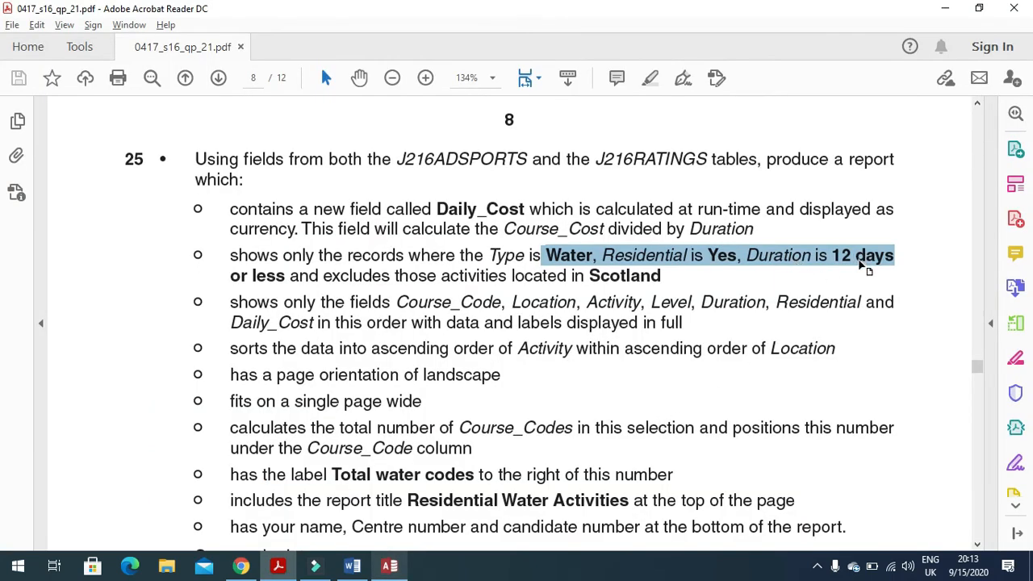
key("alt+Tab")
type("es")
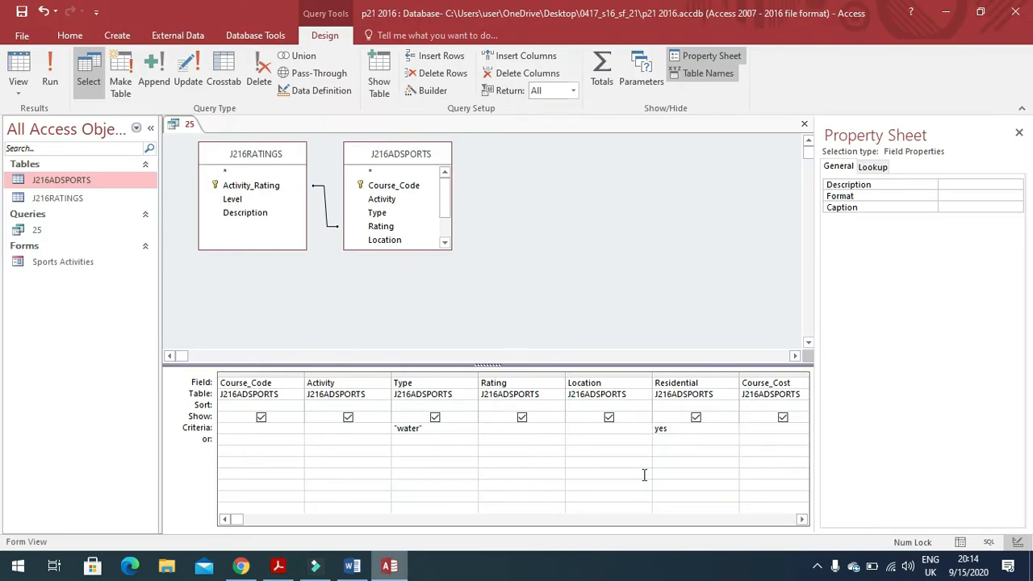
- Set the Duration criterion to <=12 and check the location exclusion in the question paper
left_click(803, 519)
left_click(803, 519)
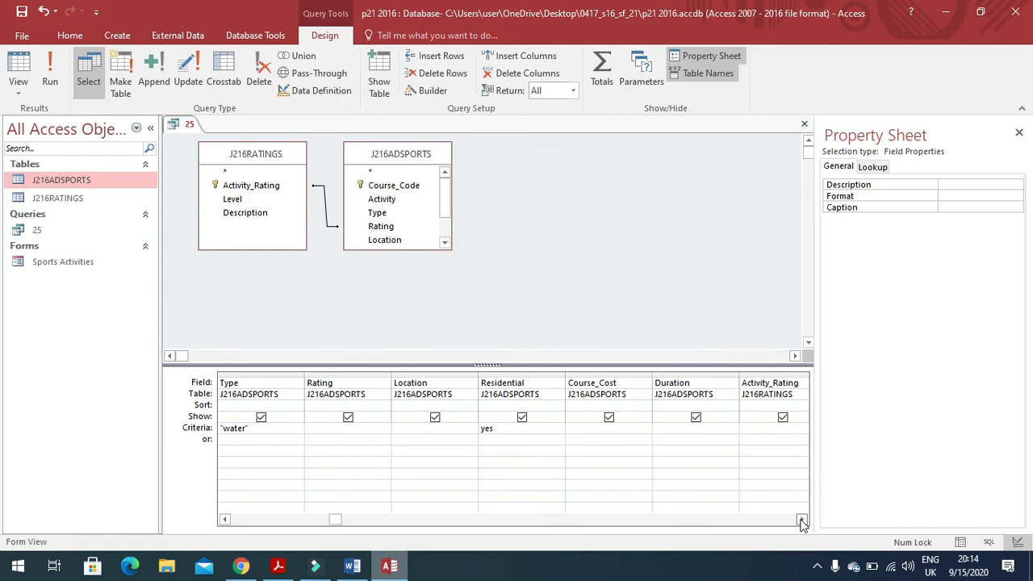
left_click(674, 429)
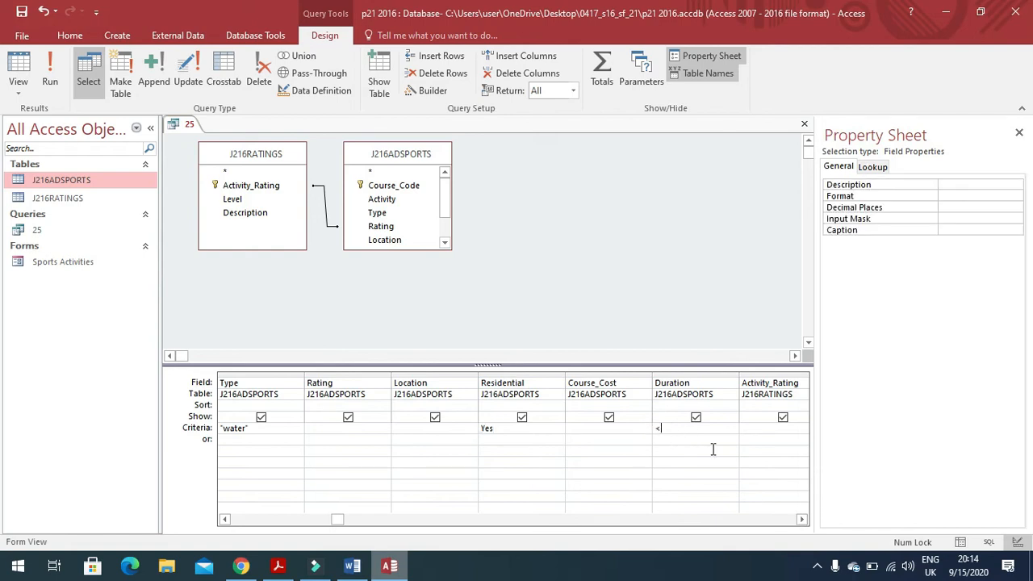
key("alt+Tab")
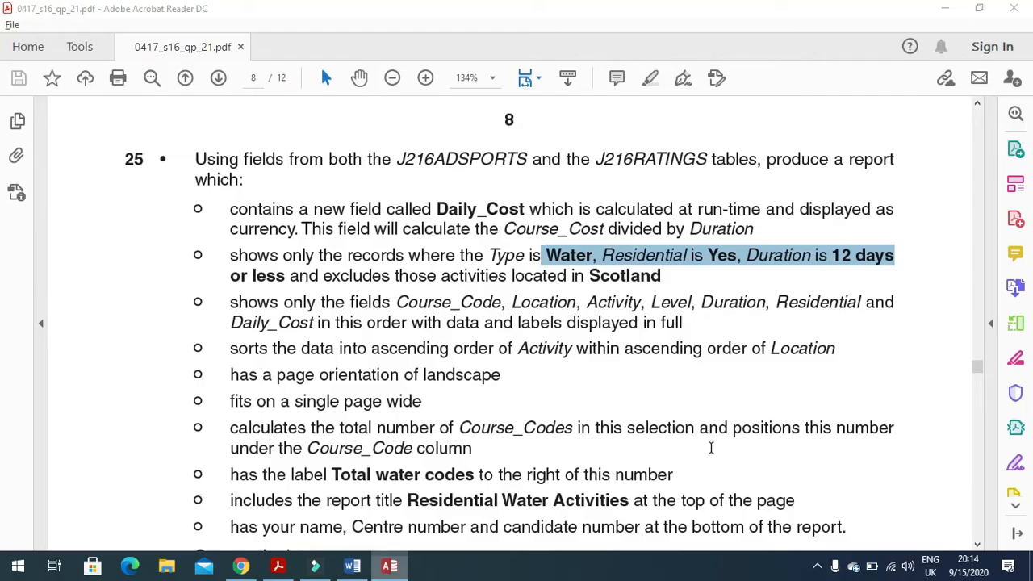
left_click_drag(292, 278, 658, 287)
key("alt+Tab")
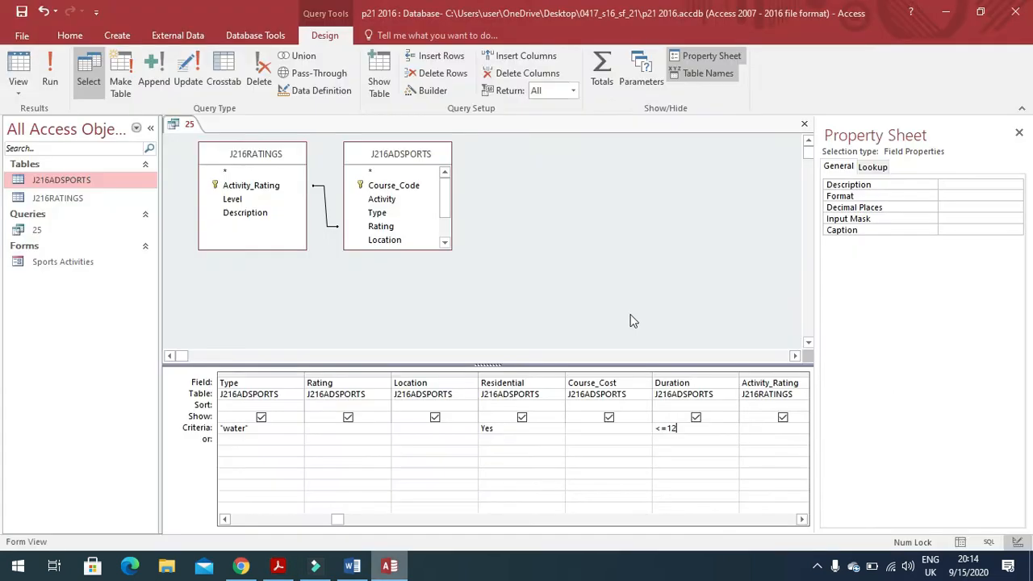
- Exclude Scotland by setting the Location field's criterion to <> Scotland
left_click(455, 428)
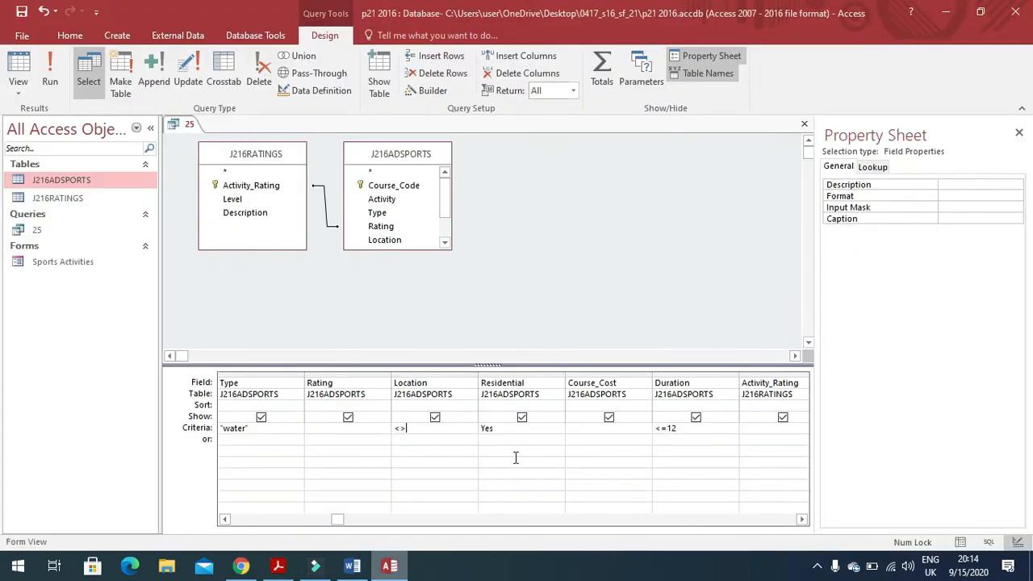
type("<> S")
key("Caps_Lock")
type("cotland")
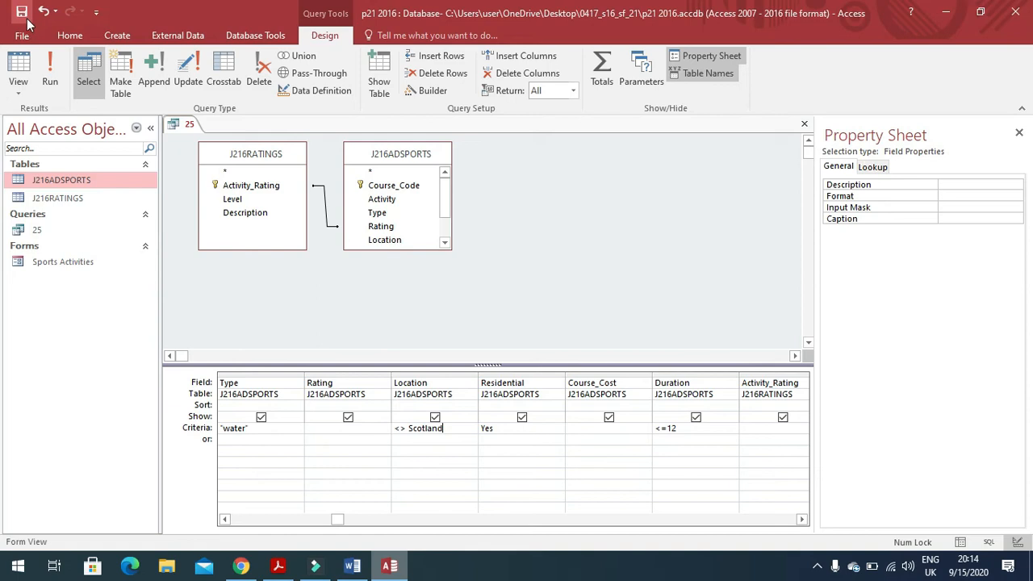
- Run query 25 and review the filtered records against the criteria
left_click(49, 72)
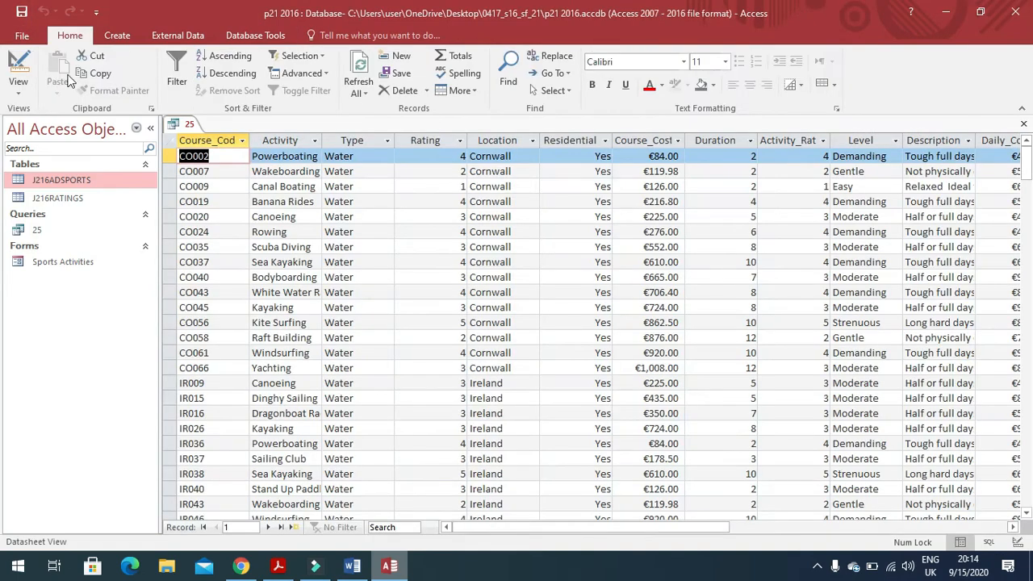
scroll(511, 289, "down", 14)
scroll(508, 290, "up", 12)
scroll(507, 290, "up", 2)
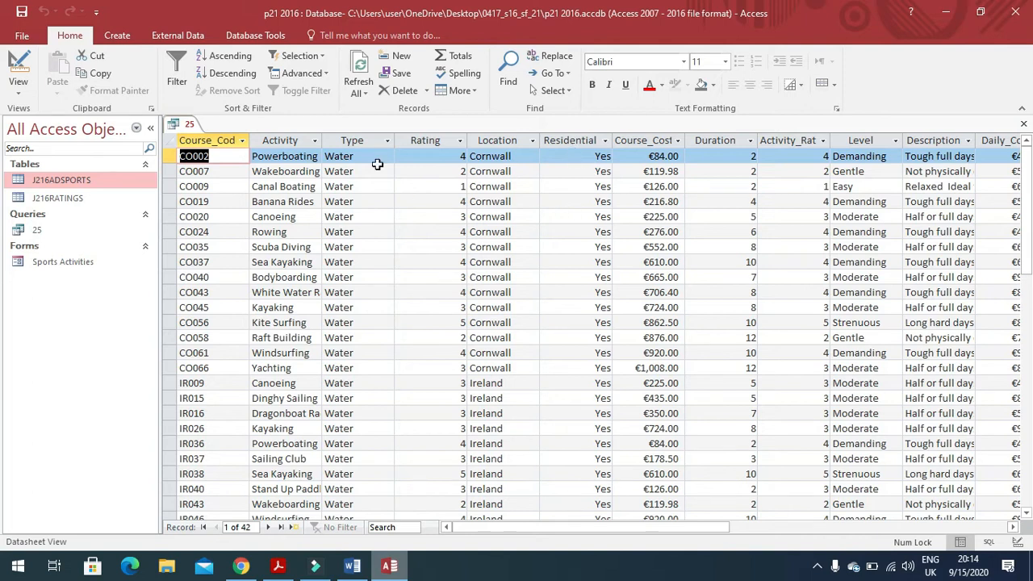
- Check the report's required fields in the question paper PDF, then return to Access and close query 25
left_click(277, 566)
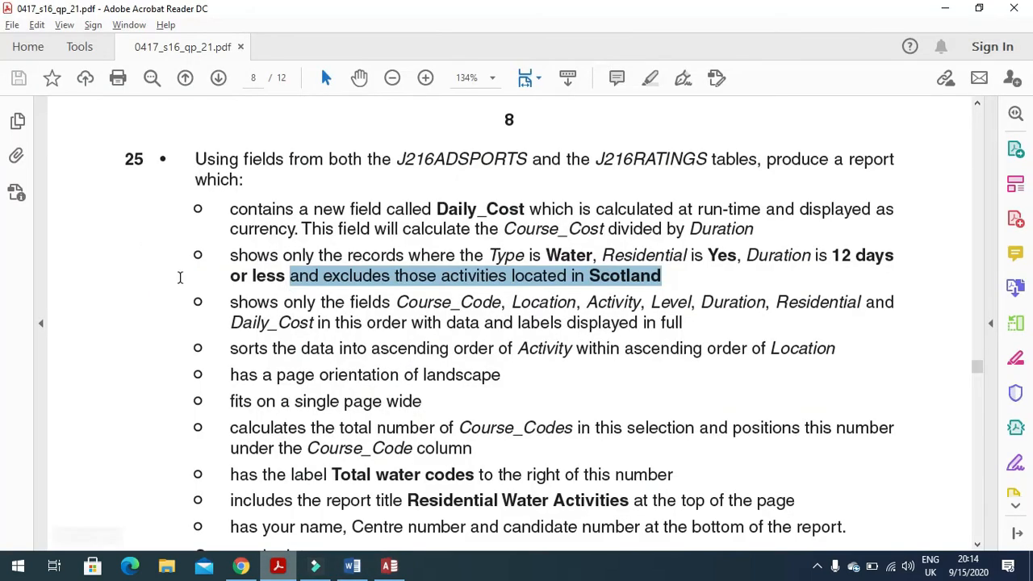
scroll(308, 263, "down", 2)
left_click_drag(219, 230, 501, 232)
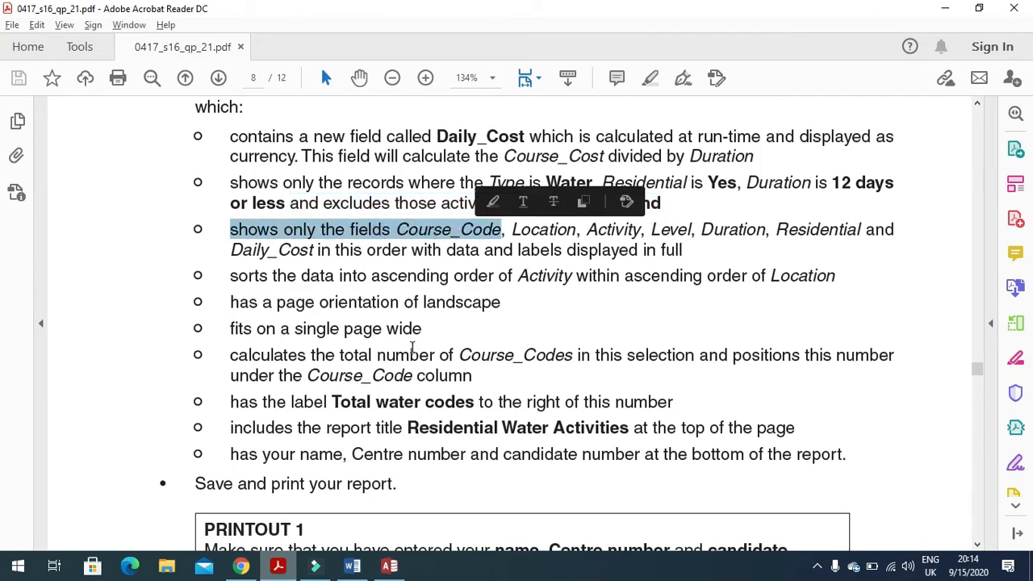
key("alt+Tab")
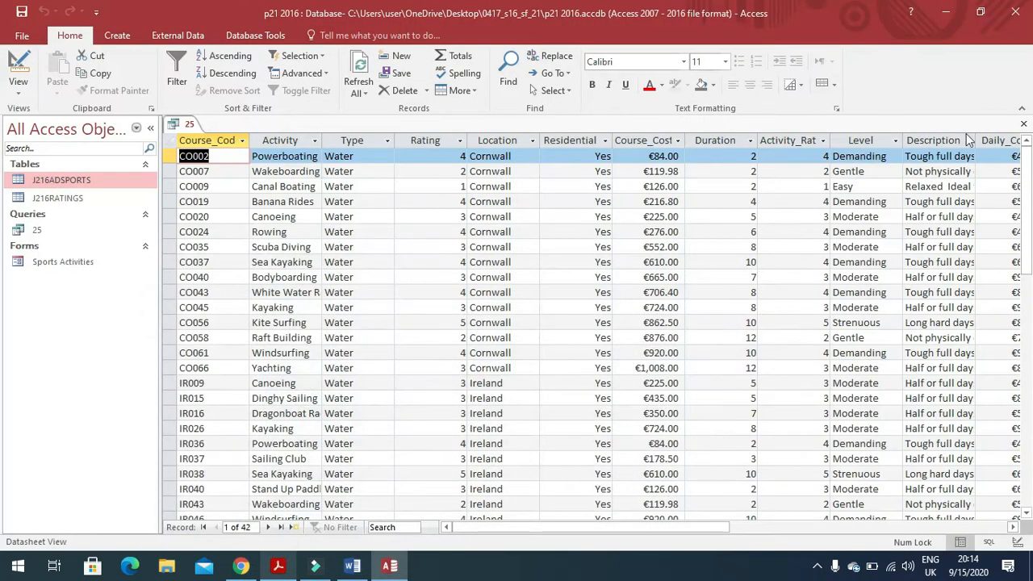
left_click(1024, 124)
- Start the Report Wizard based on query 25 and check the first required field in the question paper
left_click(108, 230)
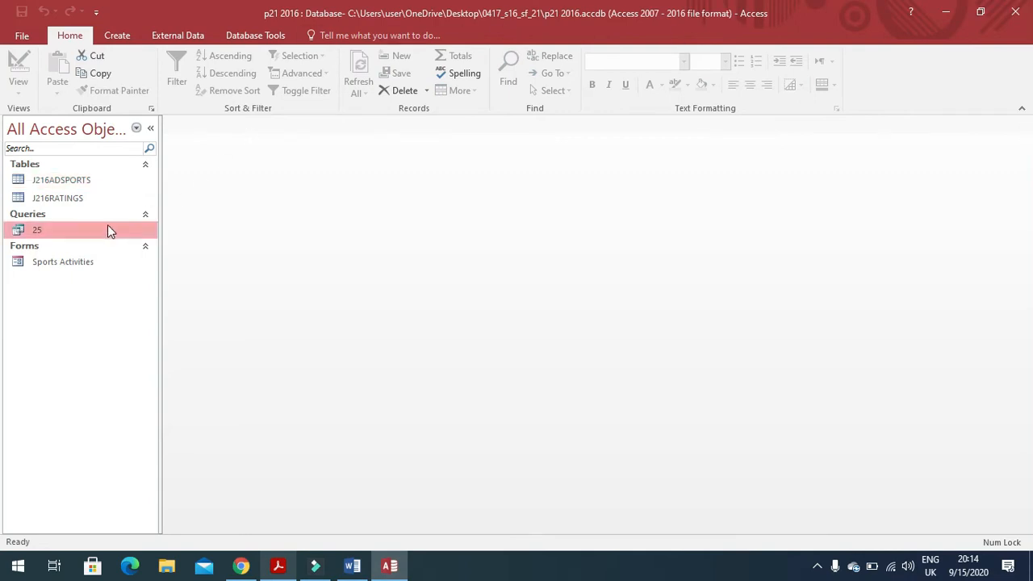
left_click(117, 35)
left_click(587, 66)
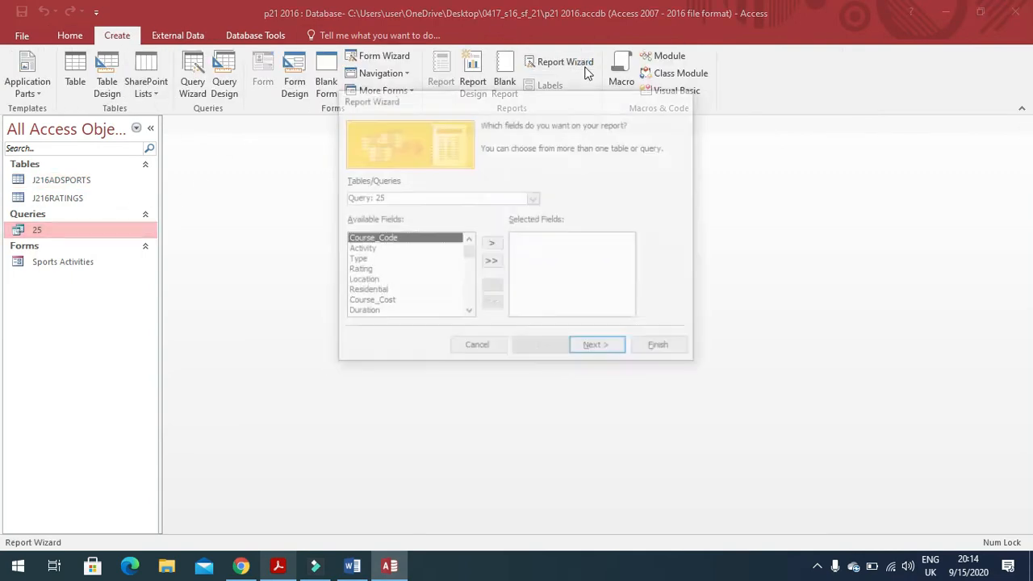
key("alt+Tab")
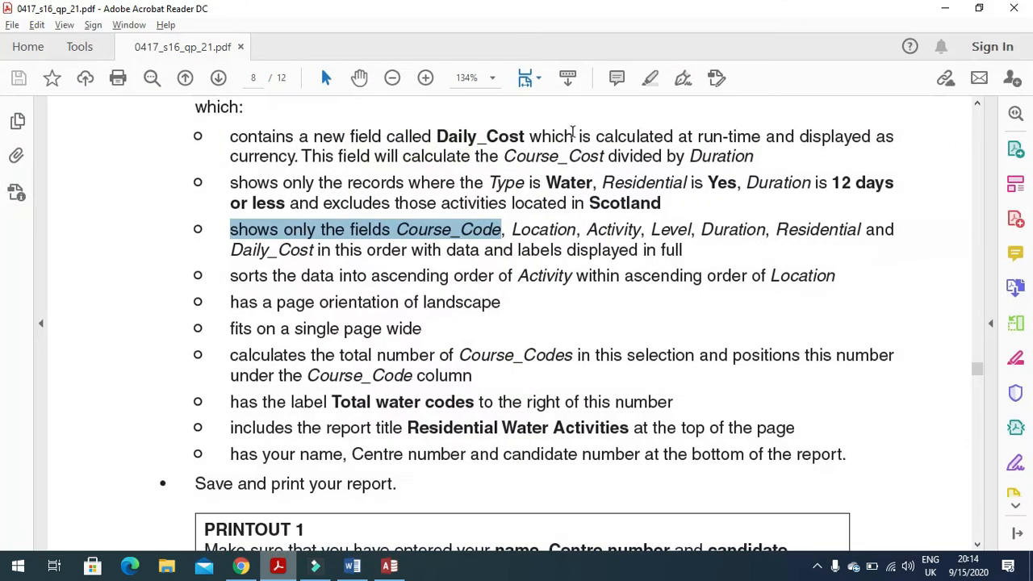
key("alt+Tab")
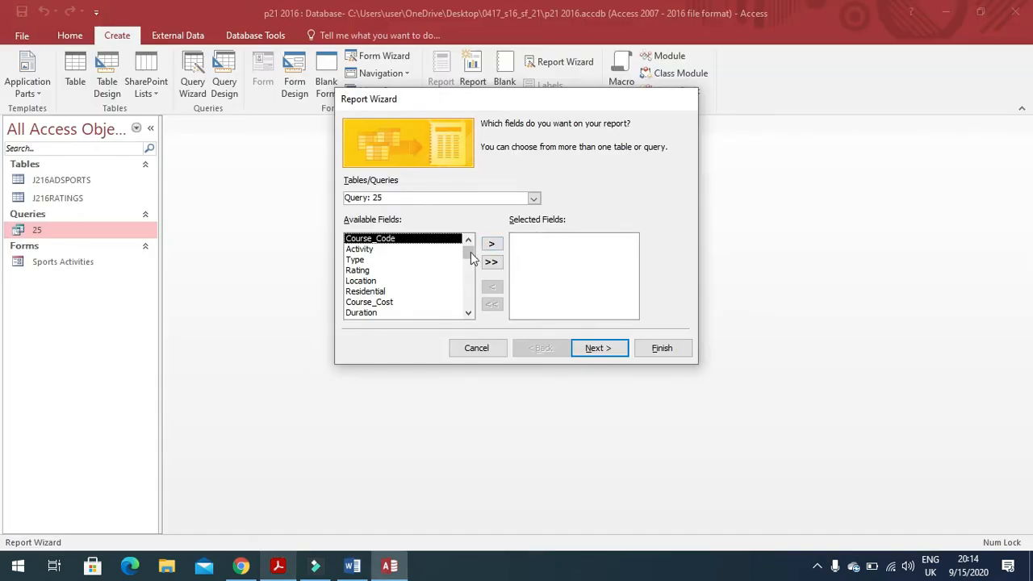
- Add Course_Code, Location and Activity to the report's selected fields, following the order in the question paper
left_click(492, 243)
left_click(382, 275)
left_click(491, 243)
key("alt+Tab")
left_click_drag(514, 232, 735, 254)
key("alt+Tab")
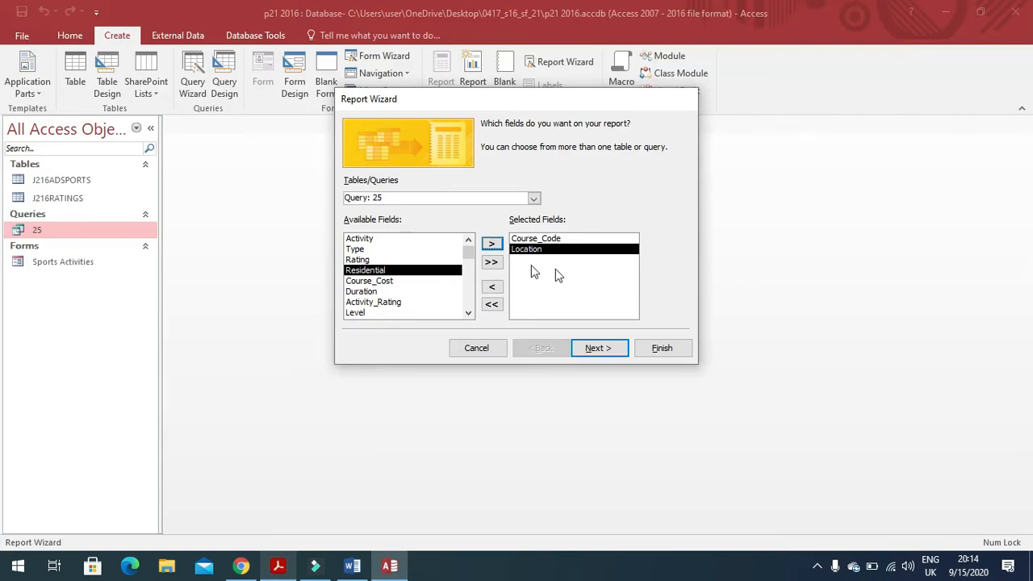
left_click(403, 239)
left_click(491, 243)
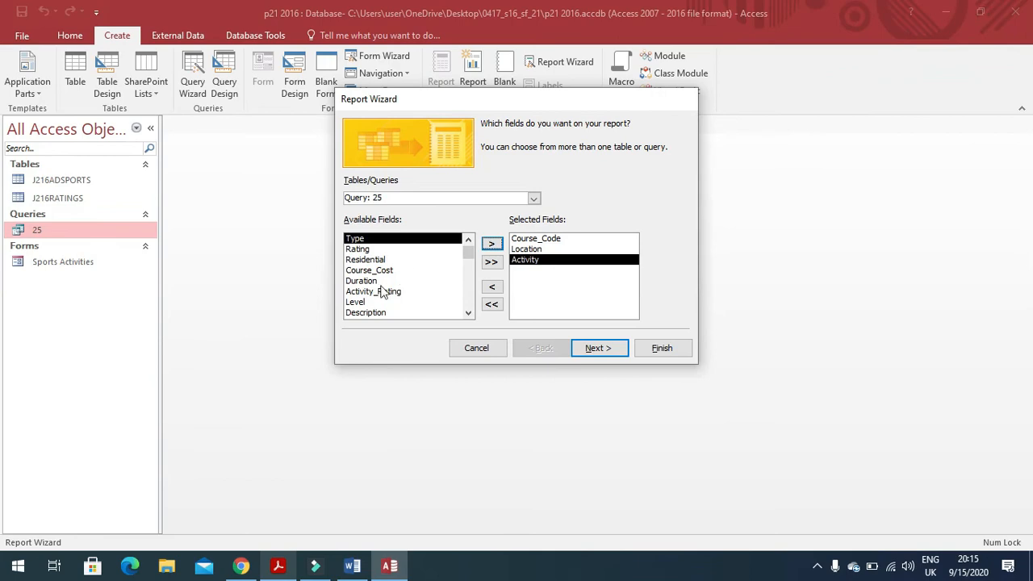
- Add the Level and Duration fields to the report after Activity
left_click(376, 302)
left_click(493, 244)
key("alt+Tab")
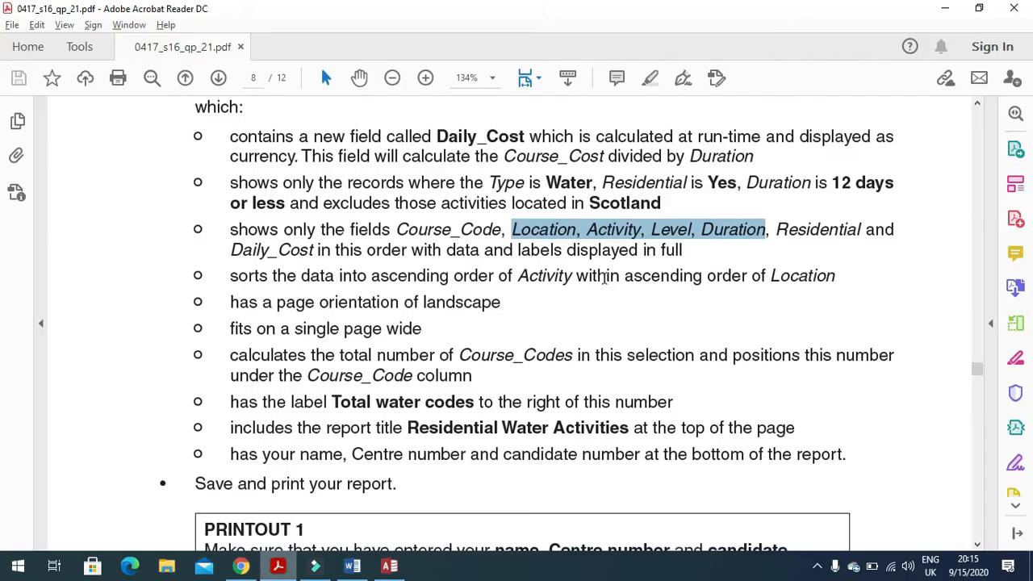
key("alt+Tab")
left_click(376, 280)
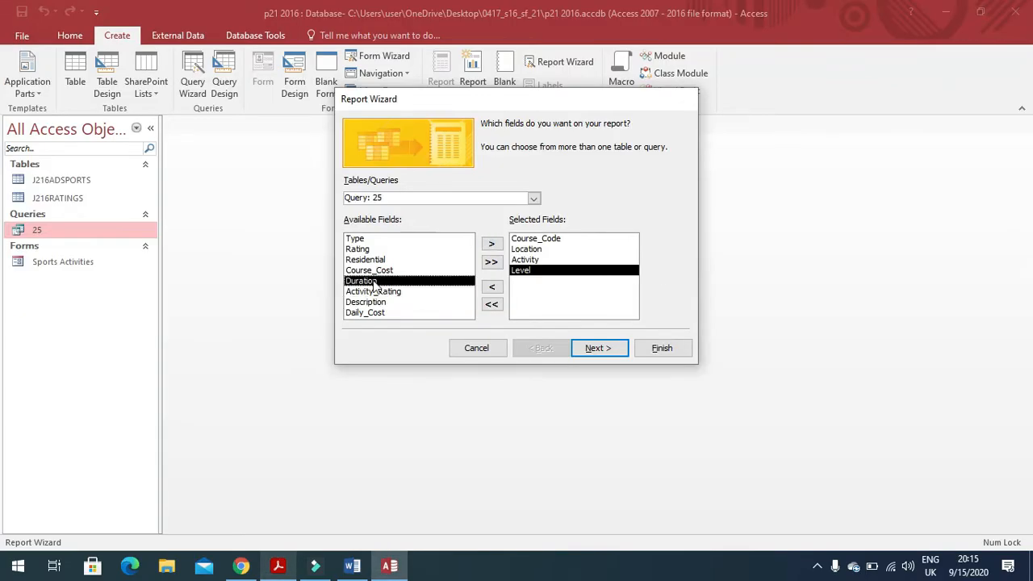
left_click(492, 244)
- Check the remaining fields in the question paper and add Residential and Daily_Cost to the report
key("alt+Tab")
left_click_drag(776, 232, 848, 232)
key("alt+Tab")
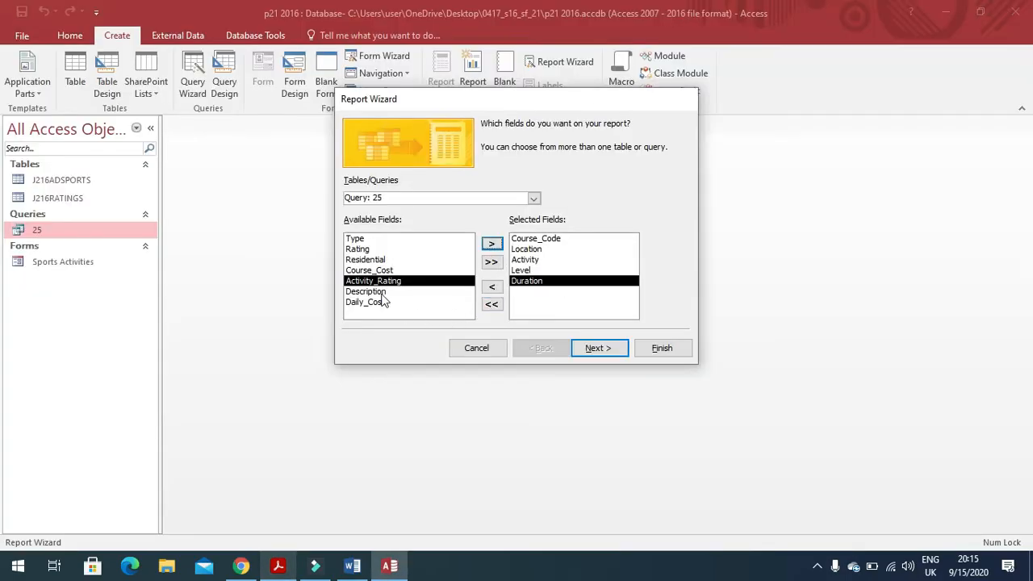
left_click(383, 260)
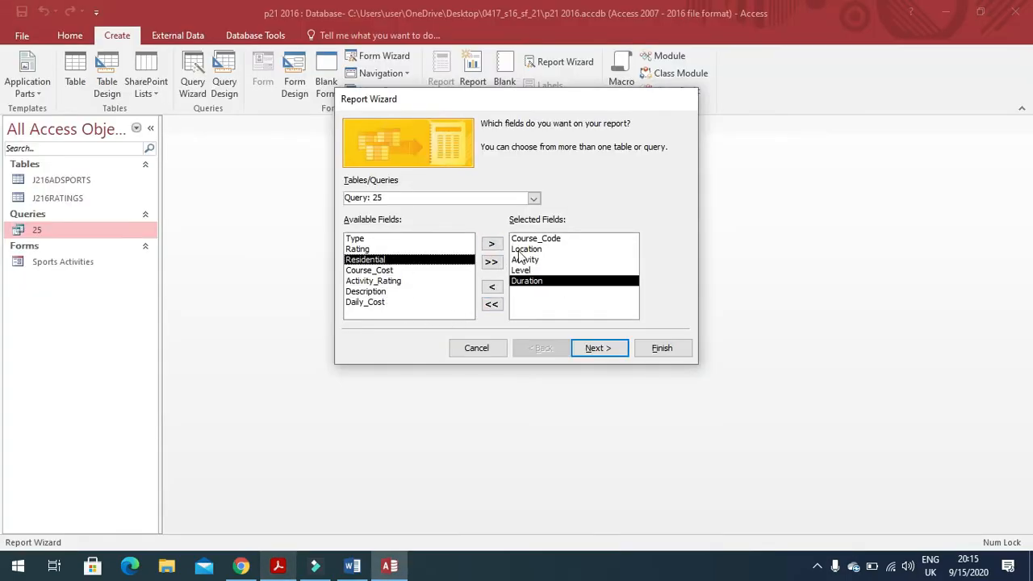
left_click(492, 244)
left_click(399, 291)
left_click(491, 243)
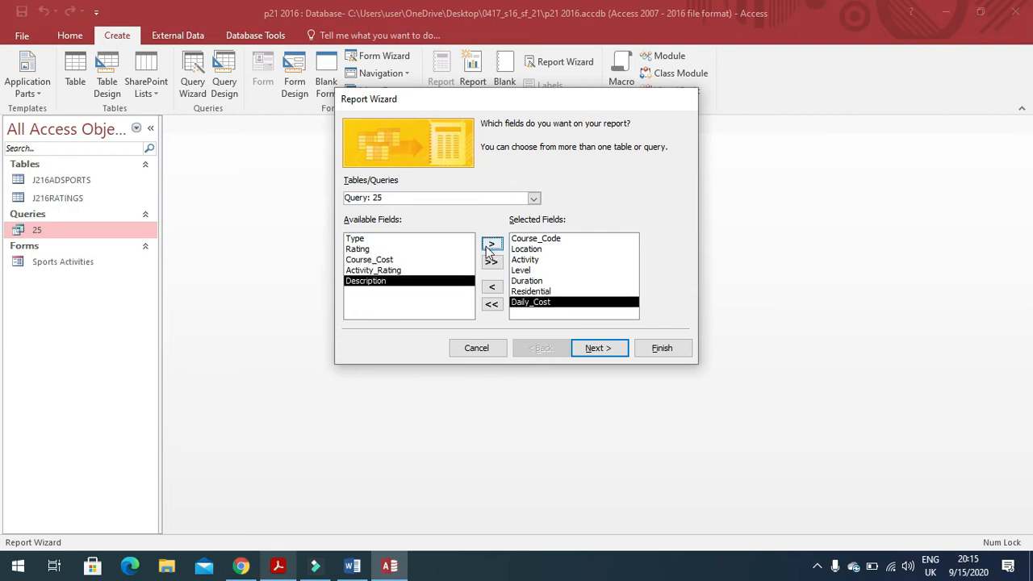
- Check the field display requirement in the question paper, keep the report data viewed by J216ADSPORTS and add no grouping levels
left_click(592, 349)
key("alt+Tab")
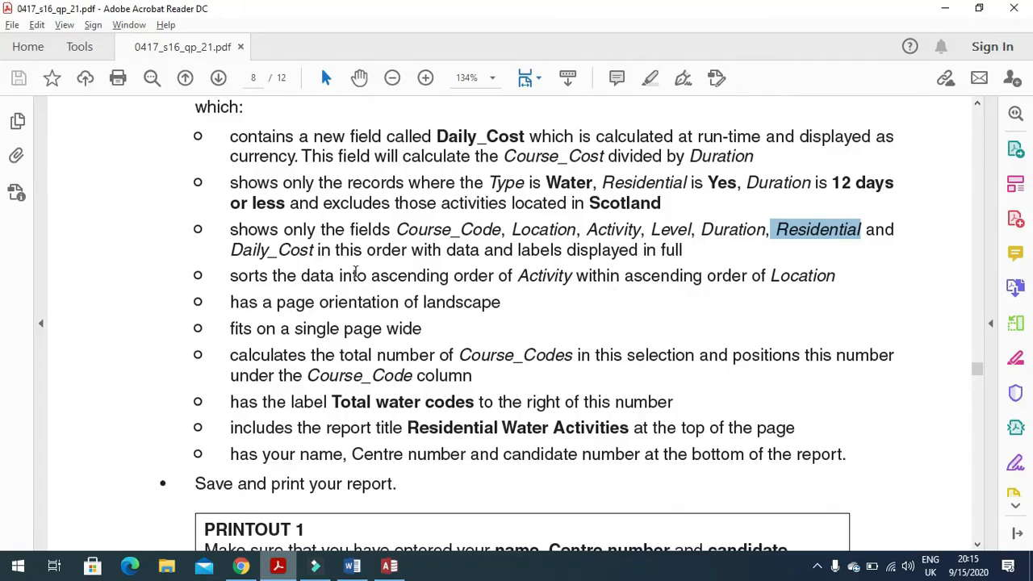
left_click_drag(329, 255, 683, 255)
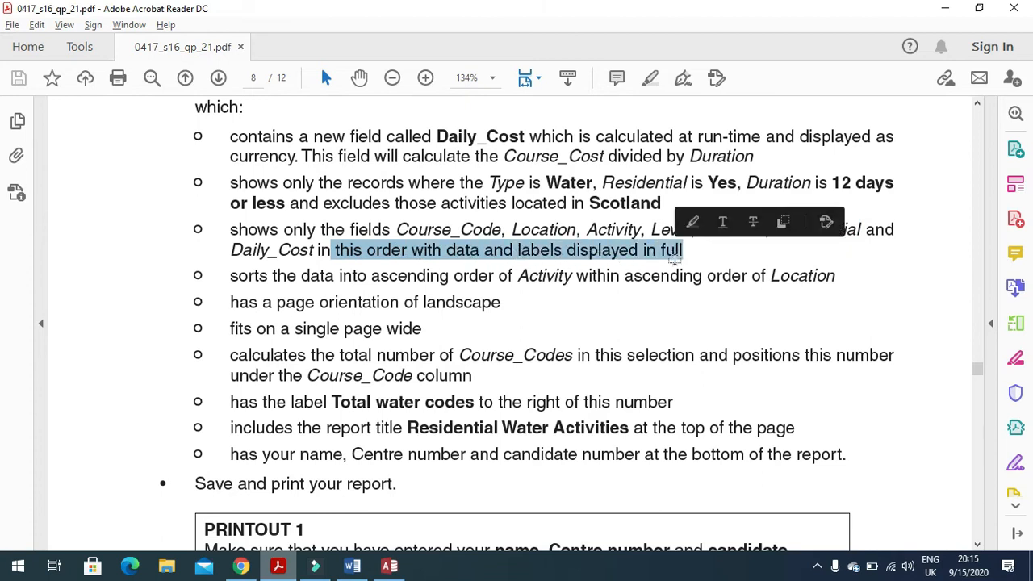
key("alt+Tab")
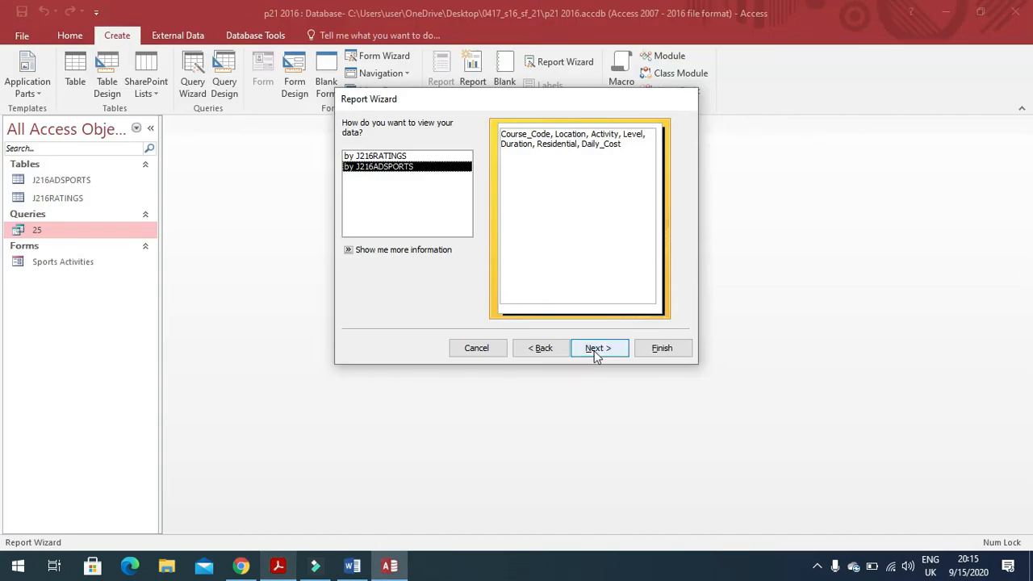
left_click(389, 158)
left_click(384, 167)
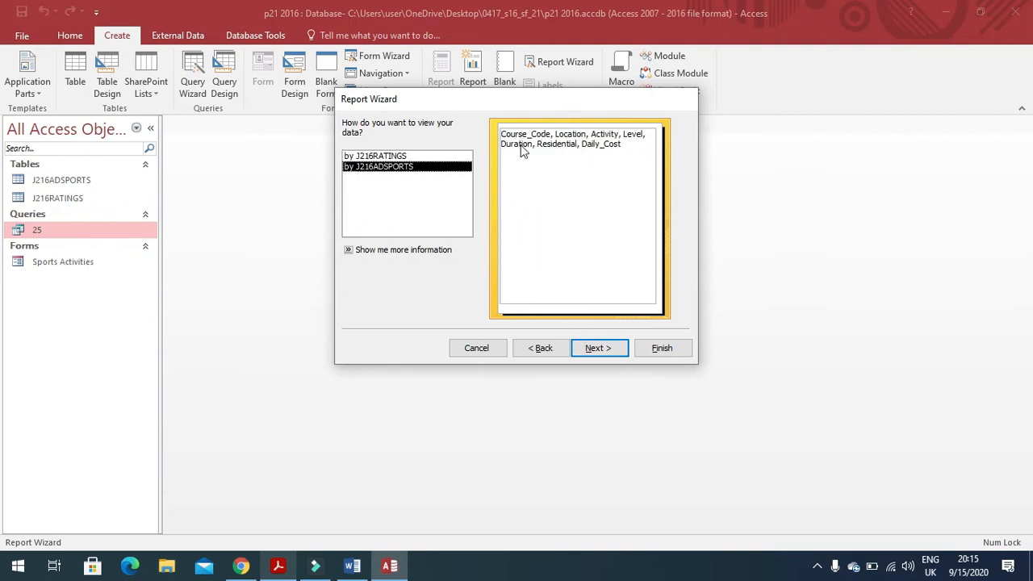
left_click(613, 352)
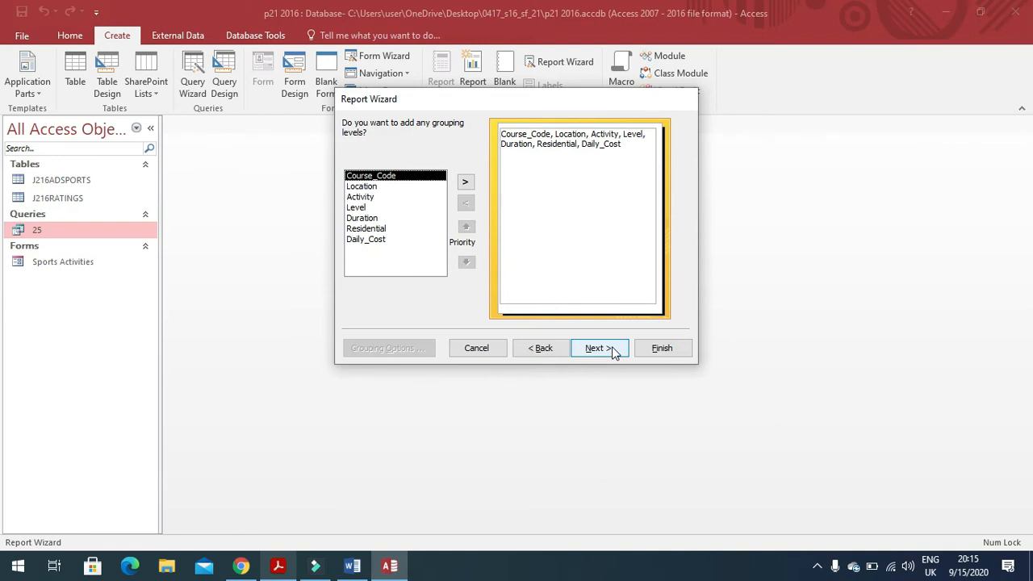
left_click(613, 352)
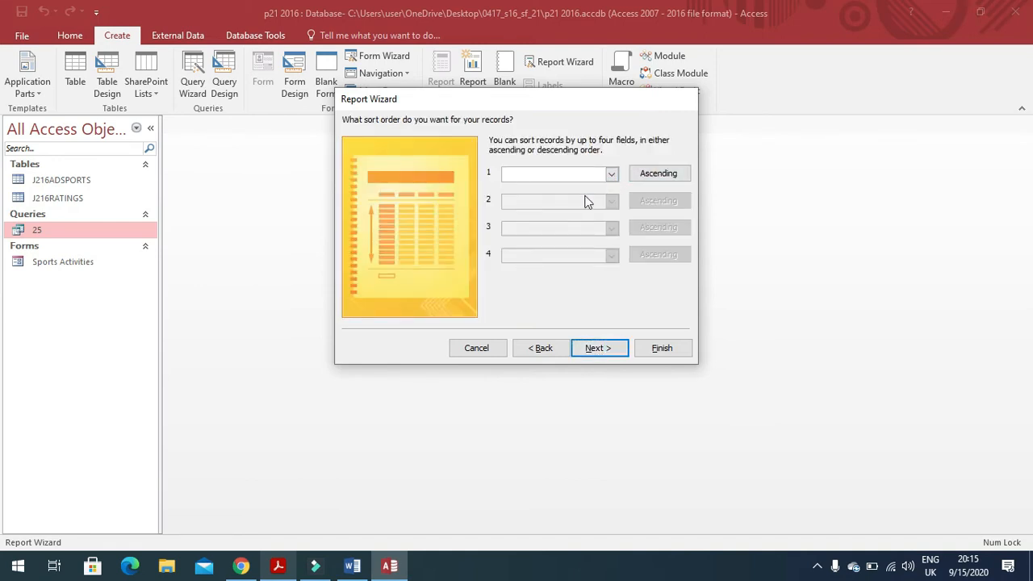
- Check the sorting requirement in the question paper and sort the report ascending by Activity, then by Location
key("alt+Tab")
left_click_drag(250, 278, 832, 279)
key("alt+Tab")
left_click(612, 174)
left_click(554, 221)
left_click(611, 200)
left_click(556, 238)
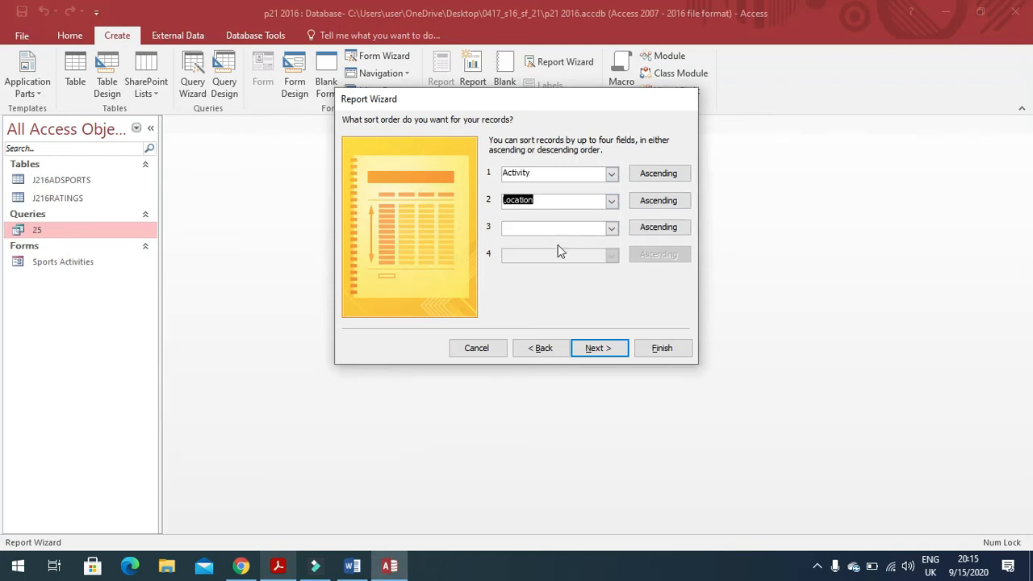
left_click(599, 348)
- Check the page orientation requirement in the question paper and set the tabular report to Landscape
key("alt+Tab")
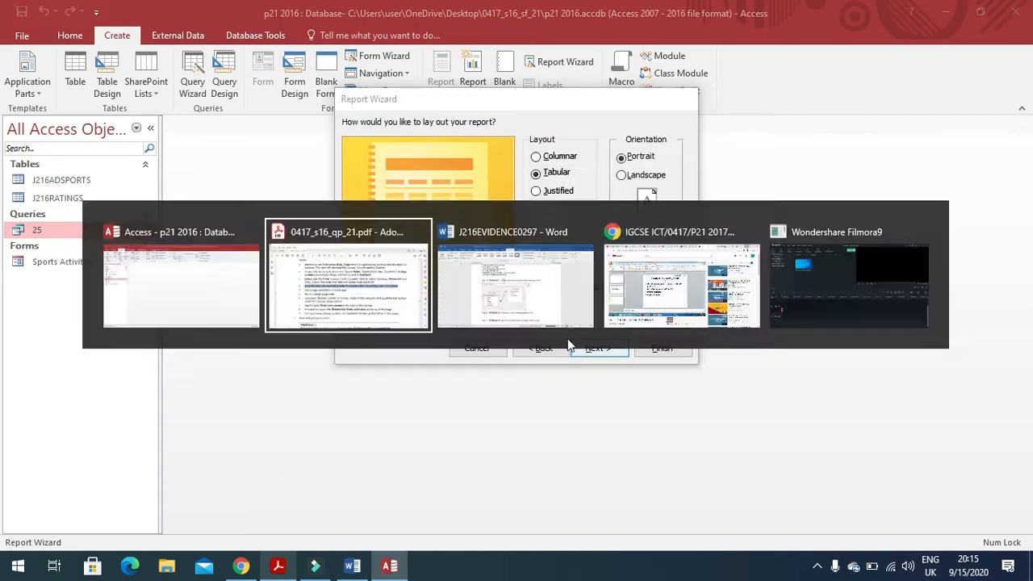
left_click_drag(502, 306, 320, 303)
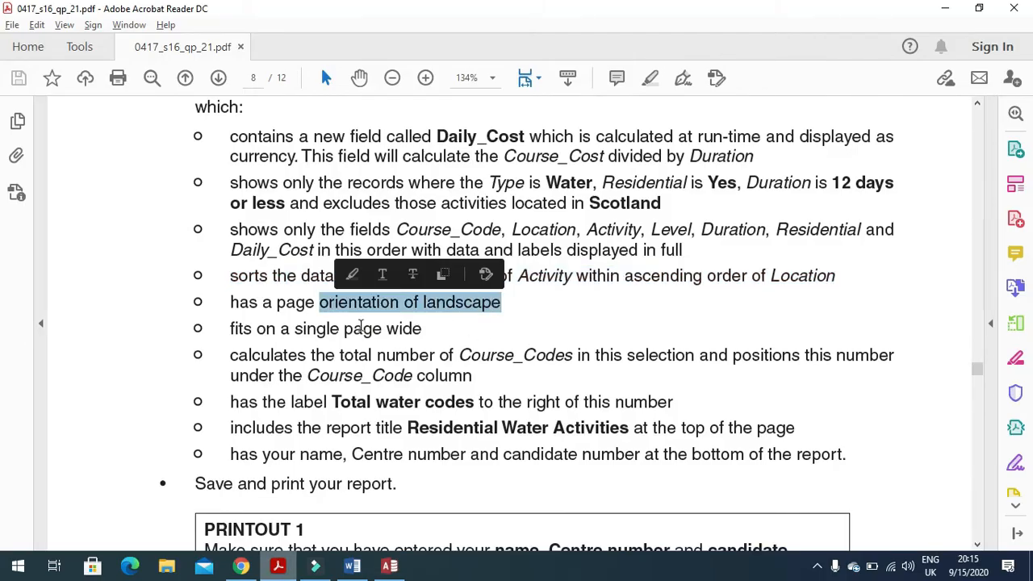
key("alt+Tab")
left_click(640, 178)
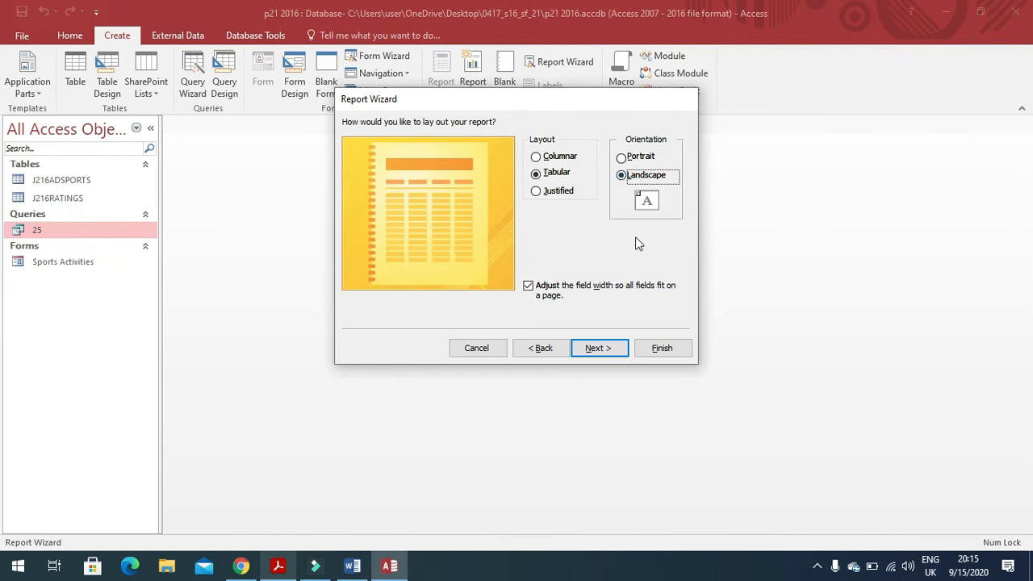
left_click(605, 350)
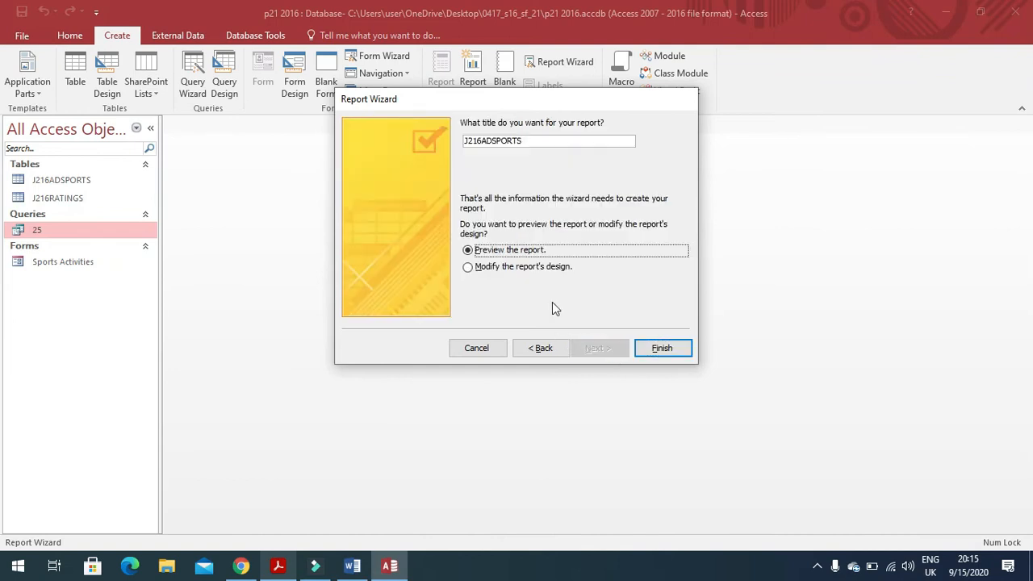
- Copy the title Residential Water Activities from the question paper, use it as the report title and finish the wizard with a preview
key("alt+Tab")
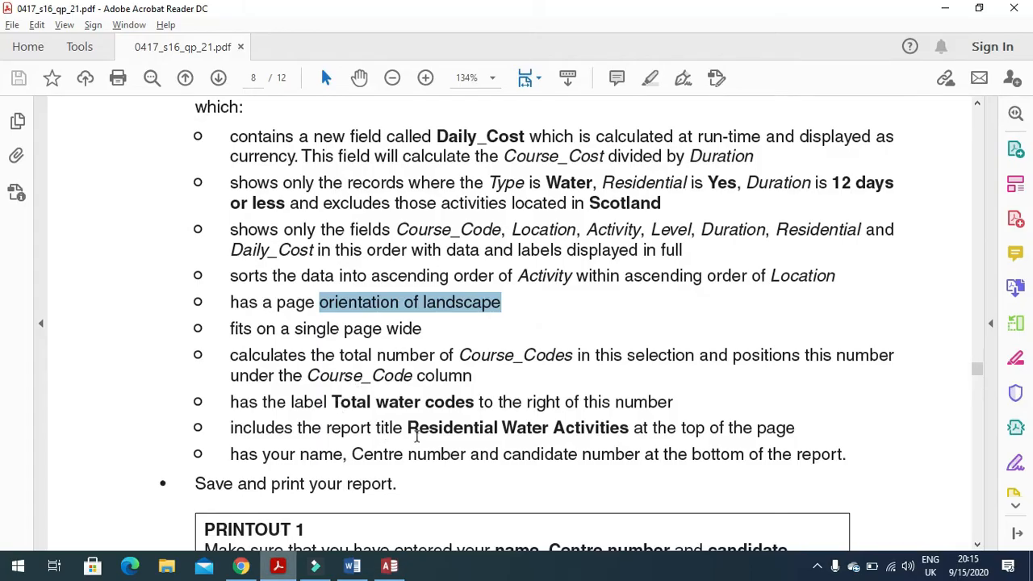
left_click_drag(409, 429, 633, 431)
key("ctrl+c")
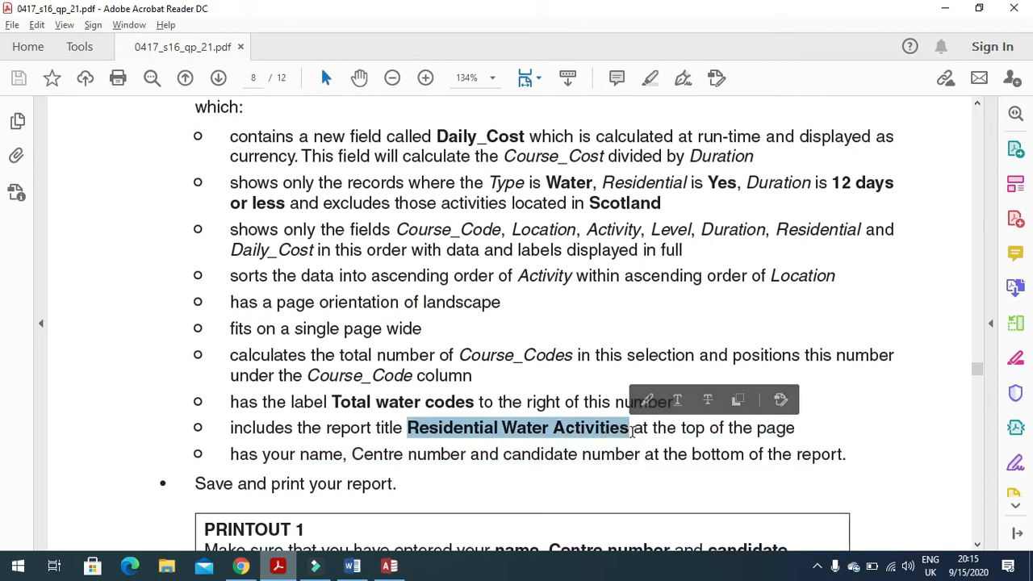
key("alt+Tab")
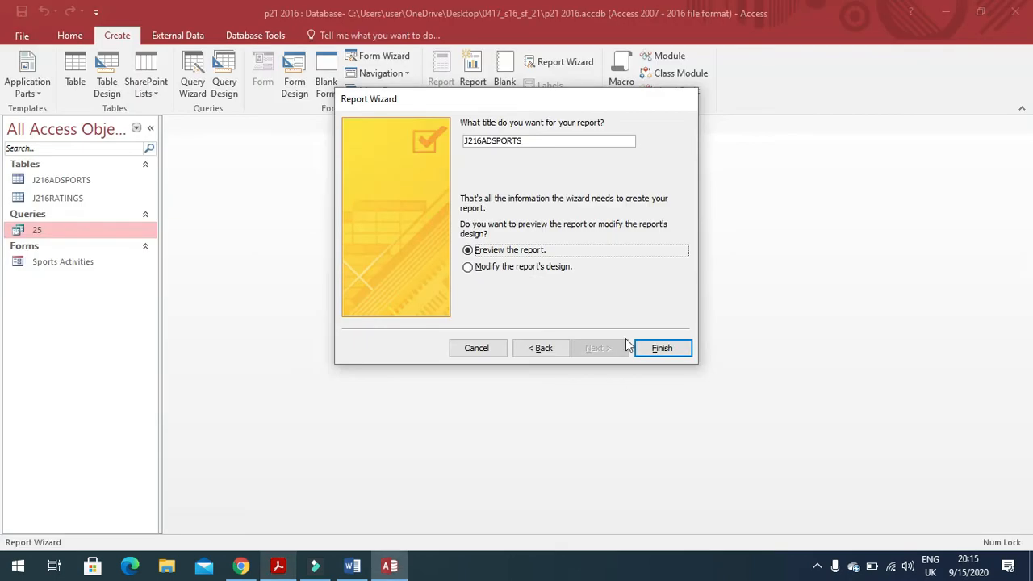
double_click(534, 141)
key("ctrl+v")
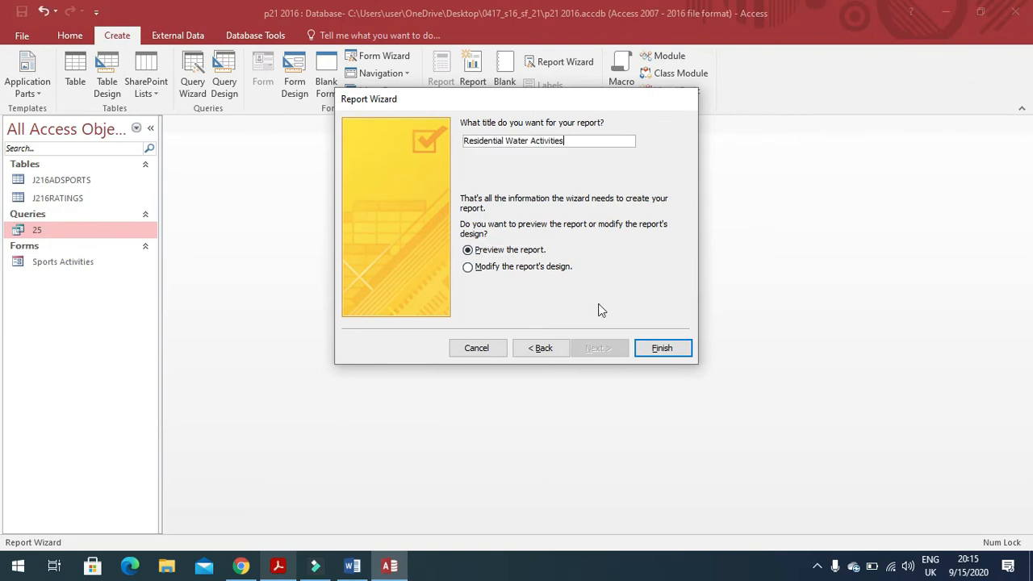
left_click(658, 350)
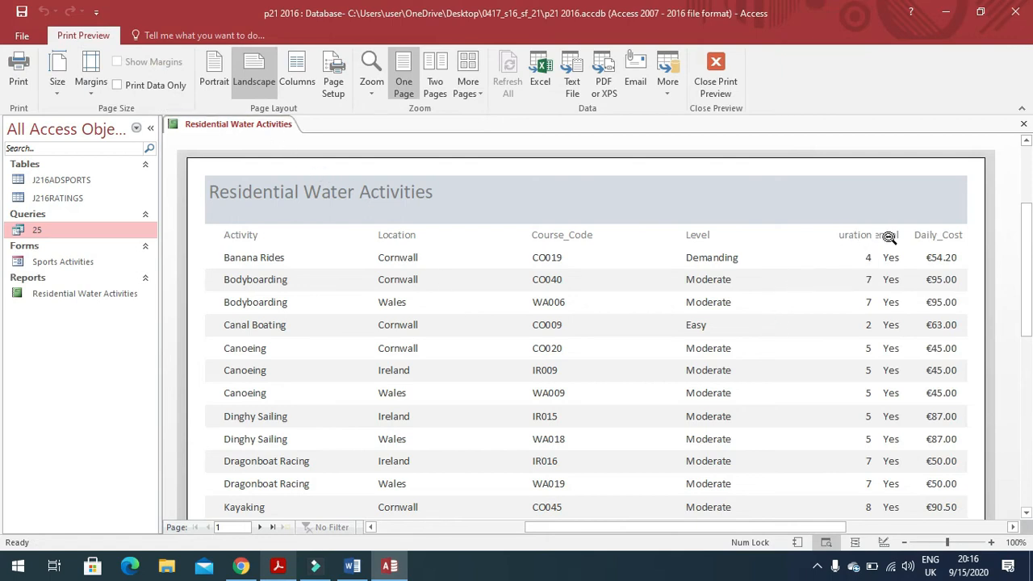
- Switch the report to Layout View and narrow the Activity column together with its heading
right_click(281, 126)
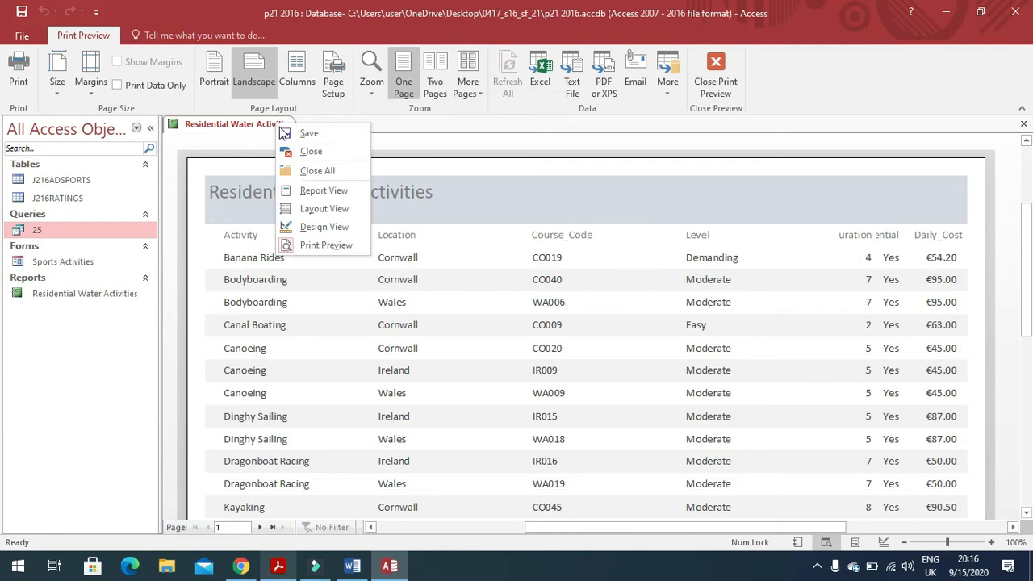
left_click(313, 209)
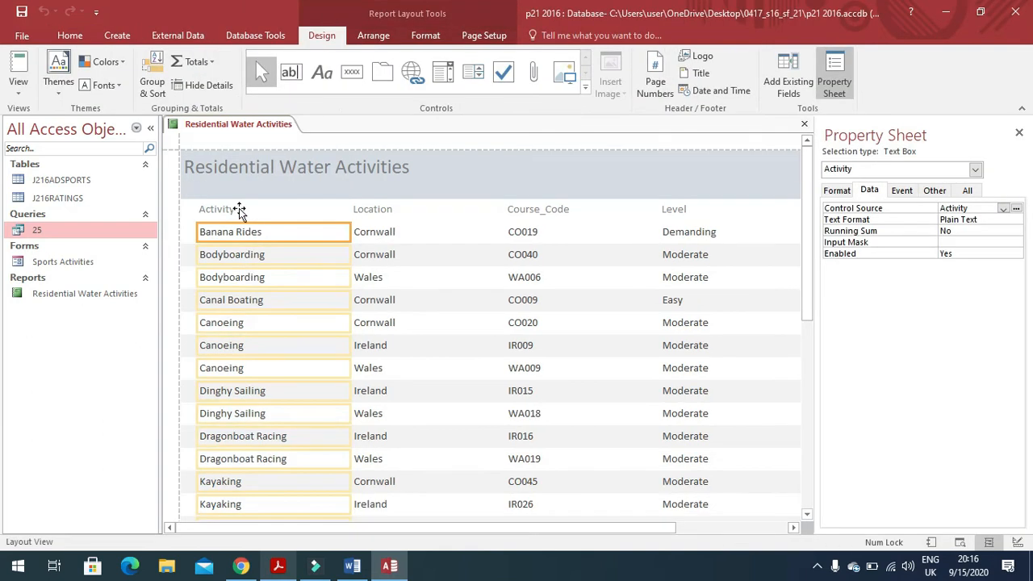
left_click(238, 210, "shift")
left_click_drag(342, 211, 300, 195)
- Reposition and narrow the Location and Course_Code columns with their headings so they follow closely after Activity
left_click(369, 193)
left_click(363, 208, "shift")
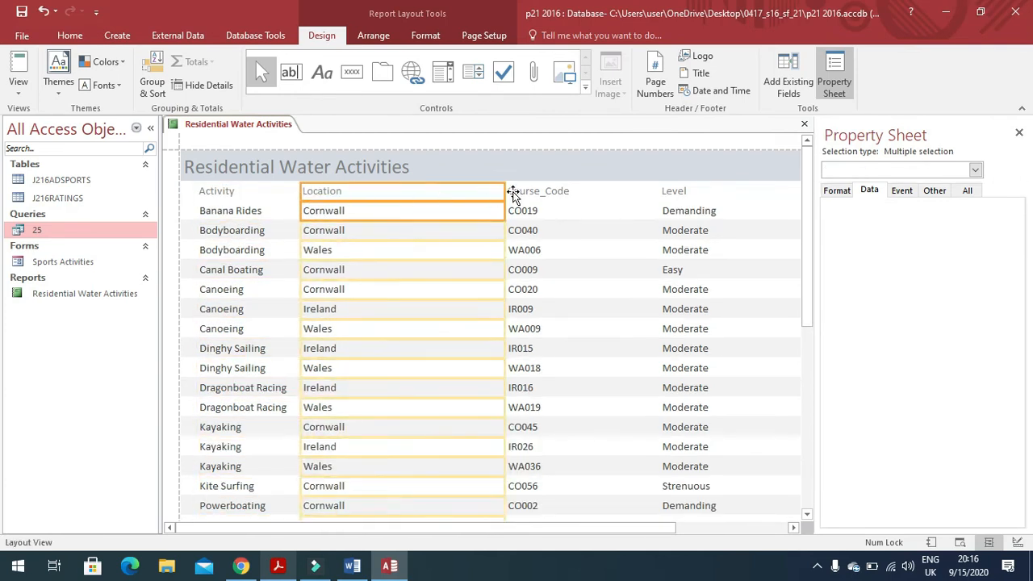
left_click_drag(478, 197, 364, 210)
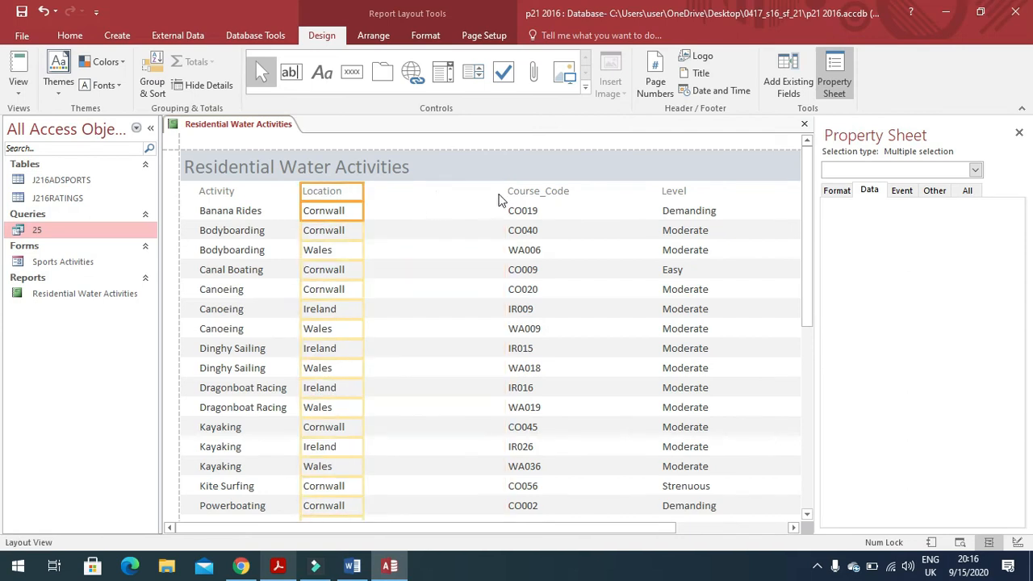
left_click(526, 196)
left_click(522, 214, "shift")
left_click_drag(506, 197, 362, 200)
left_click_drag(660, 190, 445, 201)
- Bring the Level column and its heading up beside Course_Code and narrow it
left_click(674, 193)
left_click(680, 214, "shift")
left_click_drag(660, 194, 366, 440)
left_click_drag(376, 528, 497, 528)
left_click_drag(671, 194, 360, 223)
- Move the Duration and Residential columns closer to Level and resize them so their headings show in full
left_click(686, 192)
left_click(680, 200, "shift")
left_click_drag(674, 195, 376, 212)
left_click_drag(710, 192, 474, 211)
left_click(712, 191)
left_click(719, 210, "ctrl")
left_click_drag(710, 210, 489, 202)
left_click_drag(736, 194, 578, 211)
- Shift the Daily_Cost column and its heading closer to Residential, making it wide enough to show the full heading
left_click(751, 194)
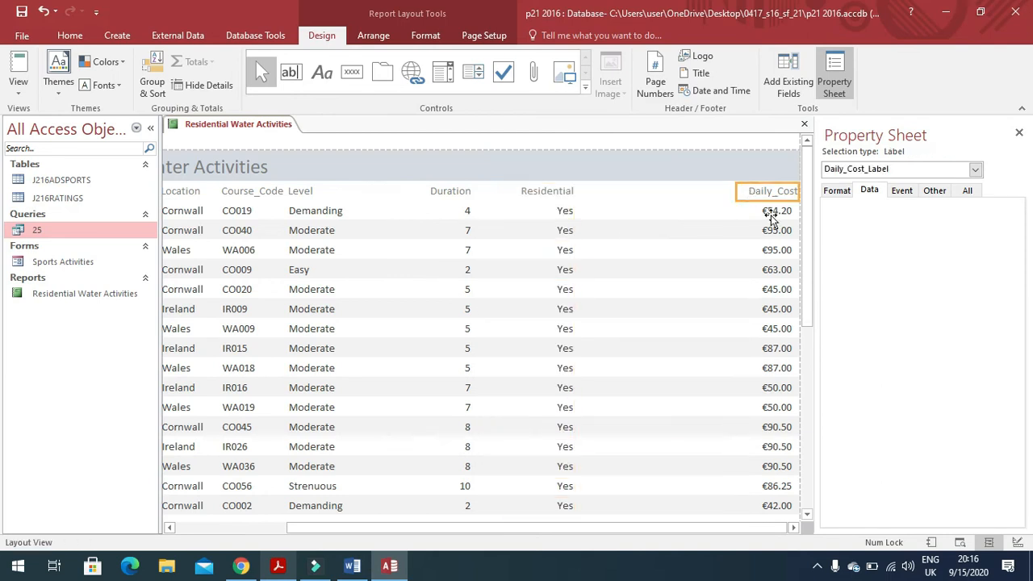
left_click(771, 214, "ctrl")
left_click_drag(734, 190, 612, 205)
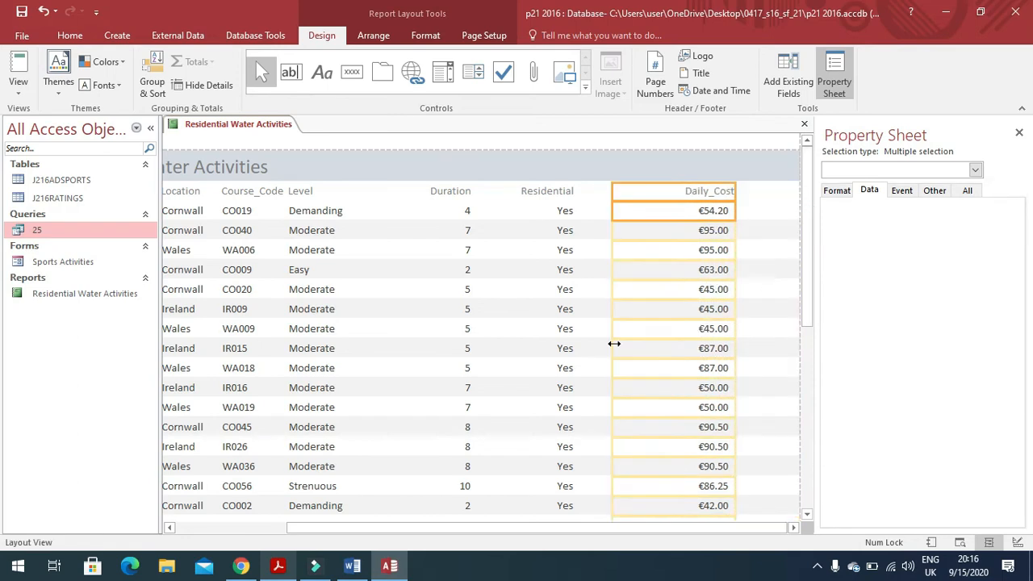
- Examine the report rows from start to end for cut-off entries, especially in the Activity column
left_click_drag(530, 527, 368, 526)
scroll(541, 351, "down", 5)
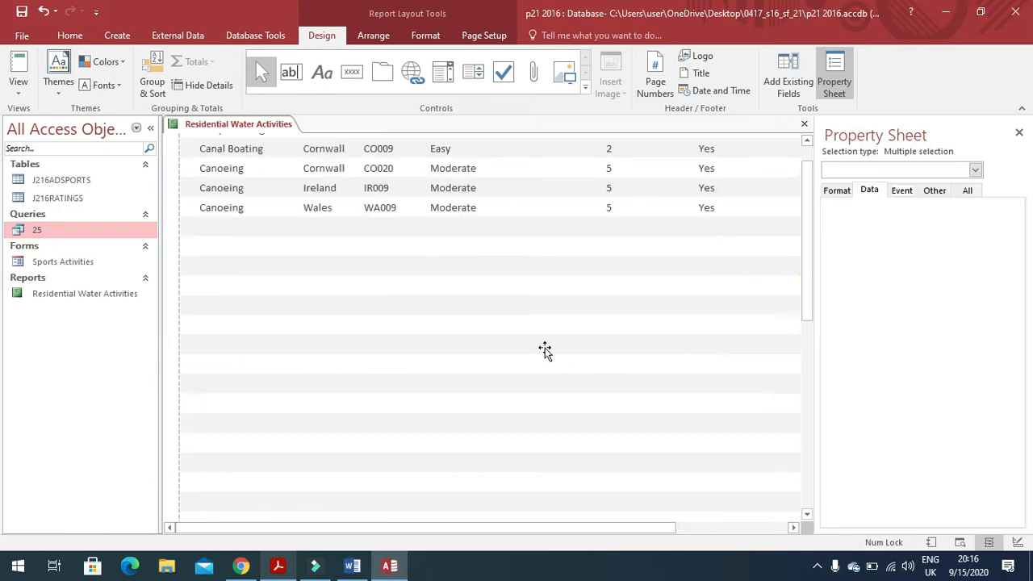
scroll(531, 353, "down", 2)
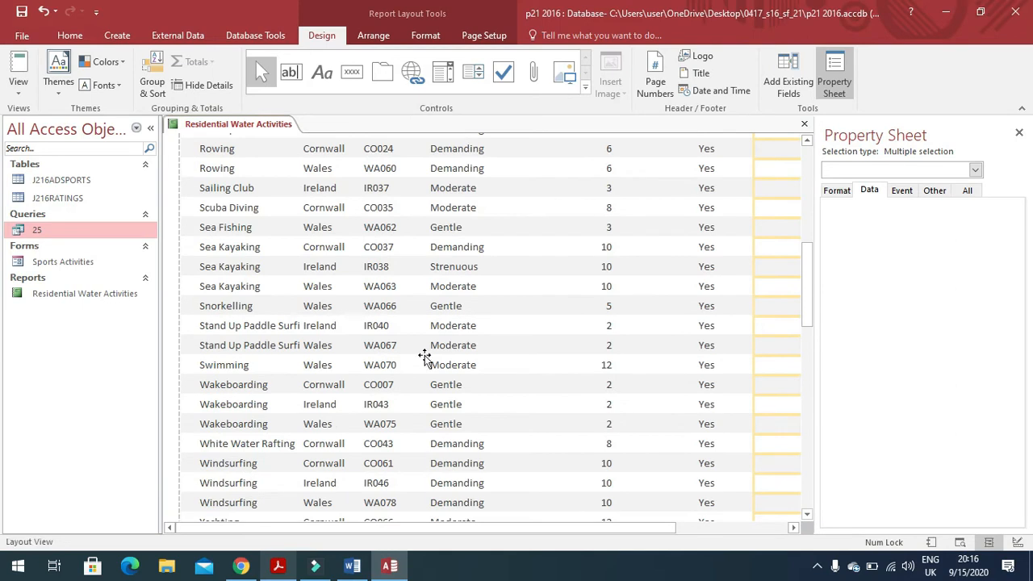
left_click(286, 328)
left_click(284, 347)
scroll(478, 355, "up", 8)
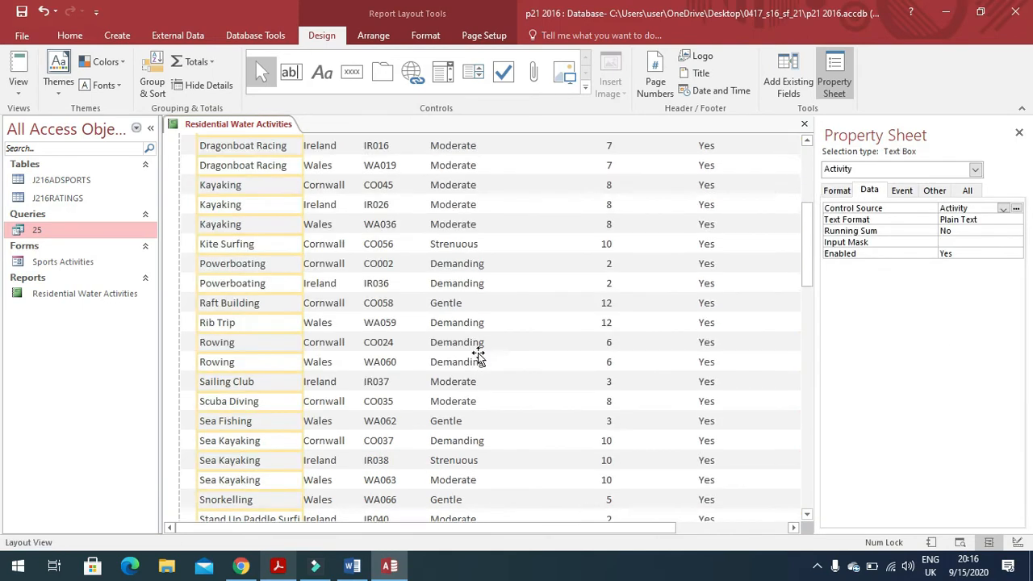
scroll(478, 355, "up", 2)
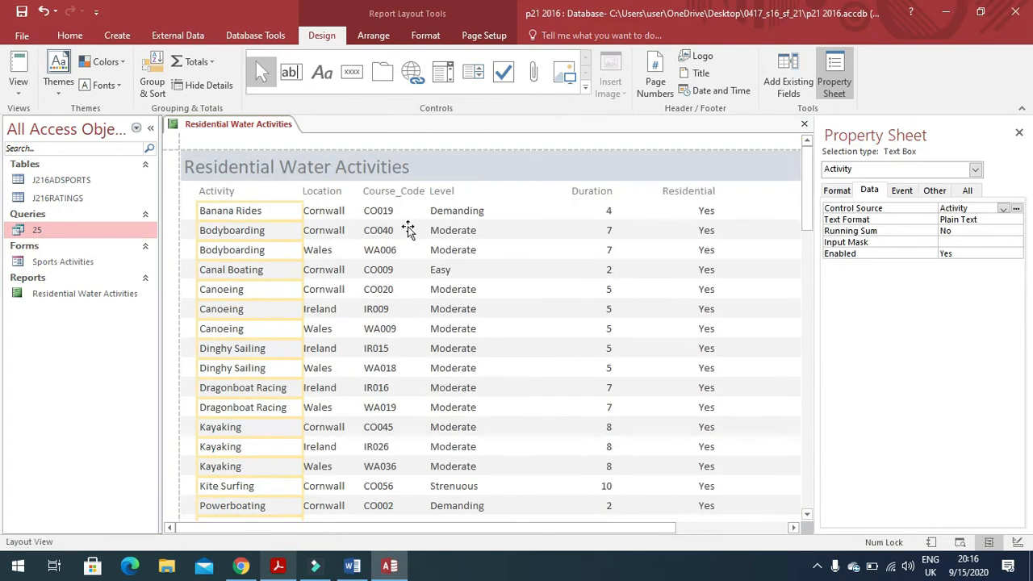
- Move the Location, Course_Code and Level columns with their headings together towards Duration to make room for Activity
left_click(339, 191)
left_click(330, 211, "ctrl")
left_click(379, 211, "ctrl")
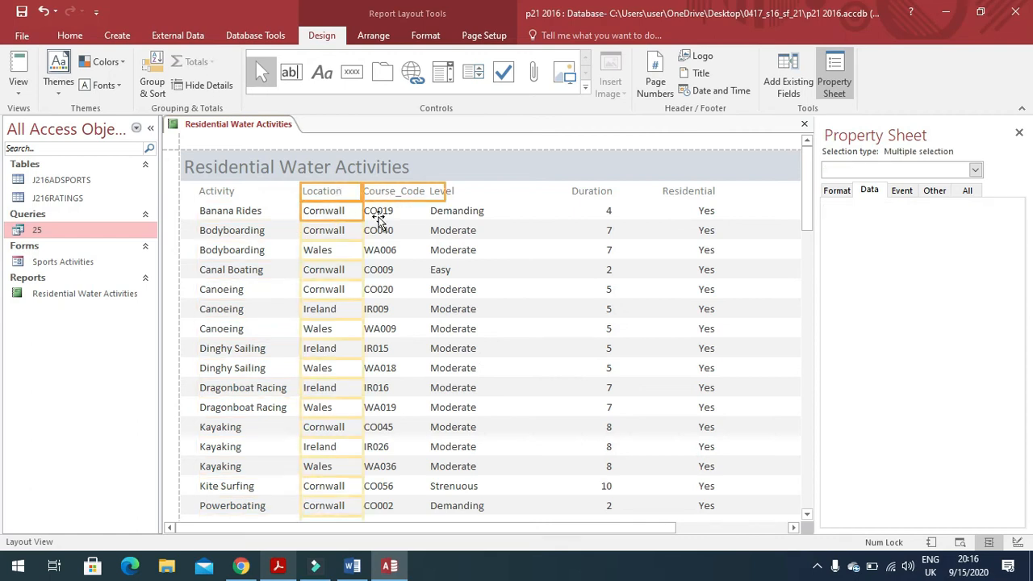
left_click(452, 193, "ctrl")
left_click(459, 213, "ctrl")
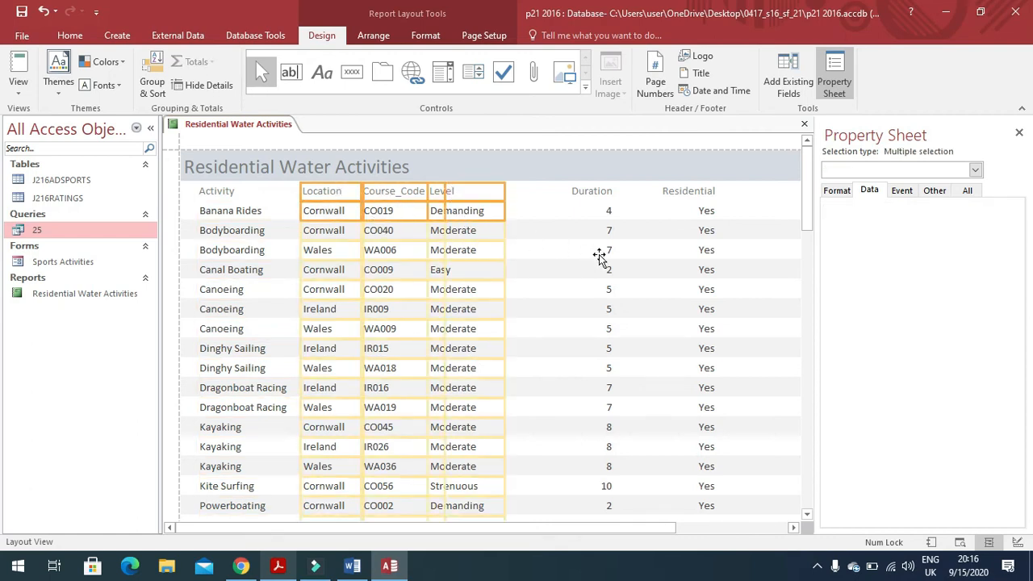
key("Right")
key("Right")
key("Right")
key("Right")
key("Right")
key("Right")
key("Right")
key("Right")
key("Right")
key("Right")
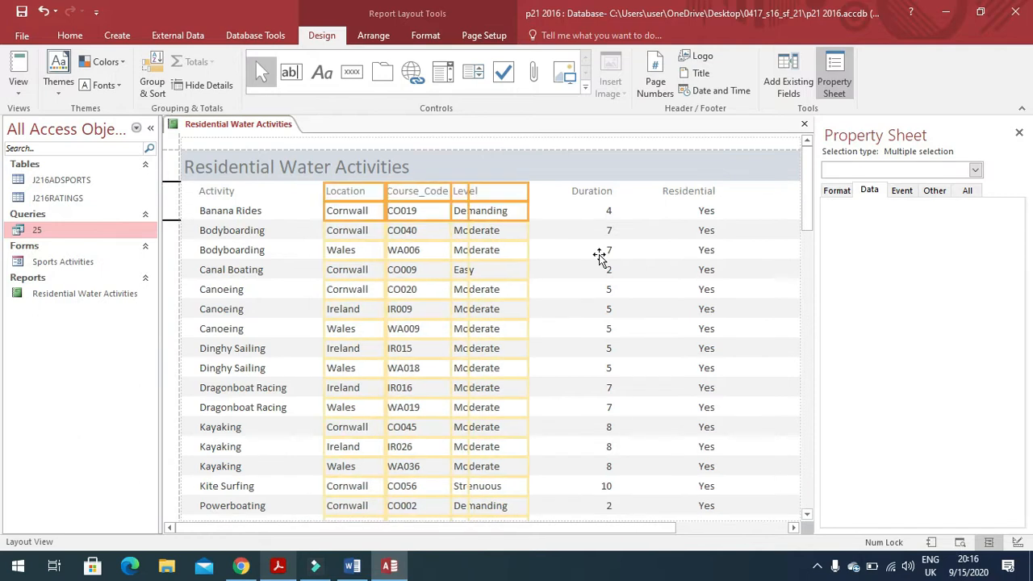
key("Right")
key("Right")
key("Right")
key("Right")
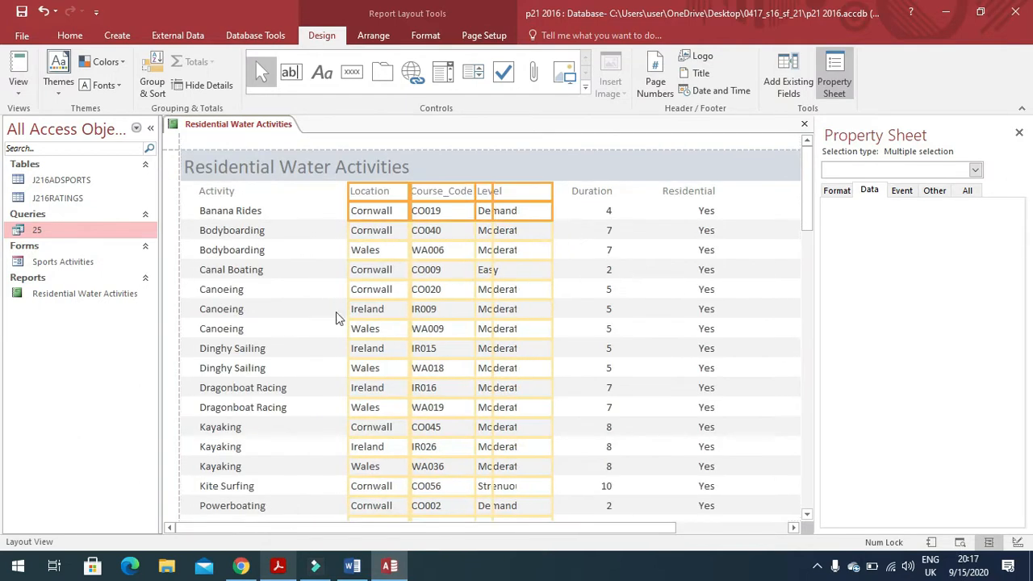
- Widen the Activity column up to the Location column and check its entries down the report
left_click(255, 282)
left_click_drag(298, 264, 347, 253)
scroll(397, 337, "down", 3)
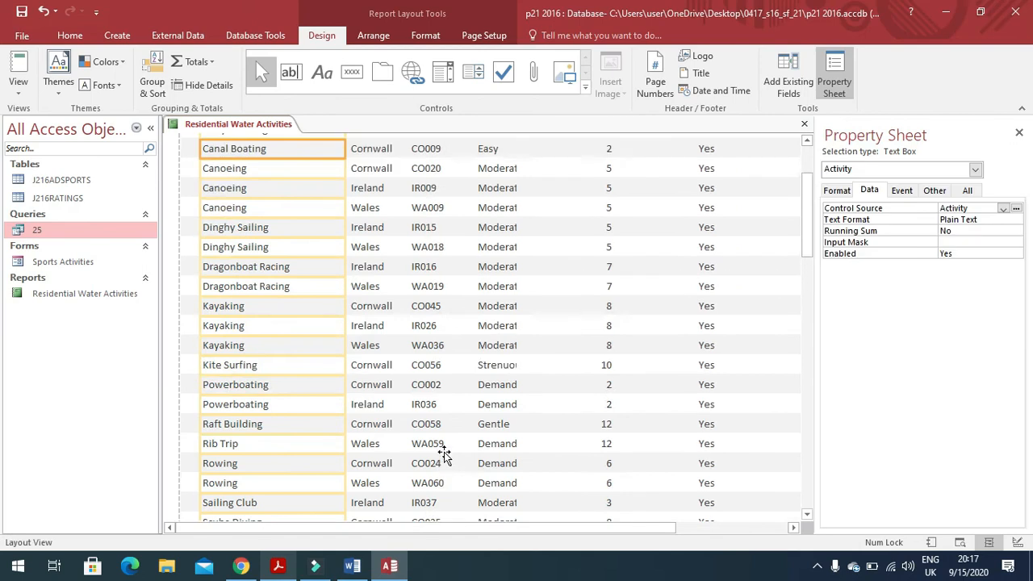
- Check the exam paper's total requirement, then add a Count Records total for Course_Code to the report
left_click(278, 565)
scroll(330, 427, "down", 1)
left_click_drag(231, 318, 866, 333)
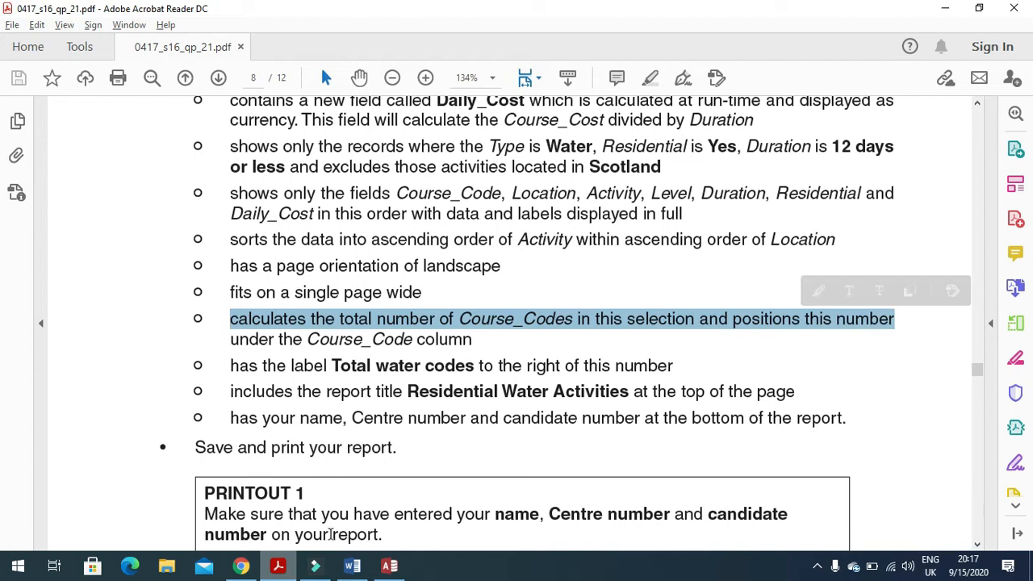
left_click(278, 566)
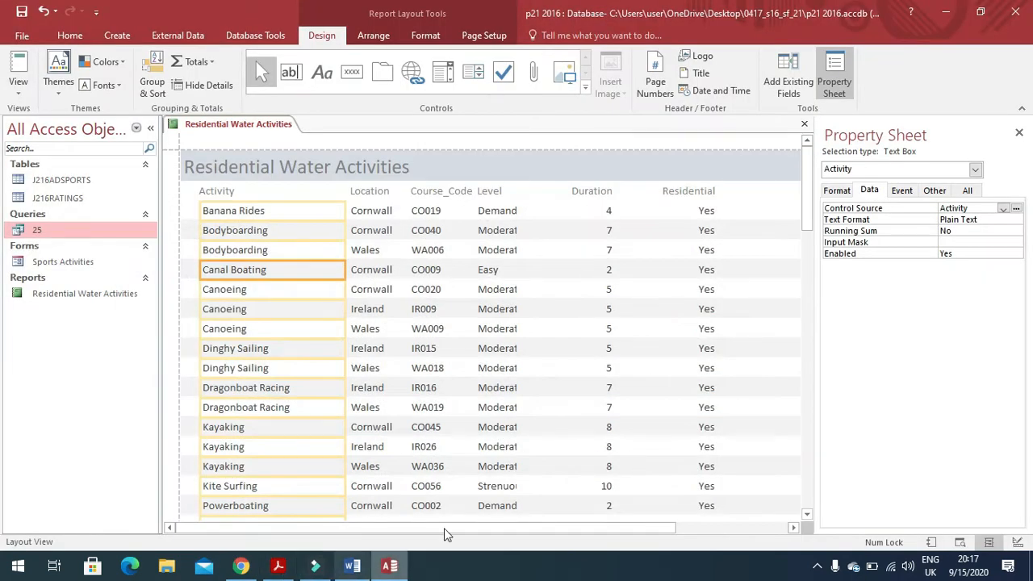
left_click(440, 211)
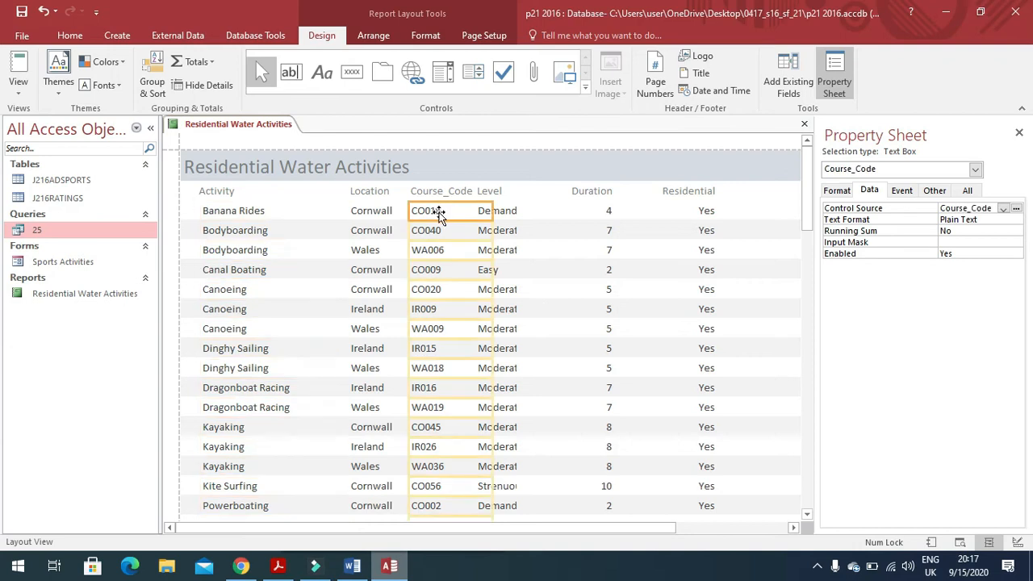
right_click(436, 218)
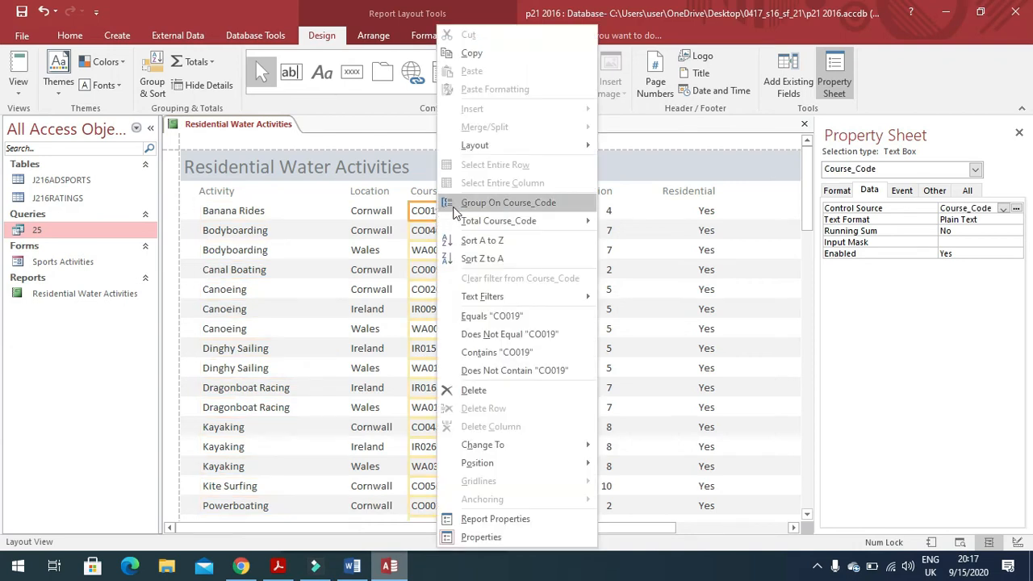
mouse_move(563, 221)
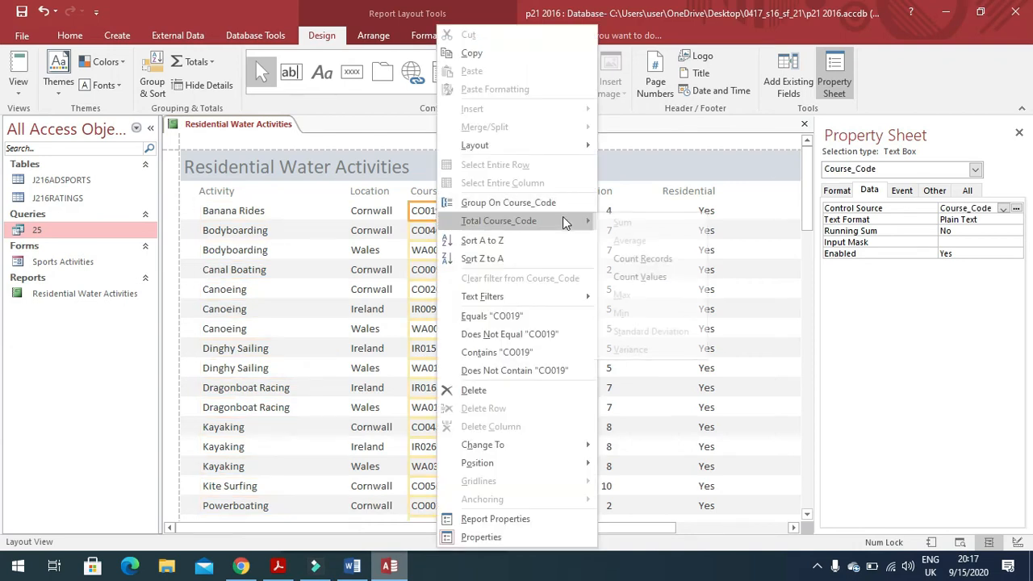
left_click(667, 260)
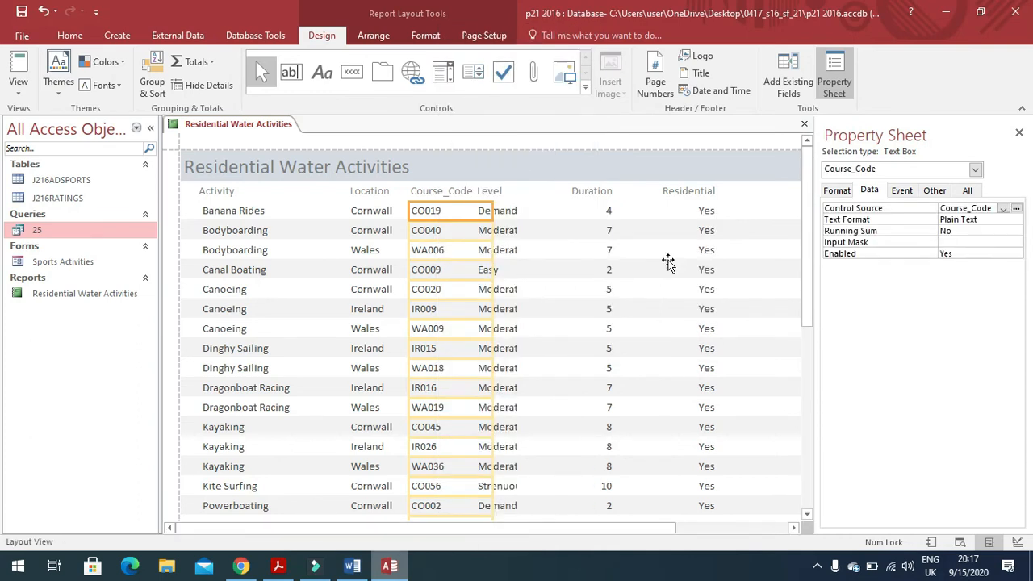
left_click_drag(807, 194, 835, 417)
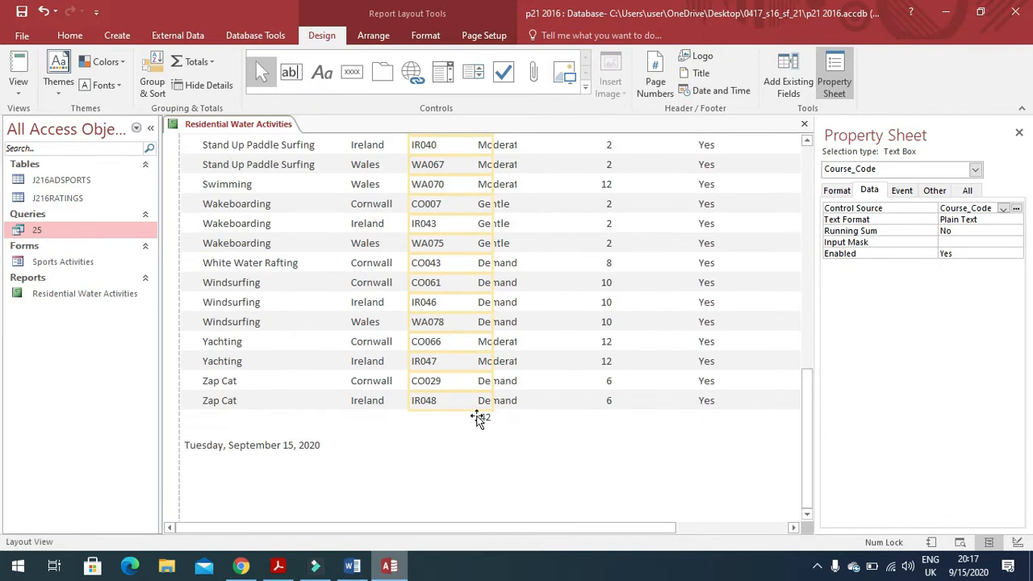
- Add a caption to the Course_Code total reading Total water codes, copied from the exam paper
key("alt+Tab")
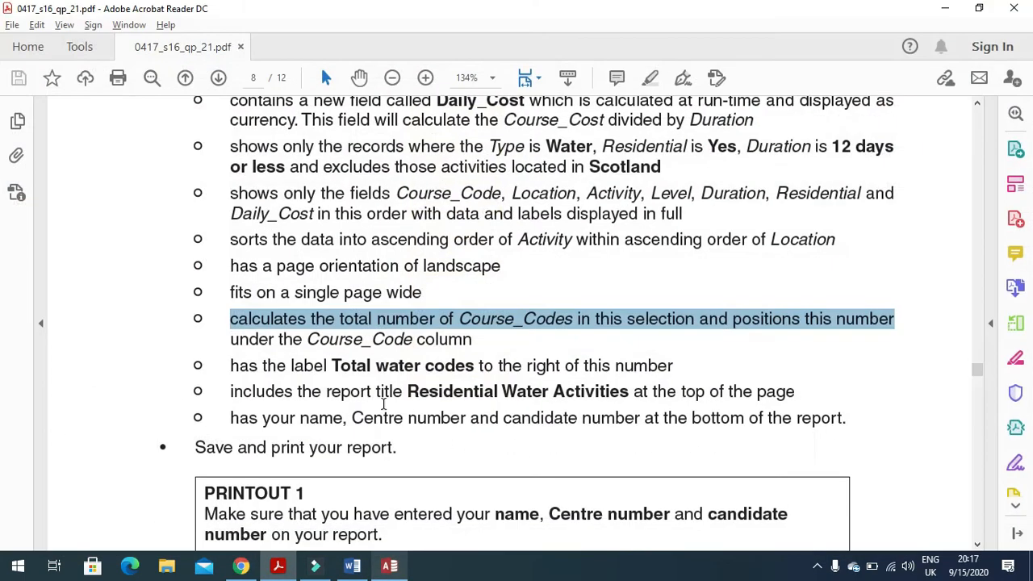
left_click_drag(332, 365, 452, 378)
key("ctrl+c")
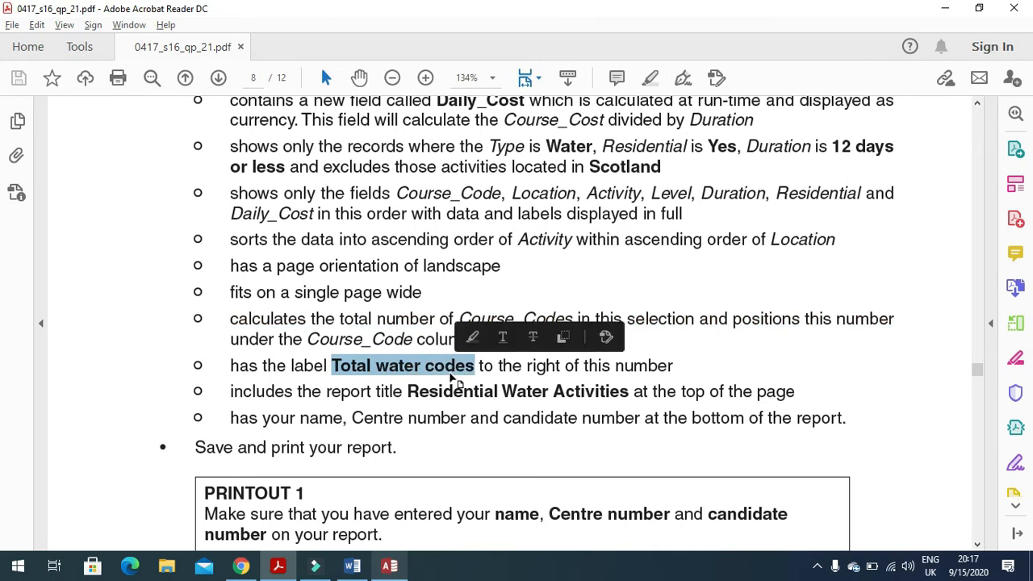
key("alt+Tab")
left_click(483, 420)
right_click(482, 420)
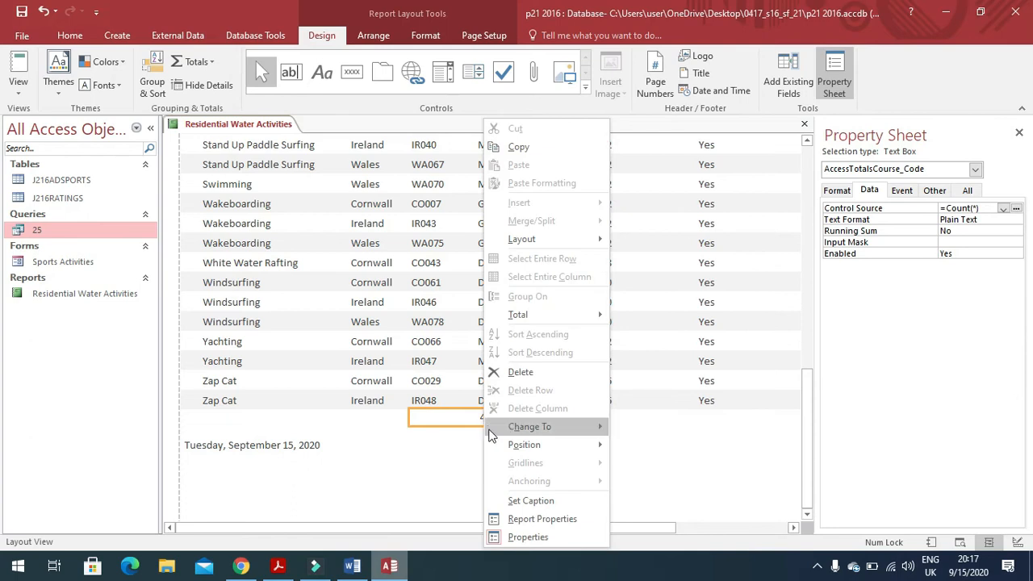
left_click(528, 501)
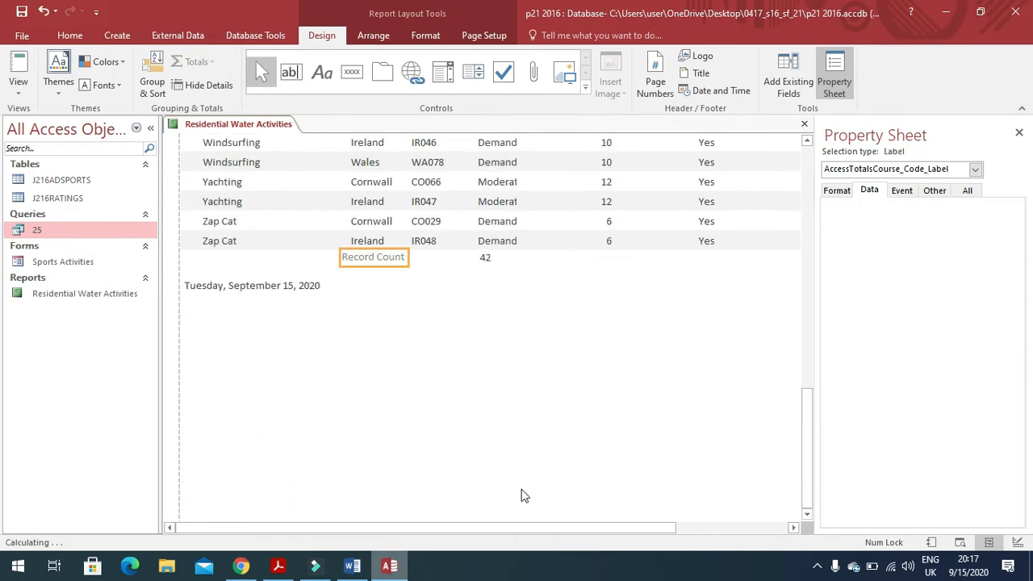
left_click(403, 257)
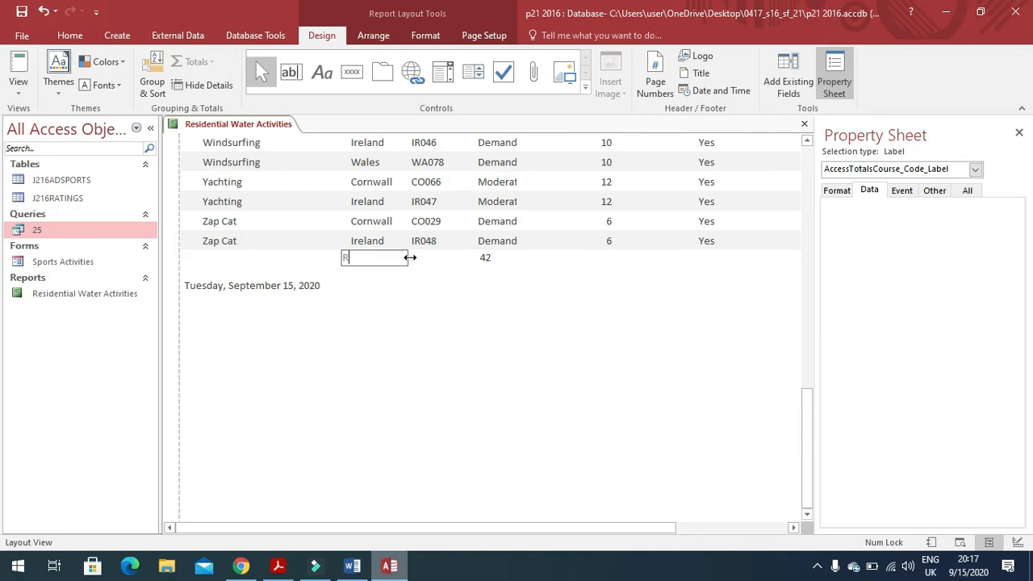
key("ctrl+v")
left_click(418, 336)
- Reposition and widen the Total water codes label so it sits directly to the right of the count
left_click(395, 257)
left_click_drag(426, 259, 646, 268)
left_click_drag(341, 256, 507, 268)
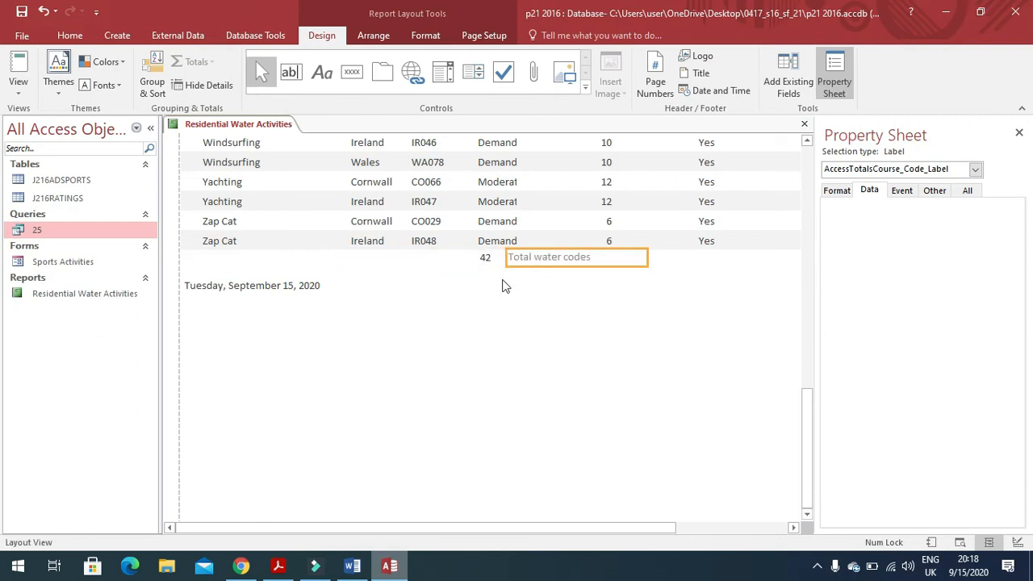
- In Design View, add a label to the Page Footer between the date and page number, containing the candidate's name, Centre number and candidate number
left_click(277, 566)
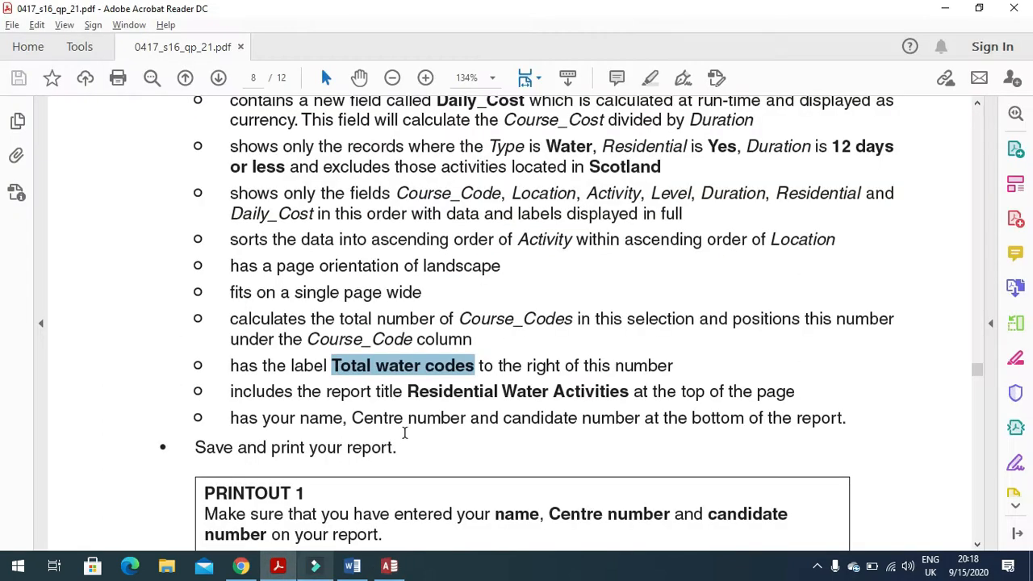
left_click_drag(216, 348, 759, 398)
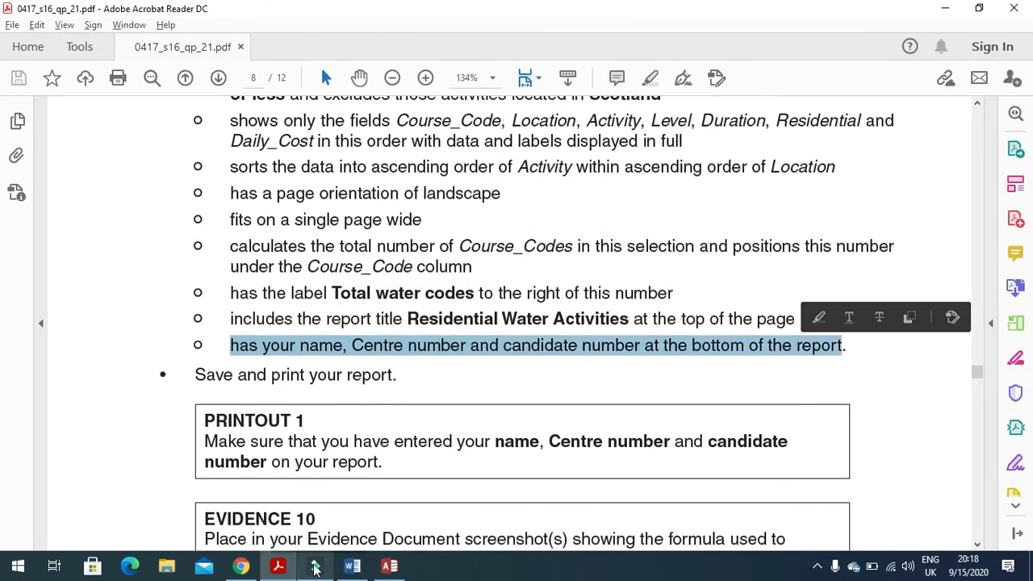
left_click(389, 565)
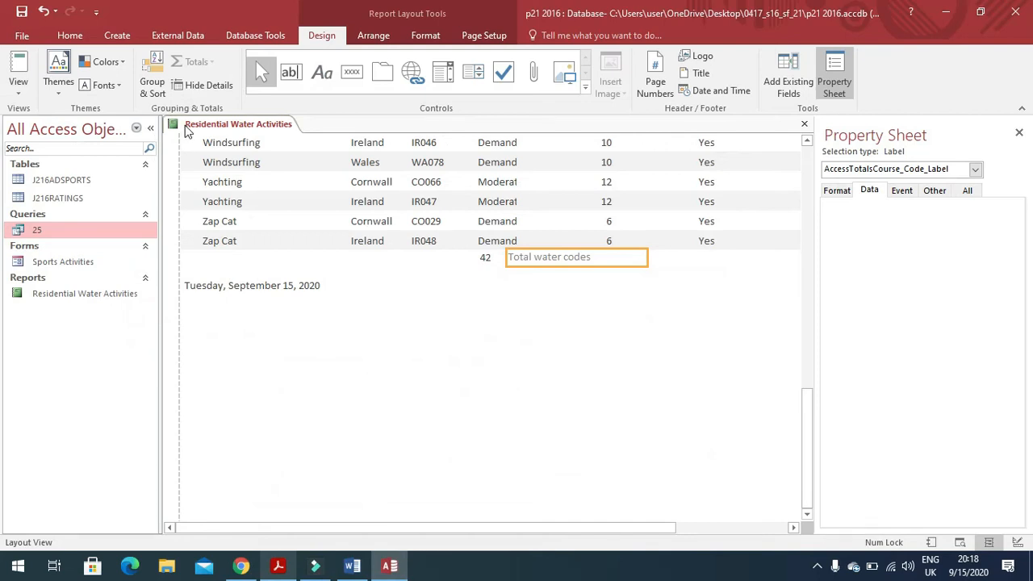
right_click(186, 131)
left_click(222, 229)
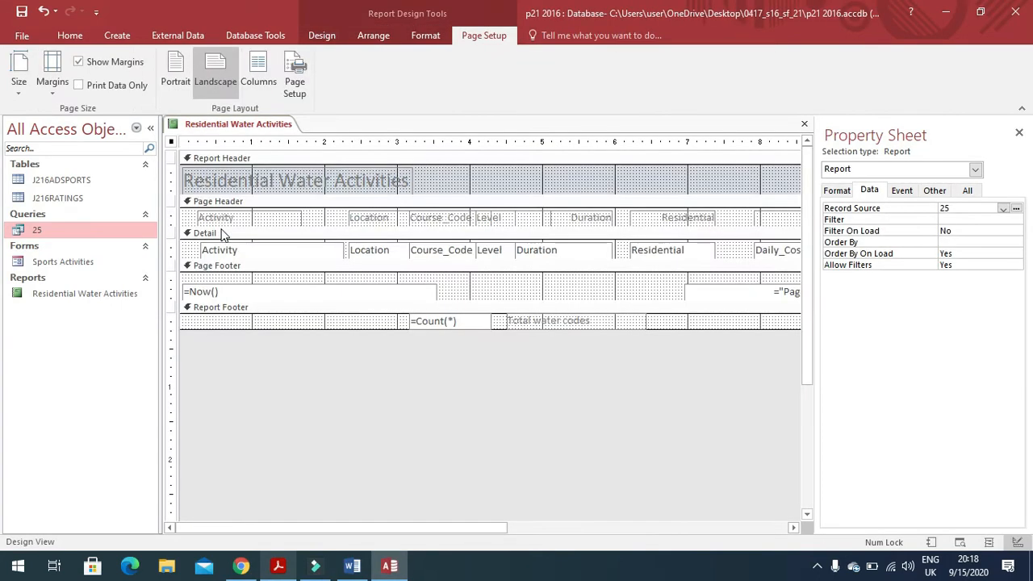
left_click(330, 45)
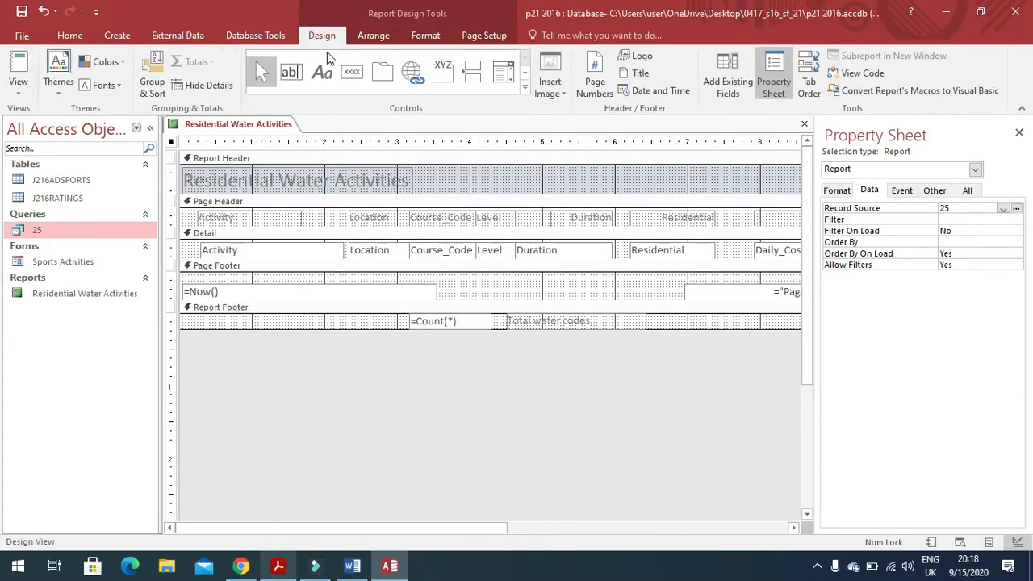
left_click(323, 73)
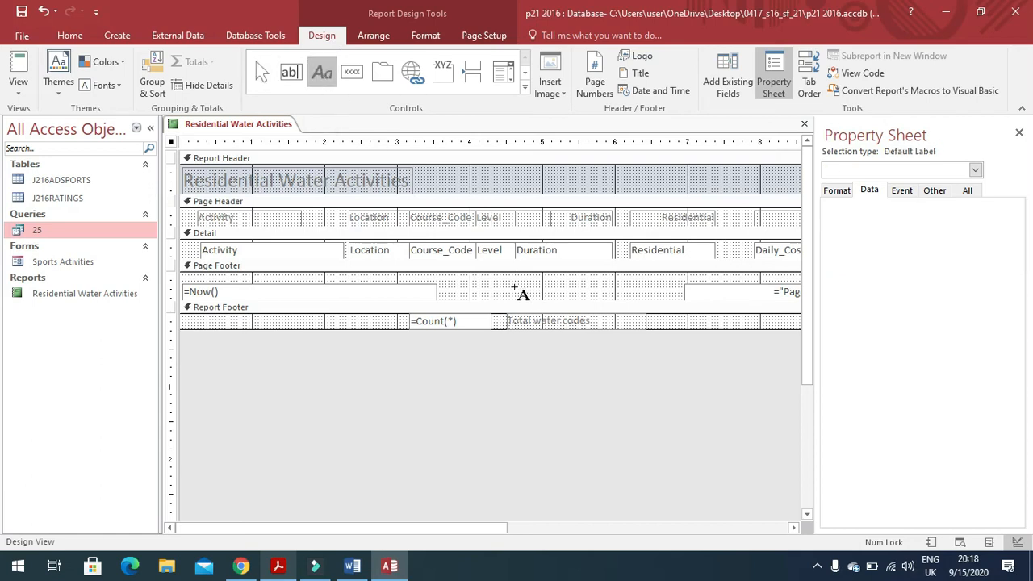
left_click_drag(473, 282, 649, 298)
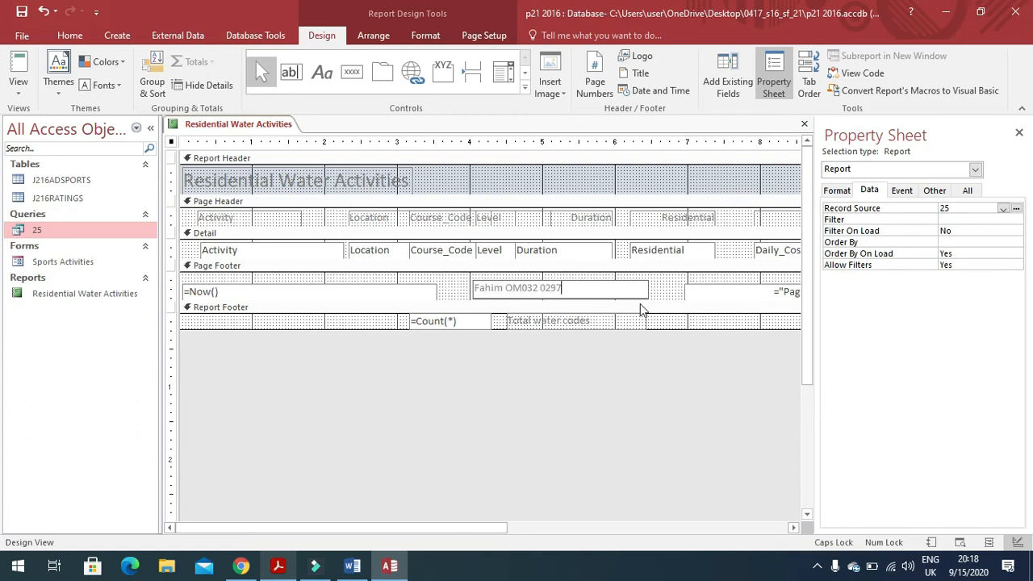
- Change the Report Footer count formula to =Count([Course_Code])
left_click(453, 321)
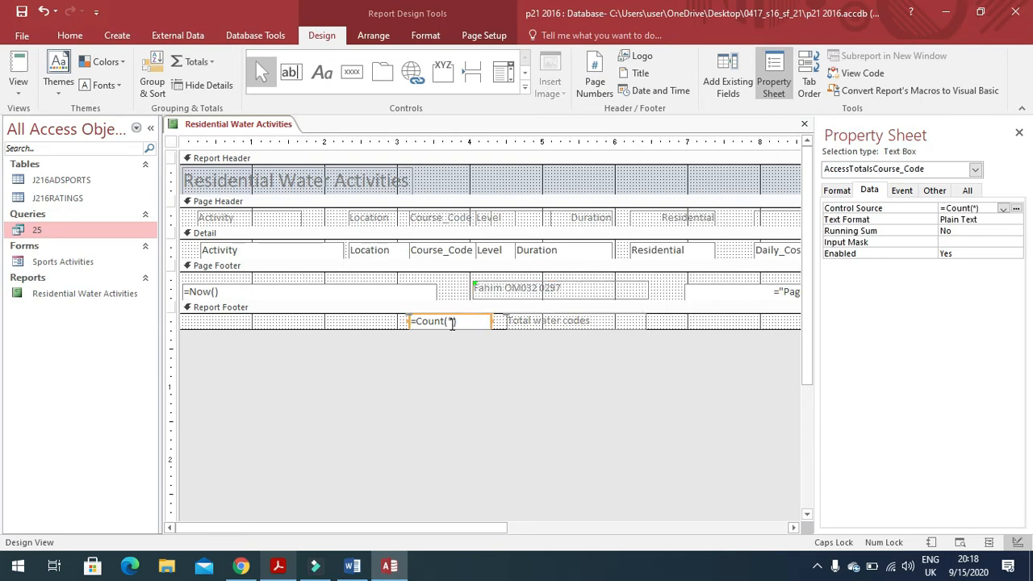
left_click(451, 321)
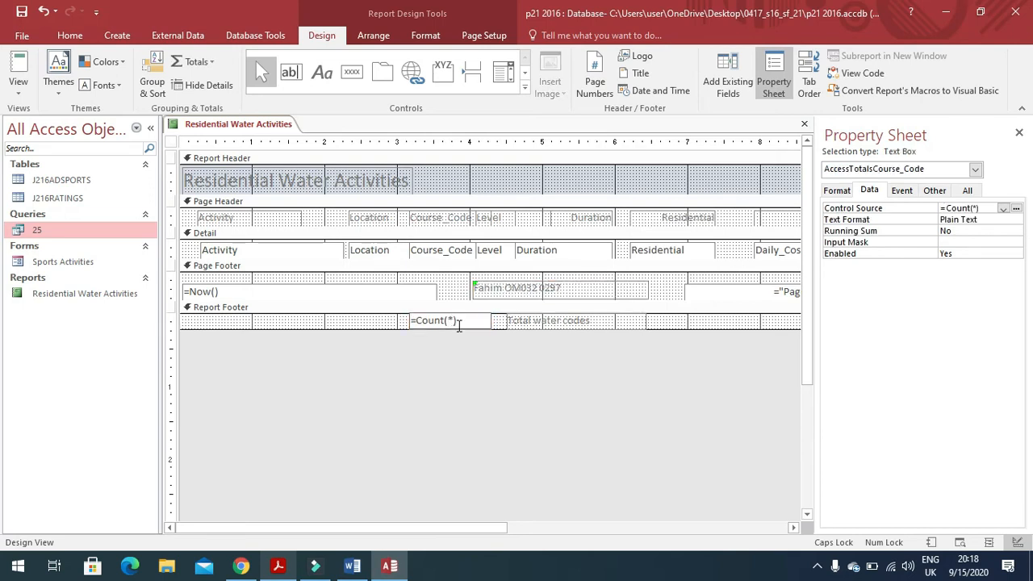
key("Delete")
type("[")
type("C")
key("Caps_Lock")
type("ours")
type("e_")
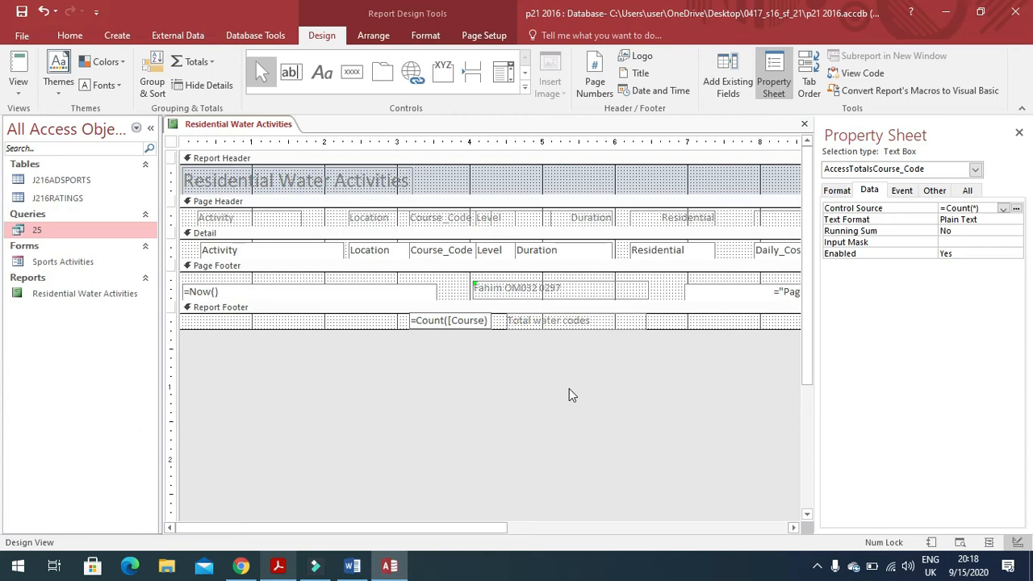
key("Caps_Lock")
type("C")
key("Caps_Lock")
type("ode])")
- Save the report and check its total and footer in Report View
left_click(21, 15)
left_click(18, 66)
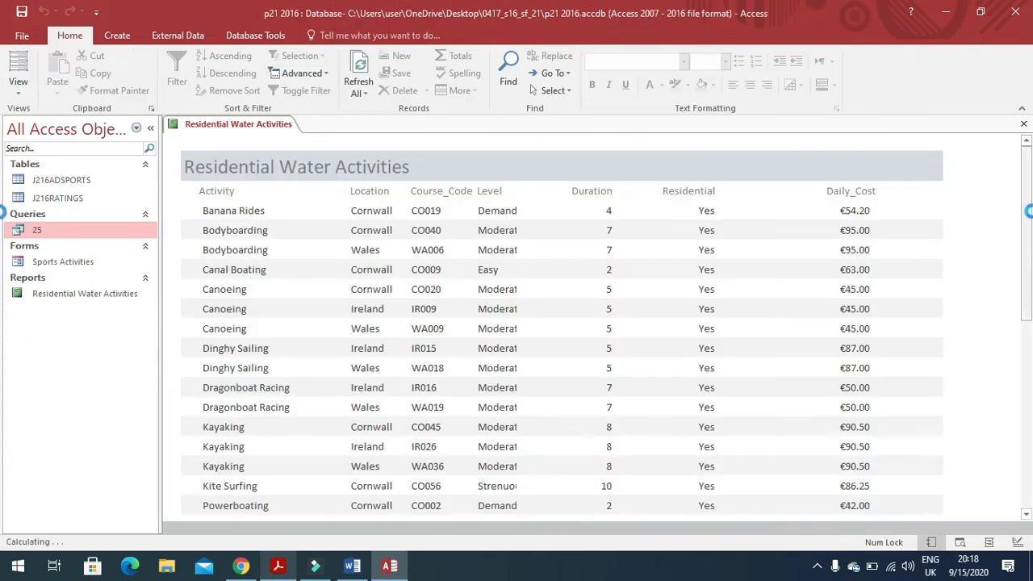
scroll(600, 502, "down", 10)
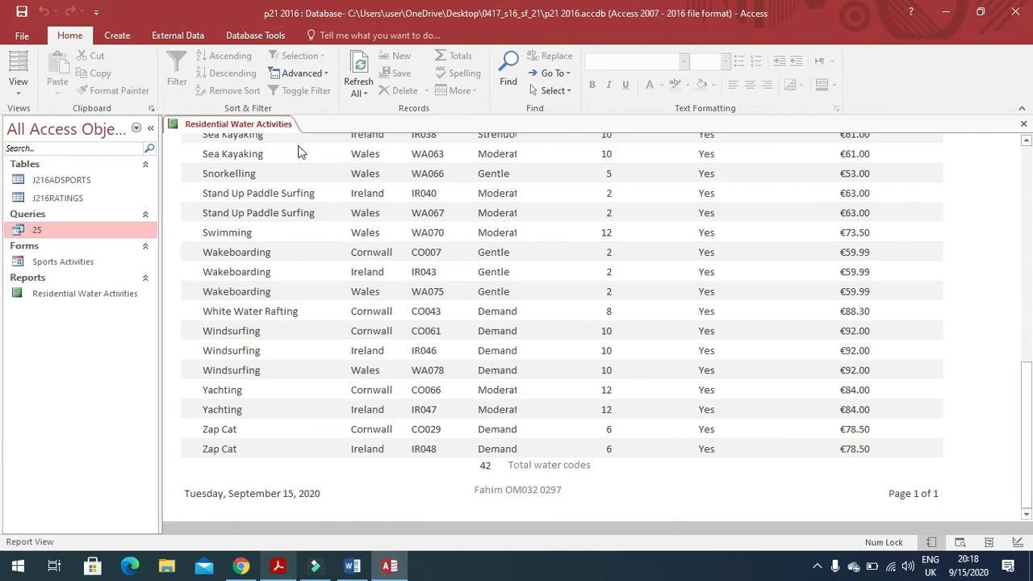
- Read the exam paper's Printout 1 and Evidence 10 instructions, then capture the report's count formula in Design View
left_click(279, 566)
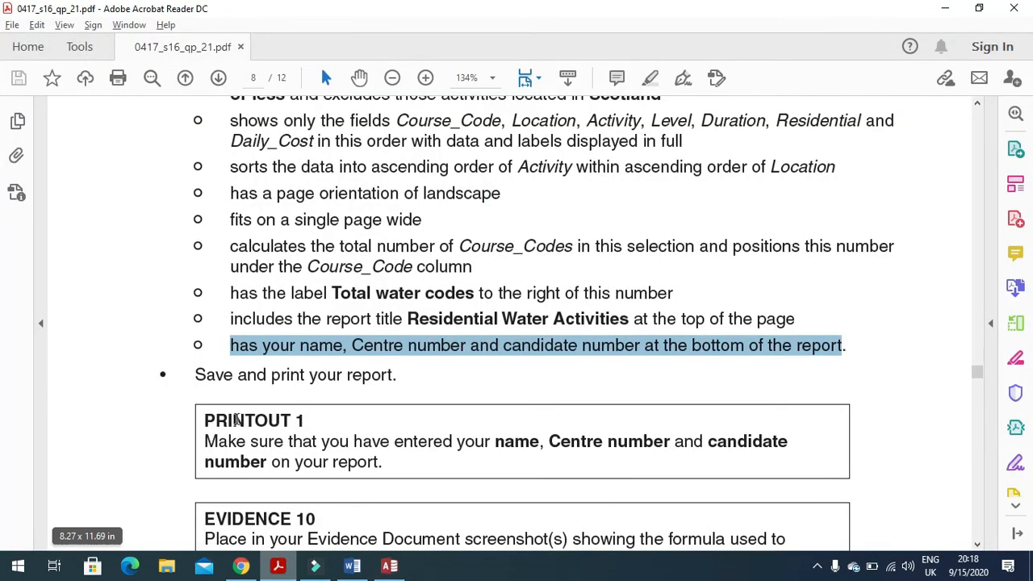
scroll(274, 415, "down", 1)
left_click_drag(205, 408, 452, 412)
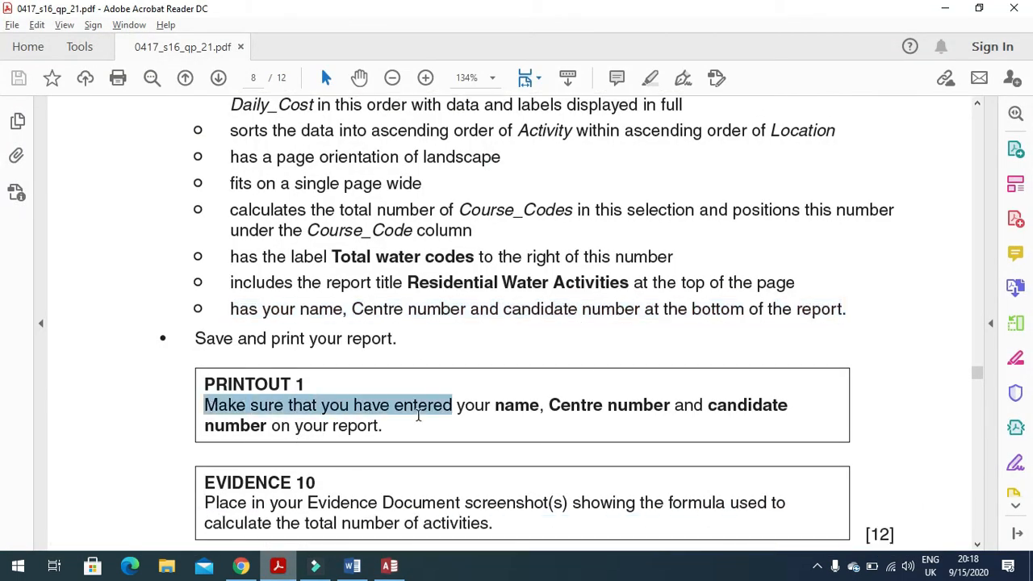
scroll(418, 415, "down", 3)
left_click_drag(207, 396, 789, 406)
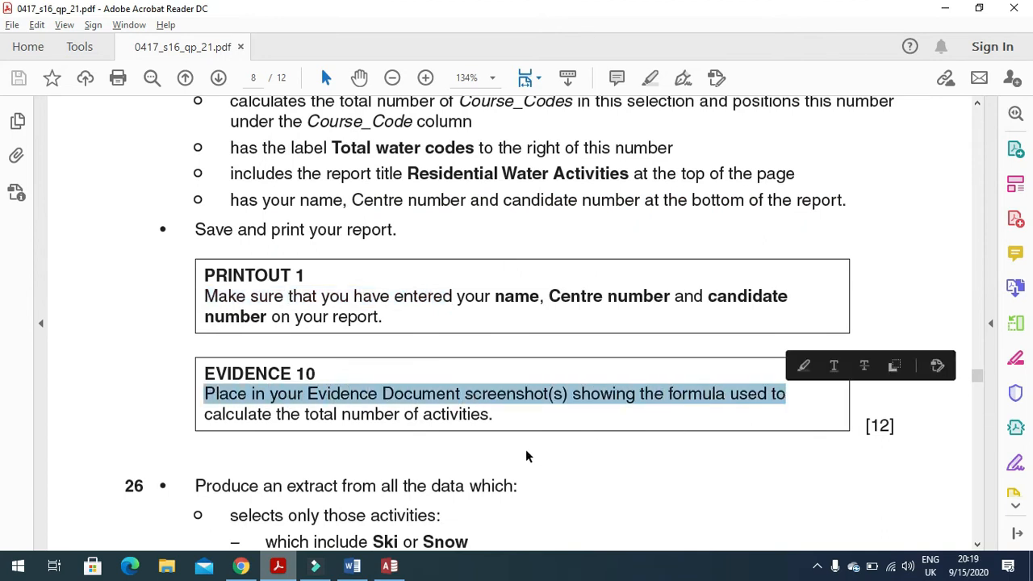
left_click(389, 566)
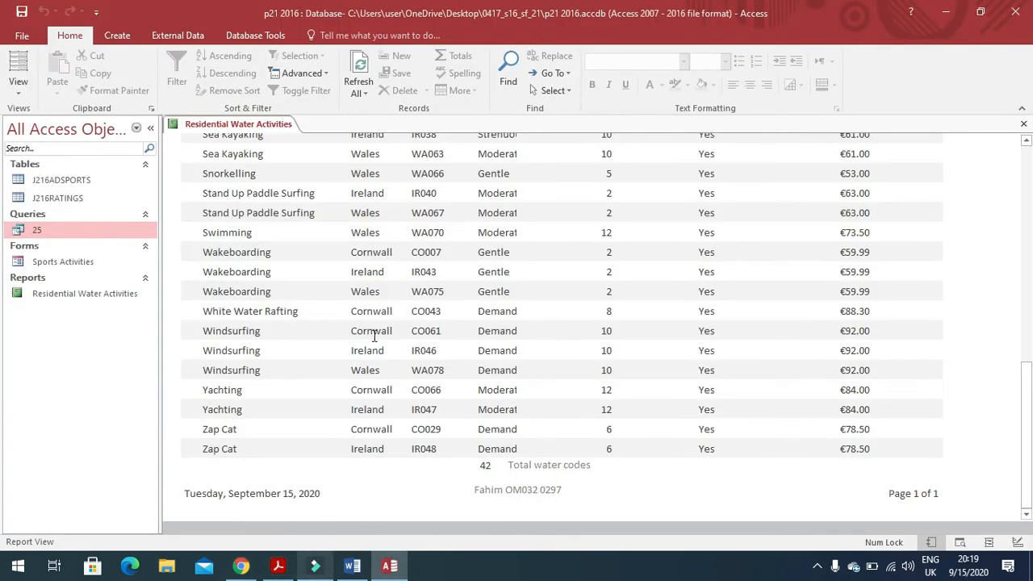
left_click(18, 90)
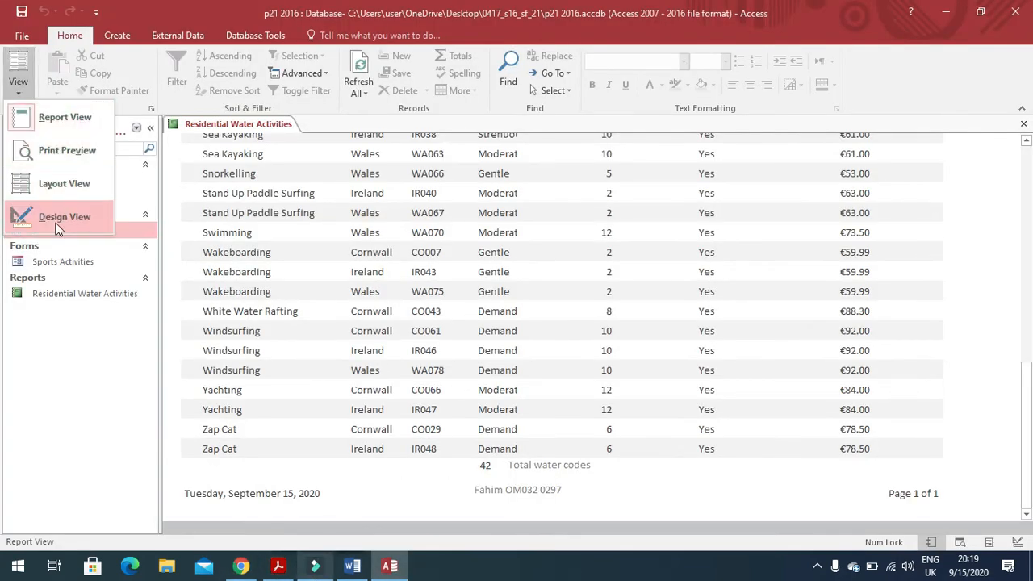
left_click(57, 218)
scroll(533, 351, "down", 2)
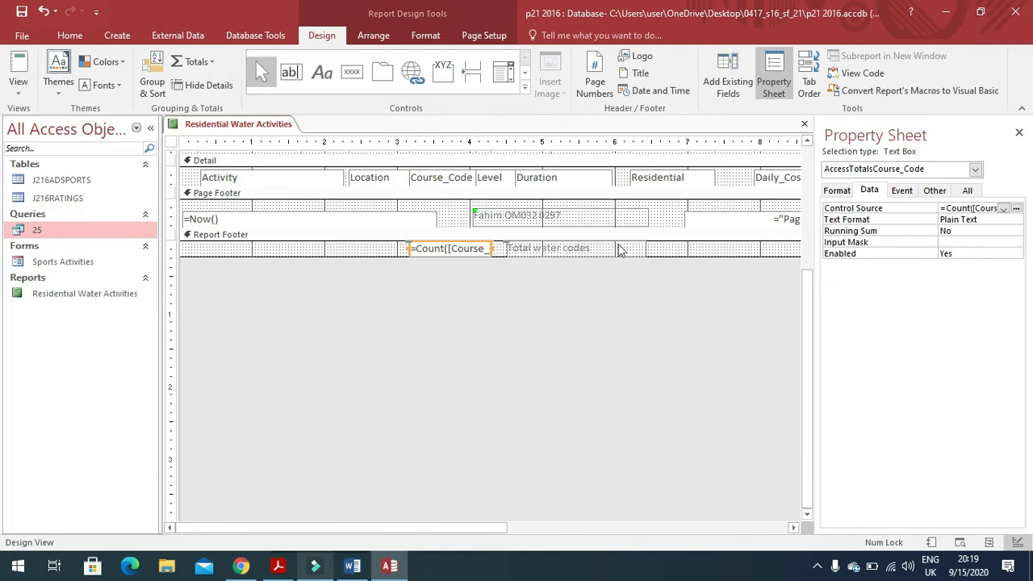
left_click(666, 250)
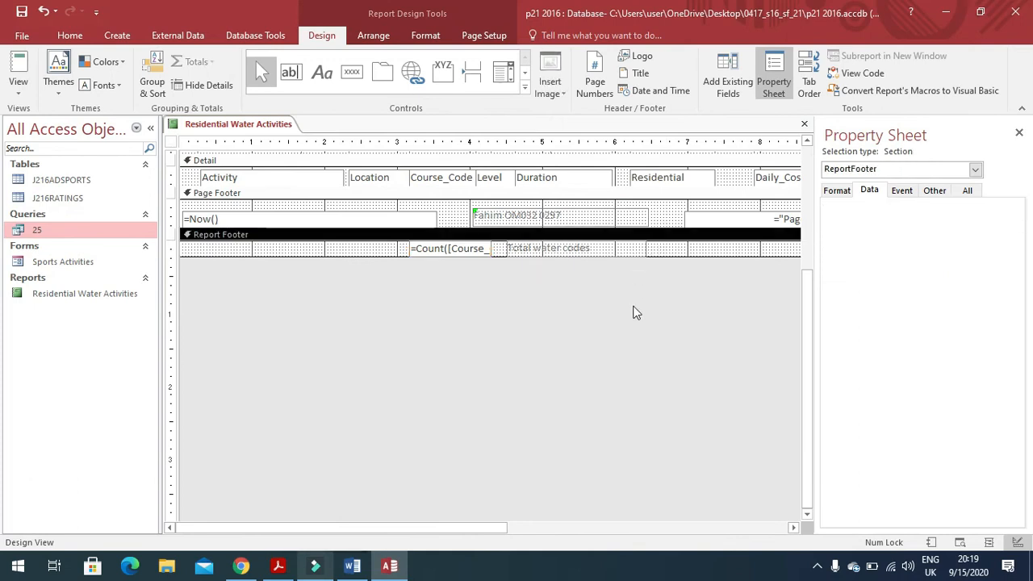
left_click(359, 251)
left_click(359, 251)
- Switch to the Word evidence document and paste the report design screenshot under Step 25 EVIDENCE 10
left_click(352, 565)
scroll(380, 452, "down", 2)
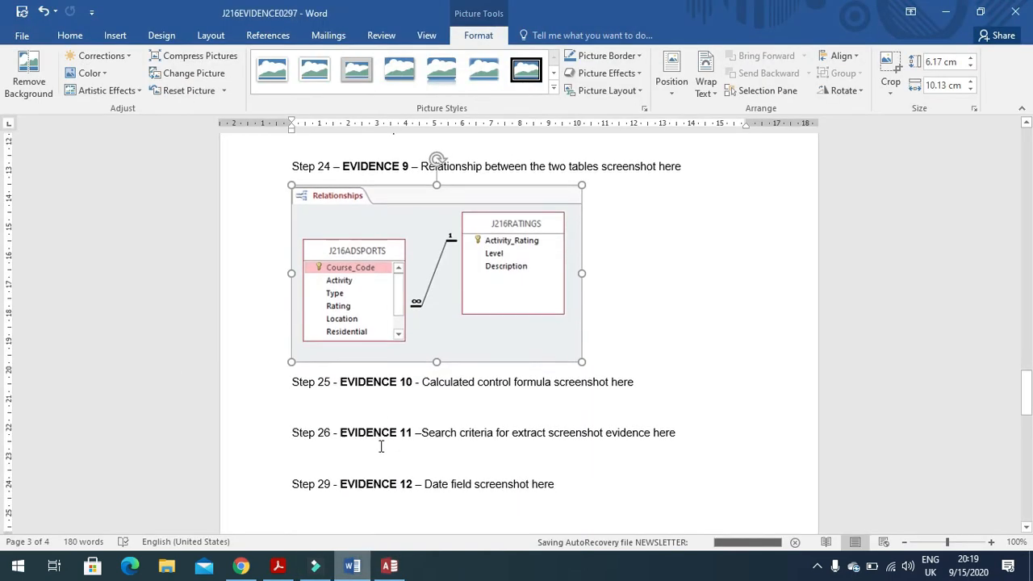
left_click(370, 398)
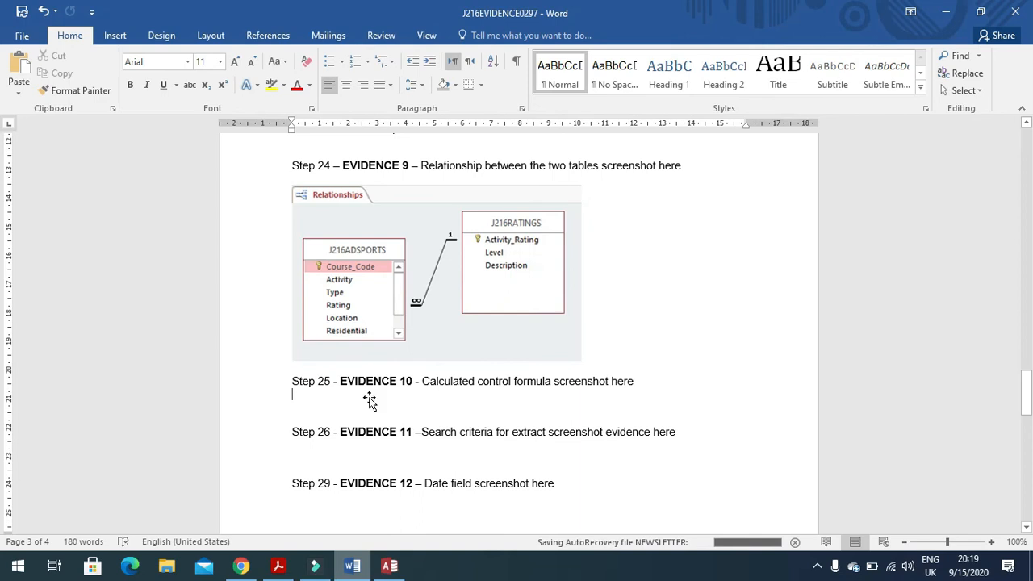
key("ctrl+v")
- Crop the pasted Evidence 10 screenshot to the Report Footer formula and label, and enlarge it to about 12.79 cm wide
left_click(399, 323)
left_click(487, 34)
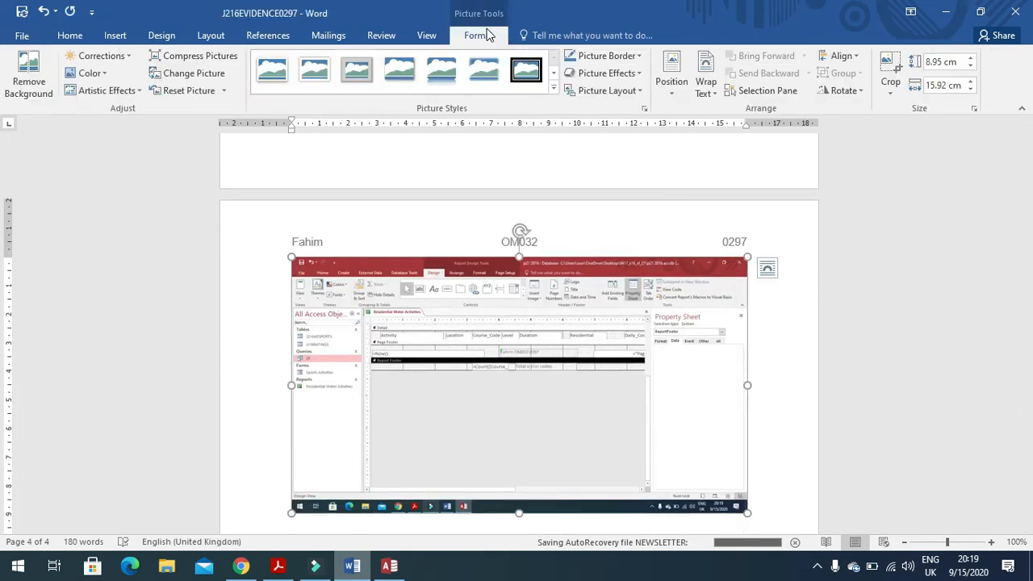
left_click(890, 67)
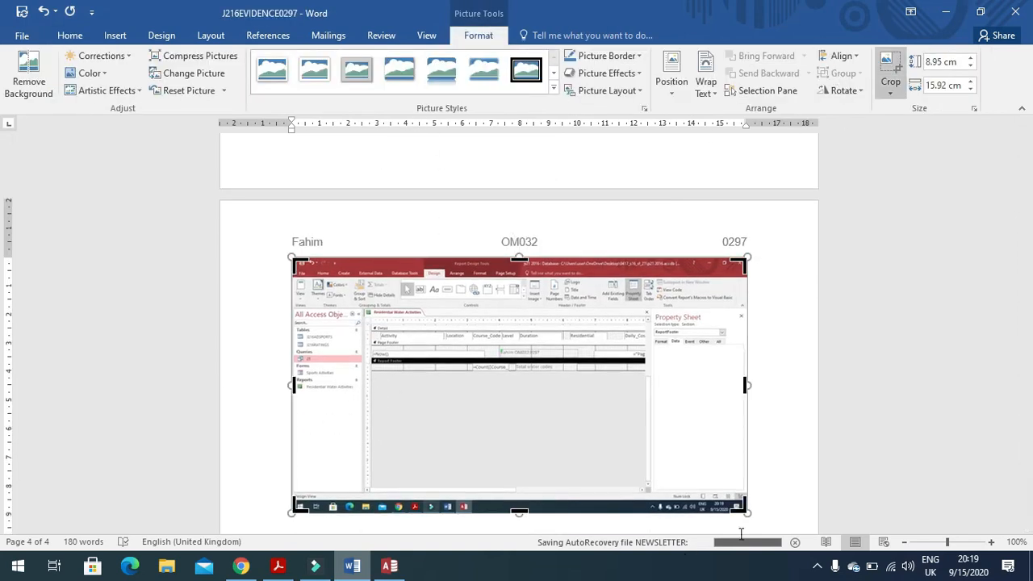
left_click_drag(737, 507, 565, 371)
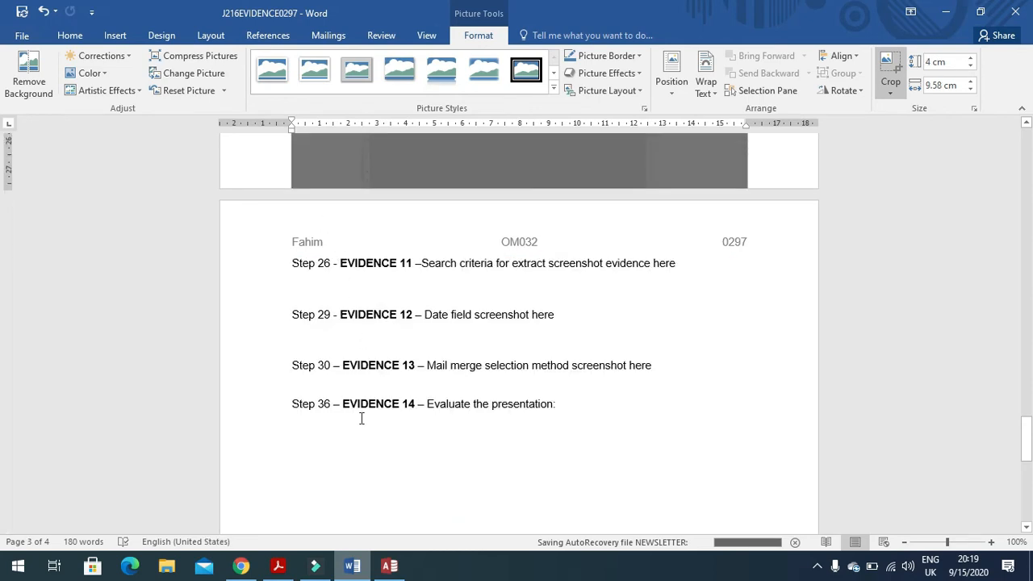
scroll(427, 409, "up", 4)
left_click_drag(297, 285, 473, 381)
left_click(679, 285)
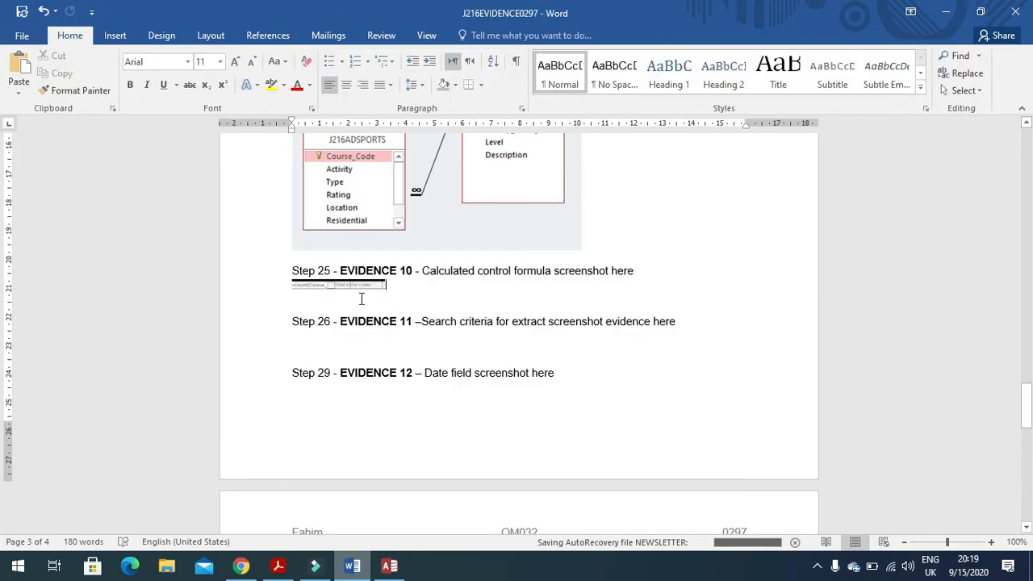
left_click(351, 288)
left_click_drag(342, 288, 475, 319)
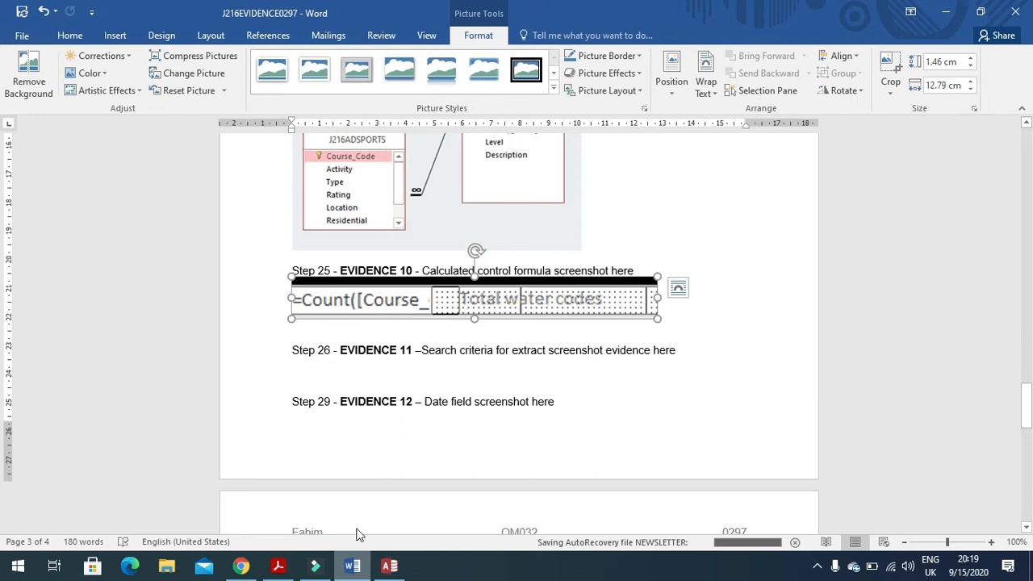
- Recheck the Evidence 10 instruction, then switch to Access and widen the Report Footer count box to show the full =Count([Course_Code]) formula
left_click(277, 566)
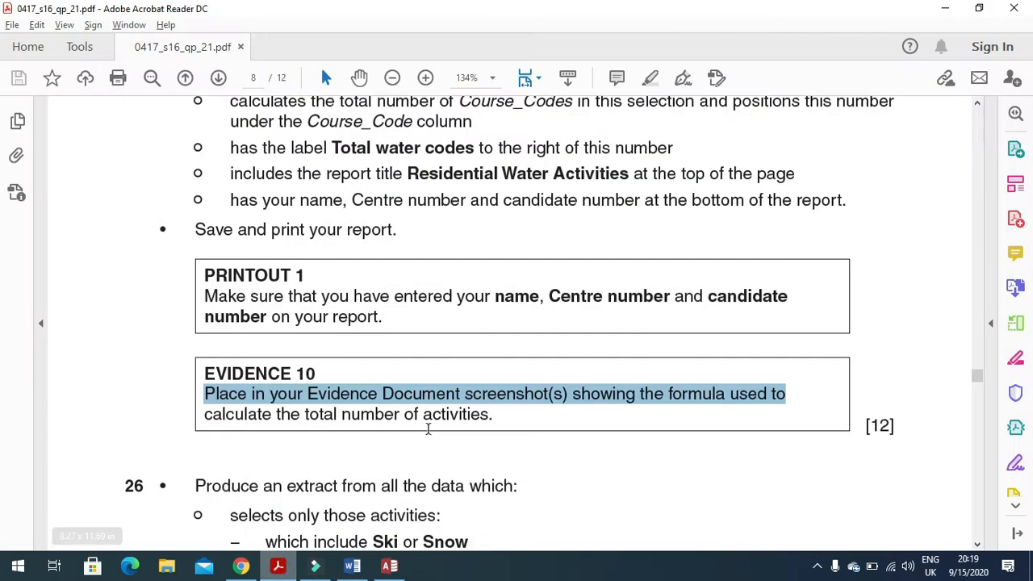
left_click(285, 567)
left_click(389, 567)
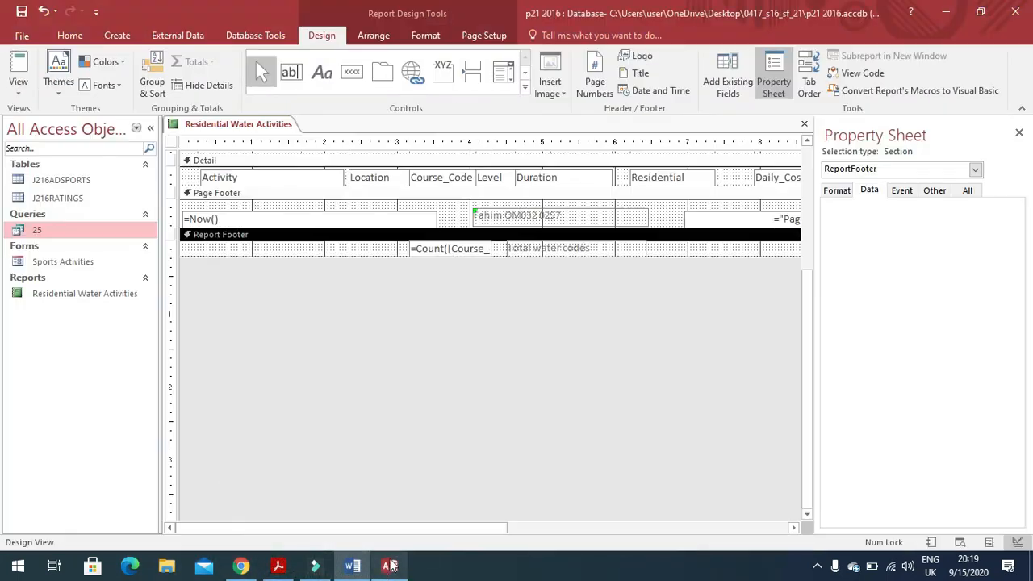
left_click(412, 248)
left_click_drag(407, 250, 375, 252)
left_click(657, 301)
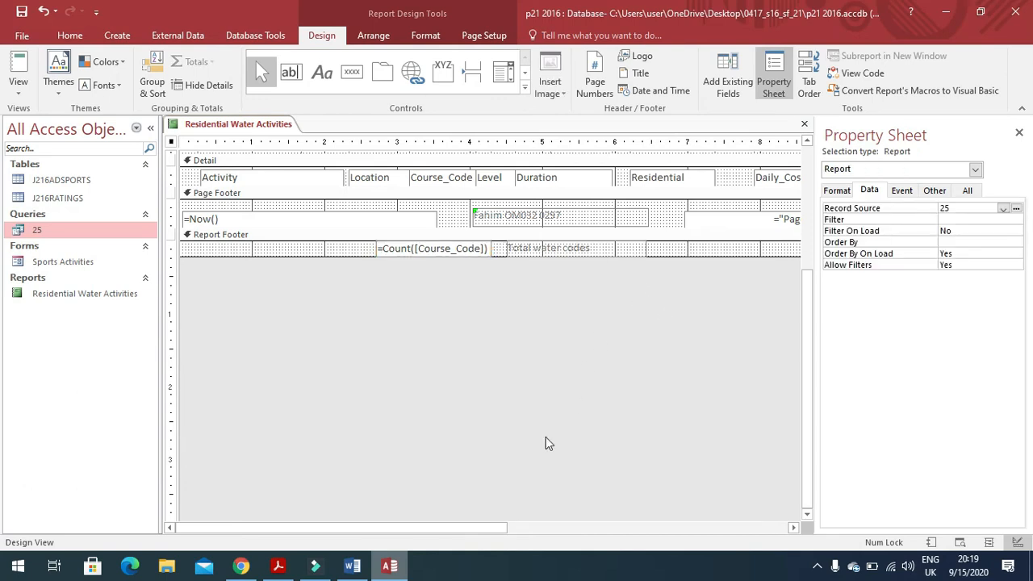
- Switch to Word and replace the Evidence 10 picture with the new screenshot of the report design
left_click(351, 566)
key("Delete")
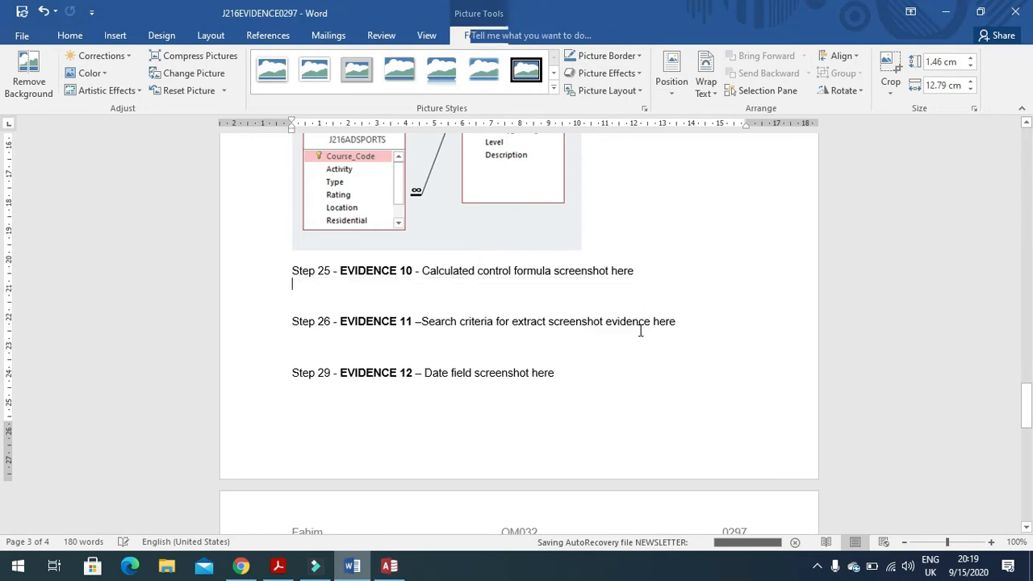
left_click(639, 334)
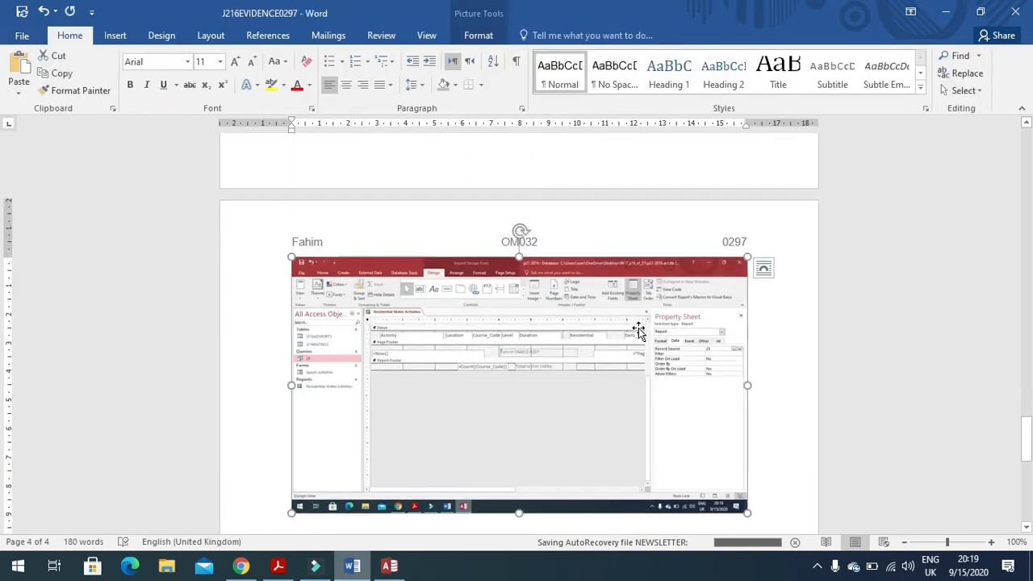
- Crop the new Evidence 10 screenshot to the count formula and Total water codes label, and enlarge it to about 12.52 cm wide
left_click(478, 35)
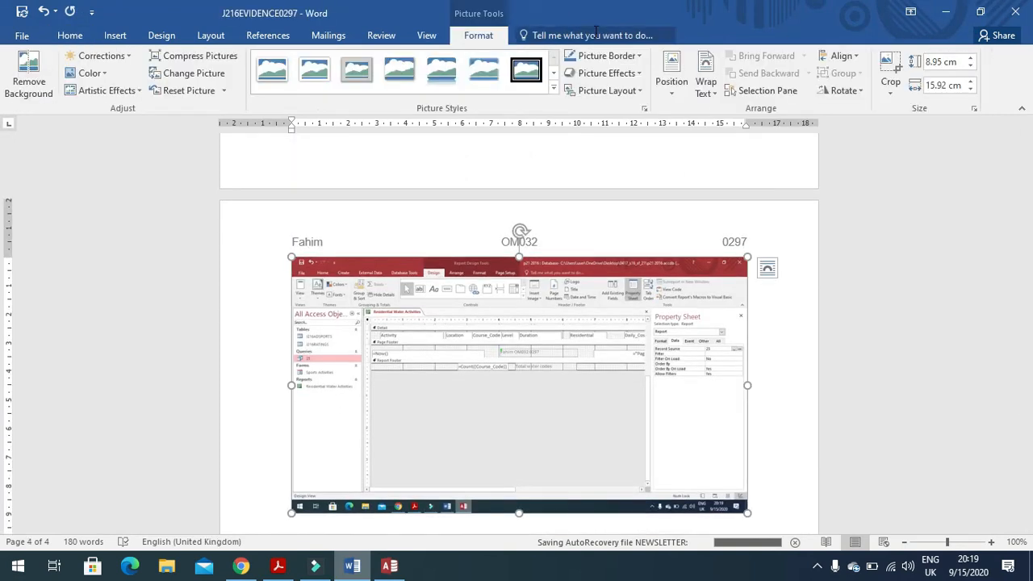
left_click(891, 71)
left_click_drag(724, 495, 567, 371)
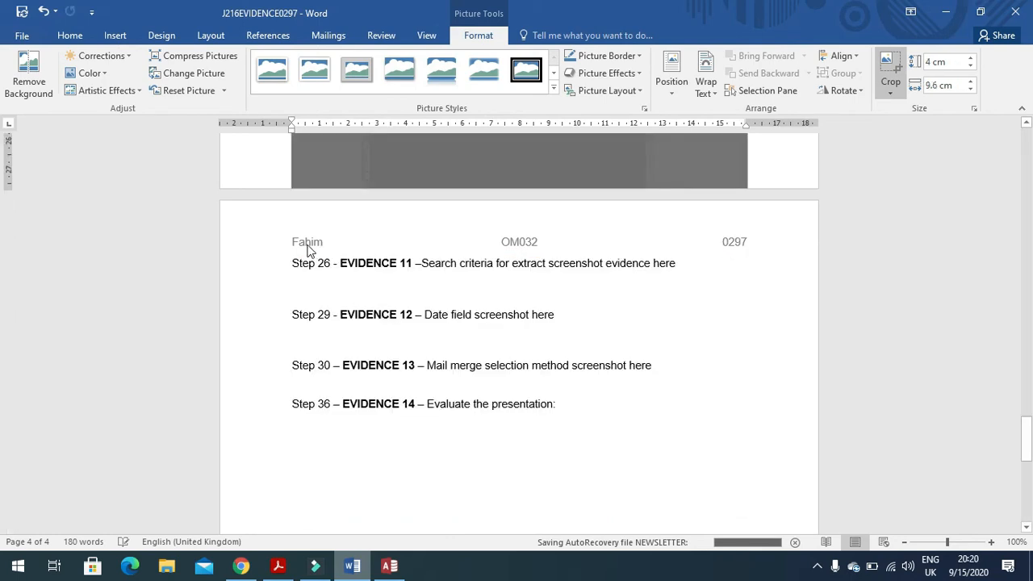
scroll(291, 385, "up", 5)
left_click_drag(292, 283, 457, 376)
left_click(674, 243)
scroll(422, 302, "up", 2)
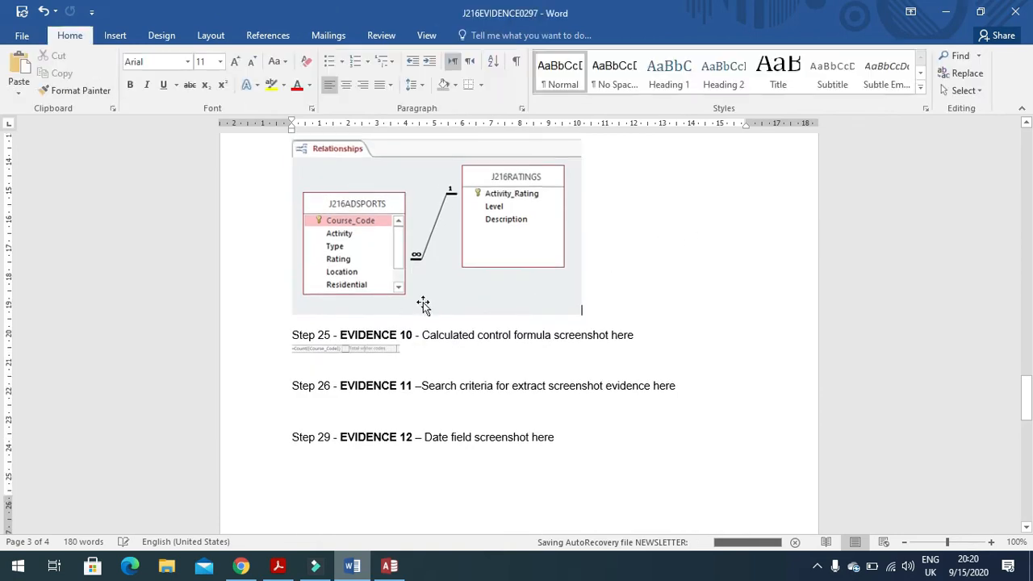
left_click(369, 358)
left_click_drag(398, 361, 650, 383)
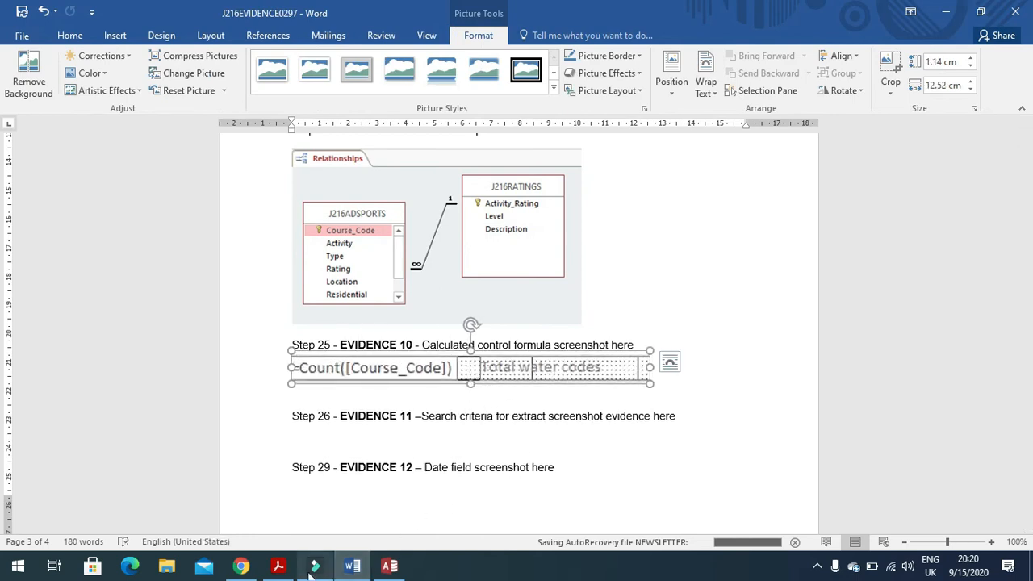
- Switch to the exam paper and read Step 26's extract criteria, field order, sorting and Evidence 11 instructions
left_click(278, 566)
scroll(342, 415, "down", 3)
scroll(342, 415, "down", 5)
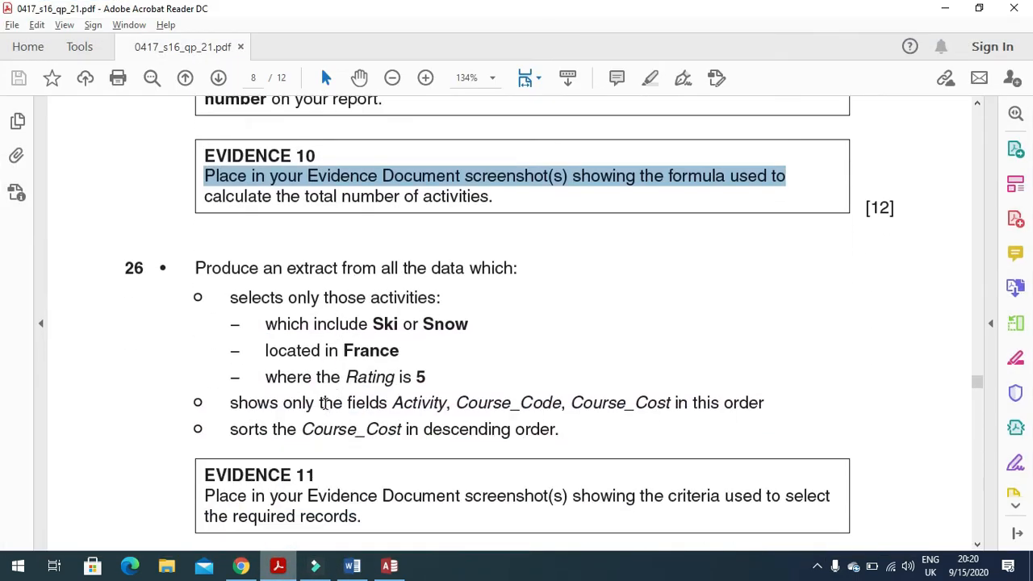
left_click_drag(181, 197, 516, 202)
scroll(512, 251, "down", 3)
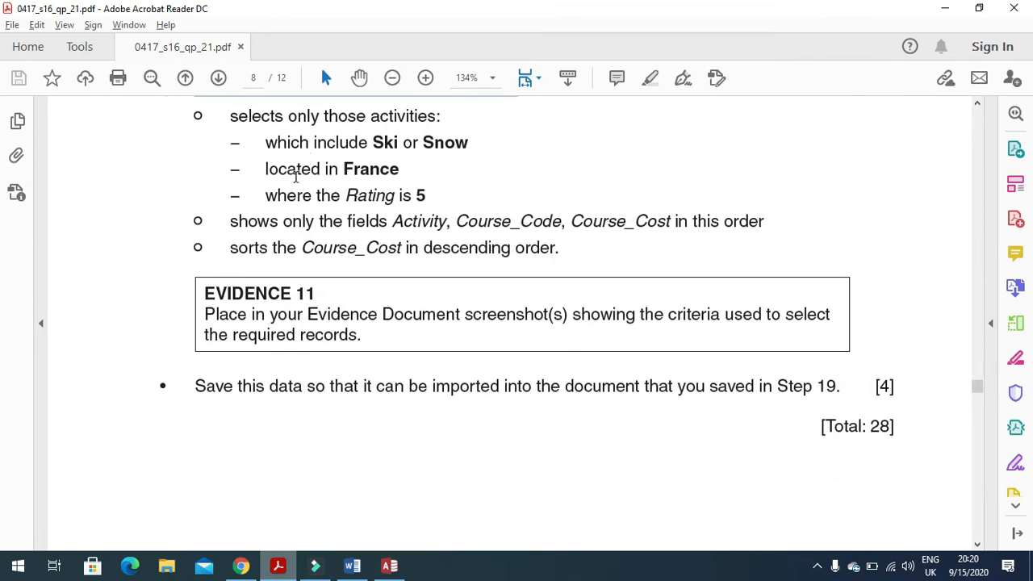
scroll(293, 176, "up", 1)
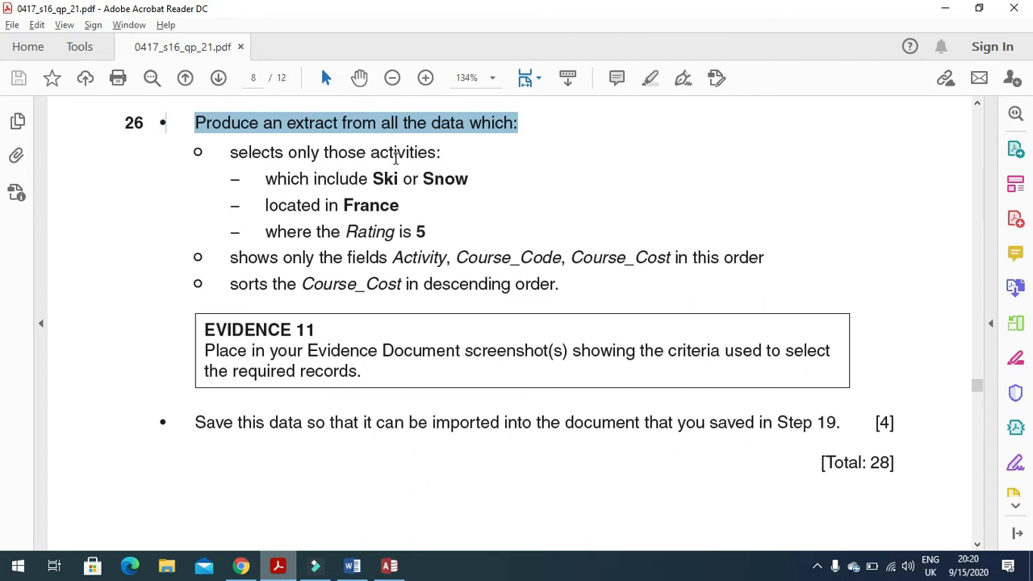
left_click_drag(265, 179, 475, 182)
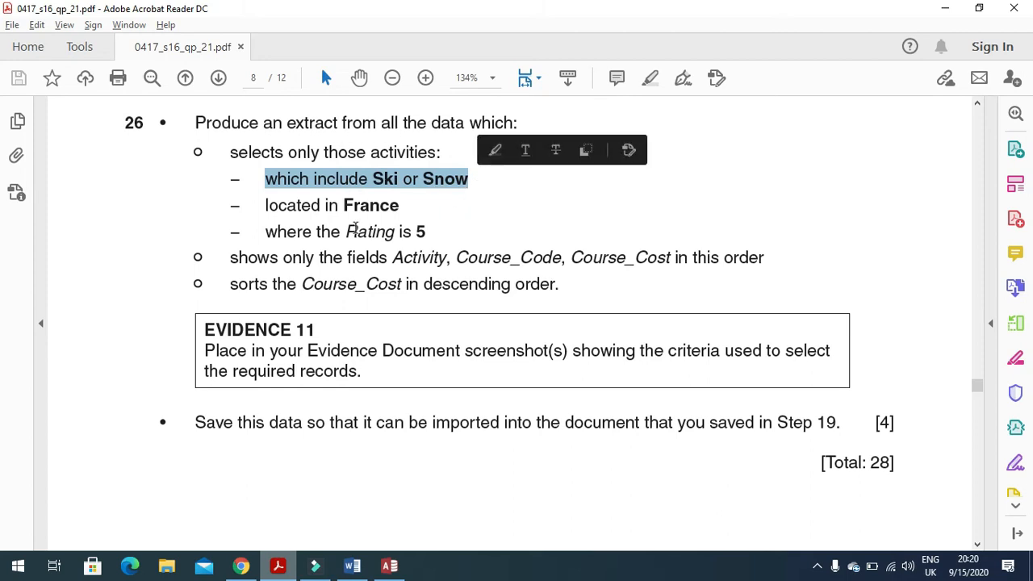
- Switch to Access, close the Residential Water Activities report with its design changes saved, and start a new query with the Simple Query Wizard
key("alt+Tab")
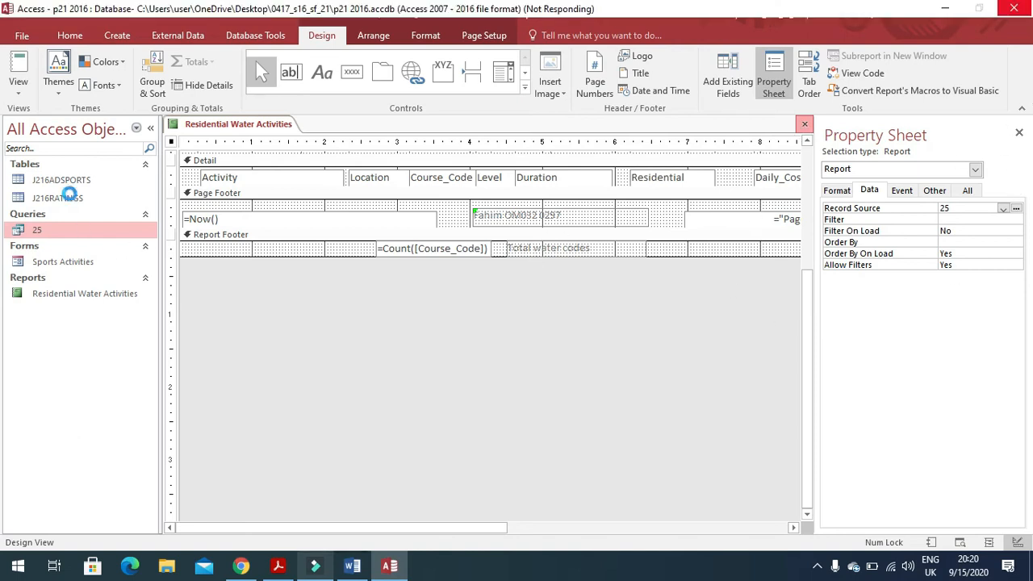
left_click(458, 326)
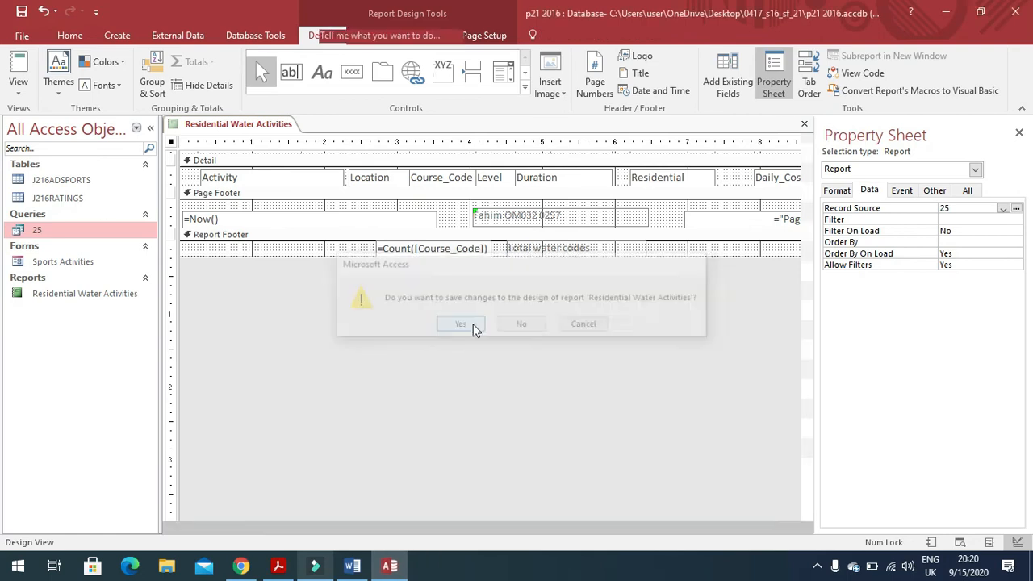
left_click(121, 36)
left_click(191, 81)
left_click(576, 358)
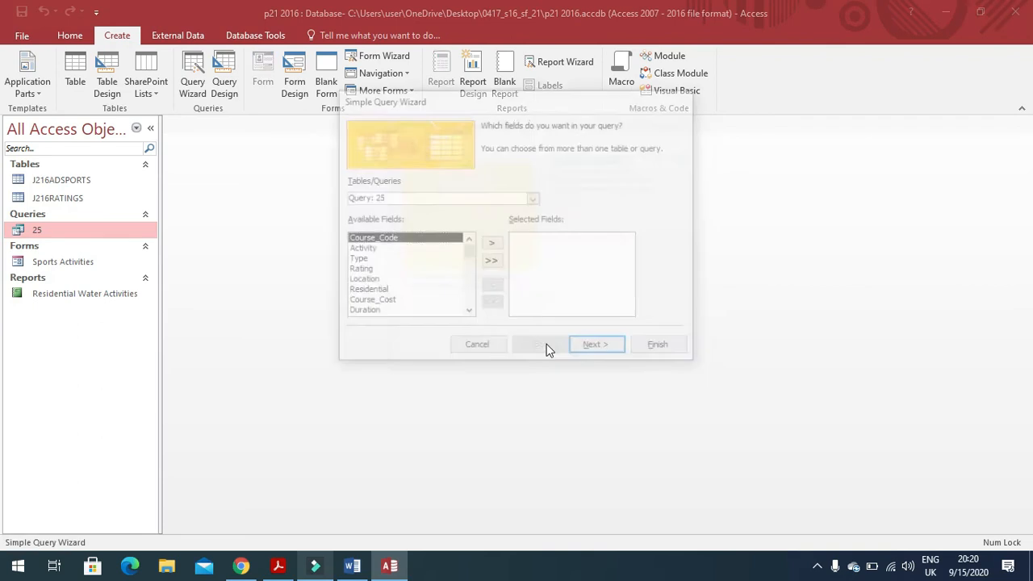
- Add all fields from the J216ADSPORTS and J216RATINGS tables to the new query
left_click(533, 199)
left_click(404, 211)
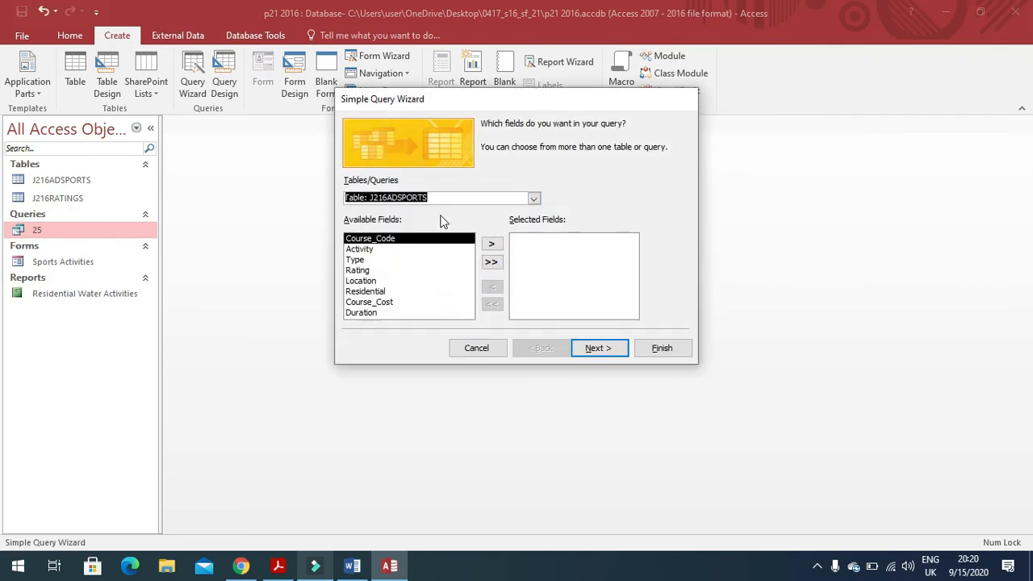
left_click(491, 261)
left_click(533, 199)
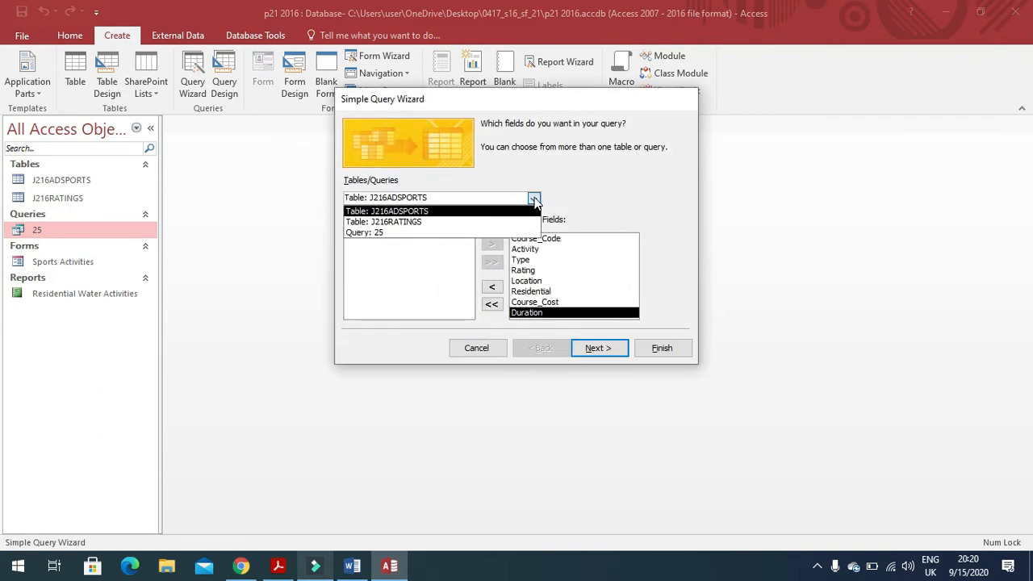
left_click(434, 222)
left_click(491, 261)
- Finish the wizard as a detail query titled 26, with its design opened for modification
left_click(589, 348)
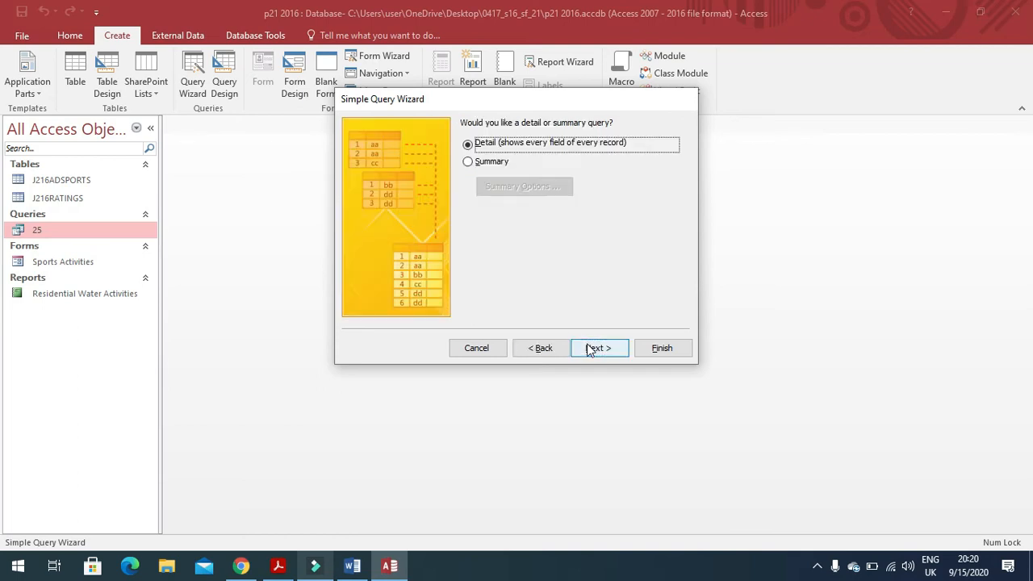
left_click(589, 348)
left_click(504, 275)
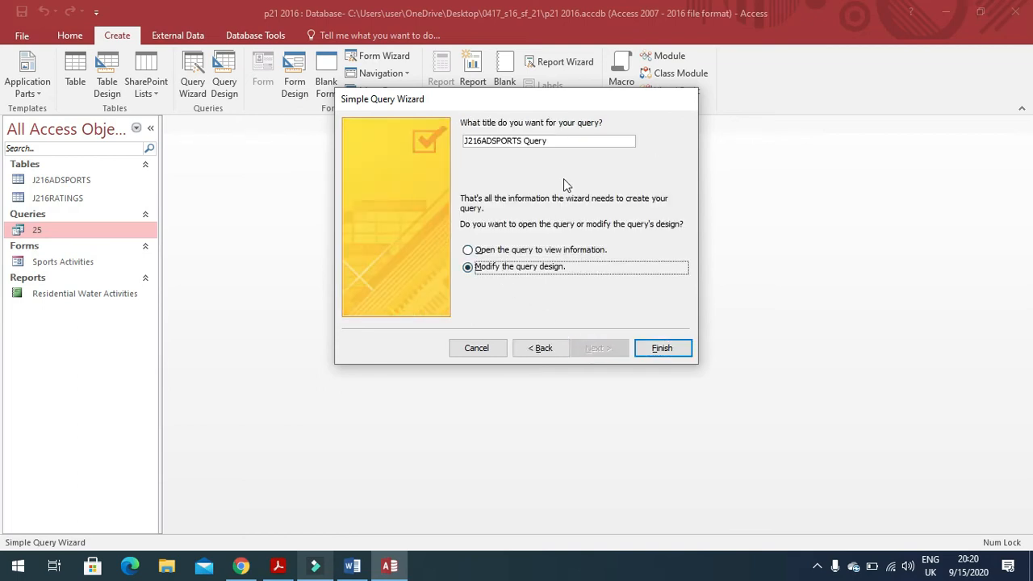
left_click_drag(553, 142, 426, 142)
type("26")
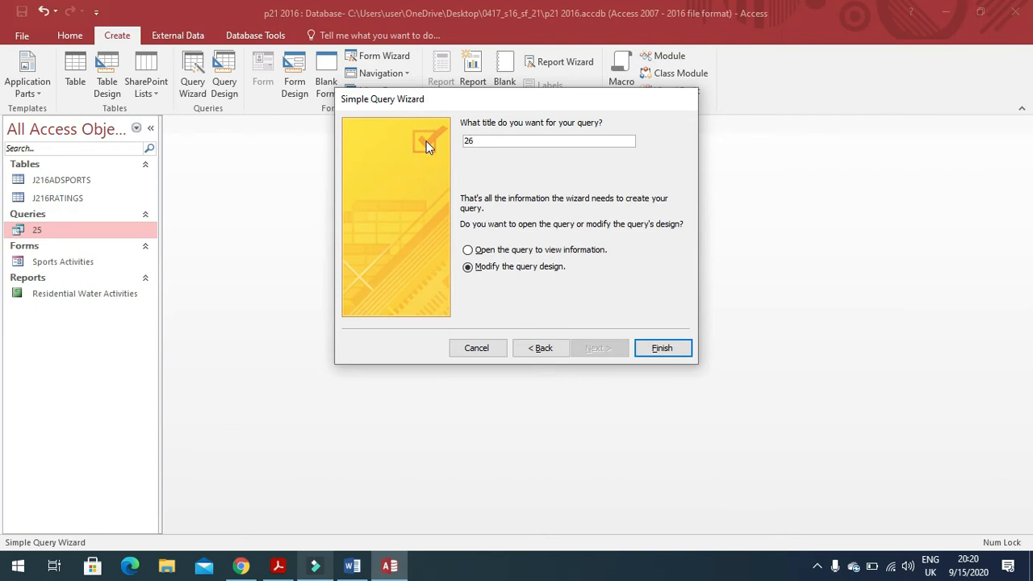
left_click(661, 348)
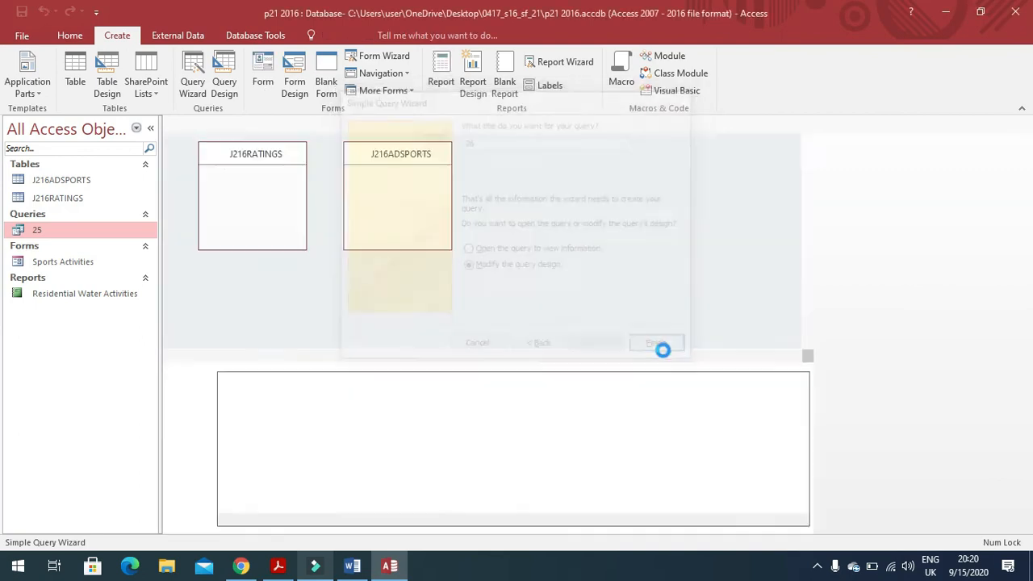
- Compare the exam paper's Ski or Snow, France and Rating 5 criteria with the fields in query 26's design
key("alt+Tab")
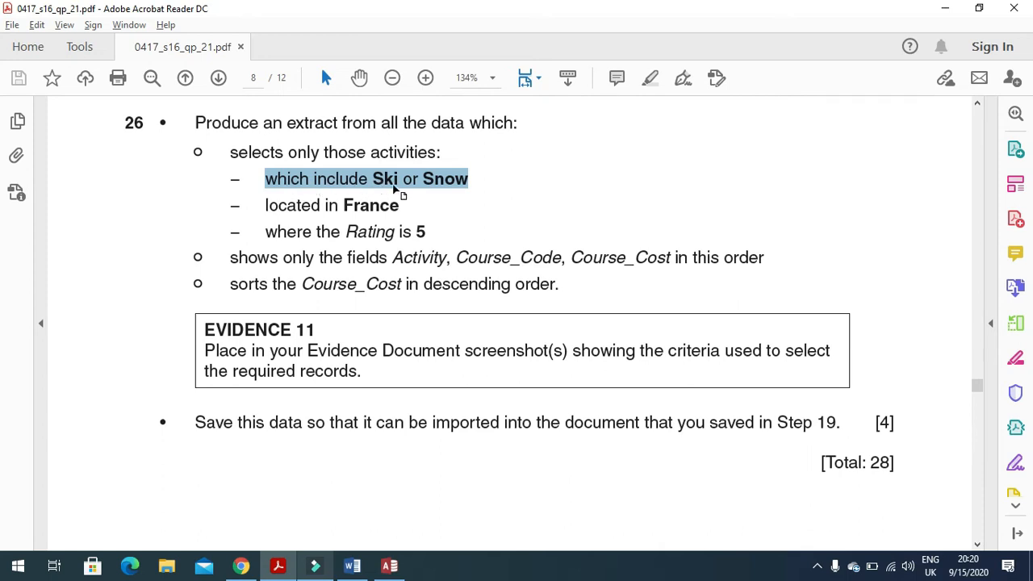
key("alt+Tab")
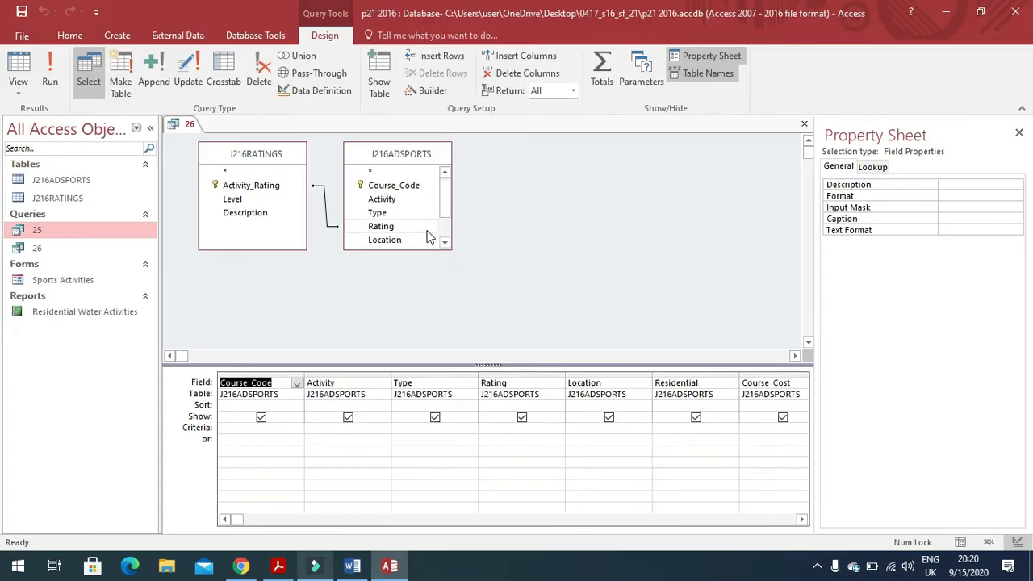
key("alt+Tab")
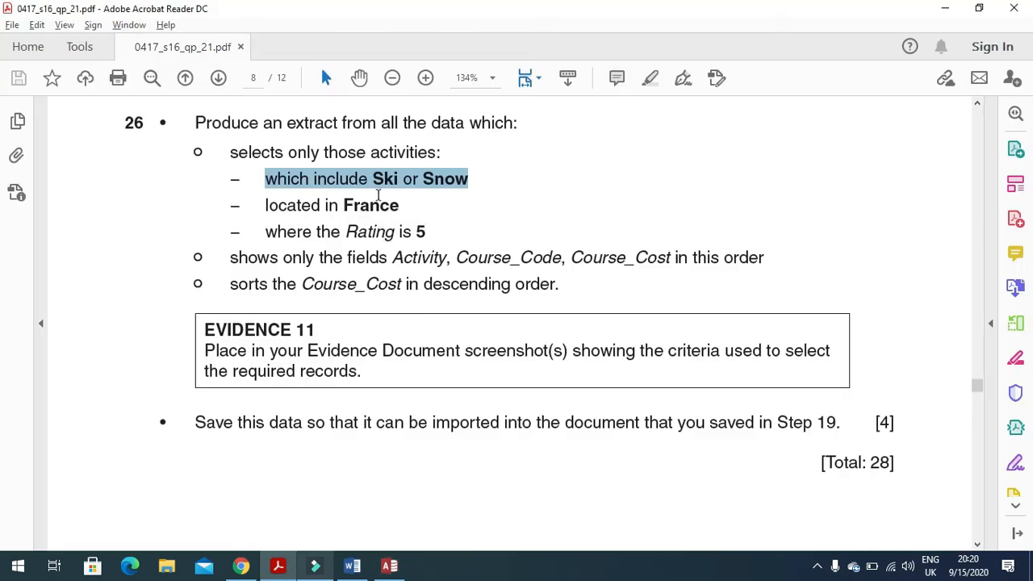
key("alt+Tab")
- Run query 26, widen the Activity column to fit, and examine how Ski and Snow occur in the activity names
left_click(50, 81)
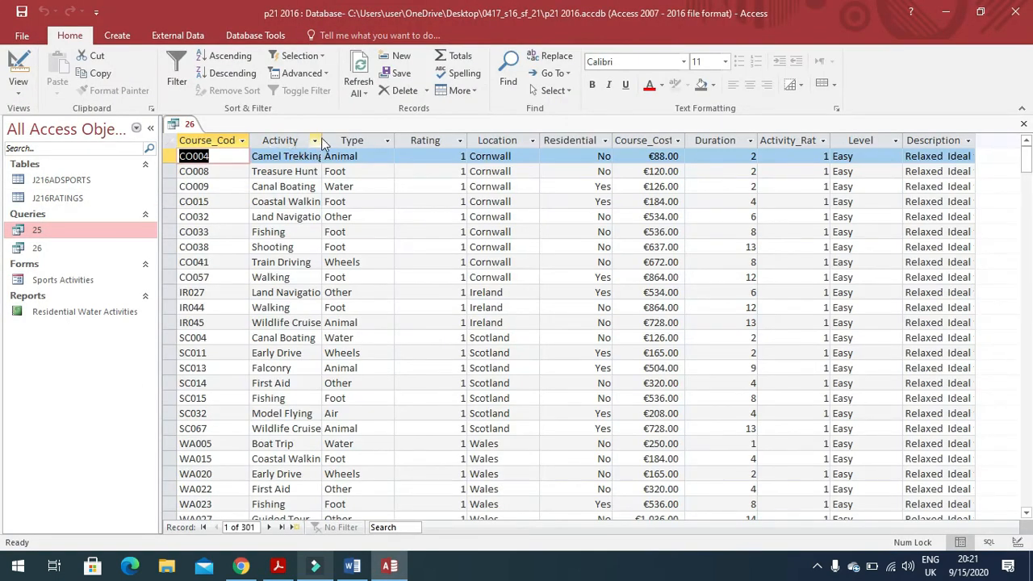
double_click(322, 139)
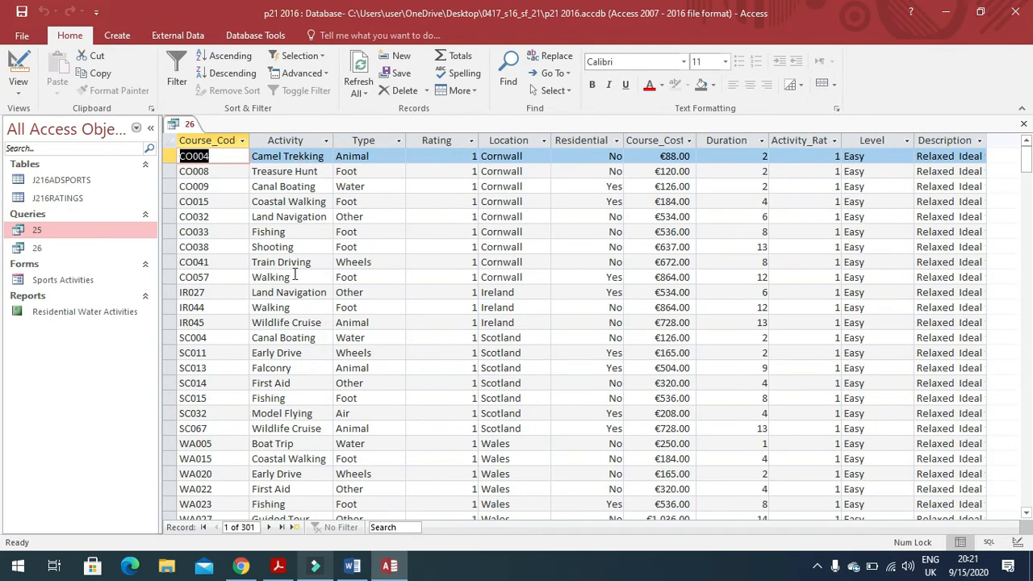
scroll(296, 317, "down", 2)
scroll(295, 318, "down", 1)
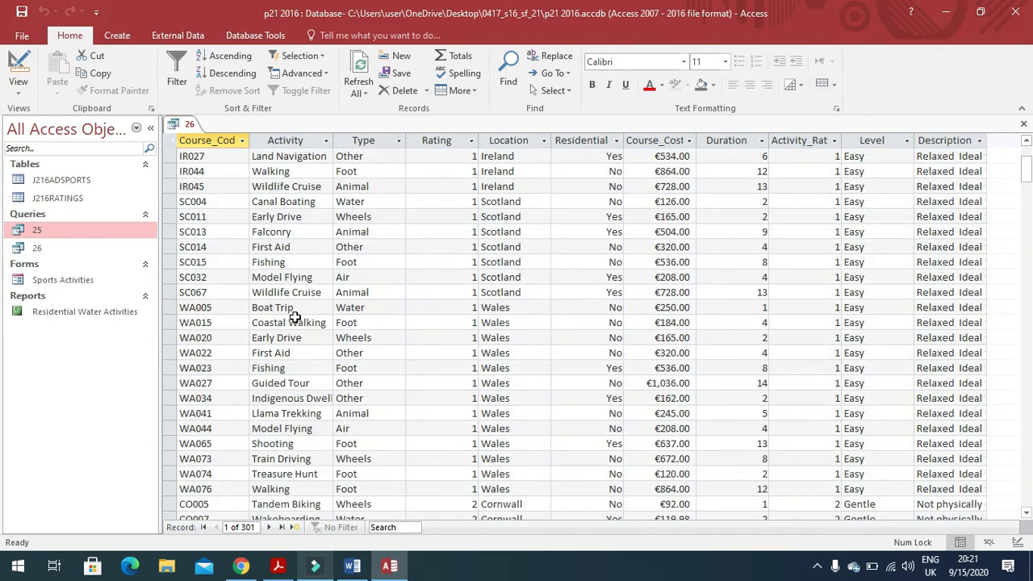
scroll(312, 359, "down", 1)
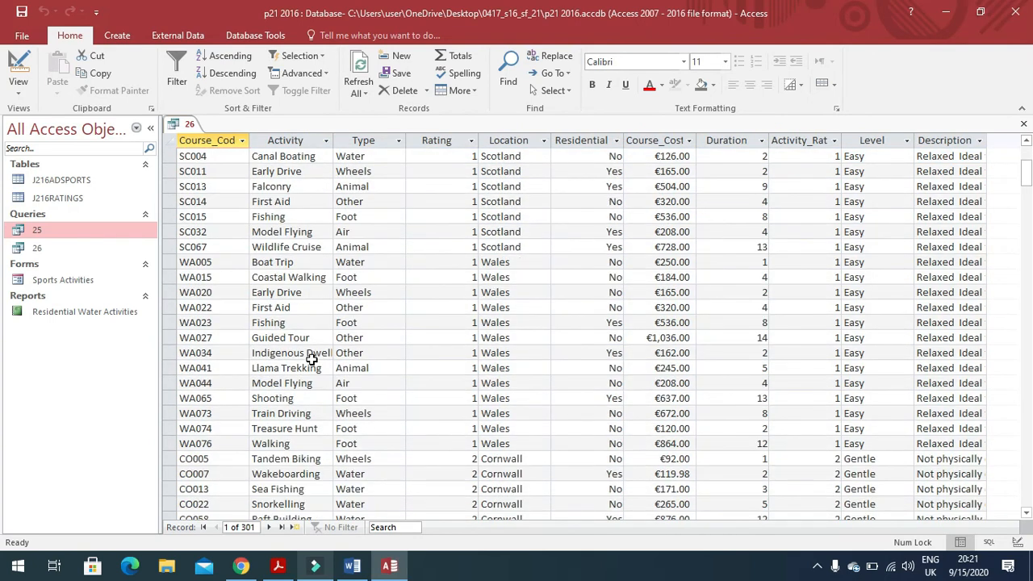
scroll(312, 367, "down", 3)
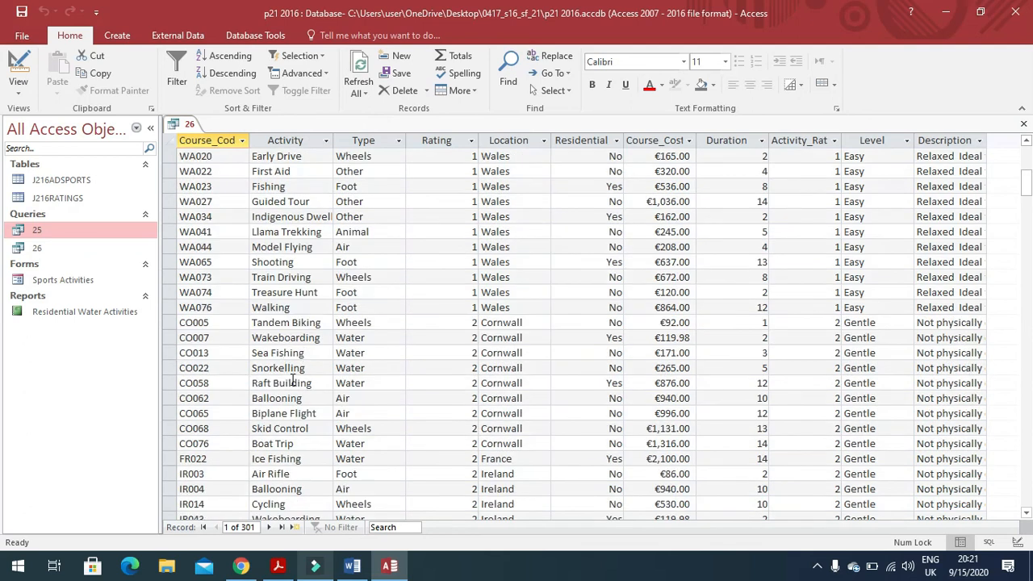
scroll(309, 368, "down", 8)
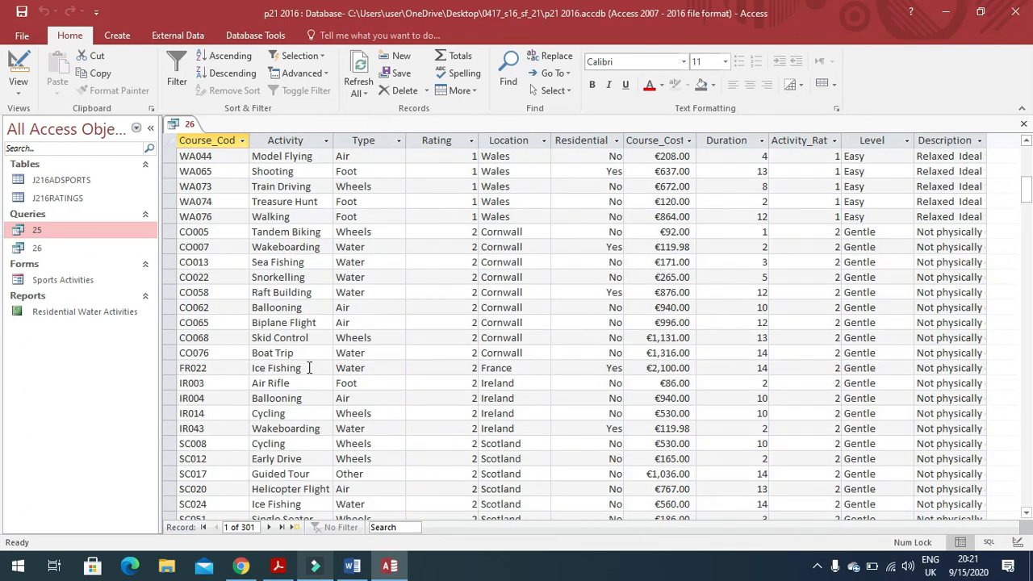
scroll(303, 370, "down", 13)
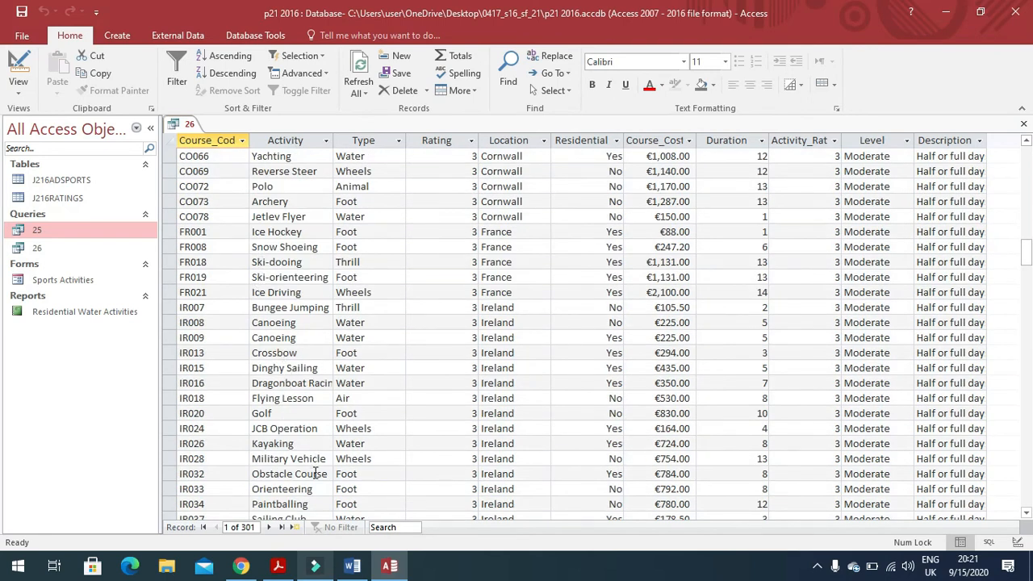
left_click(277, 247)
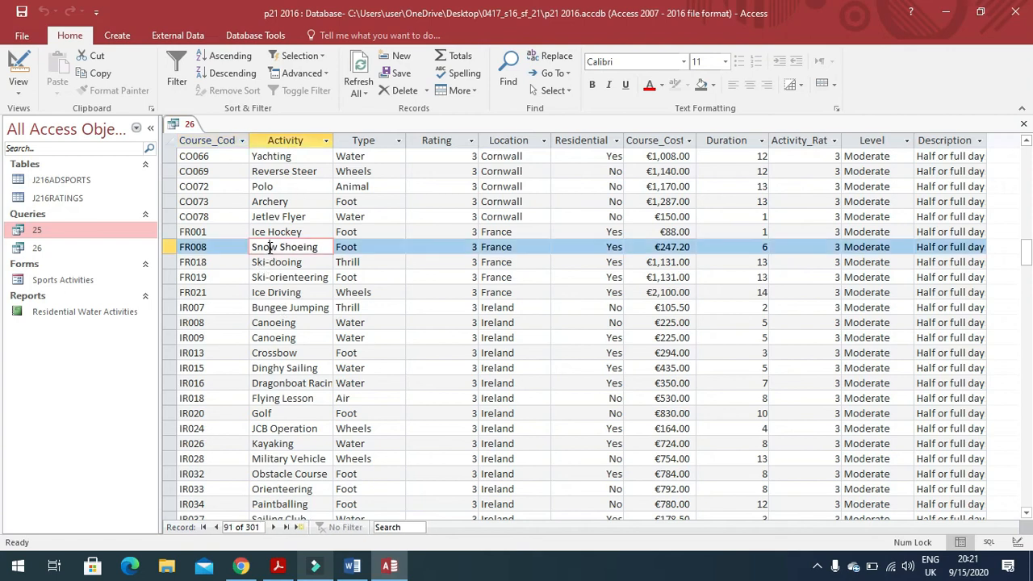
key("alt+Tab")
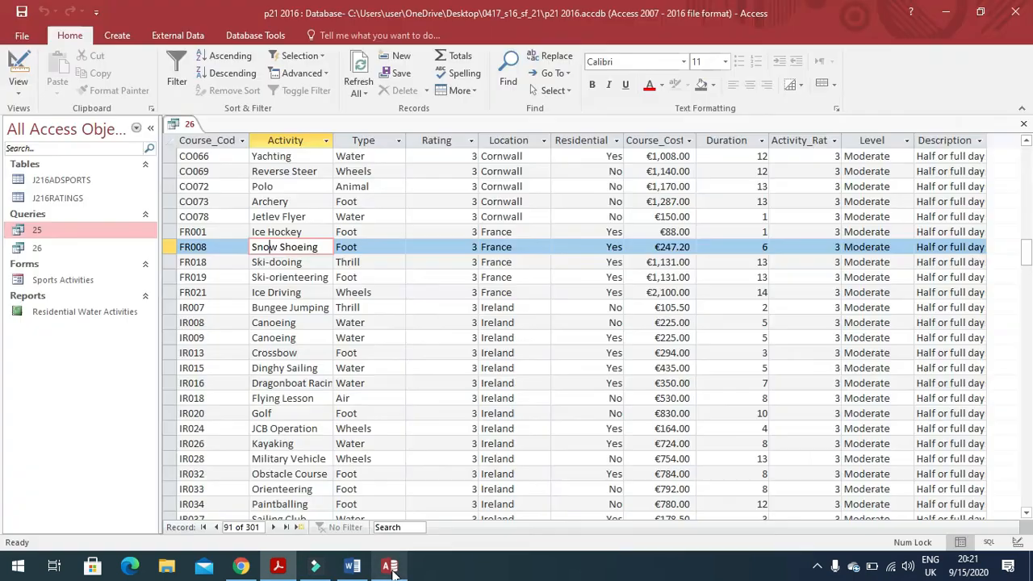
key("alt+Tab")
- Return to query 26's design, set the Activity criteria to *ski* or *snow*, and widen that column to show the full expression
left_click(32, 66)
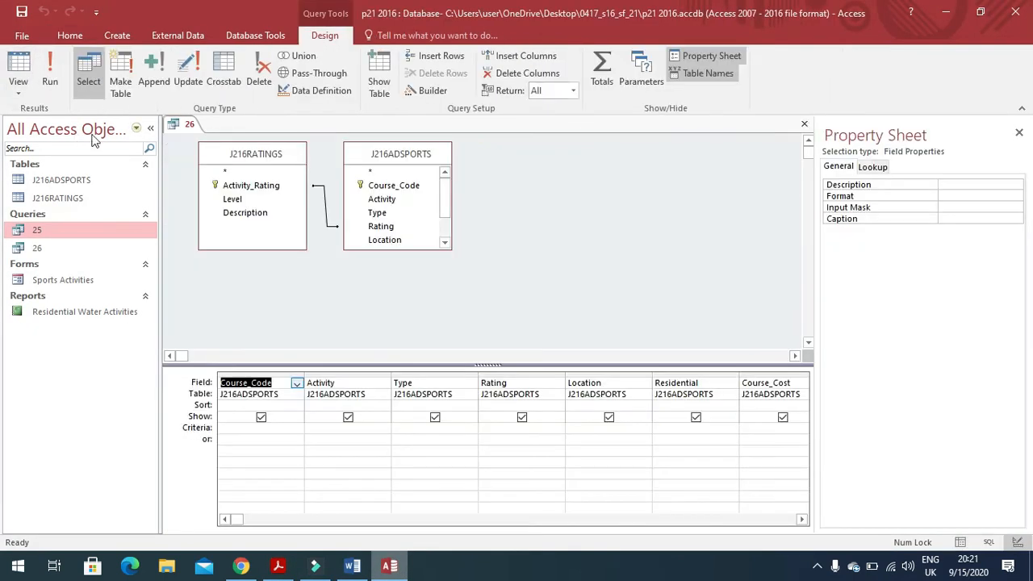
left_click(347, 428)
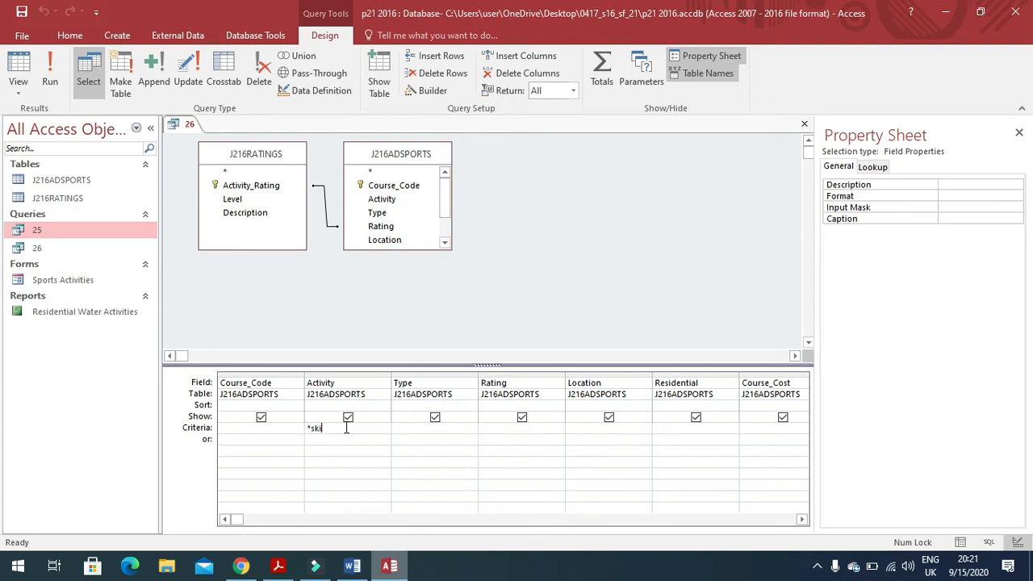
type("or *snow*")
left_click(229, 427)
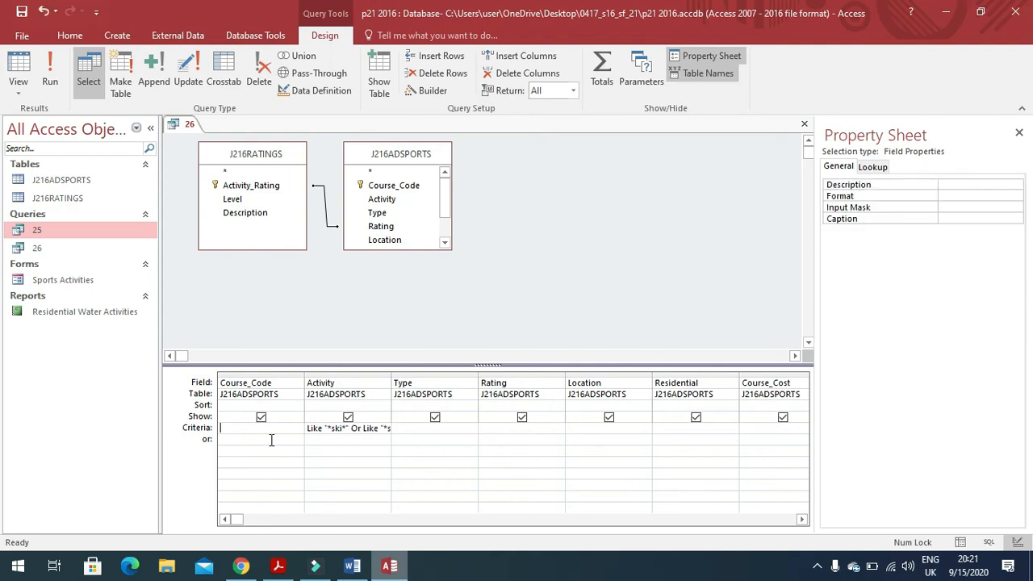
left_click(392, 381)
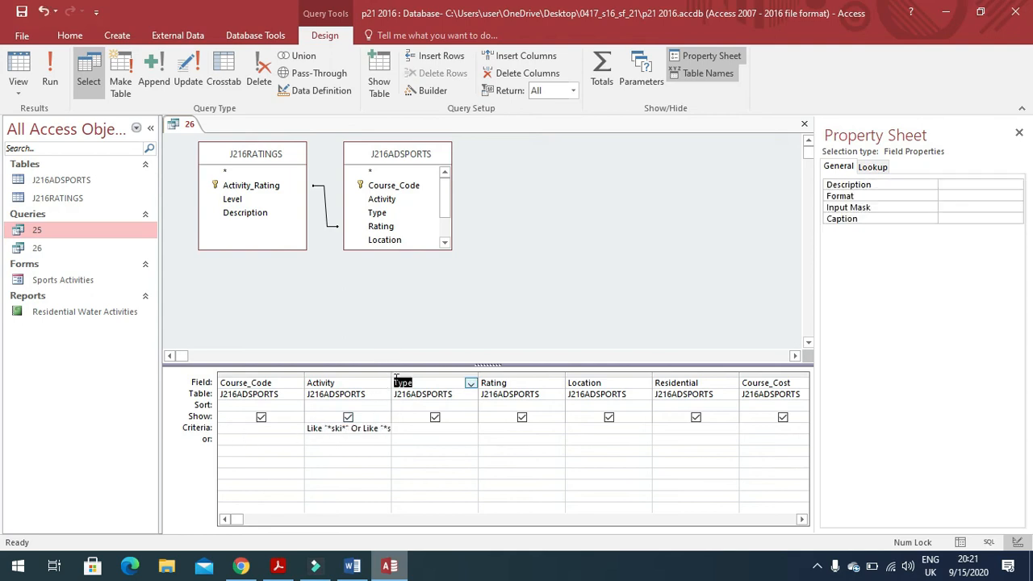
left_click(388, 382)
left_click(400, 428)
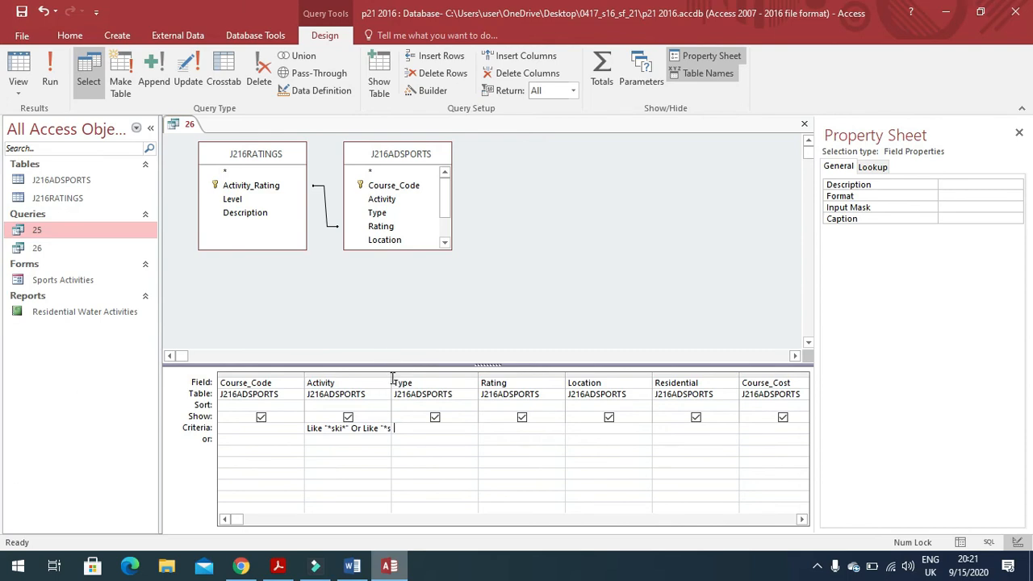
left_click_drag(392, 382, 420, 382)
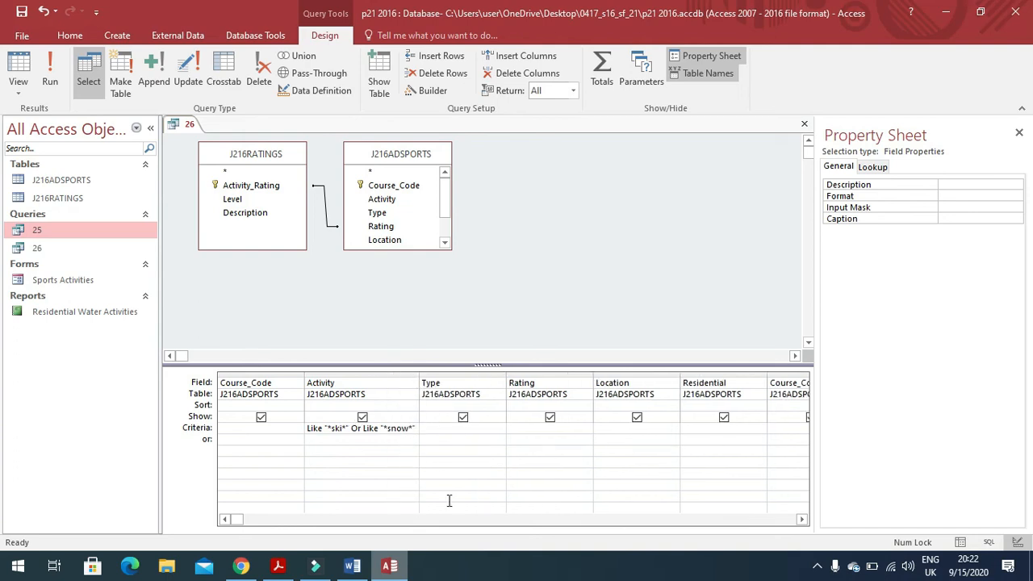
- Following the exam paper, set the query's Location criteria to france and its Rating criteria to 5
key("alt+Tab")
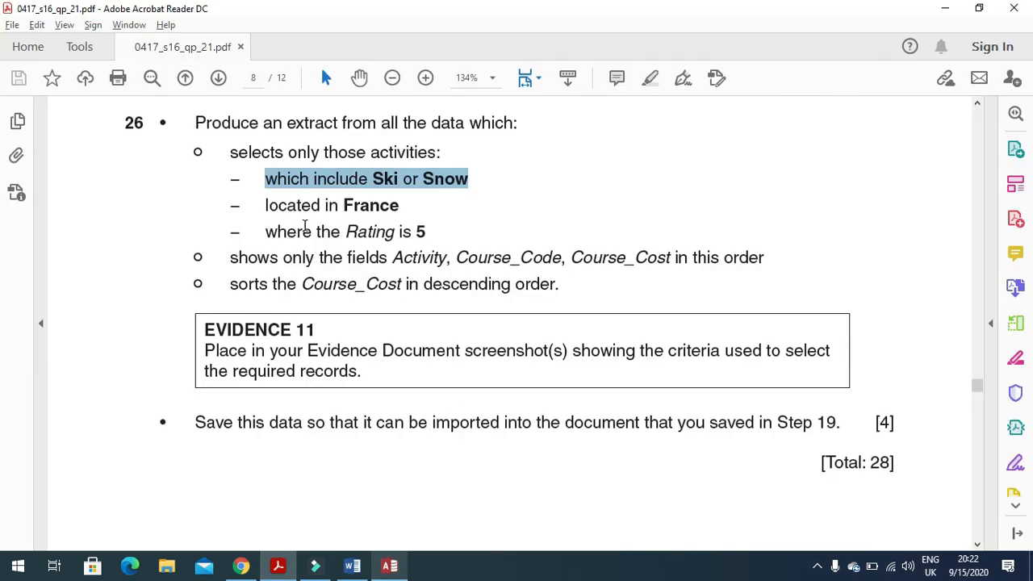
key("alt+Tab")
left_click(609, 426)
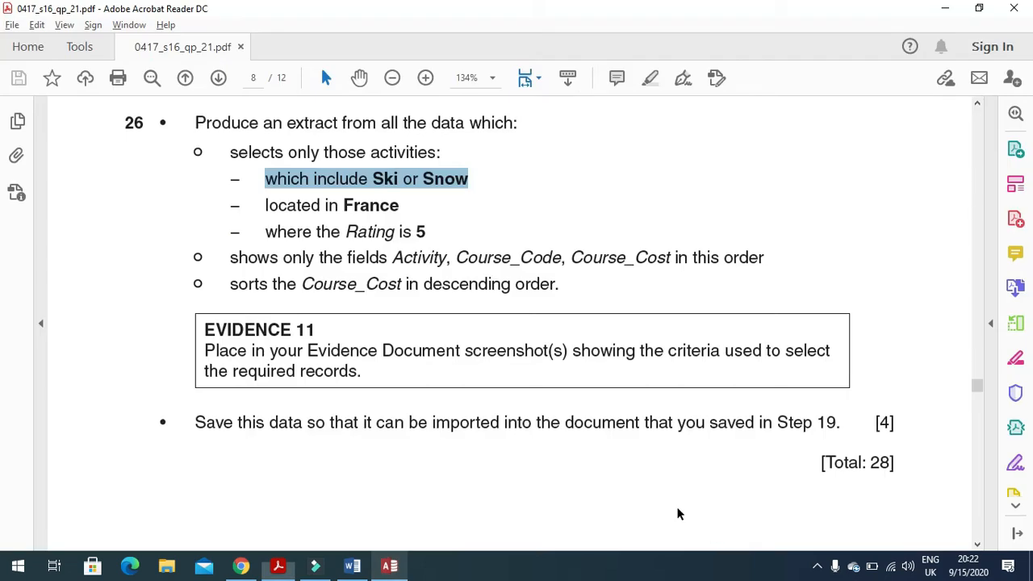
key("alt+Tab")
left_click_drag(266, 232, 448, 259)
key("alt+Tab")
left_click(521, 427)
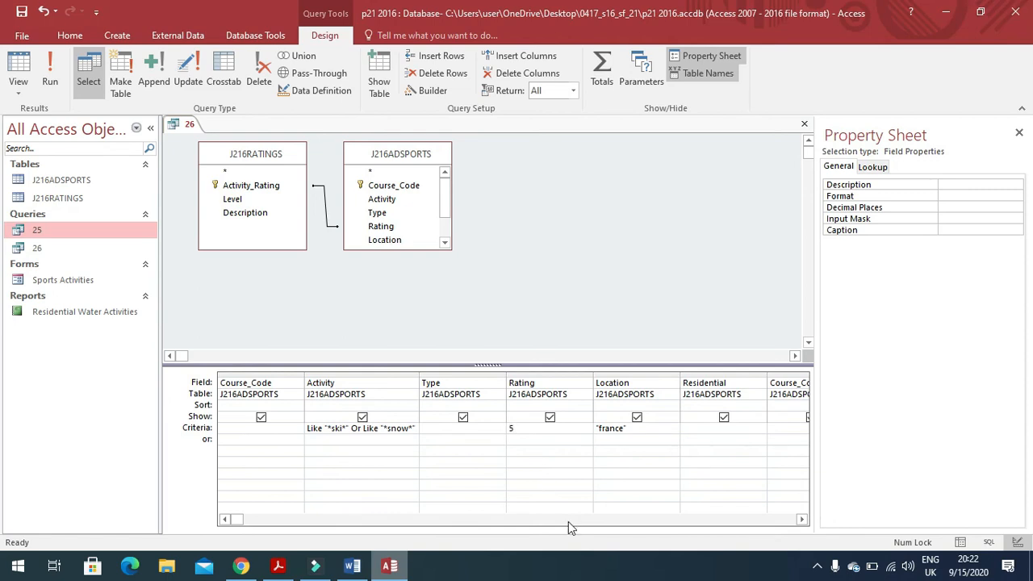
- Check the exam paper's required output fields and hide Type, Rating, Location and Residential from the query results
left_click(272, 567)
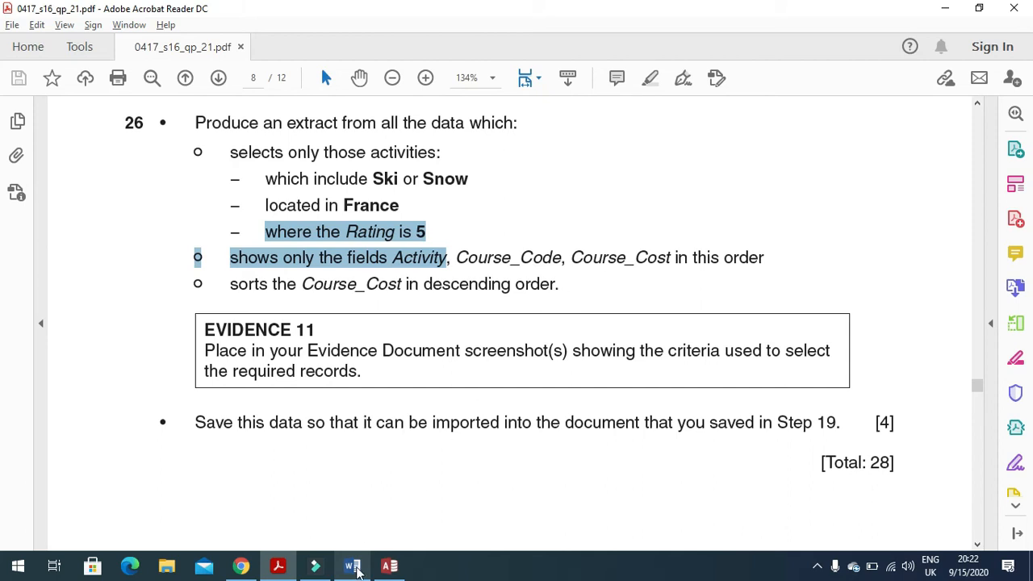
left_click(283, 568)
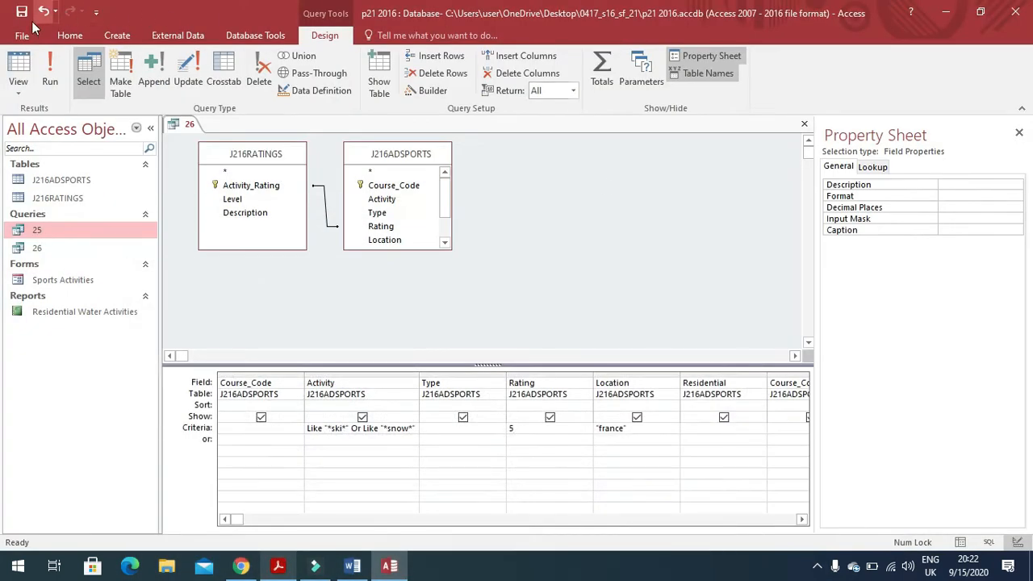
key("alt+Tab")
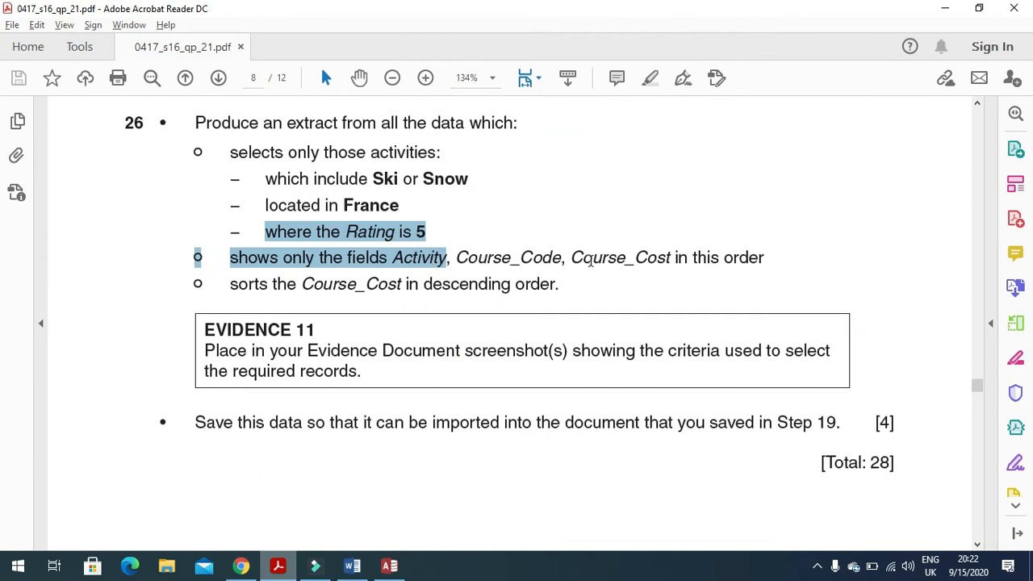
key("alt+Tab")
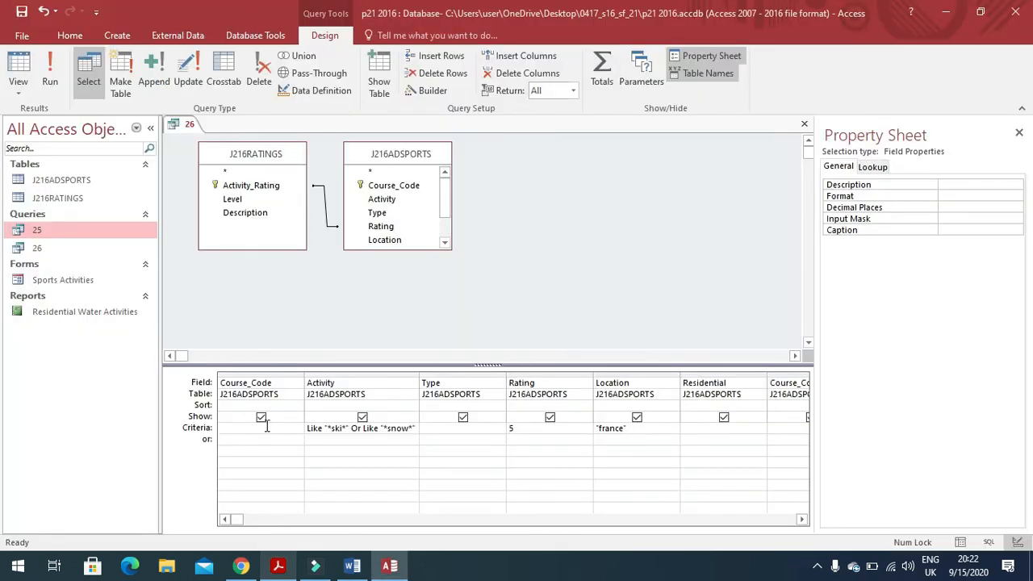
left_click(463, 417)
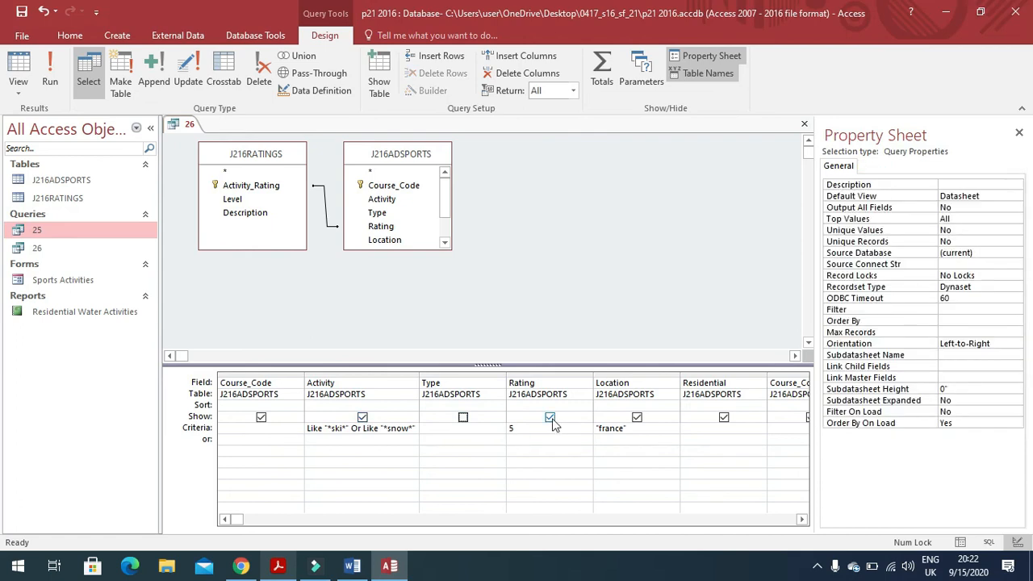
key("alt+Tab")
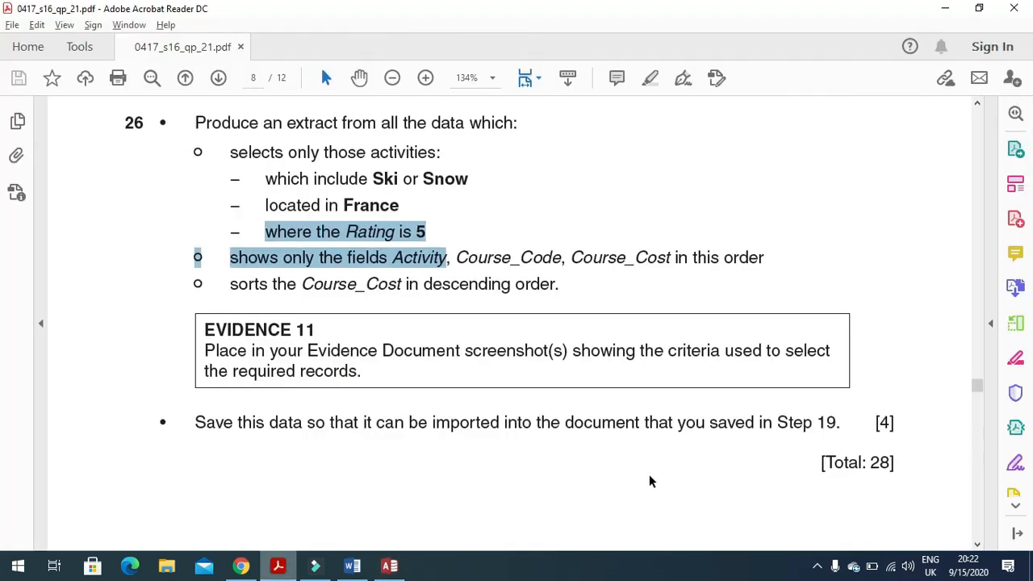
key("alt+Tab")
left_click(724, 417)
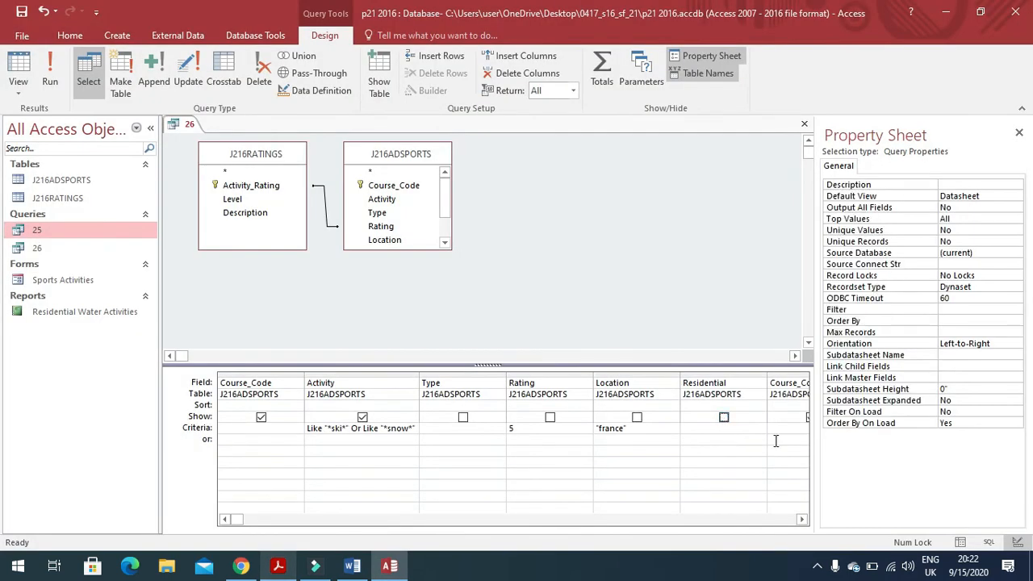
- Hide the Duration, Activity_Rating, Level and Description fields from the query results, keeping Course_Cost shown
left_click(802, 519)
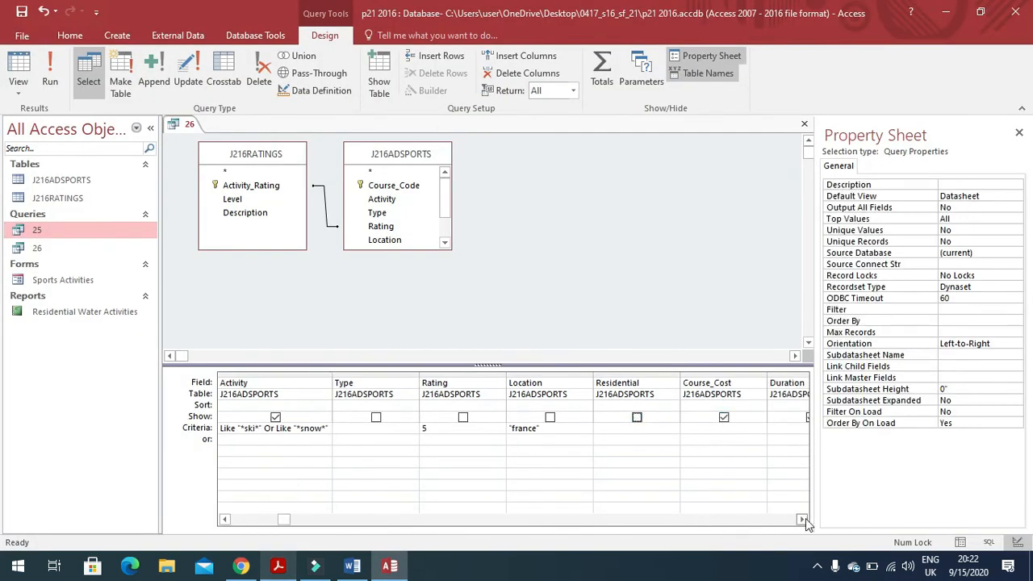
left_click(802, 519)
left_click(696, 417)
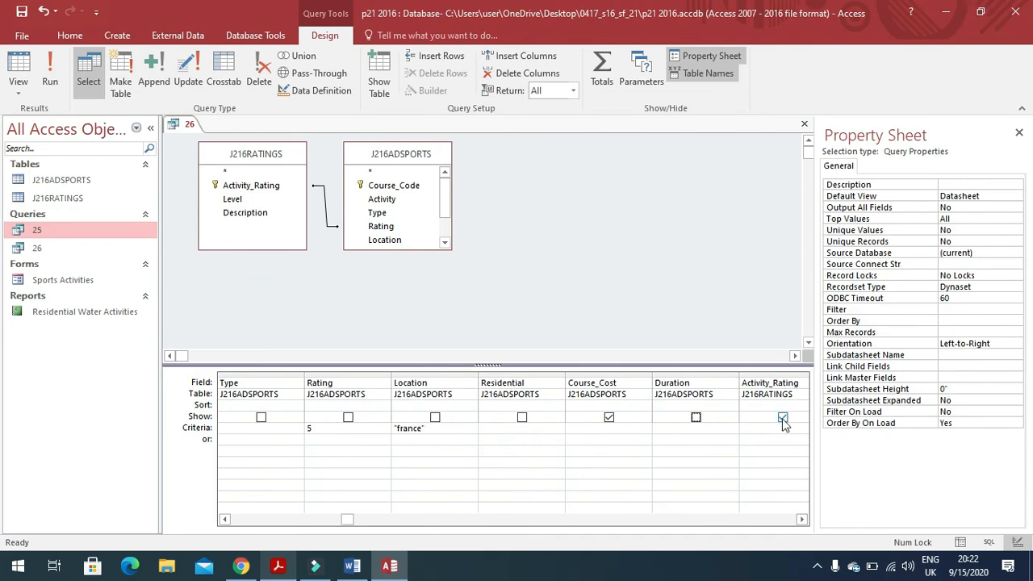
left_click(783, 418)
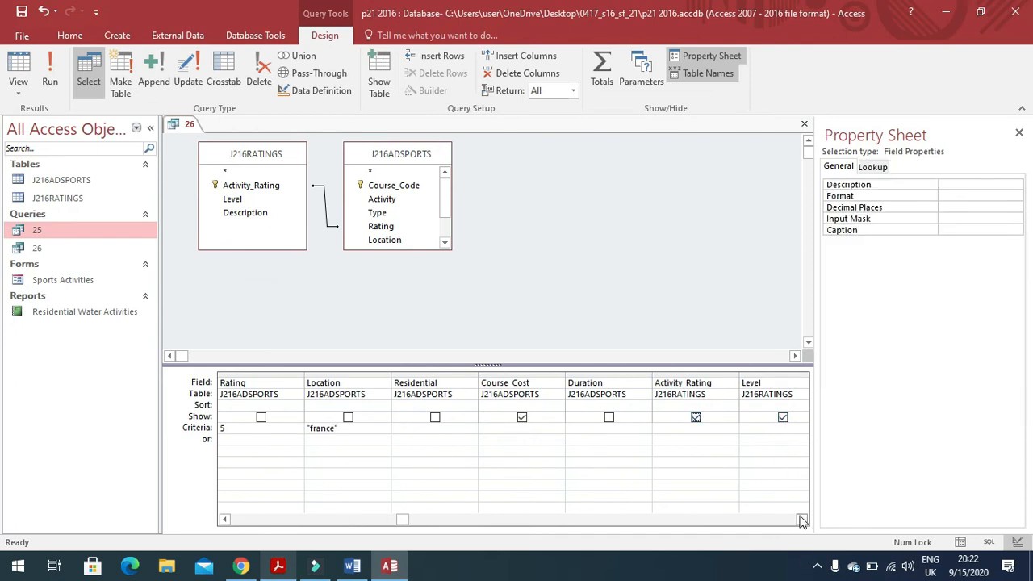
left_click(696, 417)
left_click(782, 418)
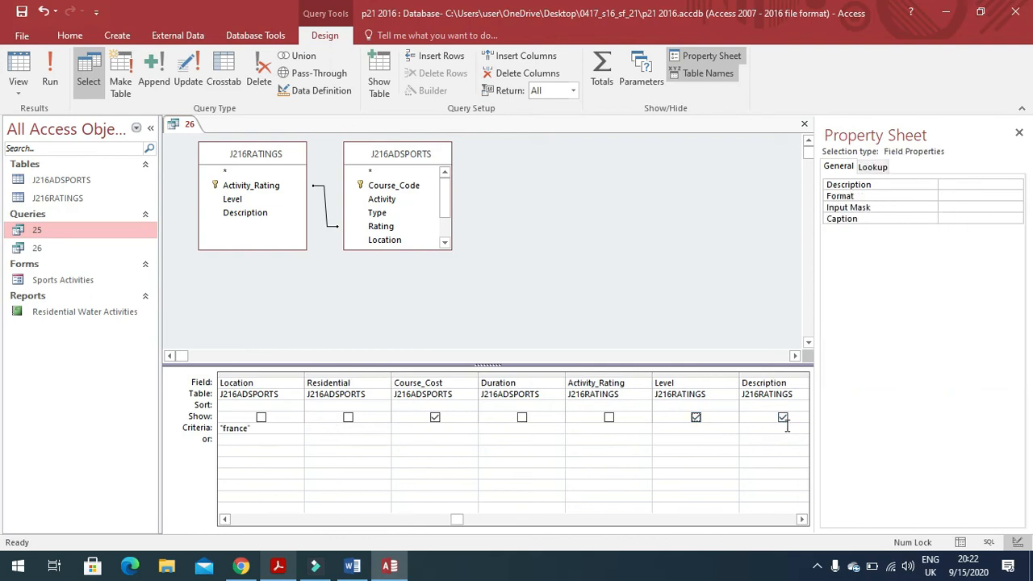
left_click(783, 418)
left_click(695, 417)
left_click(609, 417)
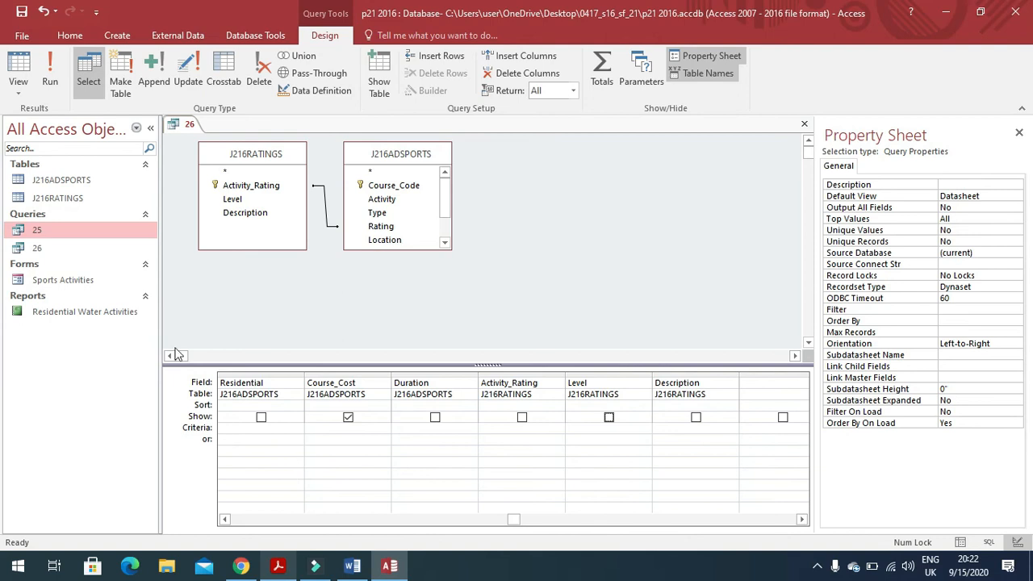
- Run query 26 and compare its column order with the Activity, Course_Code, Course_Cost order required by the exam paper
left_click(48, 84)
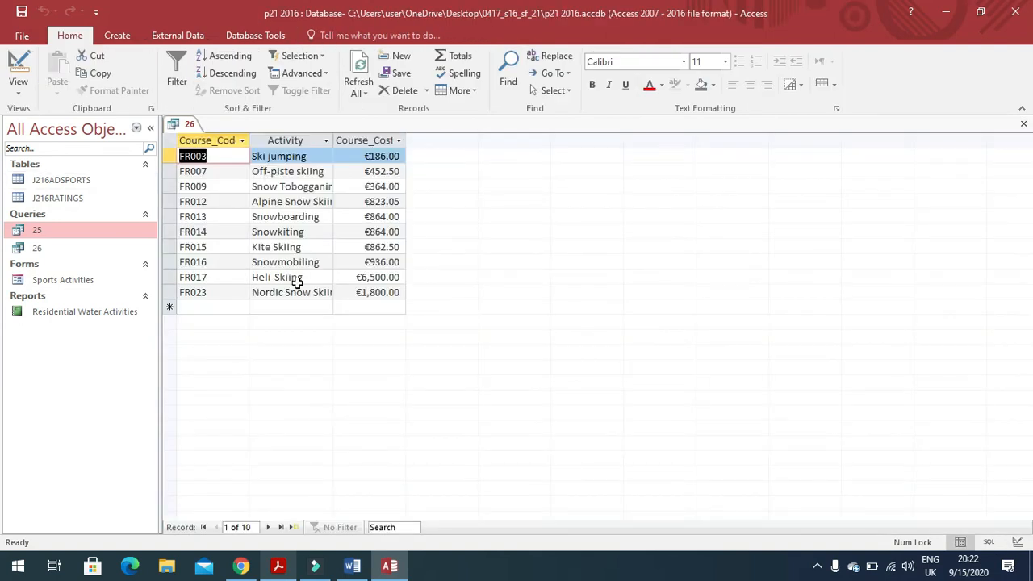
key("alt+Tab")
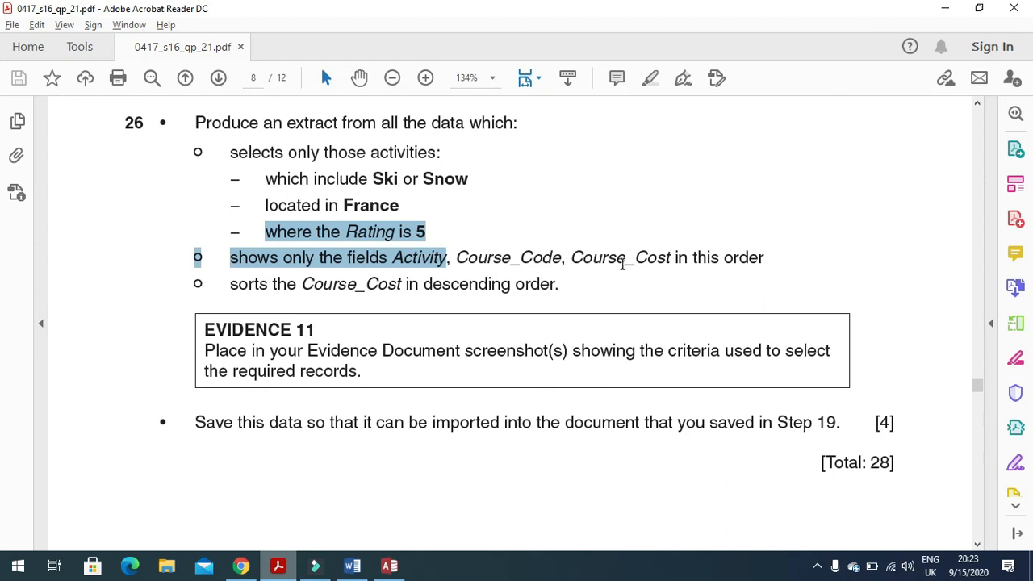
key("alt+Tab")
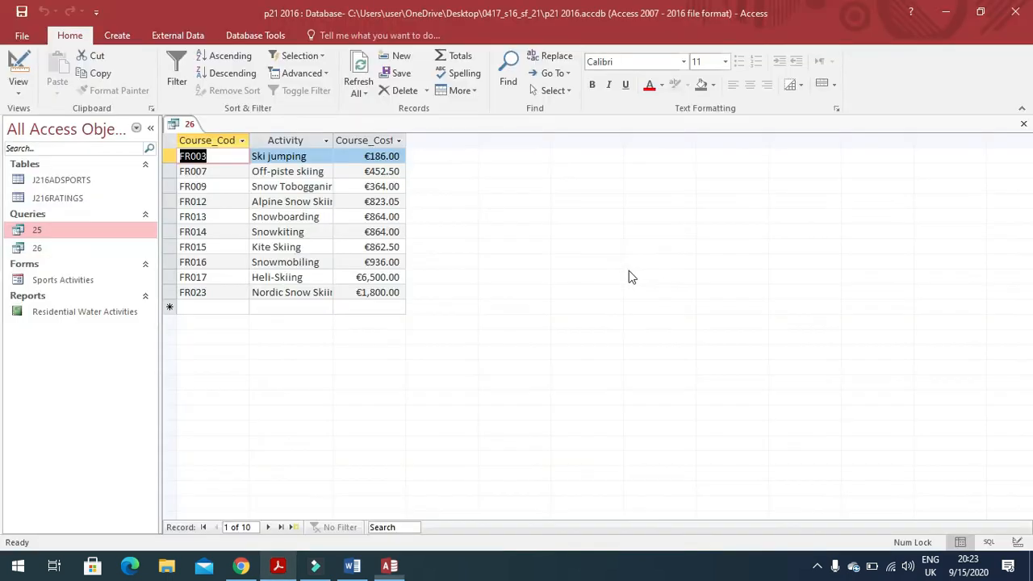
left_click(293, 153)
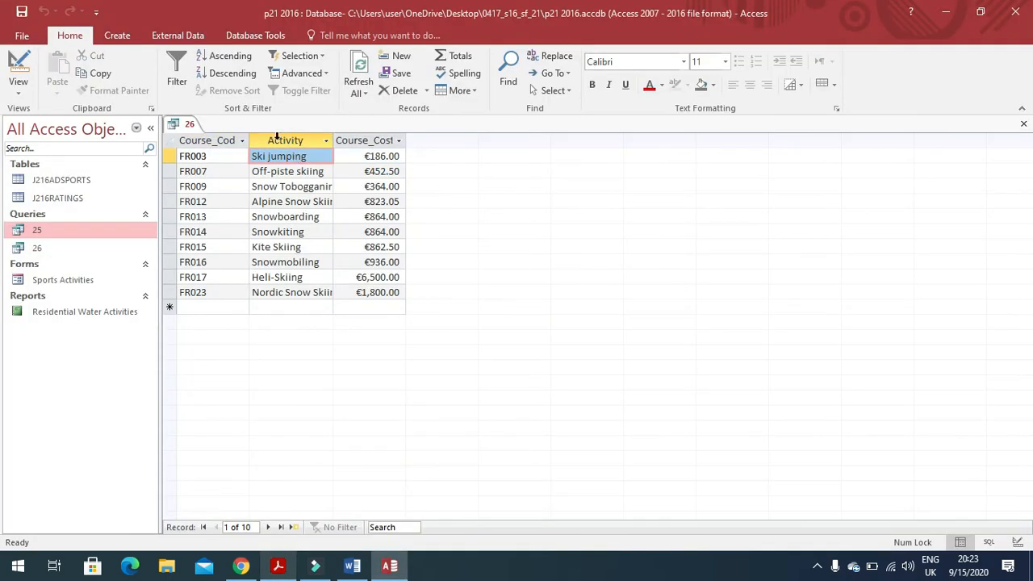
left_click(268, 186)
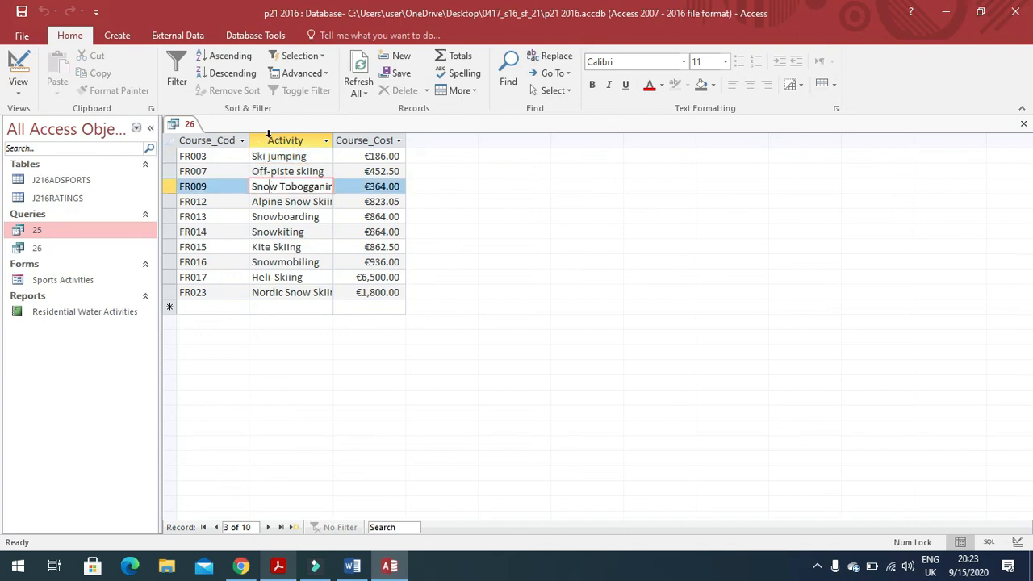
- Move the Activity column ahead of Course_Code in query 26's results and fit the Course_Code column to its full heading
left_click(228, 154)
left_click(284, 143)
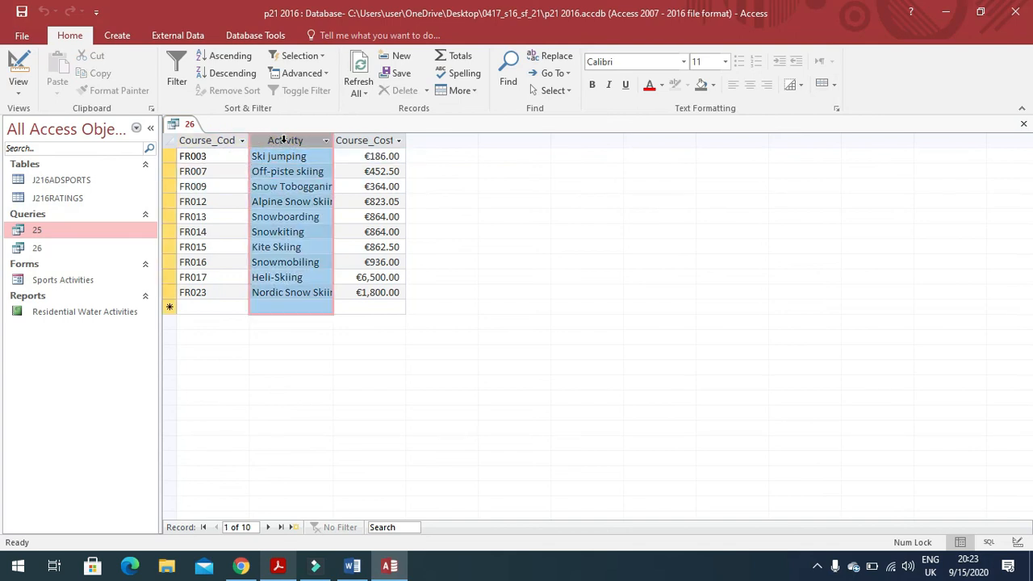
left_click_drag(284, 140, 216, 150)
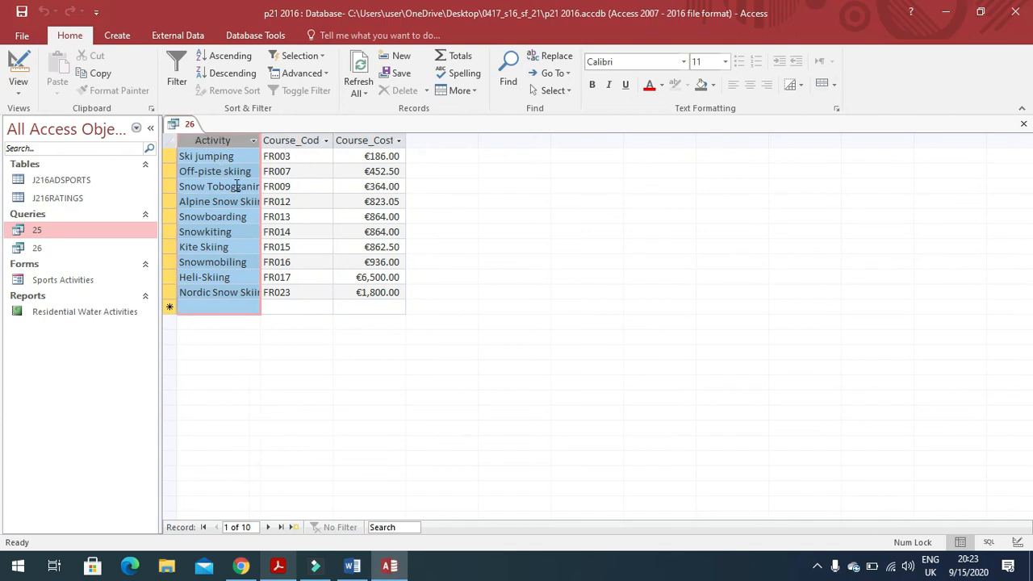
key("alt+Tab")
key("alt+Tab")
double_click(332, 141)
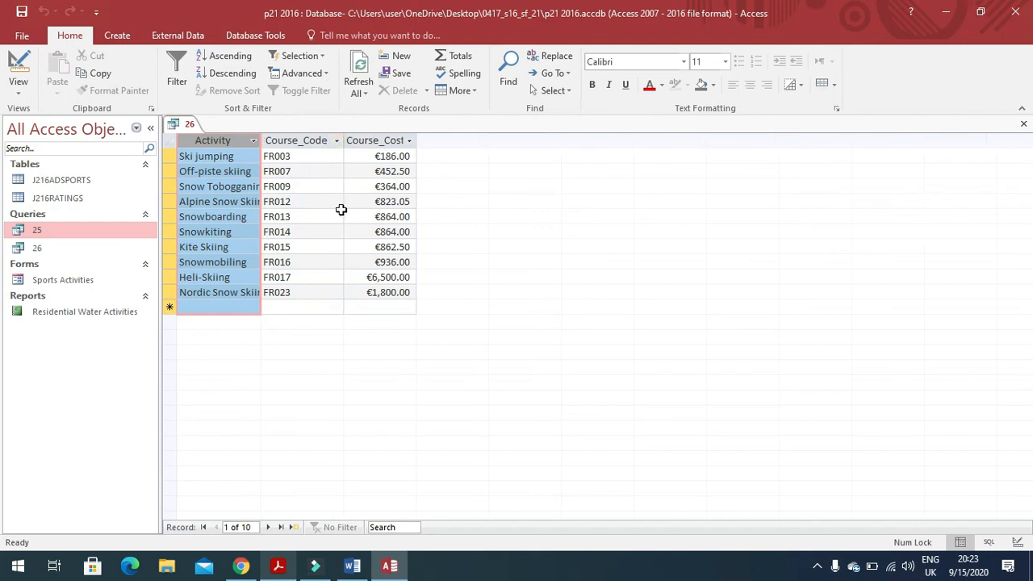
- Following the exam paper's sort requirement, sort query 26 by Course_Cost from largest to smallest and save the query
key("alt+Tab")
left_click_drag(231, 287, 562, 291)
key("alt+Tab")
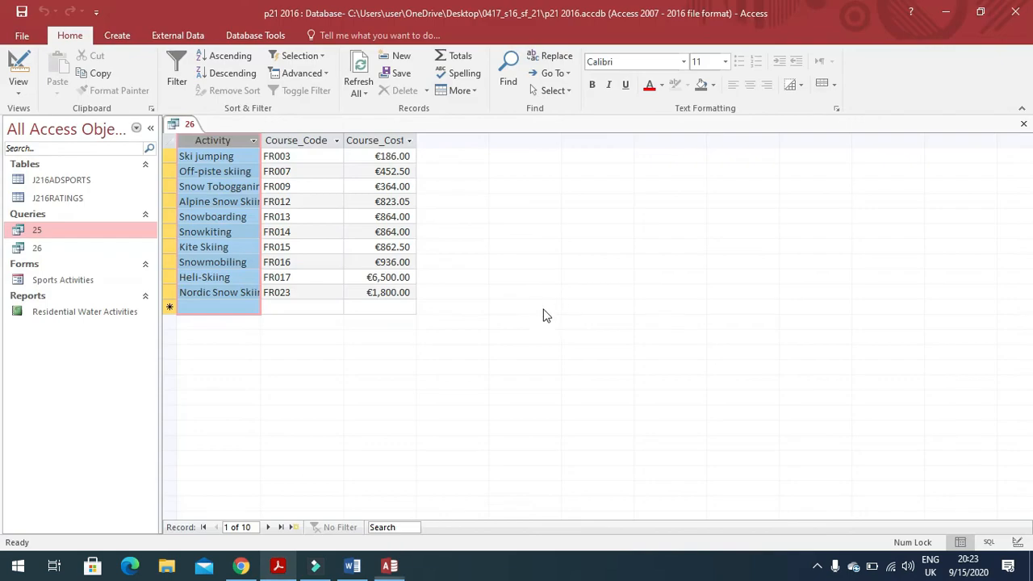
left_click(409, 140)
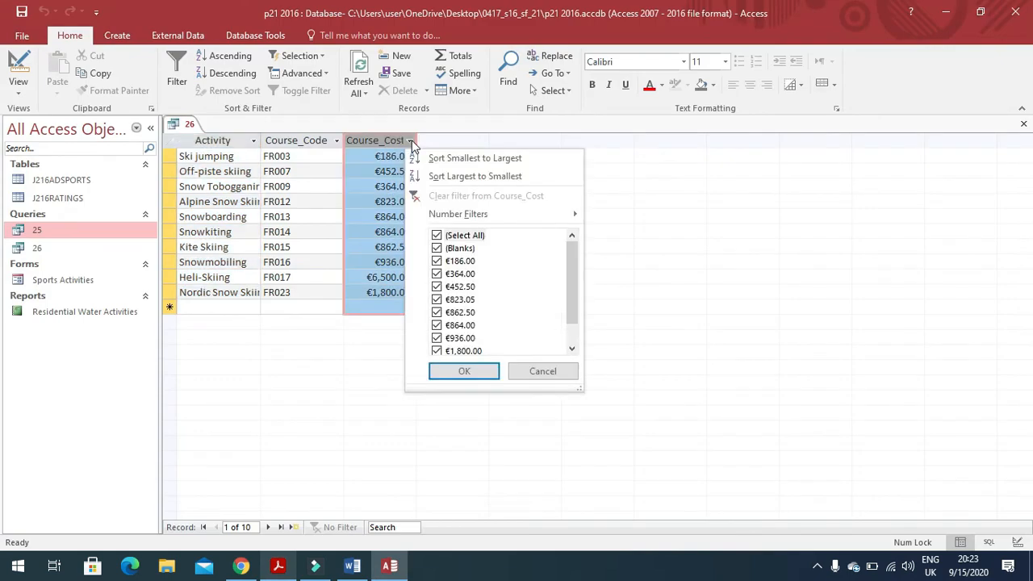
left_click(475, 176)
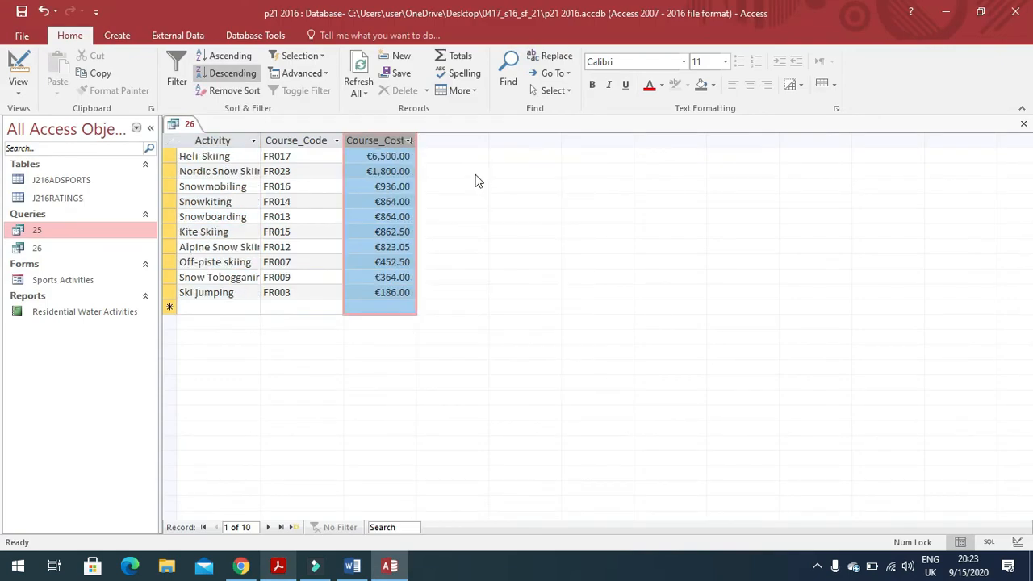
left_click(22, 12)
- Check the Evidence 11 requirement in the exam paper and display query 26's Activity, Rating and Location criteria in Design View
left_click(18, 66)
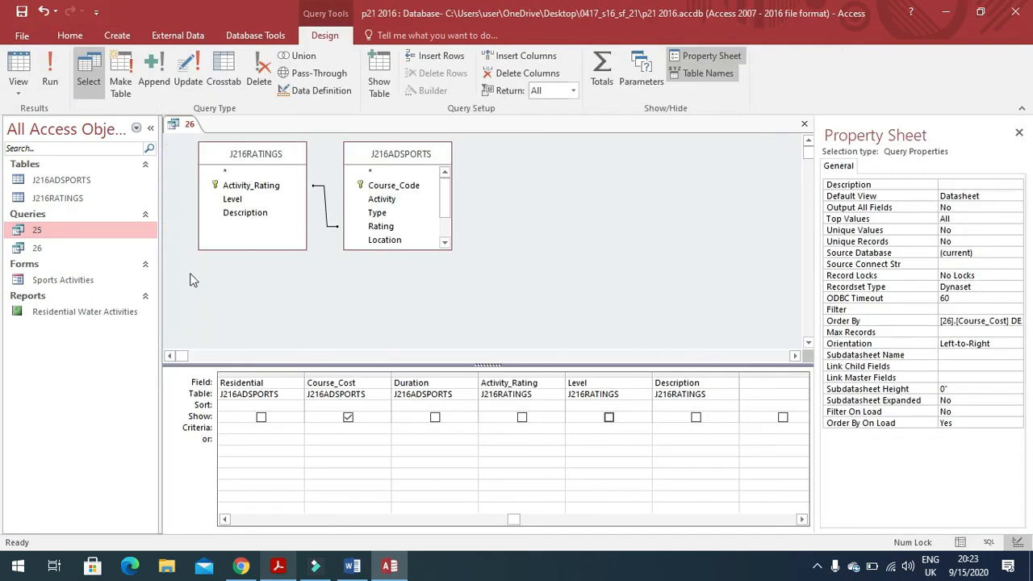
left_click(276, 568)
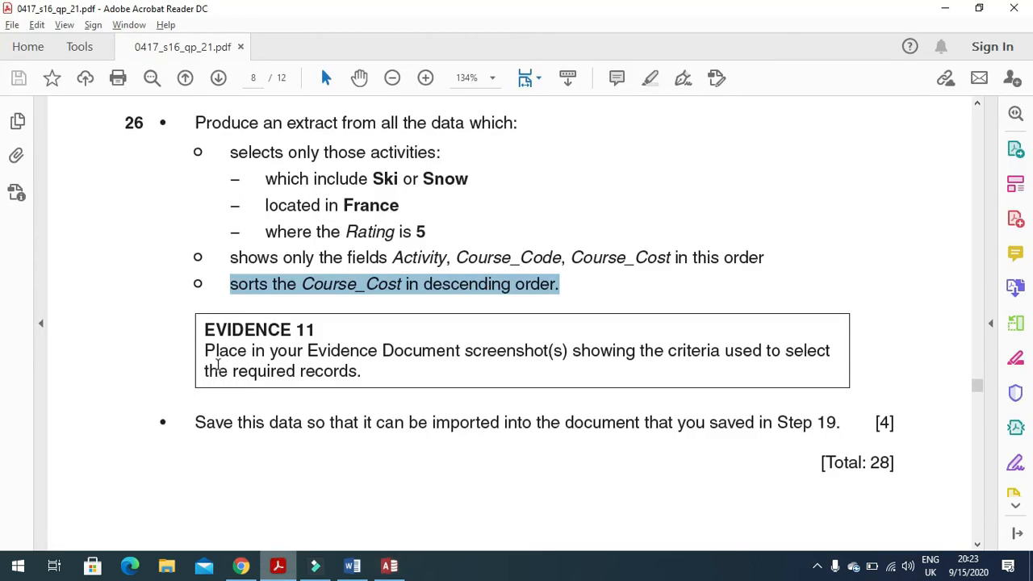
left_click_drag(207, 370, 605, 365)
left_click(389, 567)
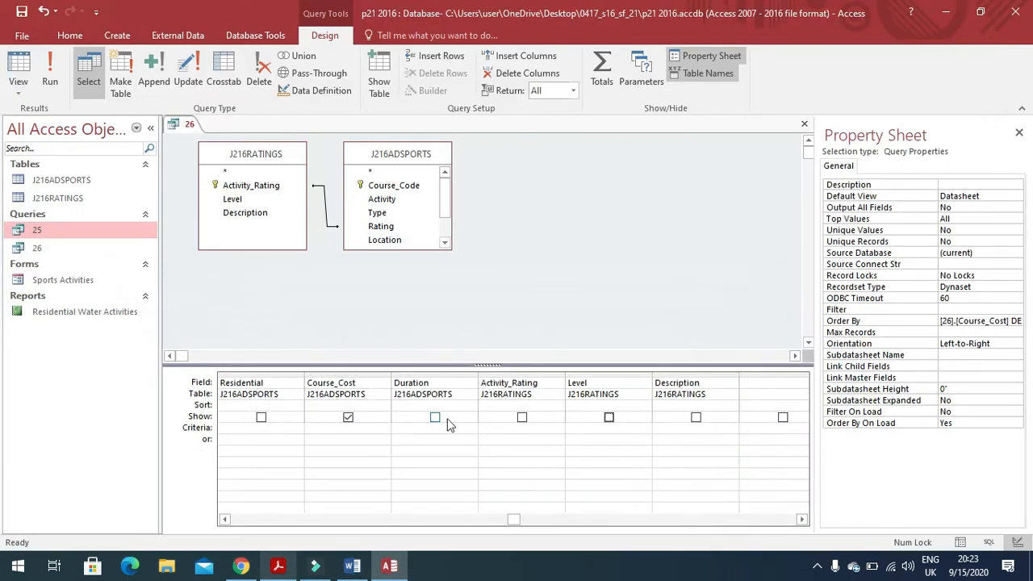
left_click_drag(517, 521, 298, 529)
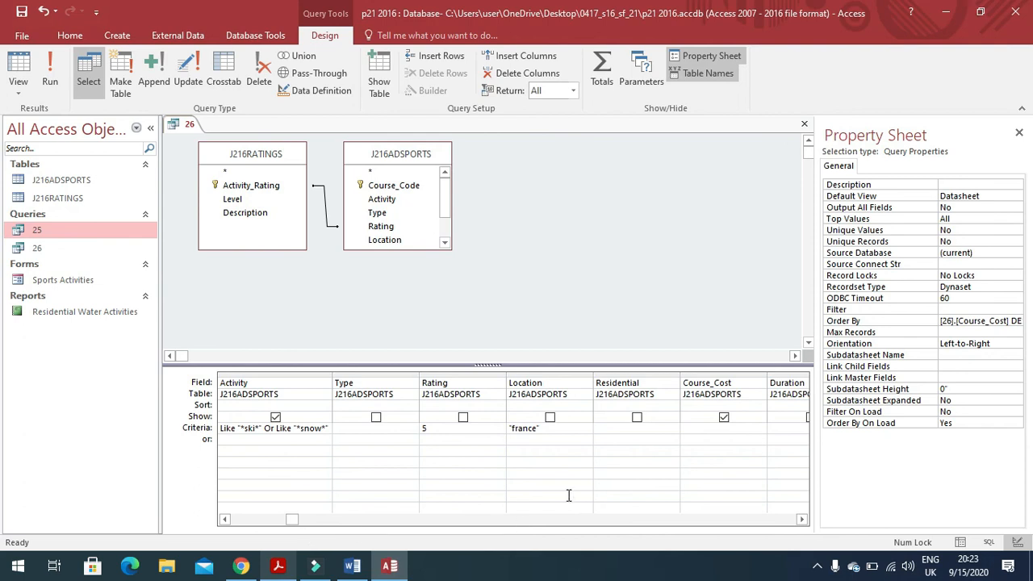
- Switch to the Word evidence document and paste the query design screenshot beneath the Step 26 - EVIDENCE 11 heading
left_click(352, 567)
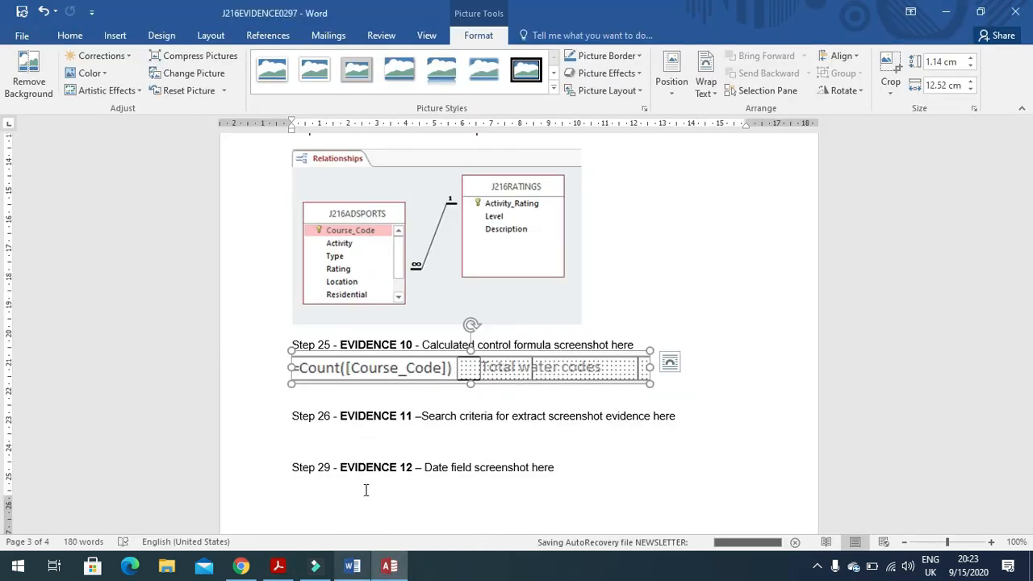
left_click(348, 444)
key("ctrl+v")
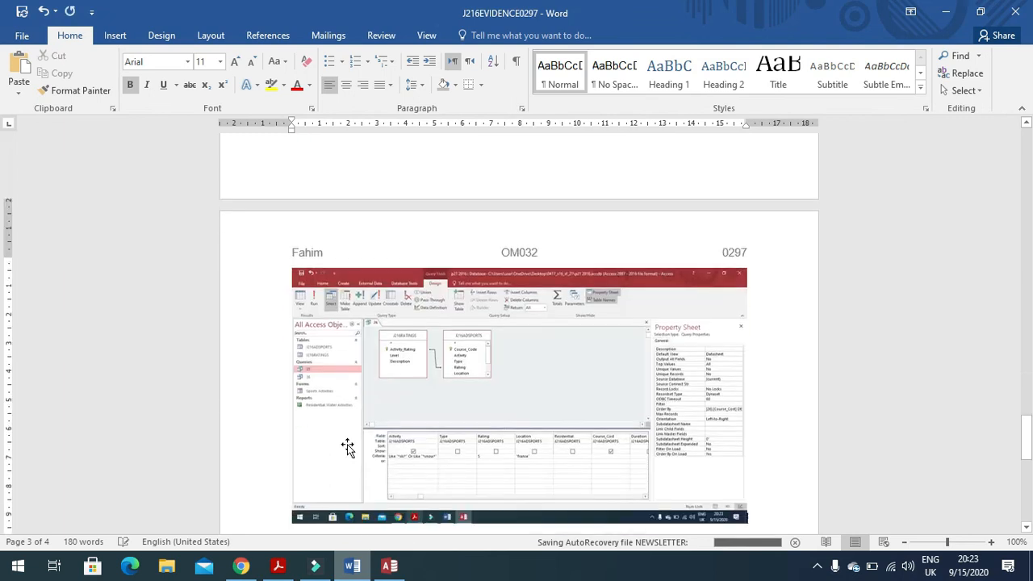
- Crop the pasted screenshot to the query grid's Activity, Type, Rating and Location columns with their criteria
left_click(408, 401)
left_click(478, 35)
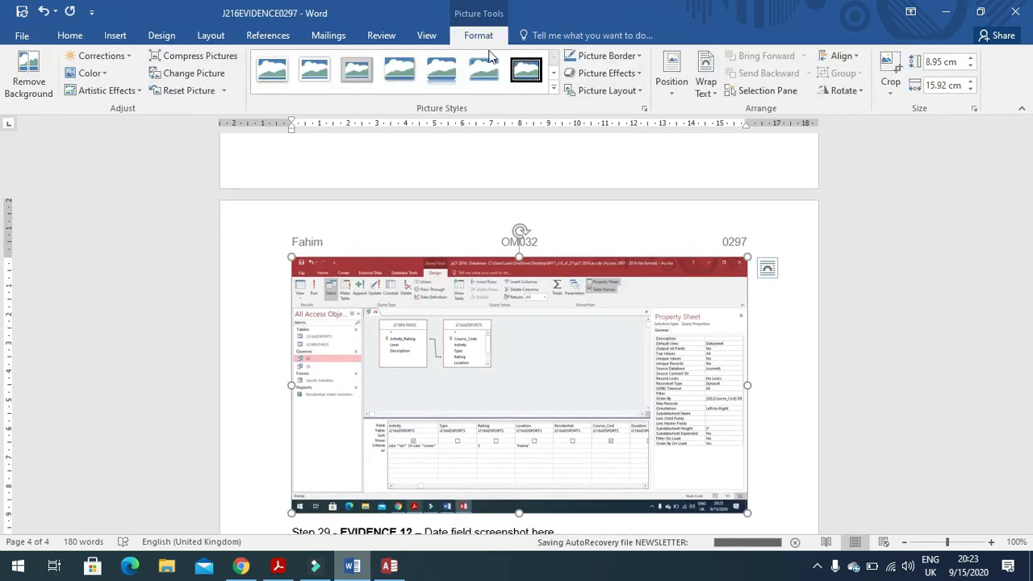
left_click(890, 71)
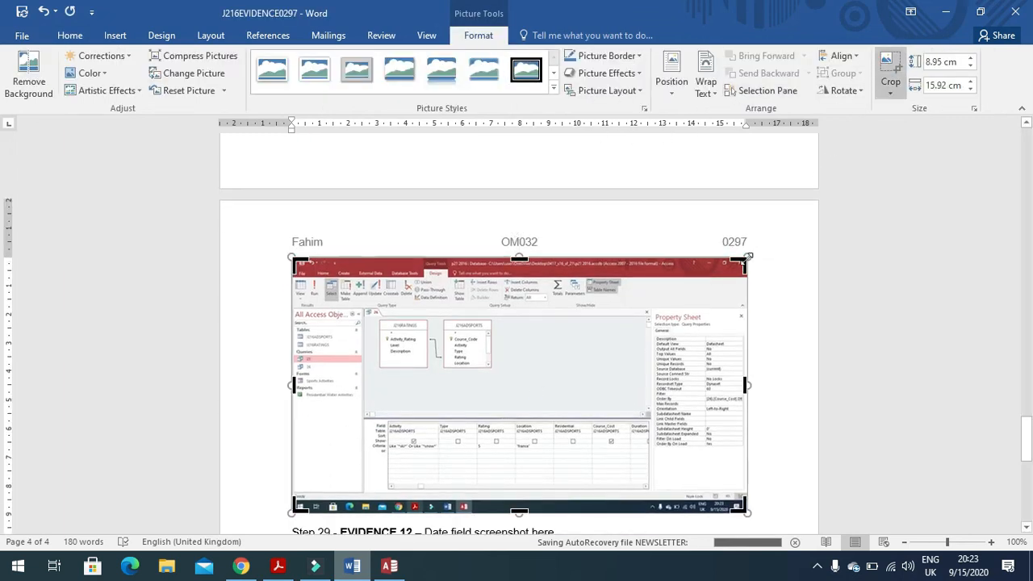
left_click_drag(744, 260, 549, 418)
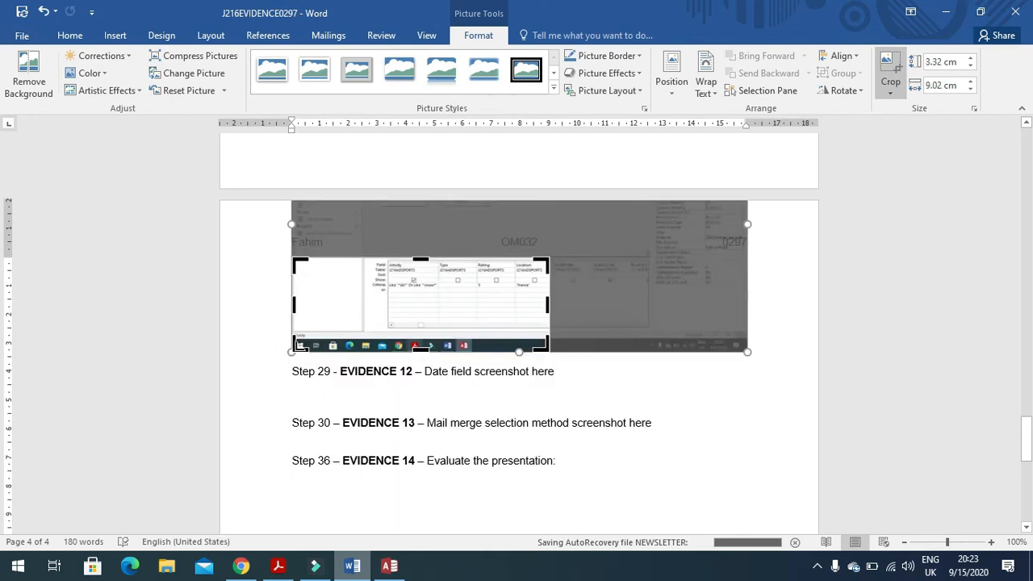
left_click_drag(298, 346, 386, 296)
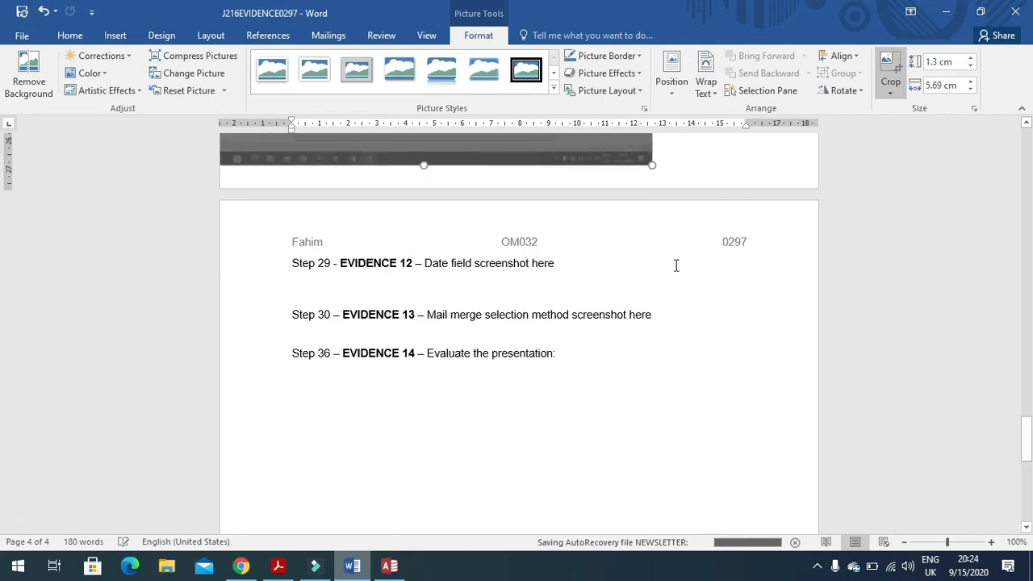
- Enlarge the cropped Evidence 11 screenshot to about 12.7 cm wide so the criteria are legible
scroll(696, 293, "up", 3)
left_click(483, 198)
double_click(446, 205)
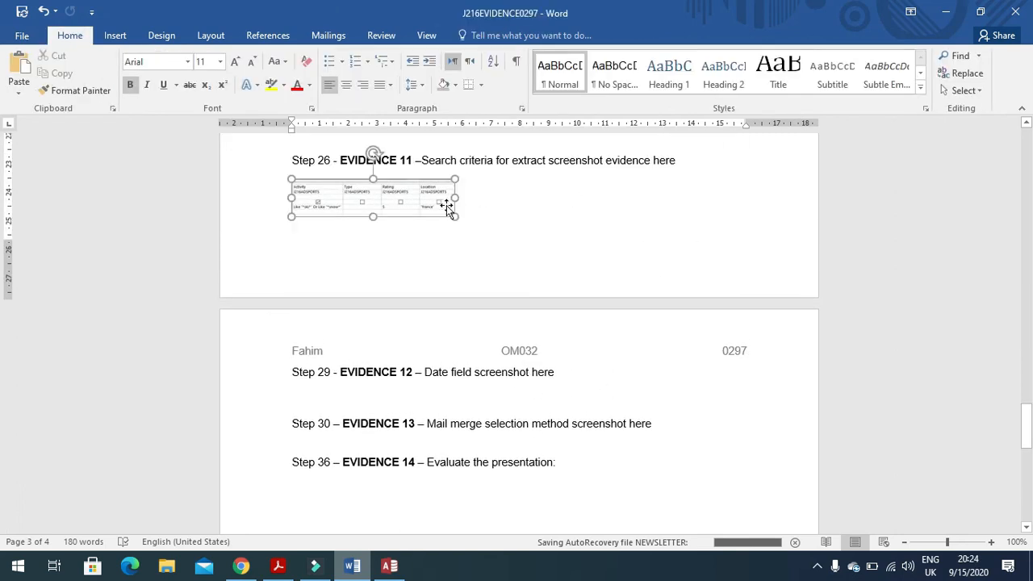
left_click_drag(454, 216, 659, 239)
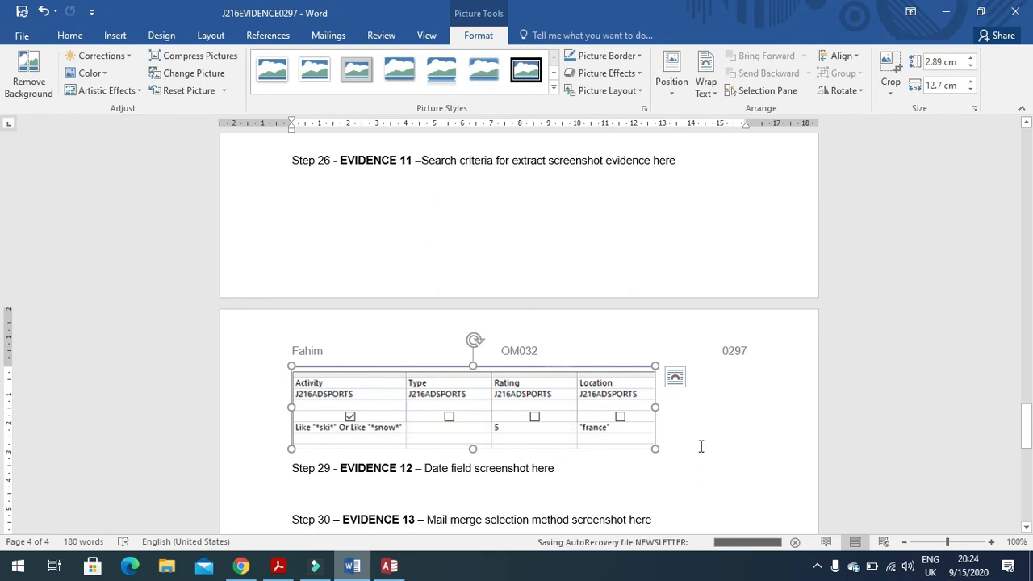
- Read the exam paper's instruction on saving the extract for import into the Step 19 document, then return to Access
key("alt+Tab")
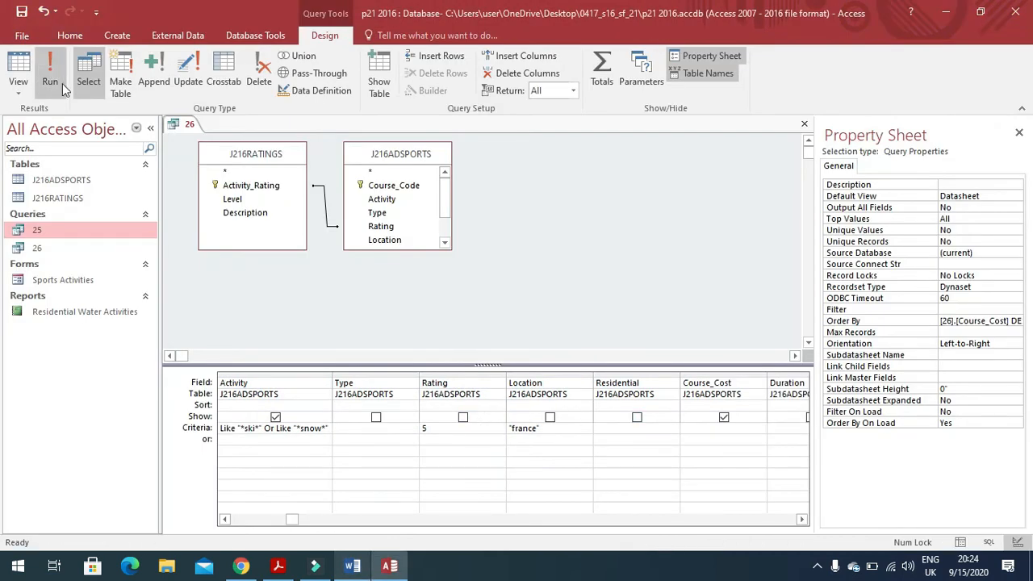
left_click(278, 565)
scroll(314, 424, "down", 1)
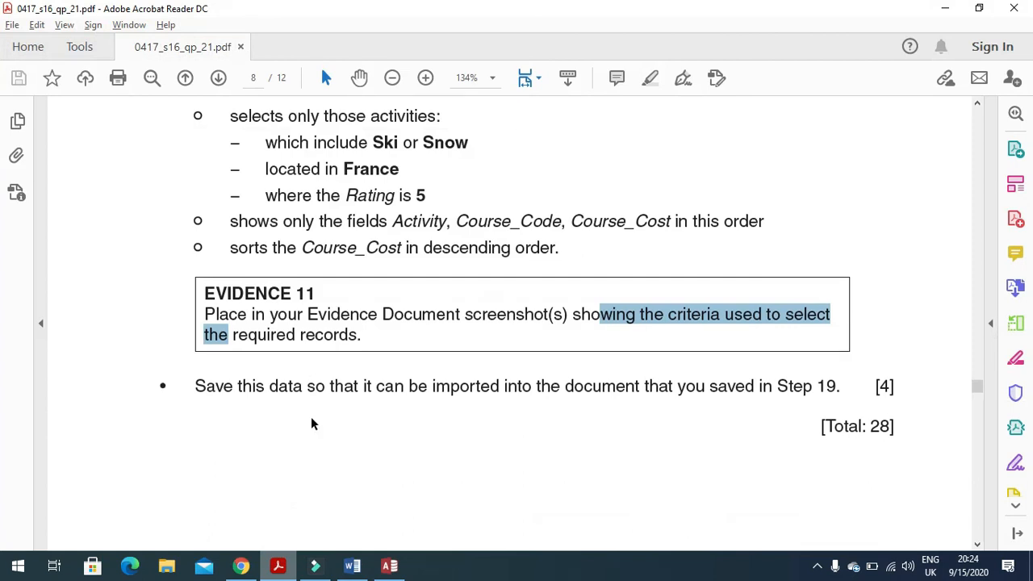
left_click_drag(195, 386, 833, 394)
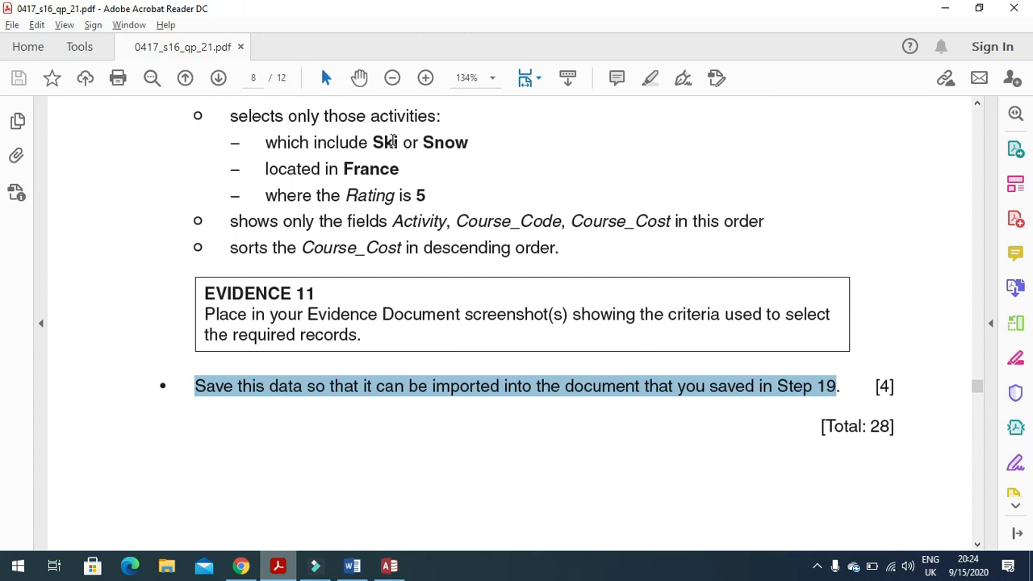
left_click(386, 567)
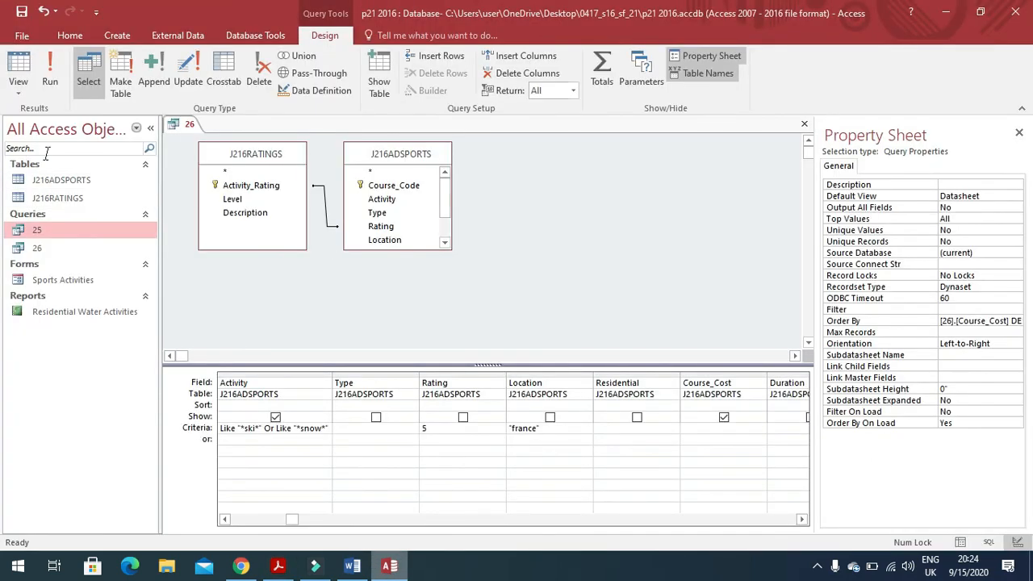
- Close query 26 and export it as a Rich Text Format file named 26 in the 0417_s16_sf_21 folder
left_click(803, 123)
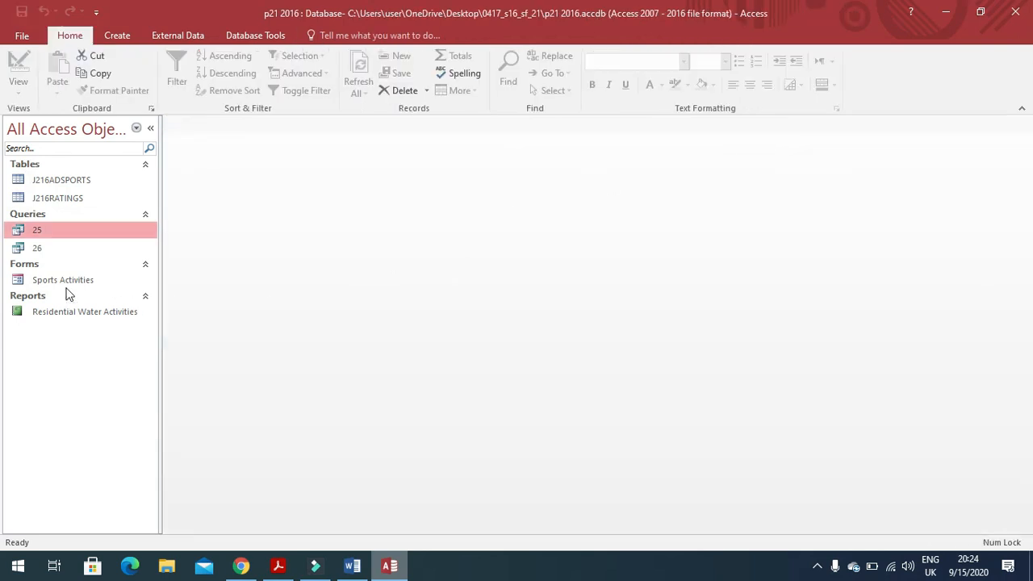
left_click(70, 254)
right_click(70, 254)
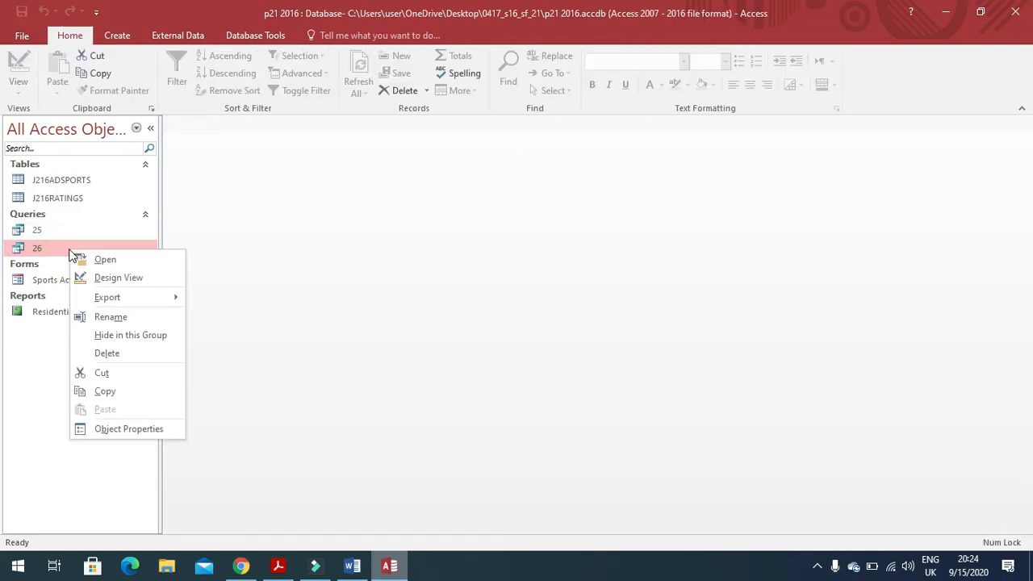
mouse_move(144, 296)
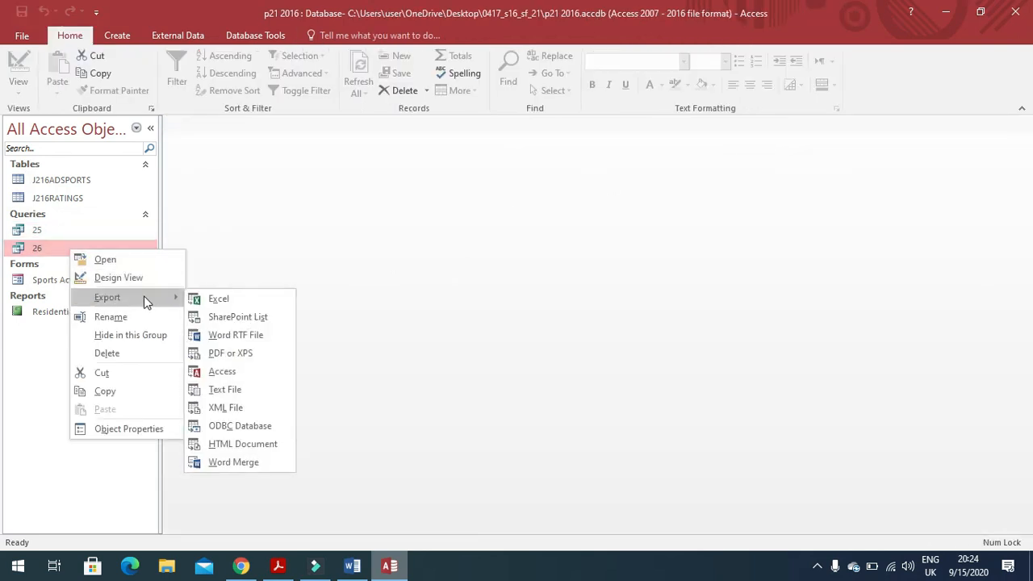
left_click(229, 333)
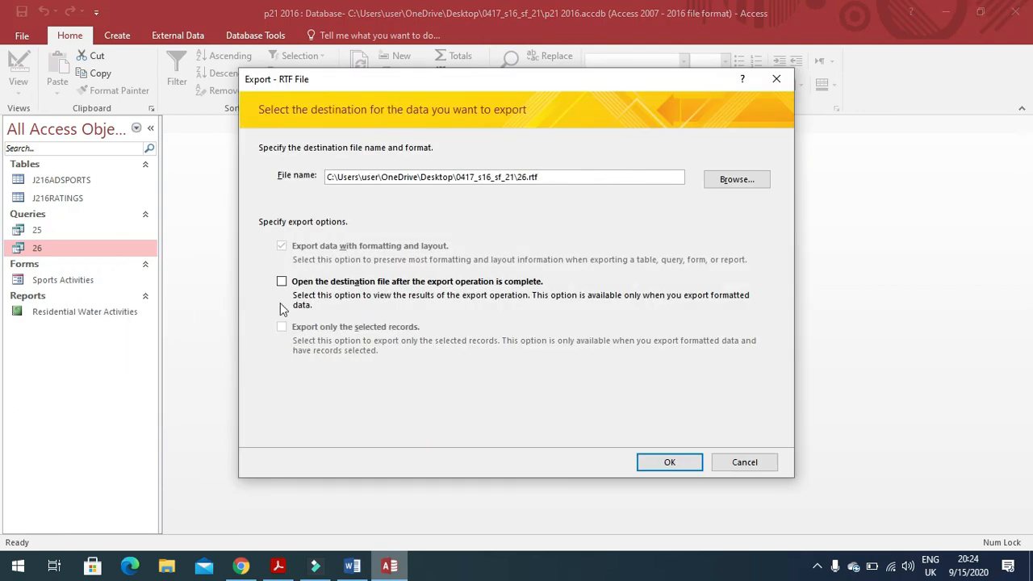
left_click(721, 180)
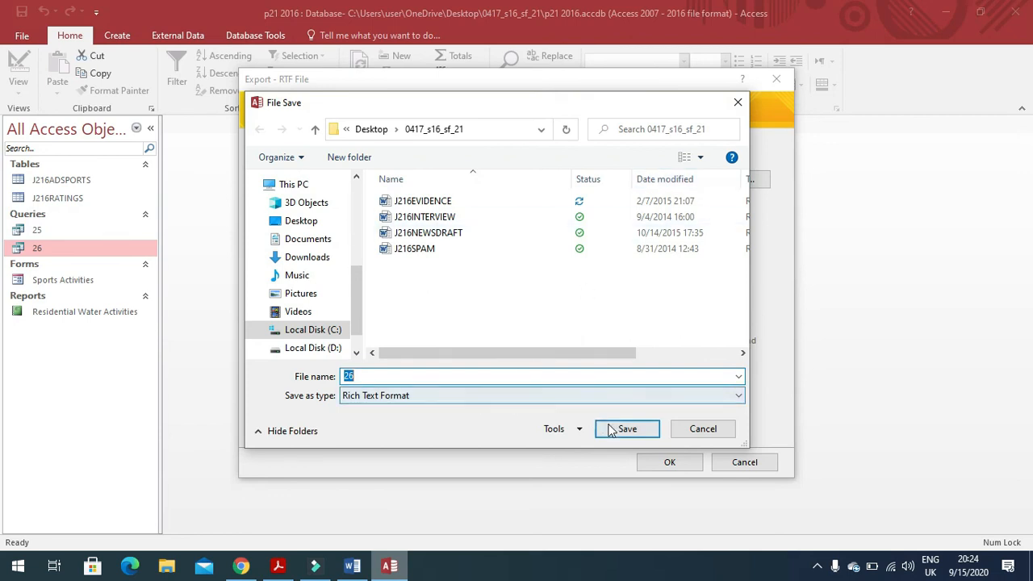
left_click(611, 431)
left_click(667, 464)
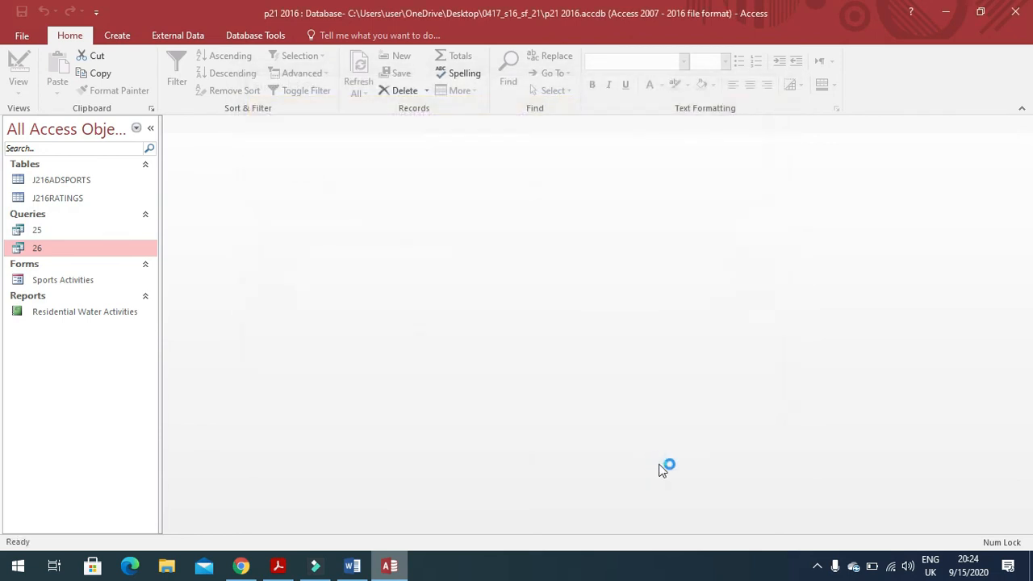
left_click(731, 475)
- Open the exported file 26 from the desktop's 0417_s16_sf_21 folder, inspect its table in Word and close it
left_click(945, 11)
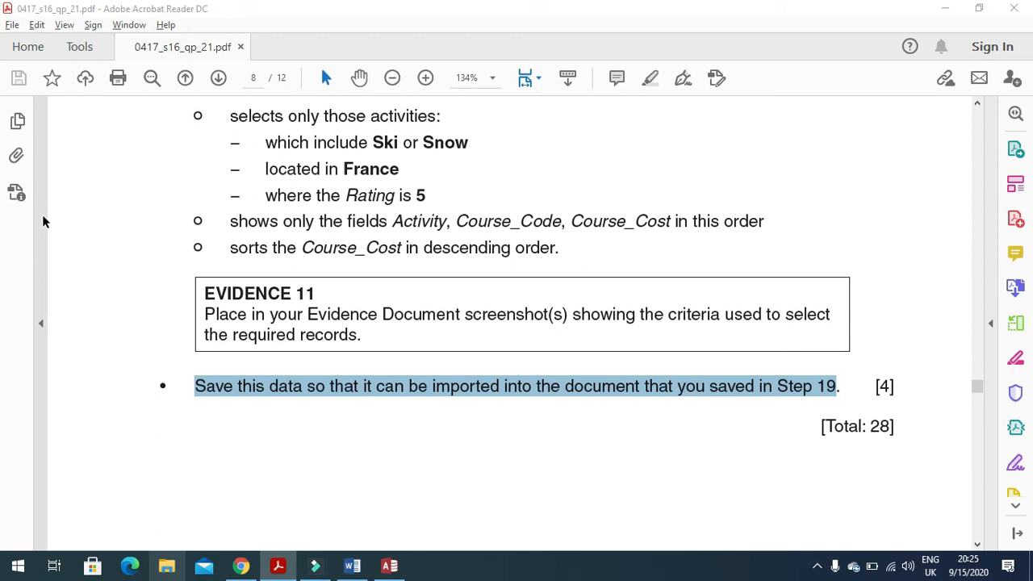
key("super+e")
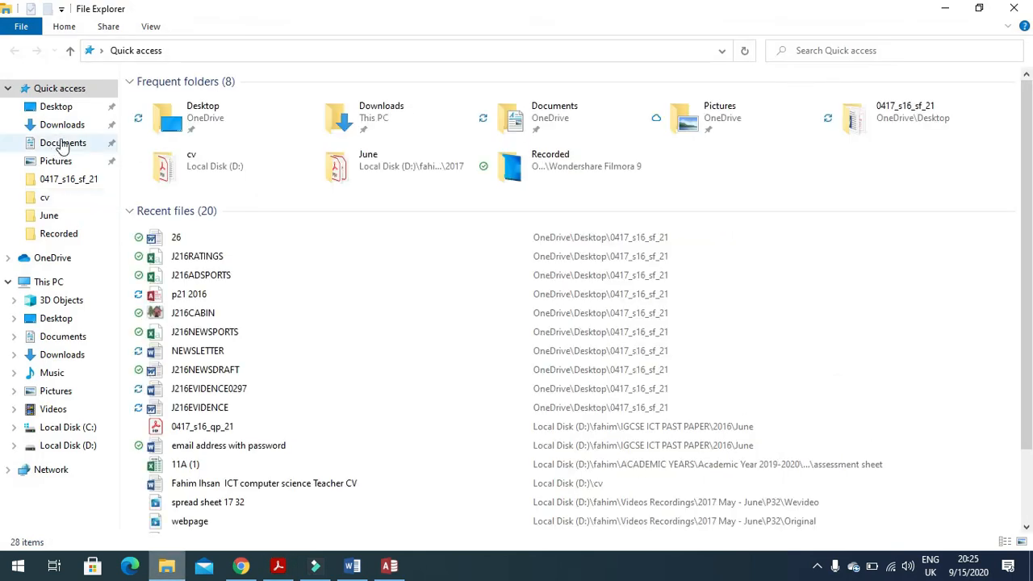
left_click(61, 108)
left_click(210, 100)
double_click(210, 100)
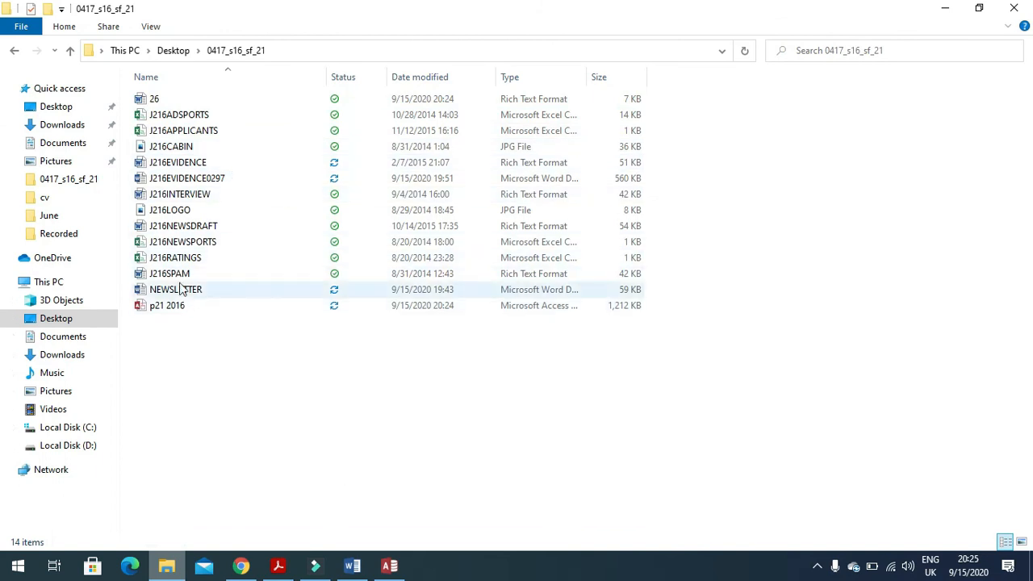
left_click(163, 100)
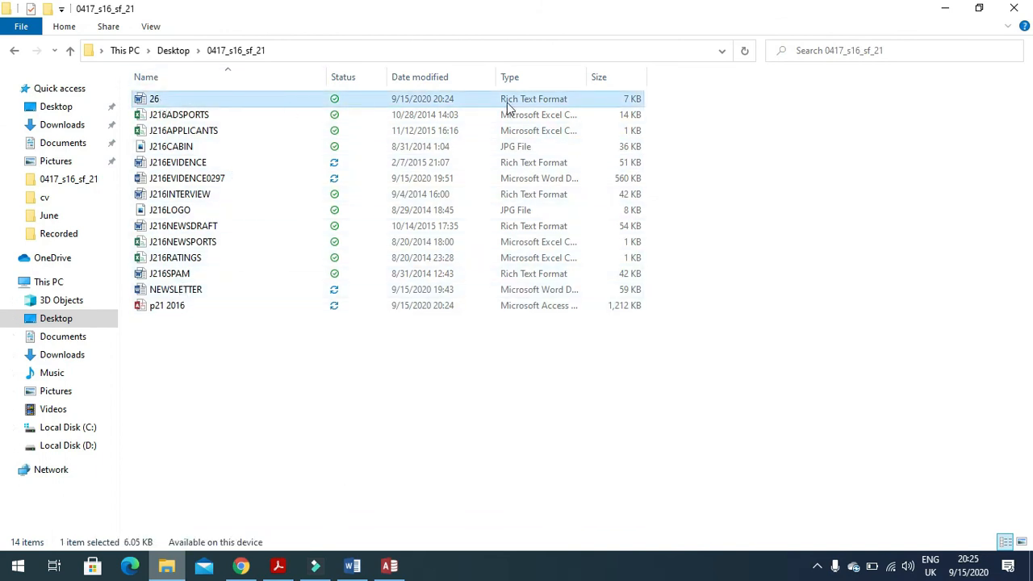
double_click(211, 99)
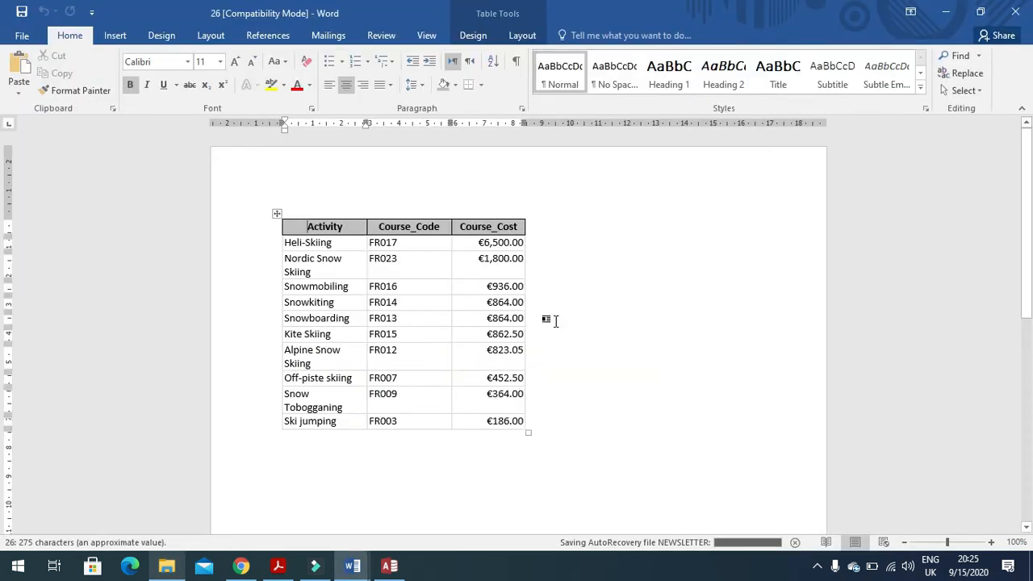
left_click(1021, 11)
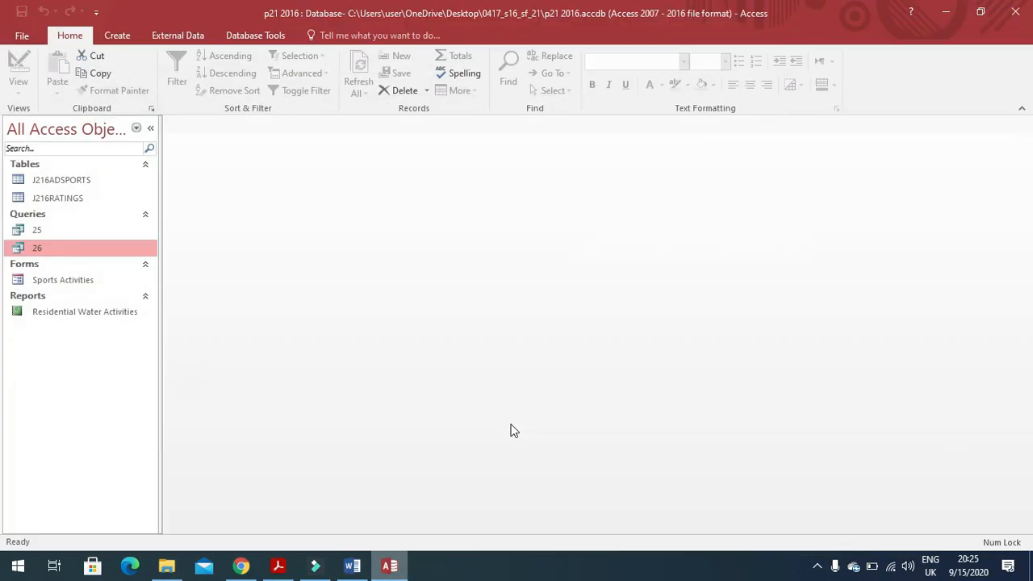
- Return to the exam paper and review the step 26 requirements and what follows them
left_click(279, 566)
scroll(493, 400, "down", 5)
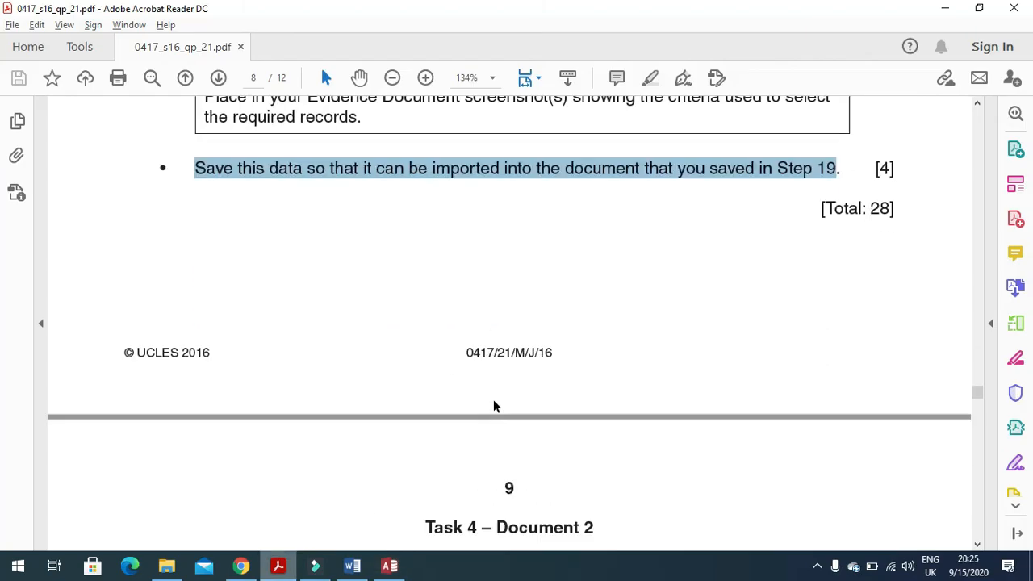
scroll(494, 401, "up", 7)
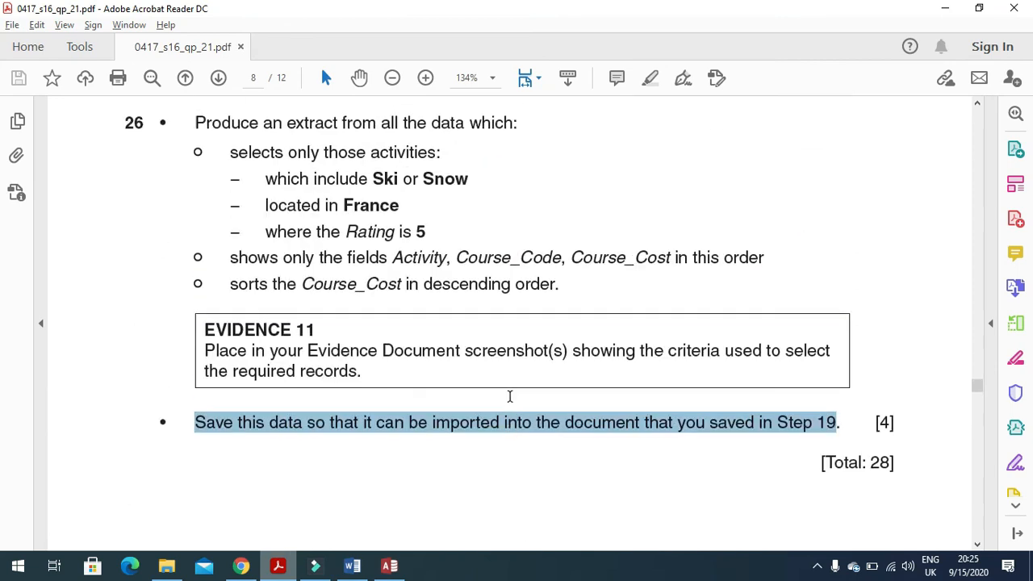